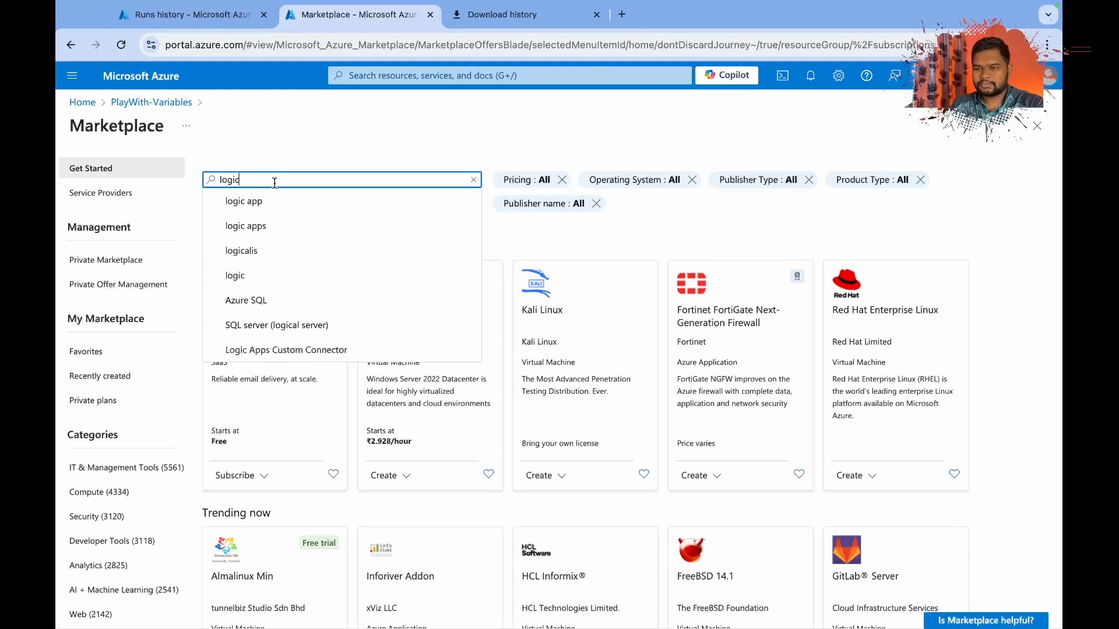
Find Logic App in the Marketplace and start creating one with the Consumption Multi-tenant hosting plan.
left_click(273, 201)
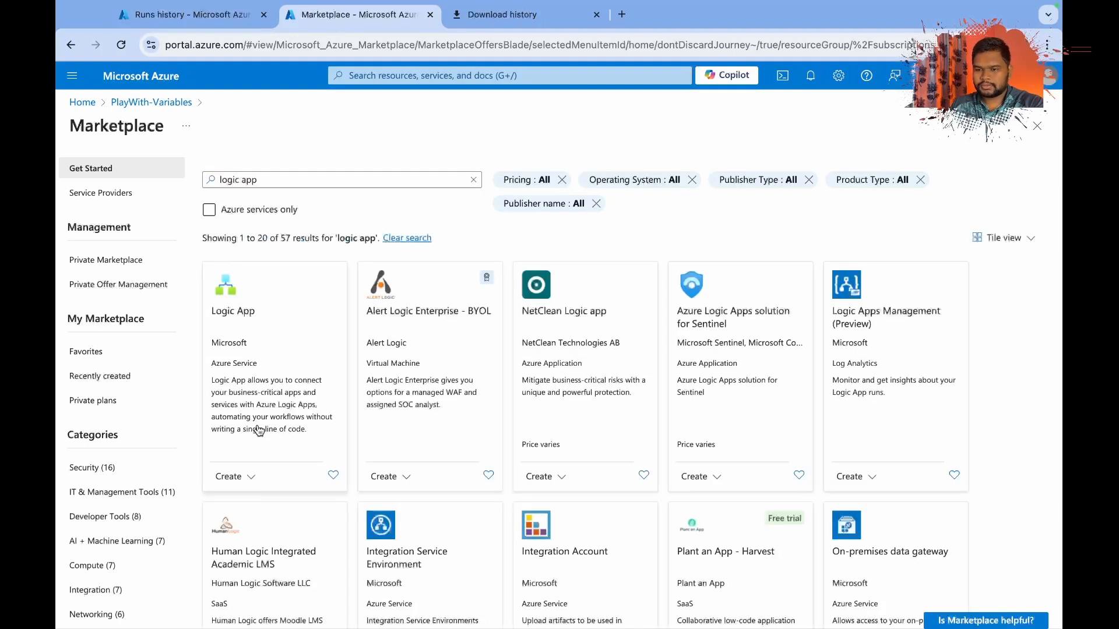
left_click(231, 477)
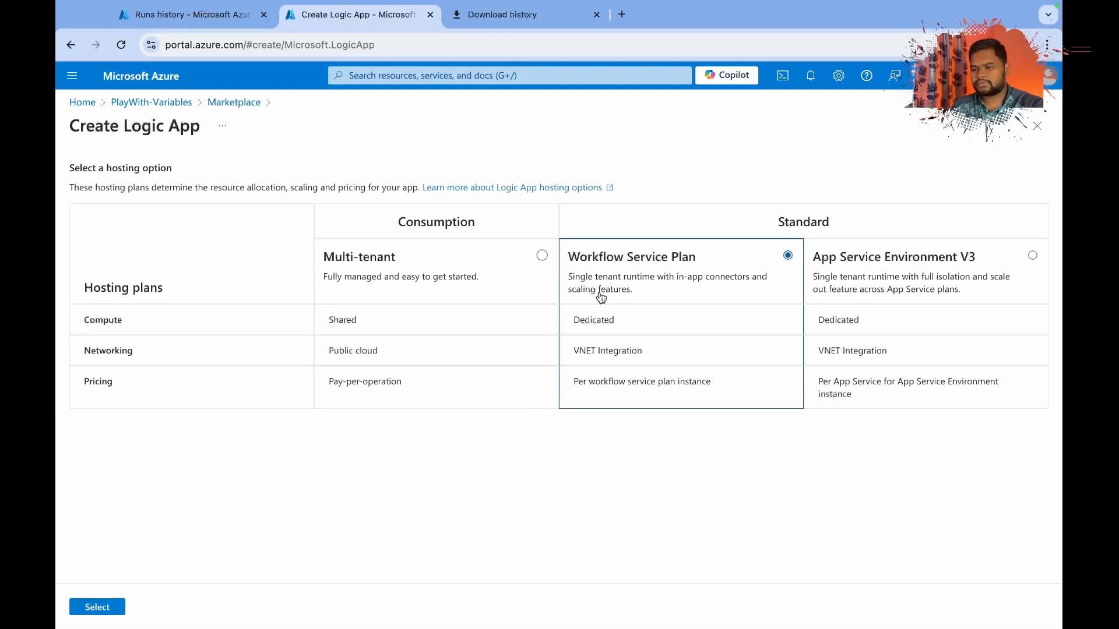
left_click(542, 255)
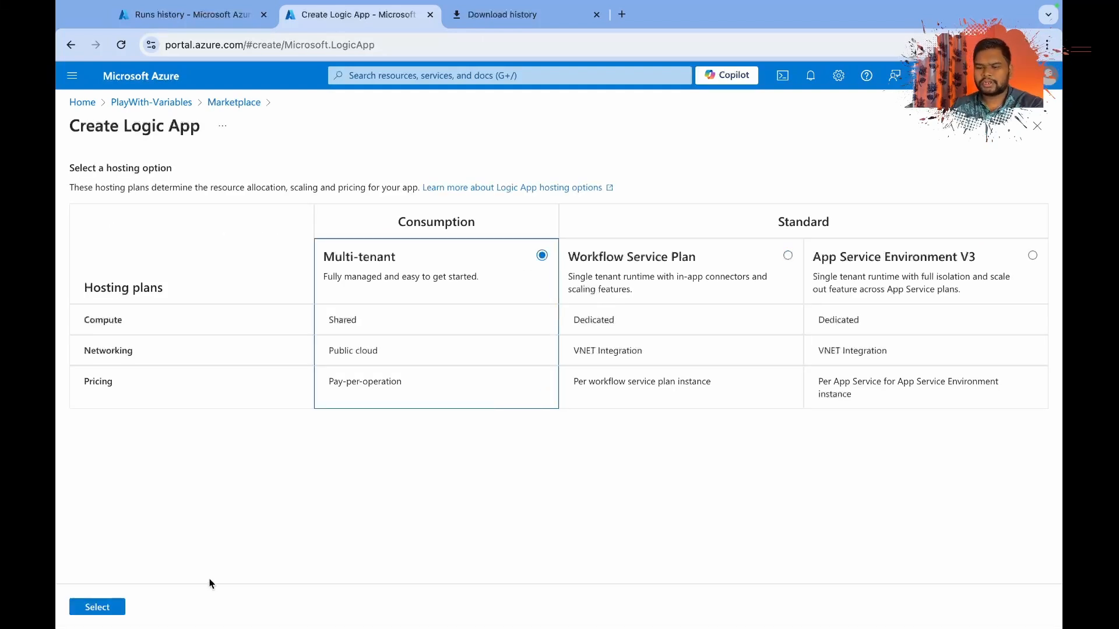
left_click(97, 608)
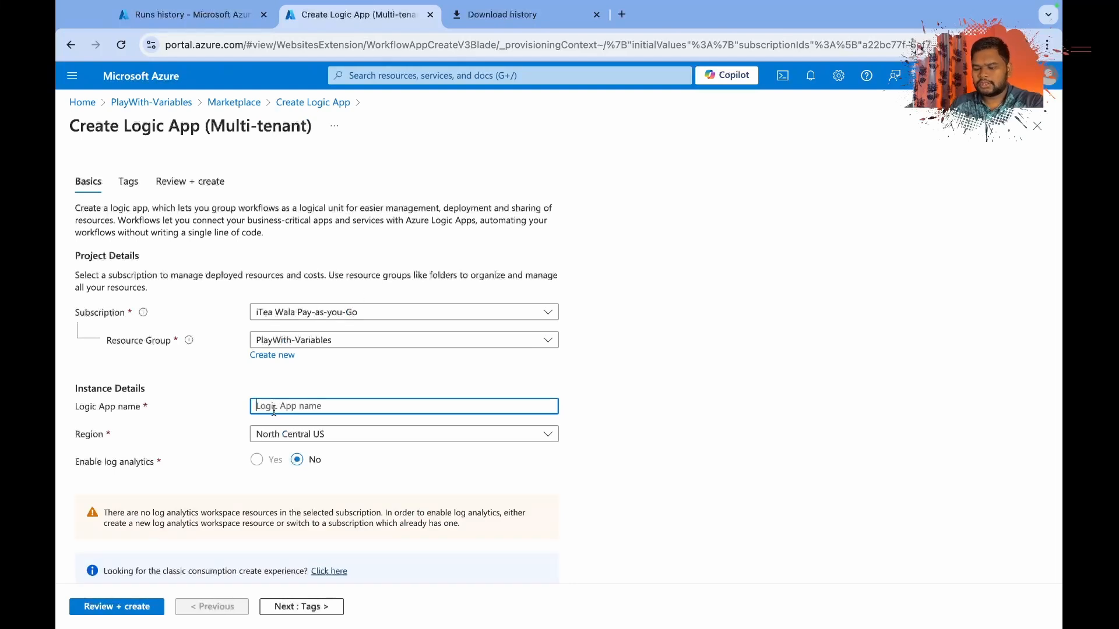
Name the logic app variableDemoLa.
type("variab")
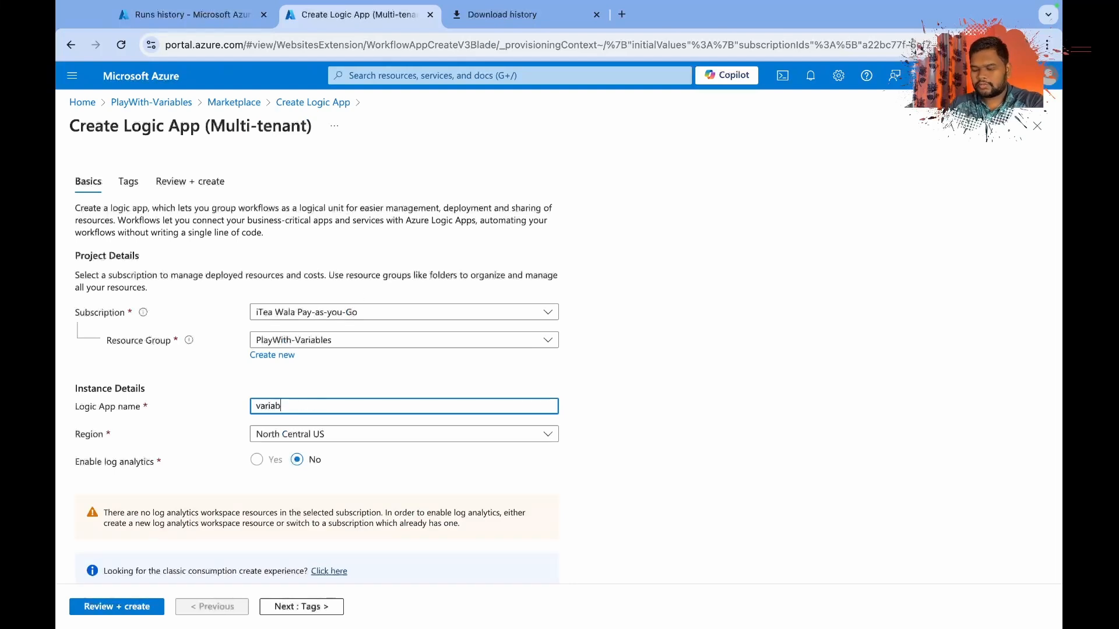
type("leDem")
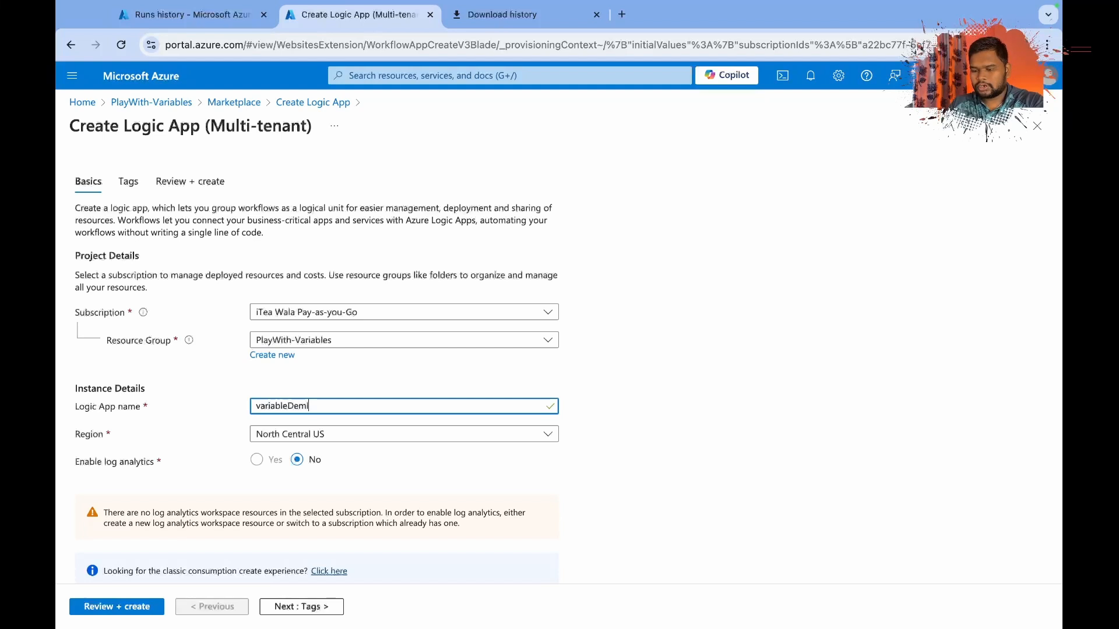
type("oLa")
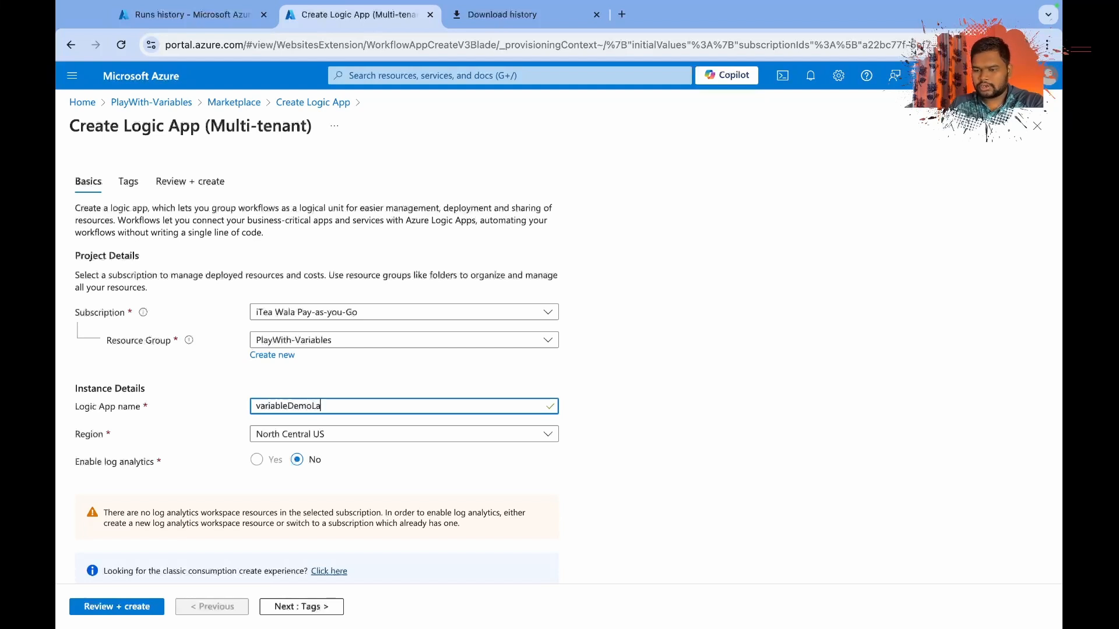
Set the logic app's region to South India, then review and create it.
left_click(350, 434)
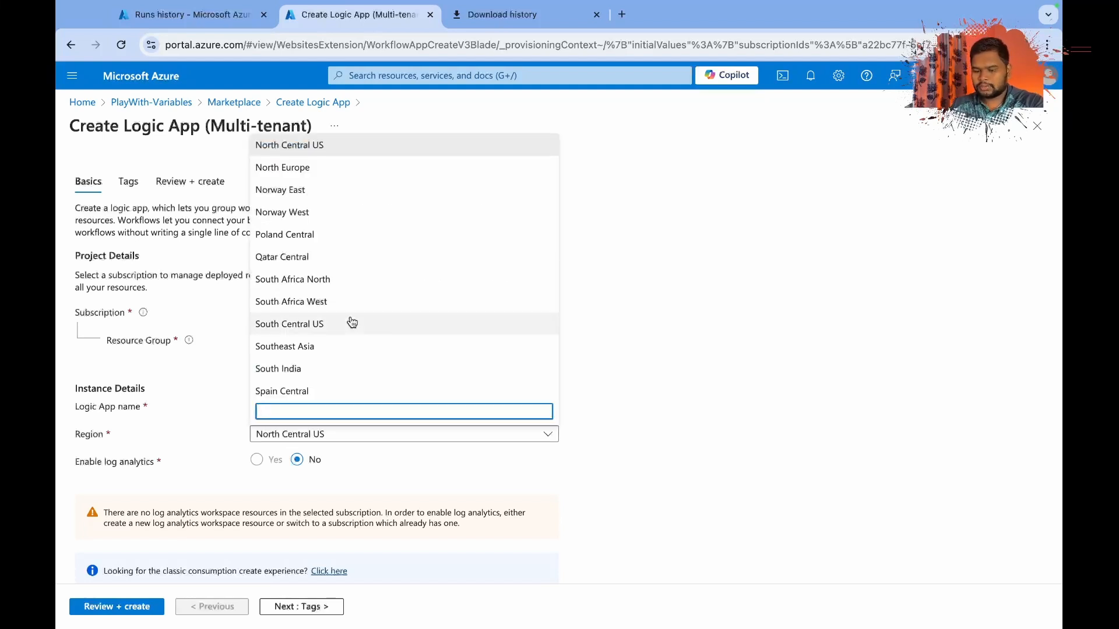
type("south in")
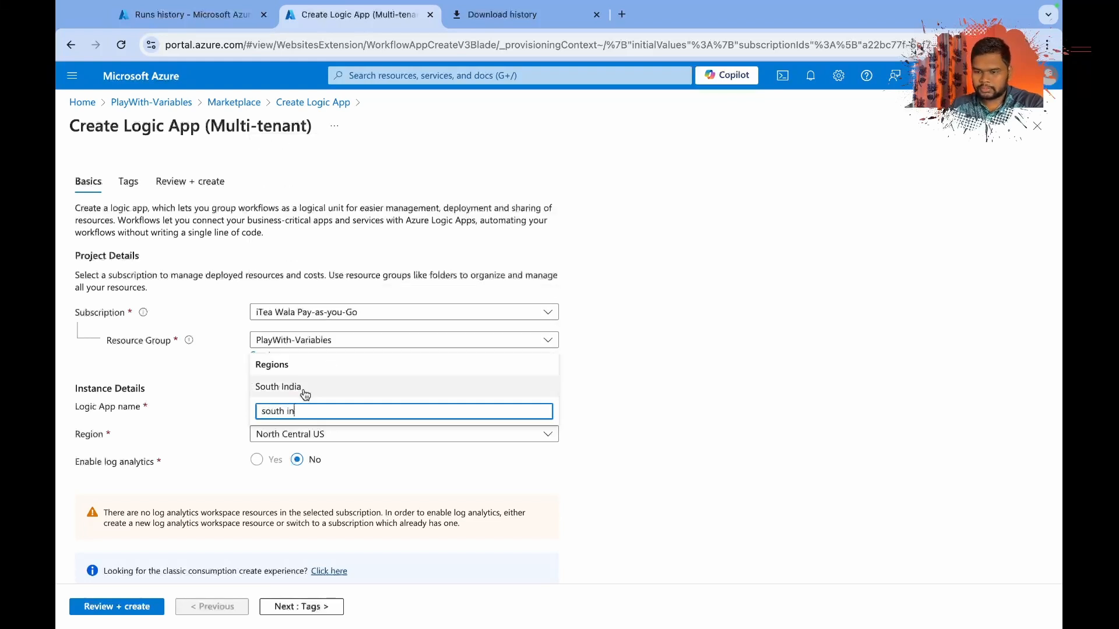
left_click(369, 388)
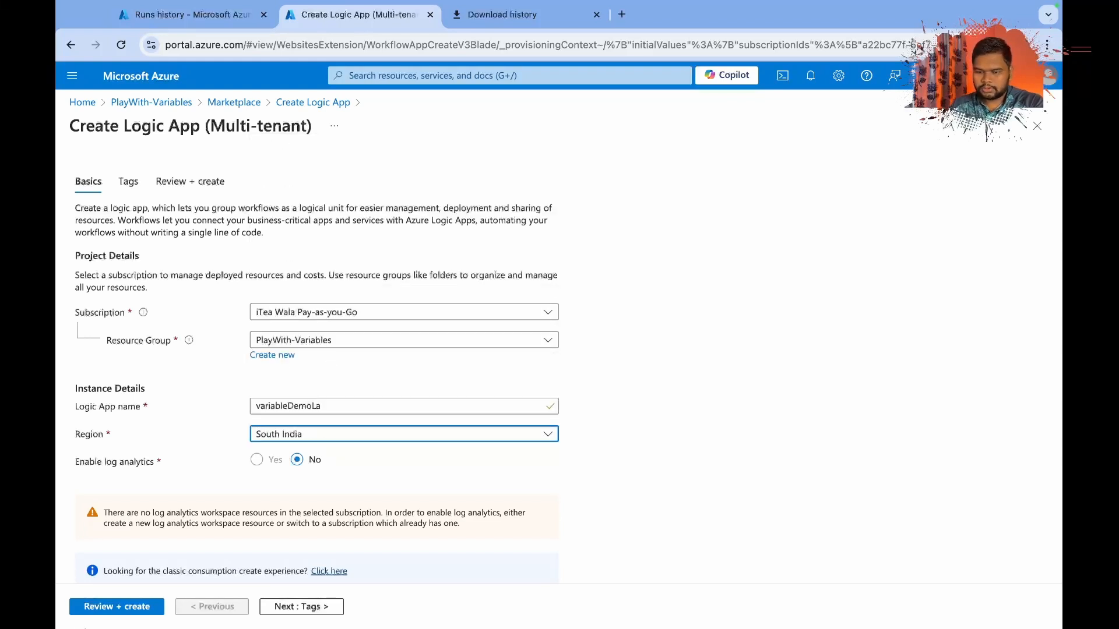
left_click(83, 605)
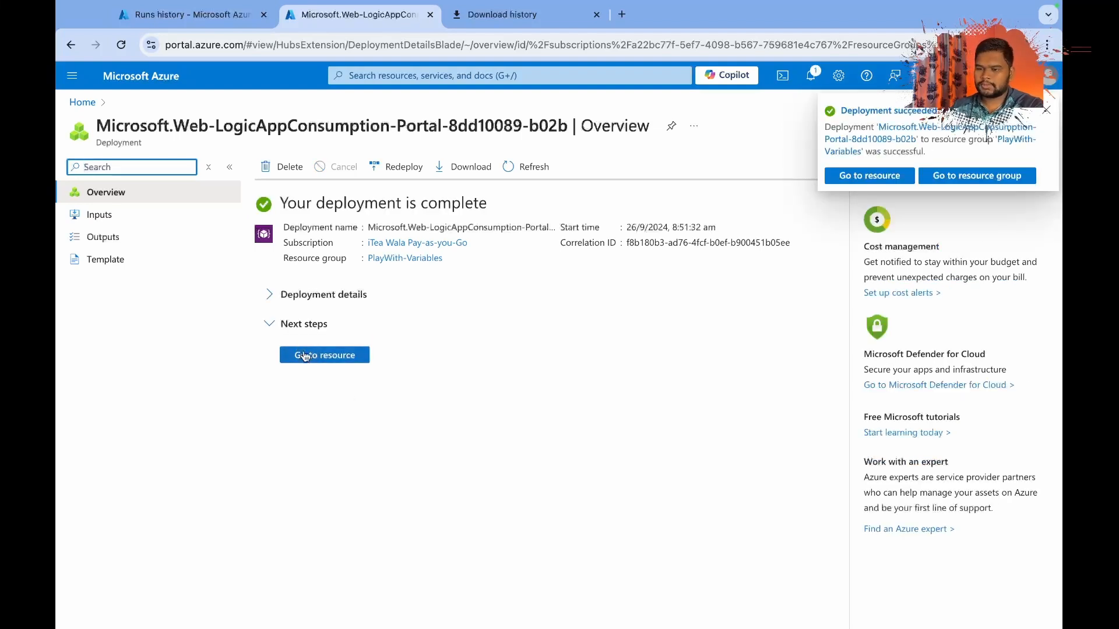
In the deployed logic app's designer, add a "When a HTTP request is received" trigger with the POST method.
left_click(304, 356)
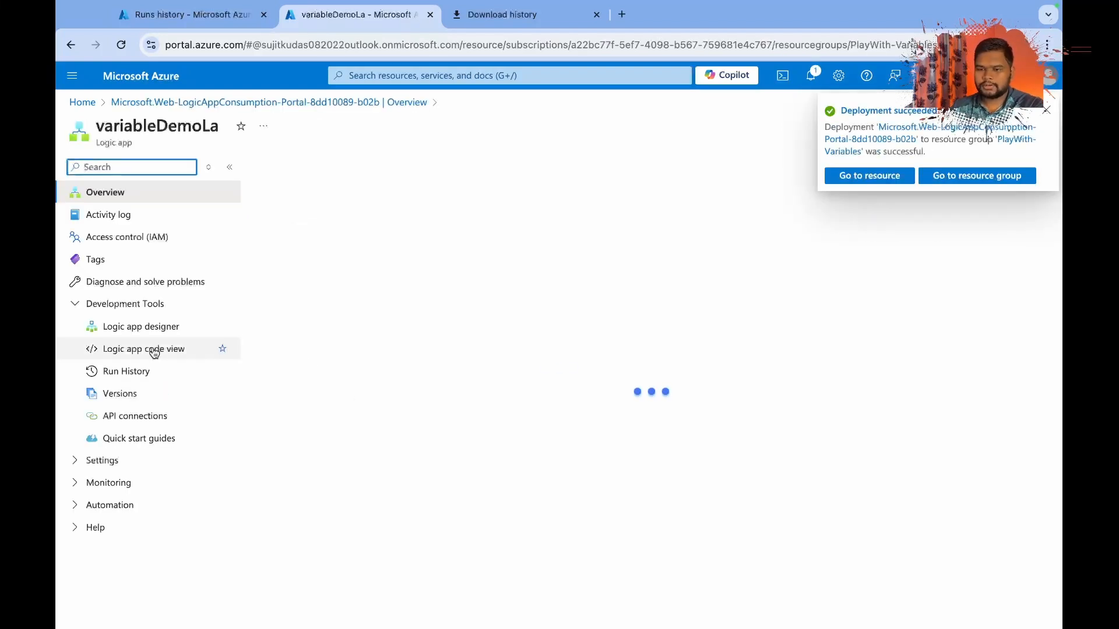
left_click(138, 326)
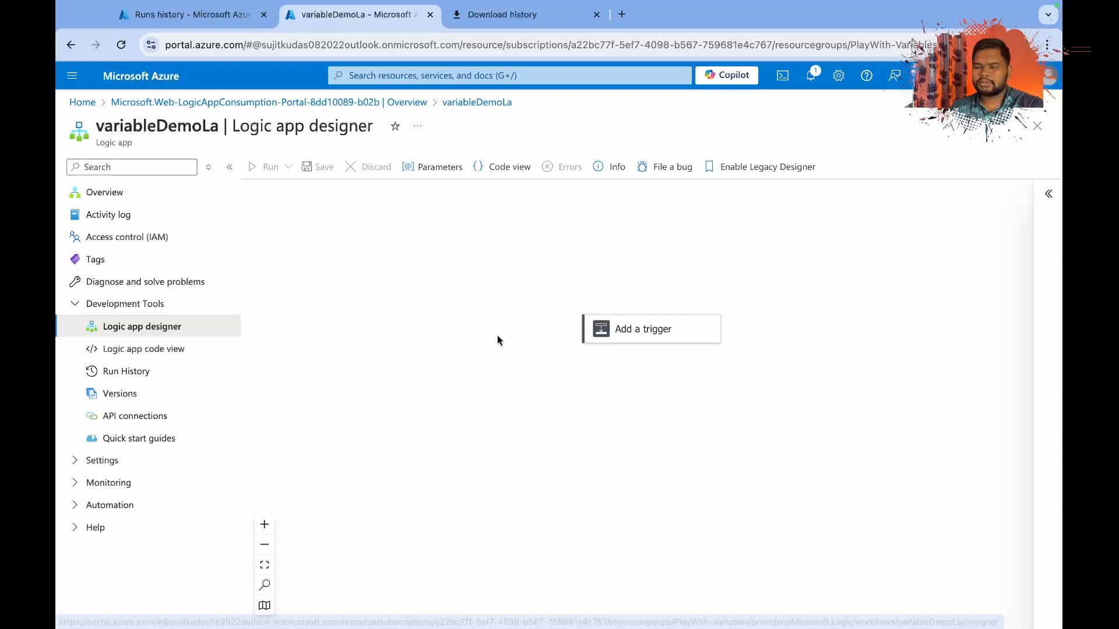
left_click(644, 388)
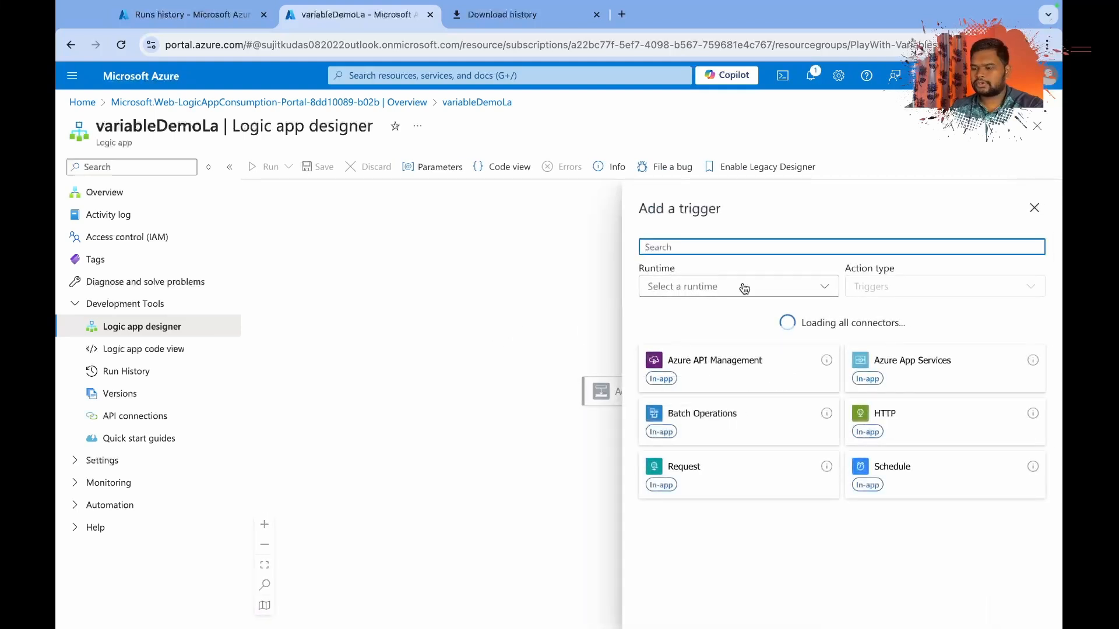
left_click(725, 247)
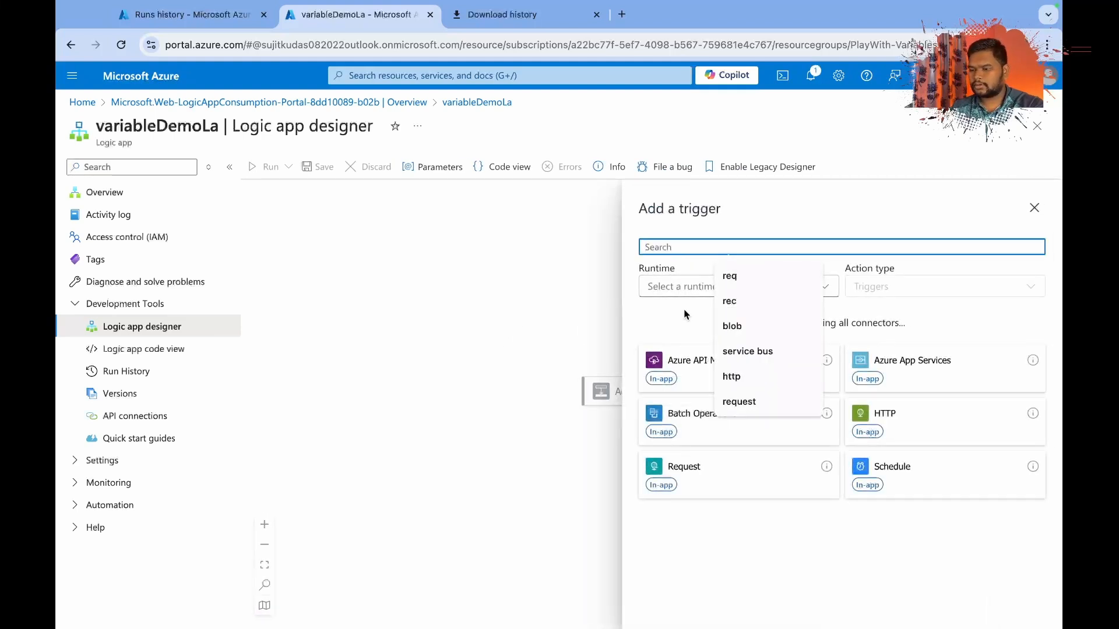
type("re")
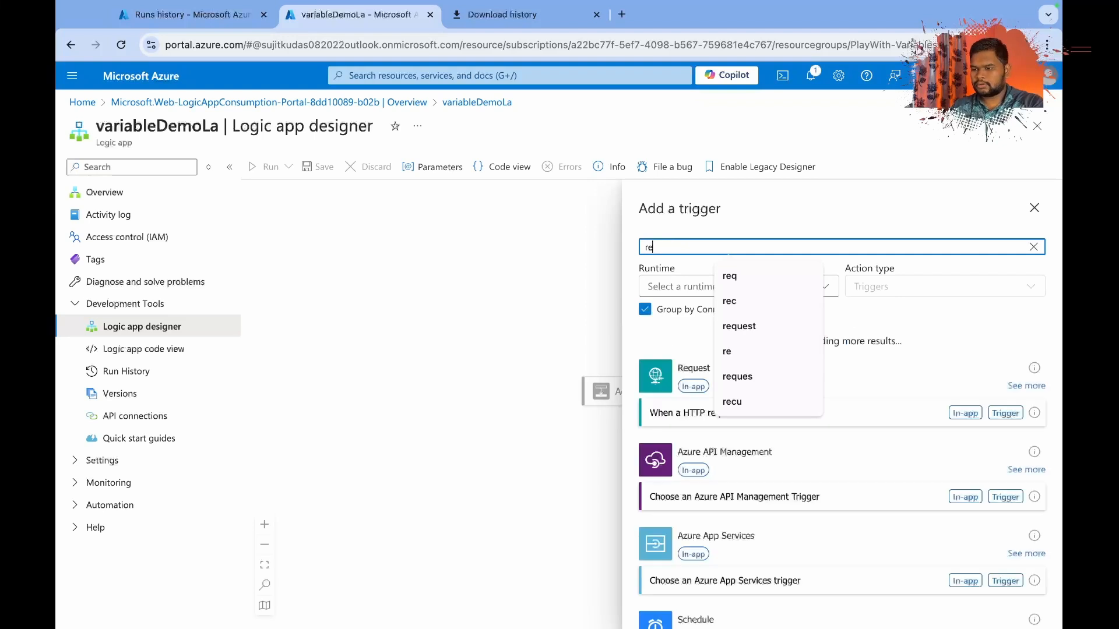
left_click(686, 418)
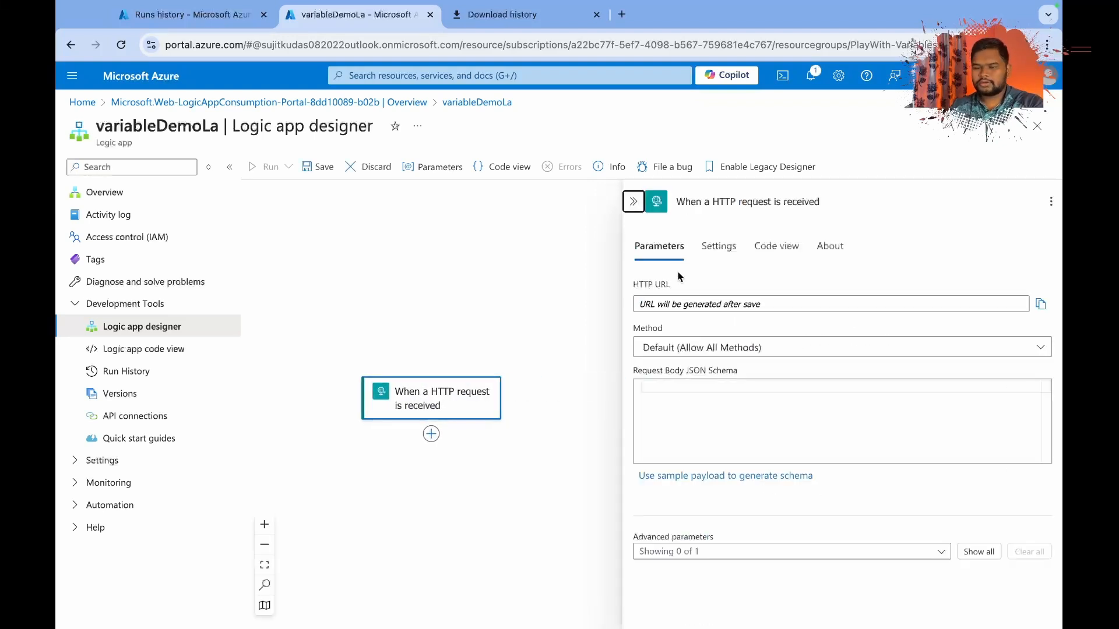
left_click(684, 351)
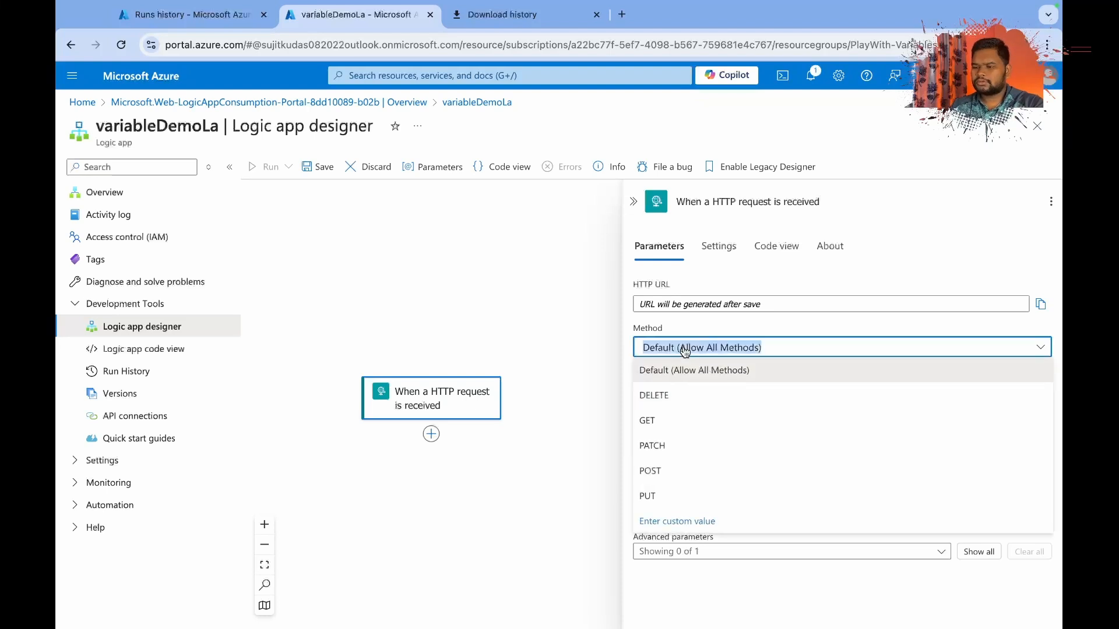
left_click(667, 469)
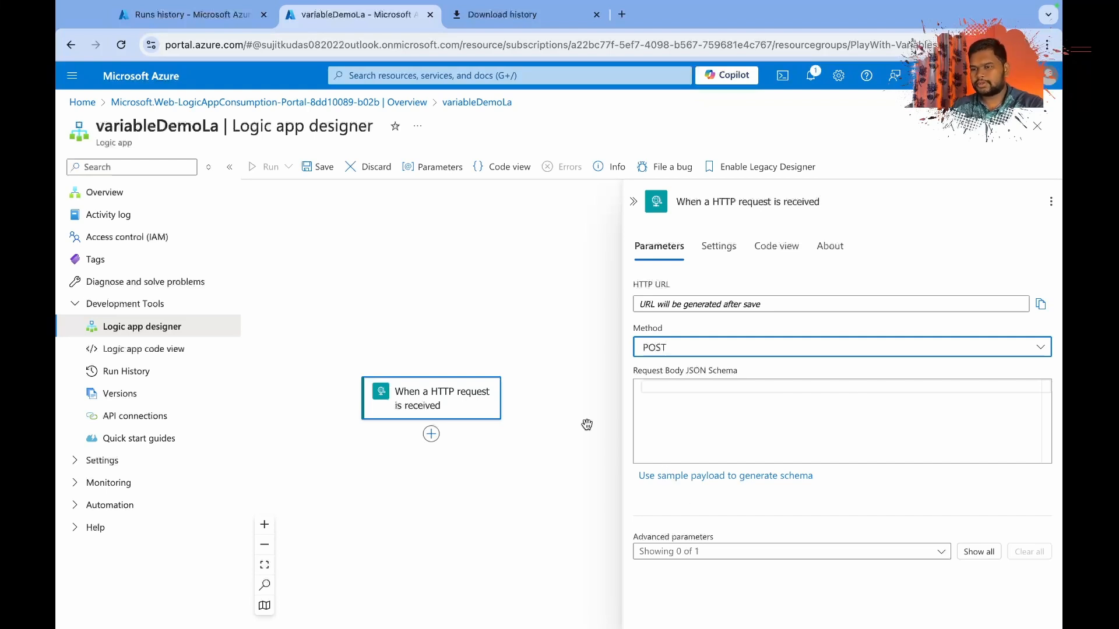
Switch to Postman and examine the order JSON in the request body, from the ID fields through the addresses to the items array.
key("ctrl+Right")
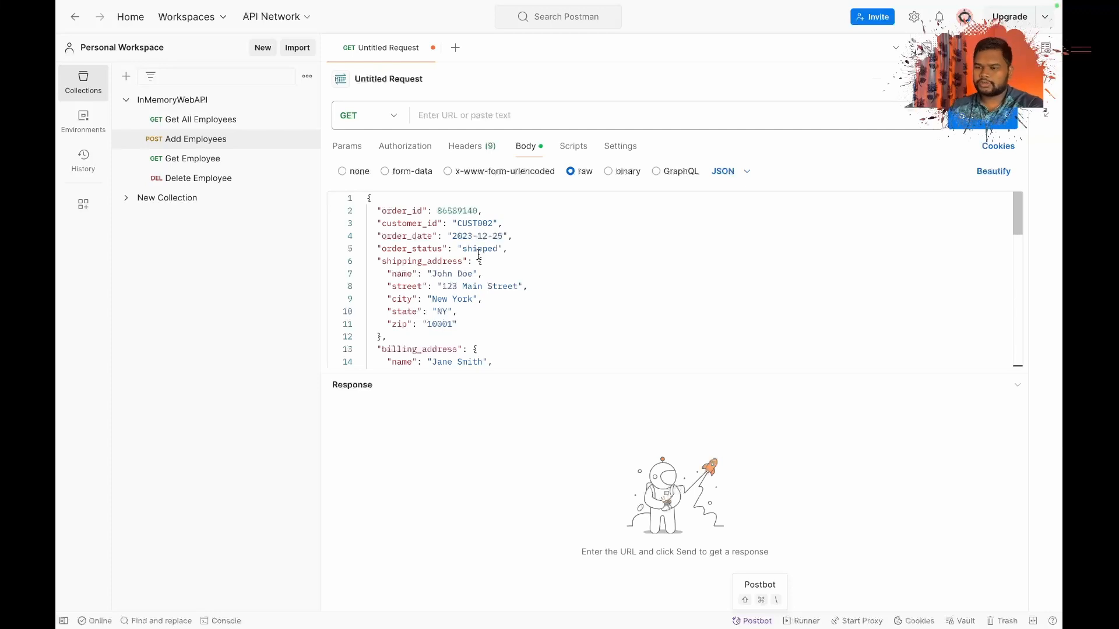
double_click(402, 210)
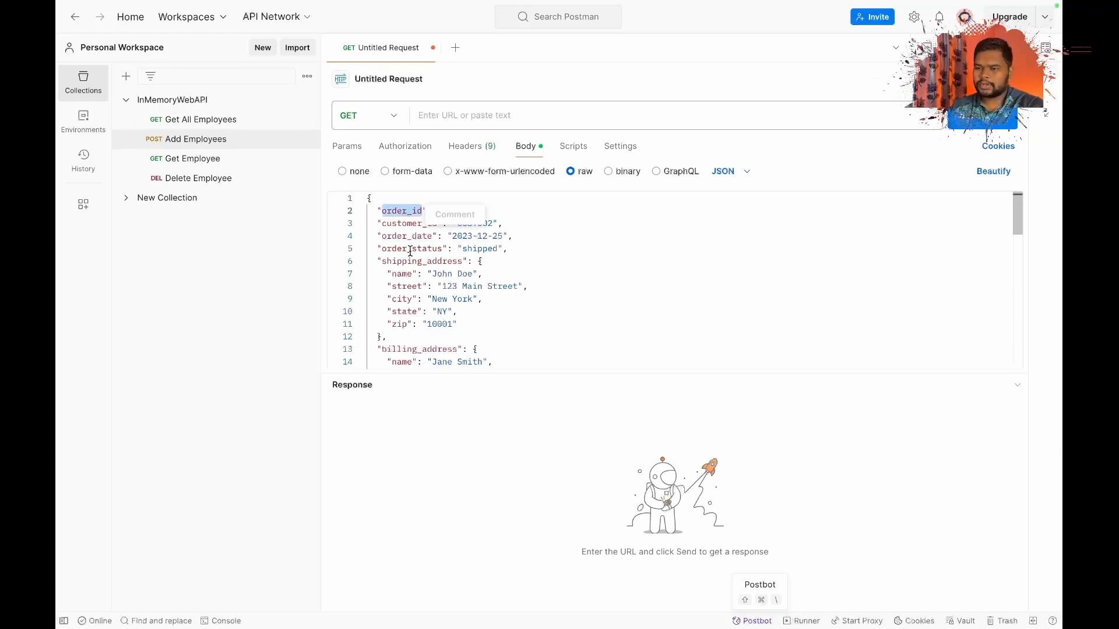
left_click(600, 220)
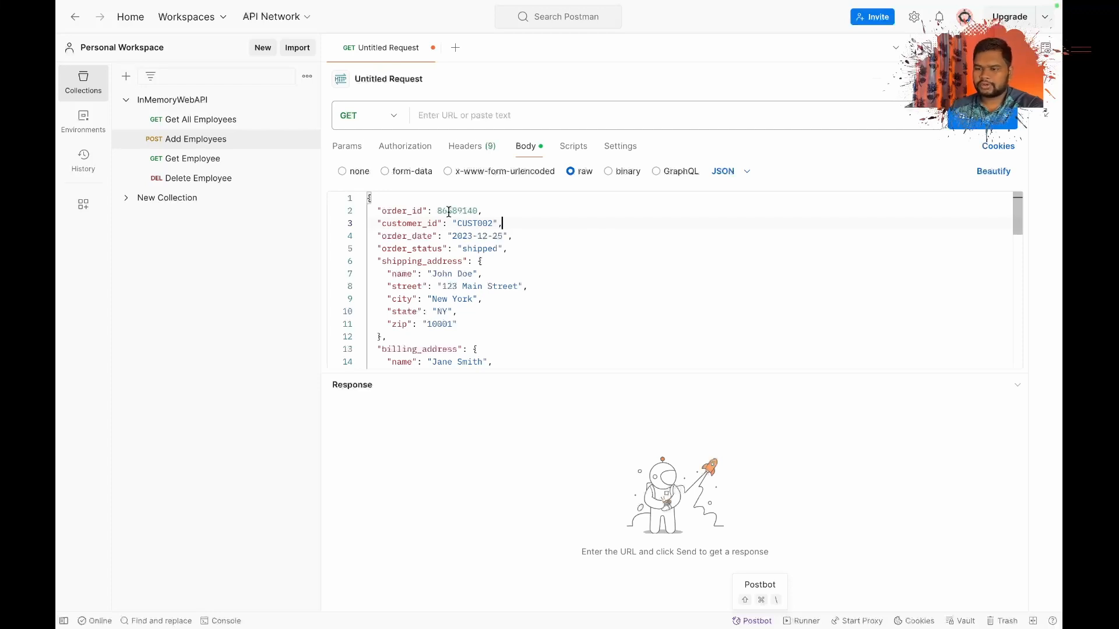
double_click(433, 225)
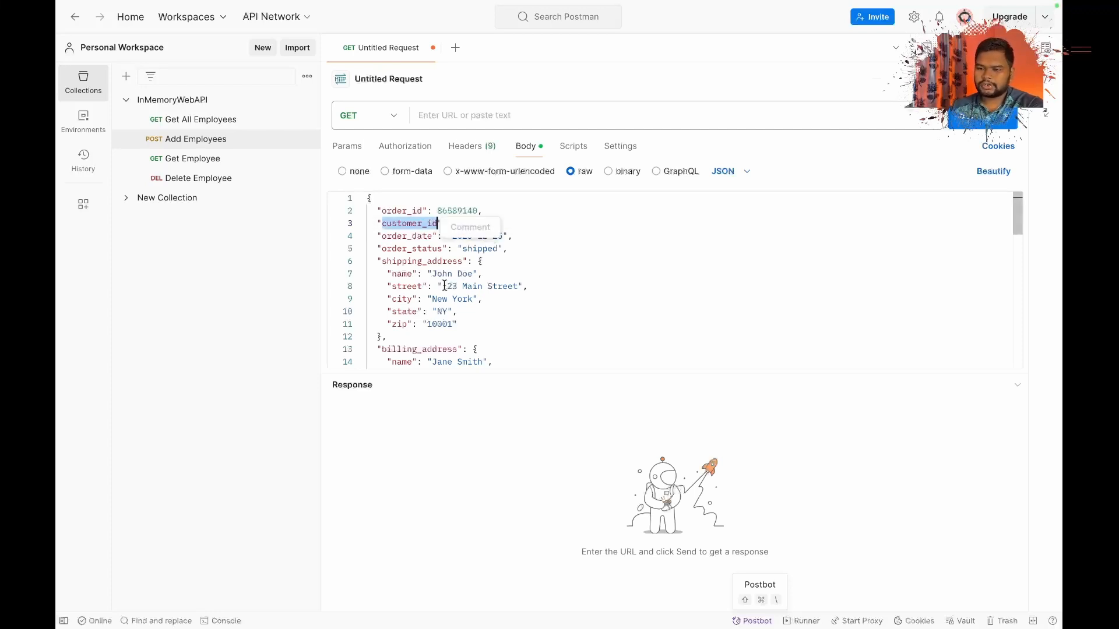
left_click(587, 259)
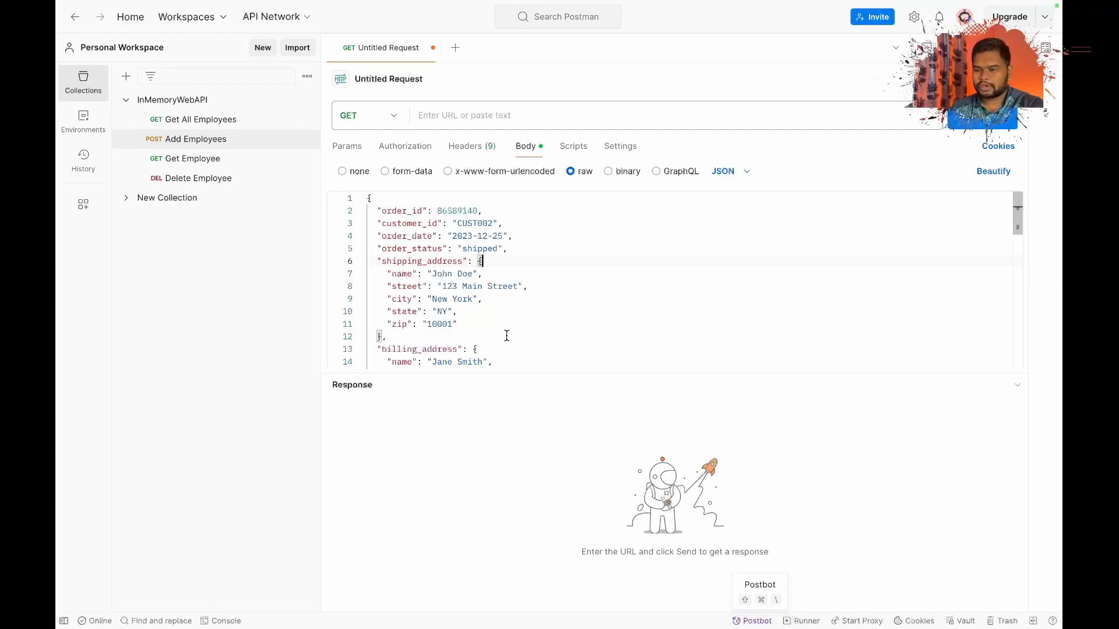
scroll(507, 335, "down", 5)
scroll(507, 336, "down", 2)
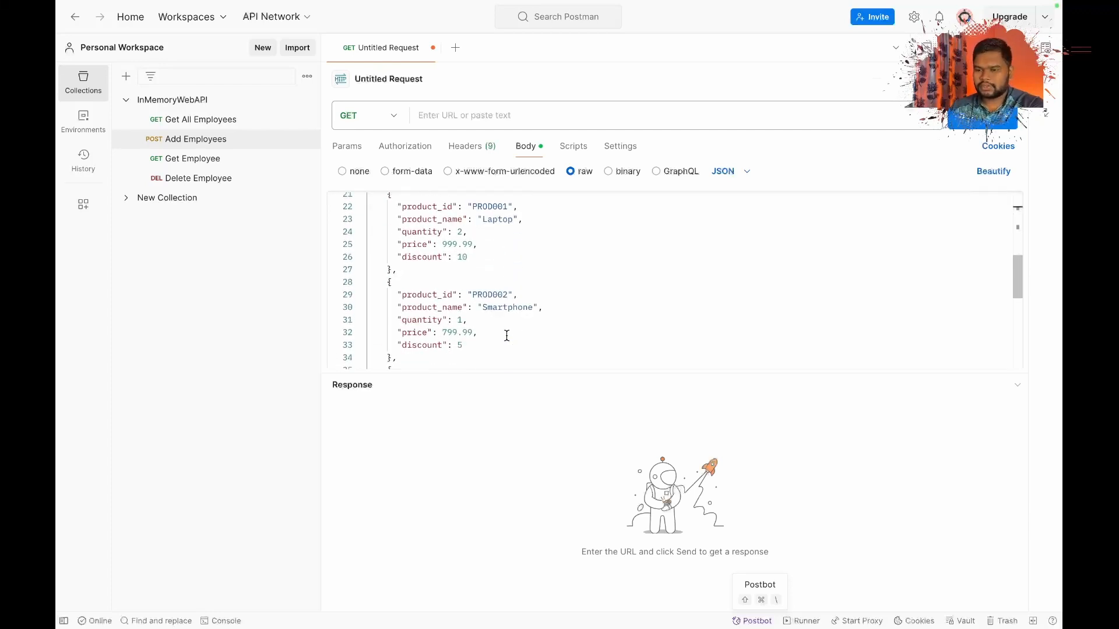
scroll(507, 336, "up", 1)
scroll(495, 287, "up", 6)
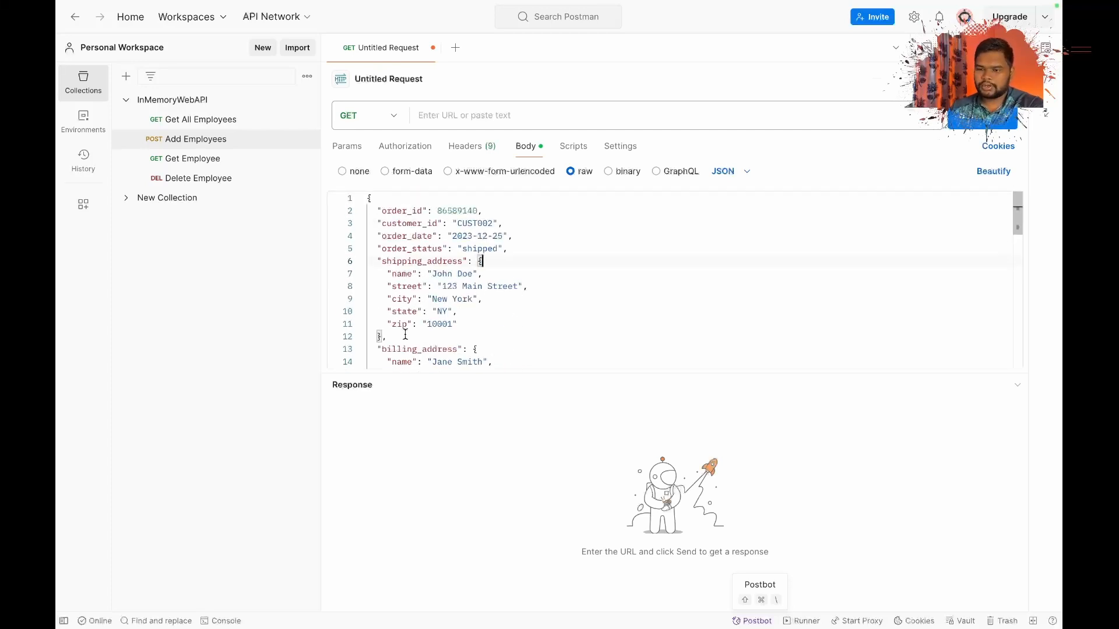
left_click_drag(385, 261, 435, 324)
scroll(517, 337, "down", 7)
scroll(517, 336, "down", 3)
scroll(516, 337, "up", 10)
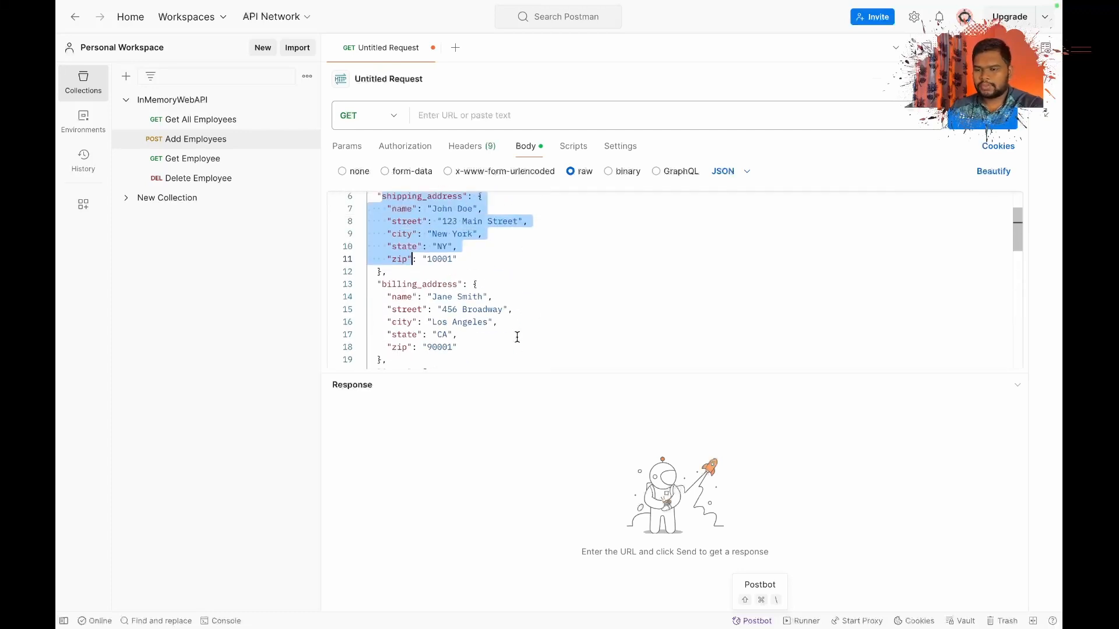
scroll(517, 337, "down", 1)
scroll(524, 335, "down", 2)
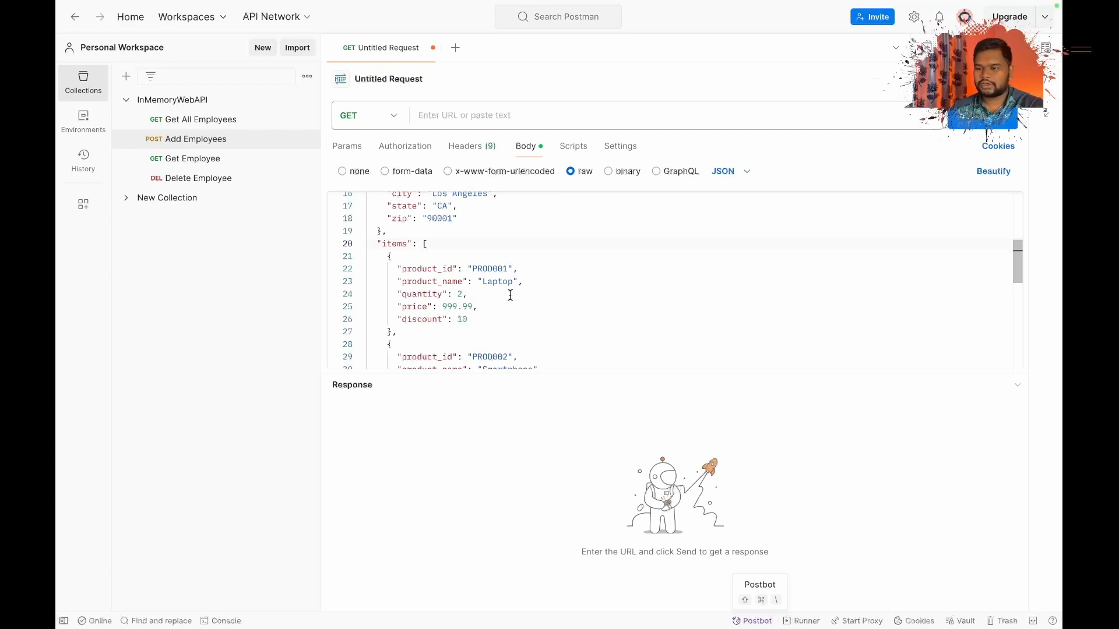
scroll(508, 301, "down", 1)
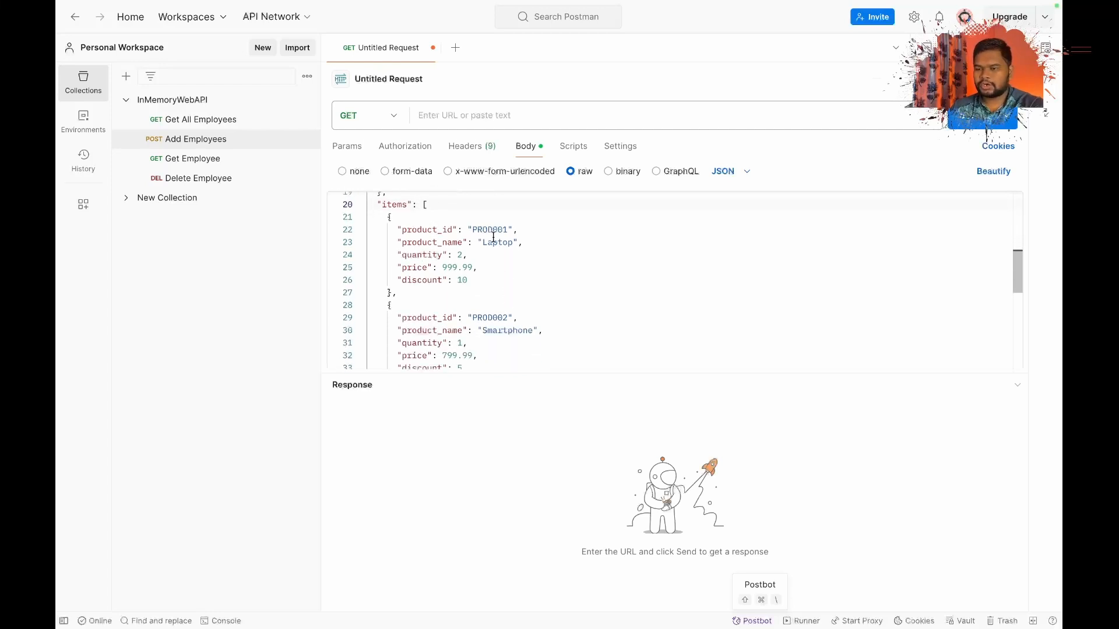
scroll(520, 273, "down", 8)
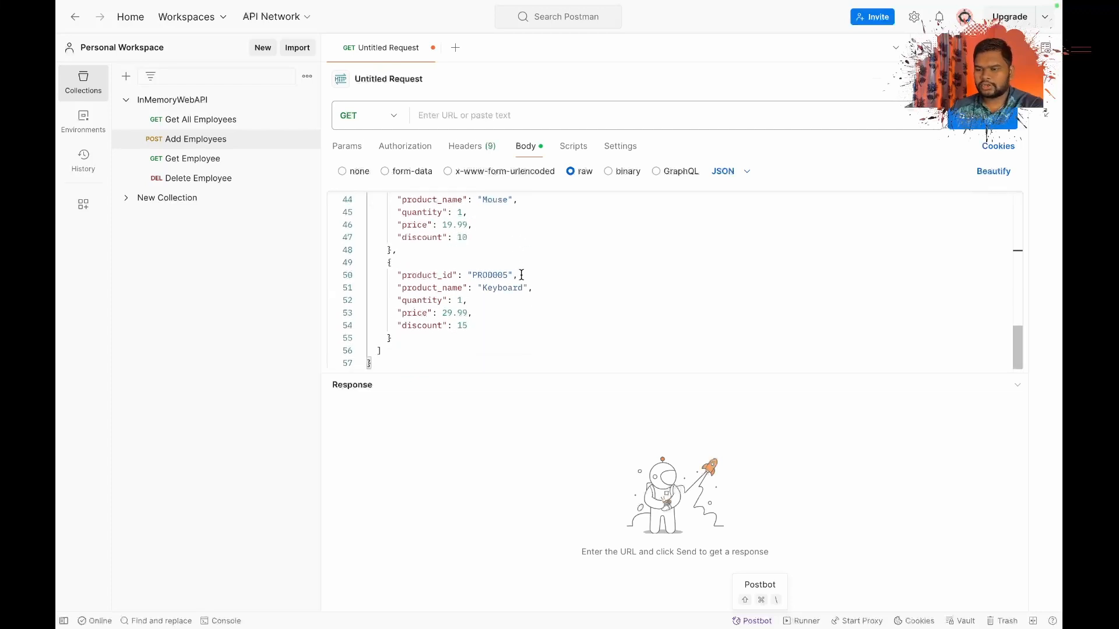
scroll(548, 295, "up", 15)
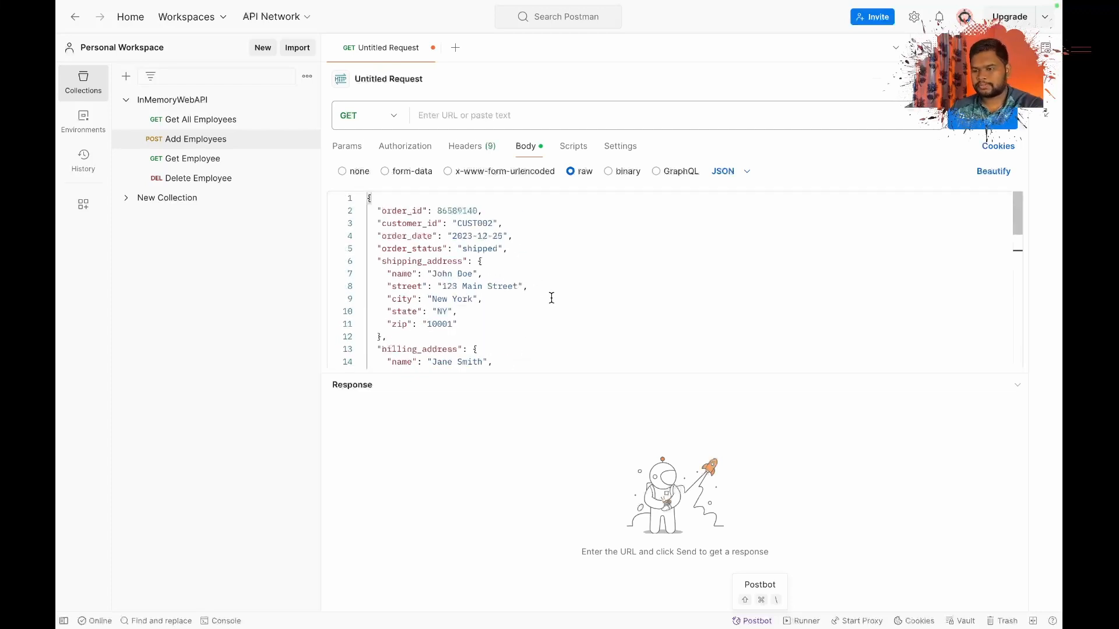
Set the untitled request's method to POST.
left_click(378, 116)
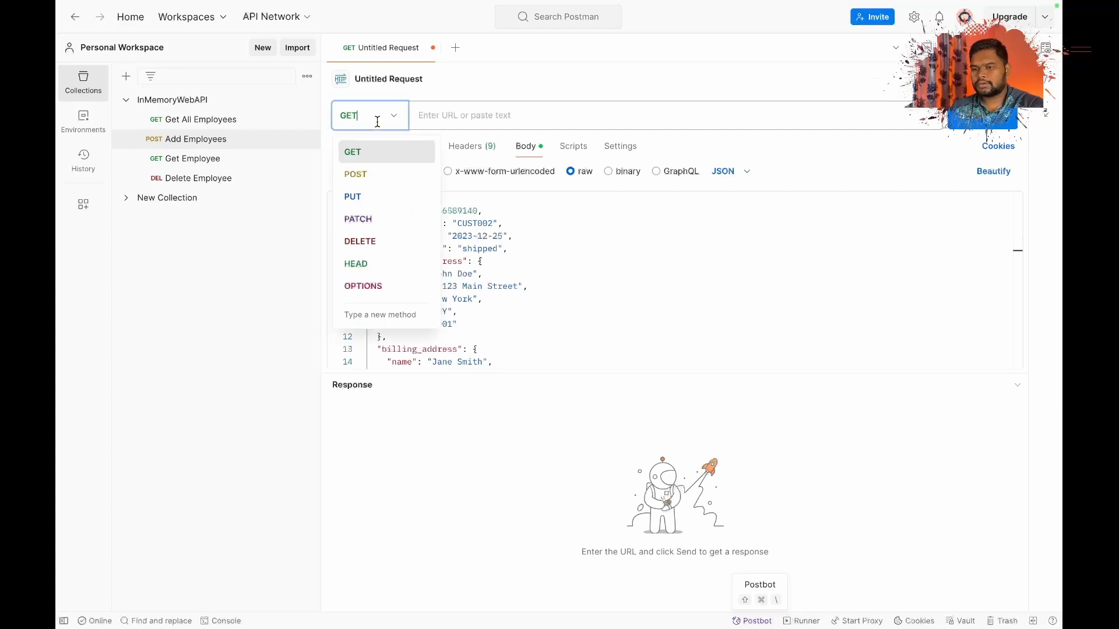
left_click(377, 177)
Switch to the Azure portal to save the workflow and copy the trigger's HTTP URL, and return to Postman.
key("super+Tab")
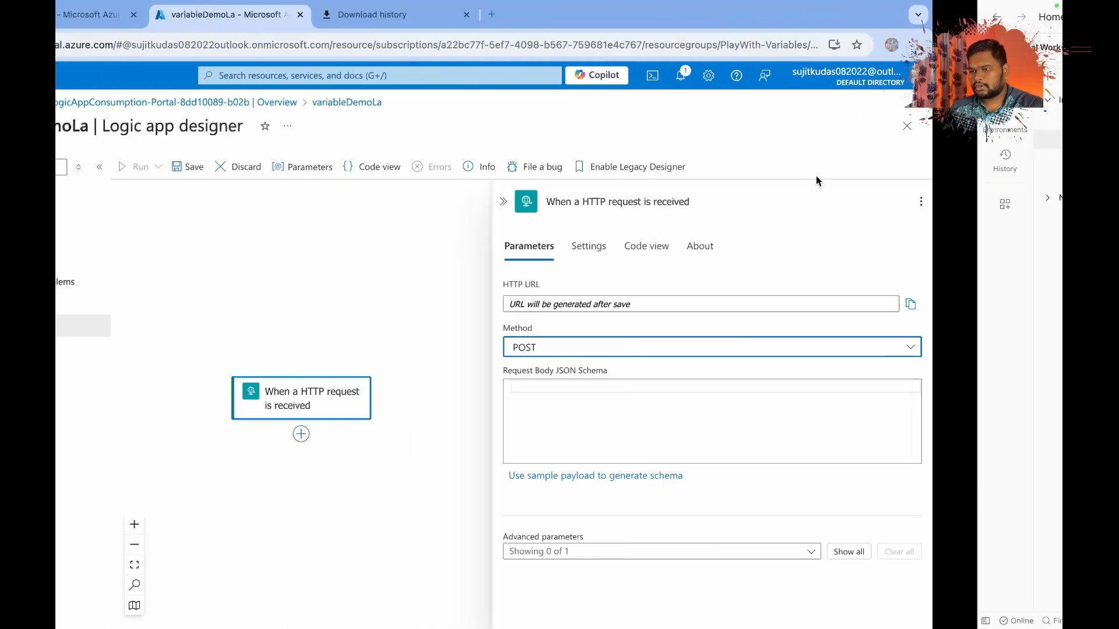
left_click(318, 167)
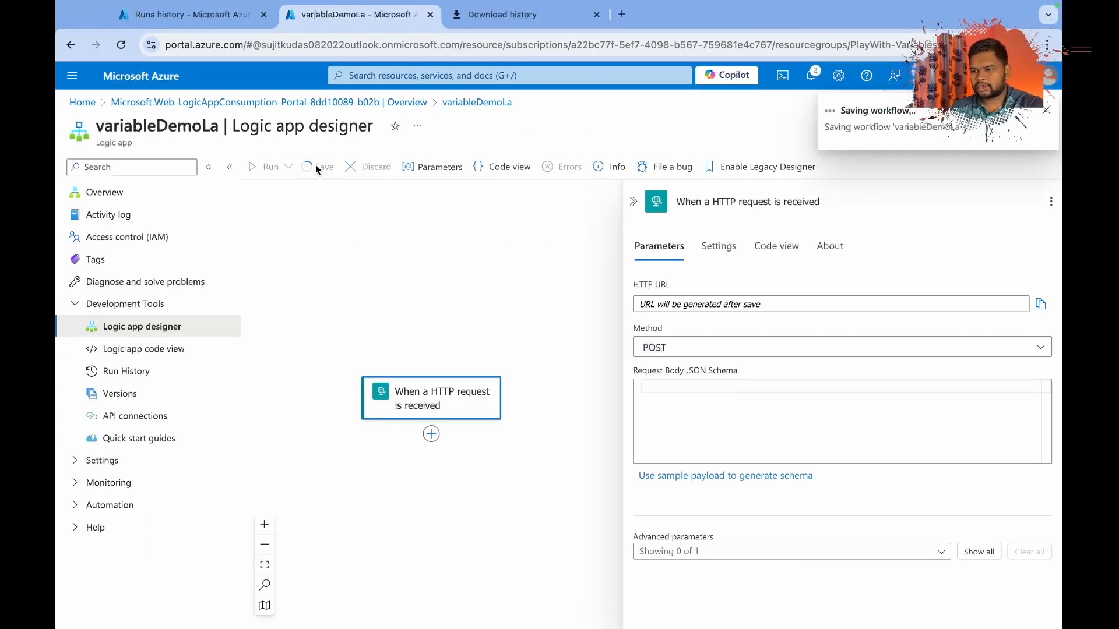
left_click(1041, 305)
key("super+Tab")
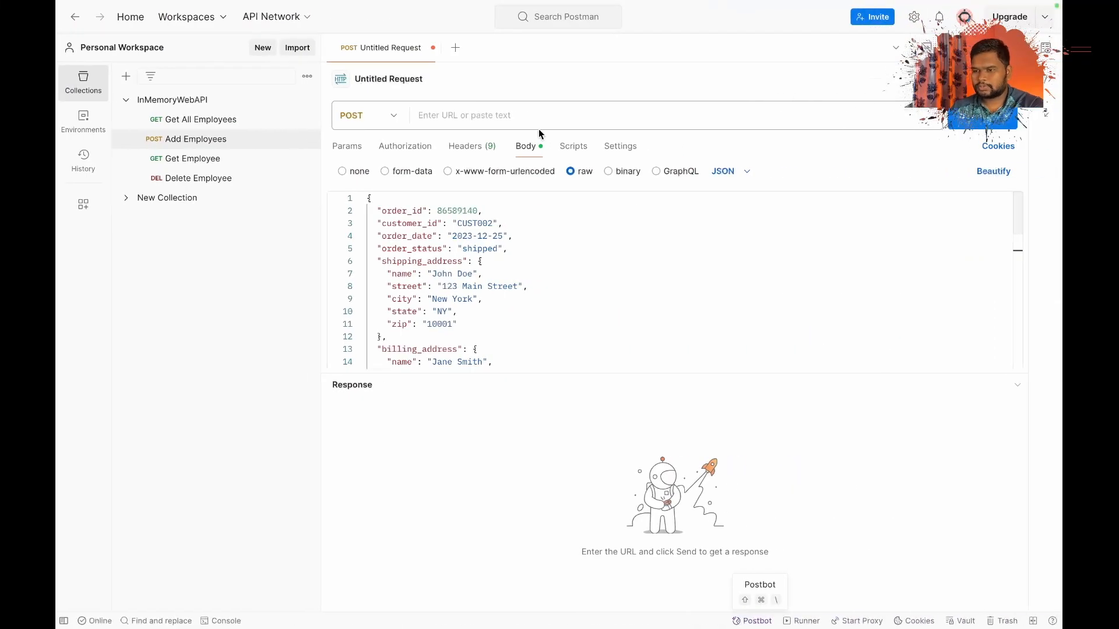
Paste the copied HTTP trigger URL, including its signature token, as the POST request's URL.
left_click(539, 120)
key("super+v")
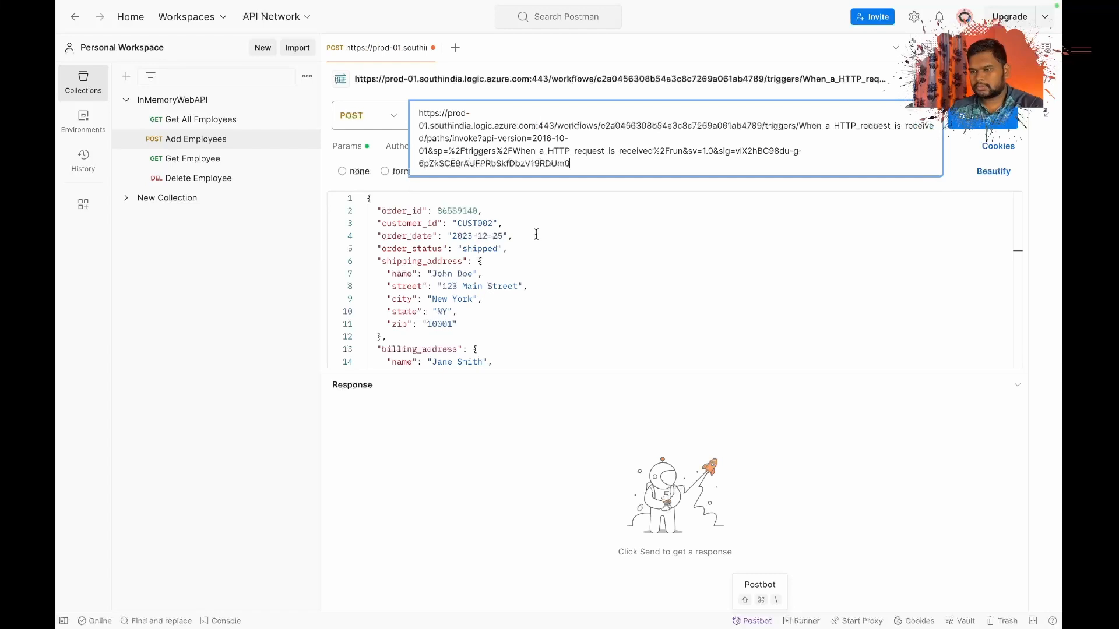
Switch to the Azure portal and open the HTTP request trigger's parameters at its request body JSON schema.
key("ctrl+Left")
left_click(551, 410)
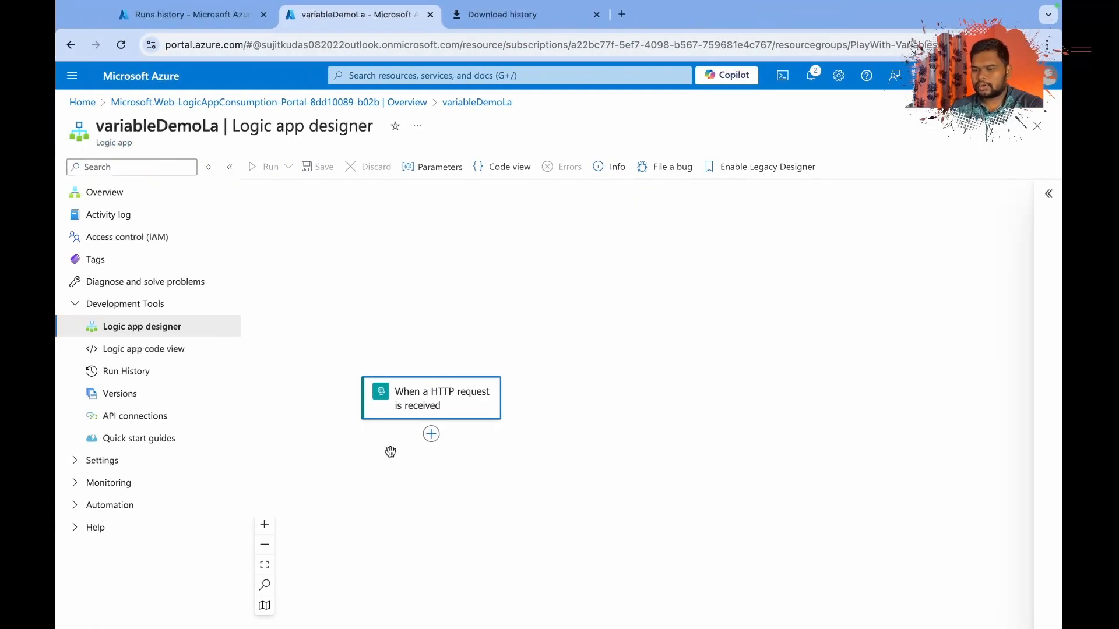
key("ctrl+Right")
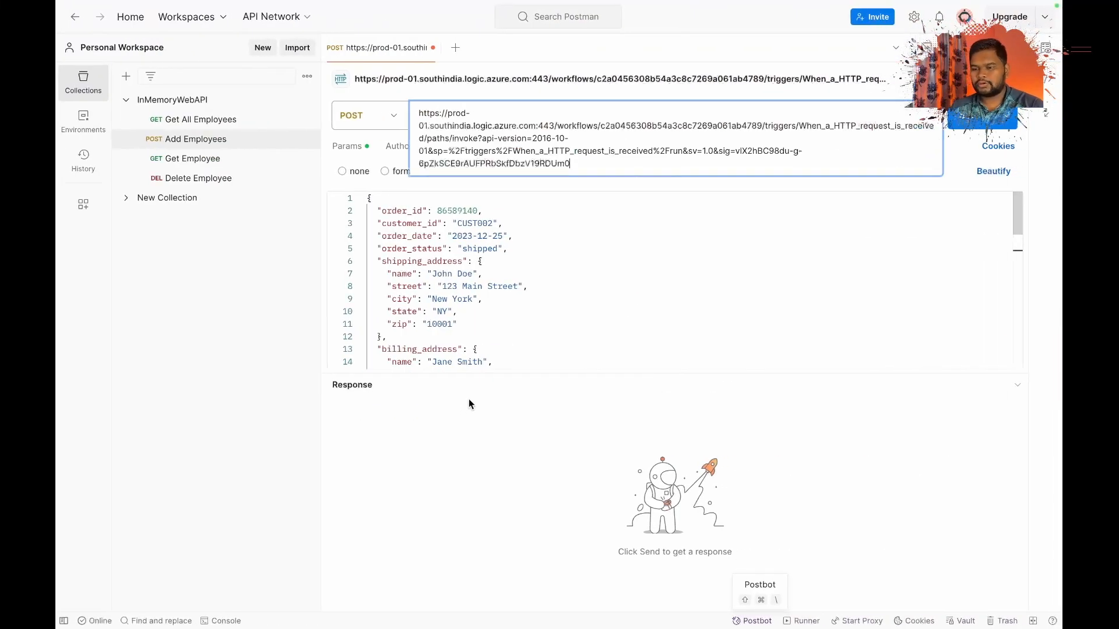
key("ctrl+Left")
left_click(408, 402)
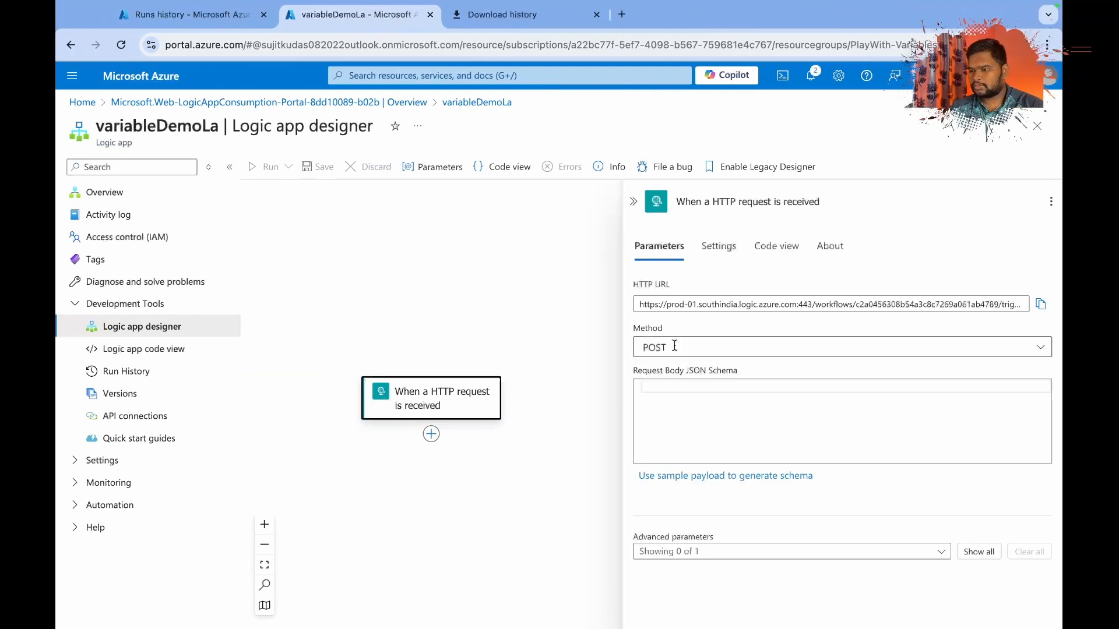
left_click(736, 418)
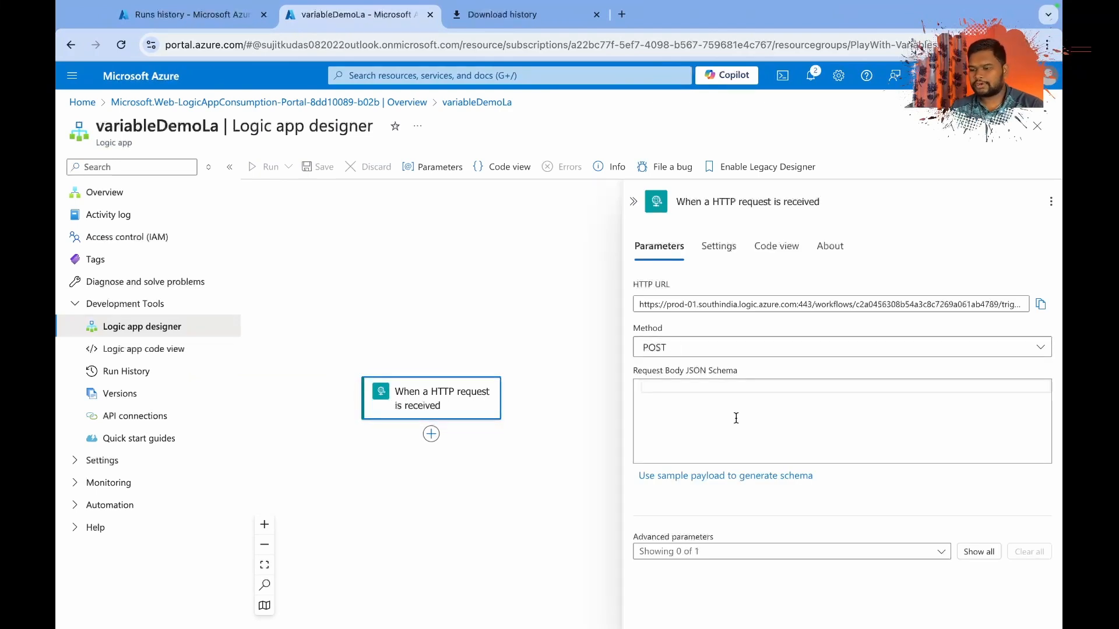
Switch to Postman, copy the entire order JSON from the request body, and return to the Azure portal.
key("ctrl+Right")
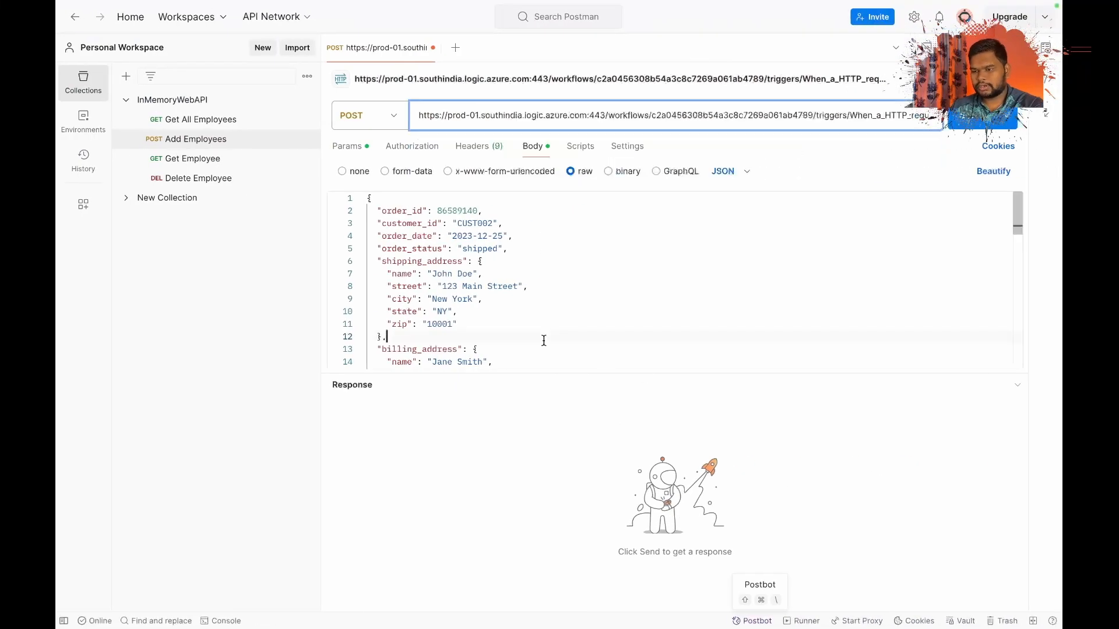
left_click(544, 341)
key("ctrl+a")
key("ctrl+Left")
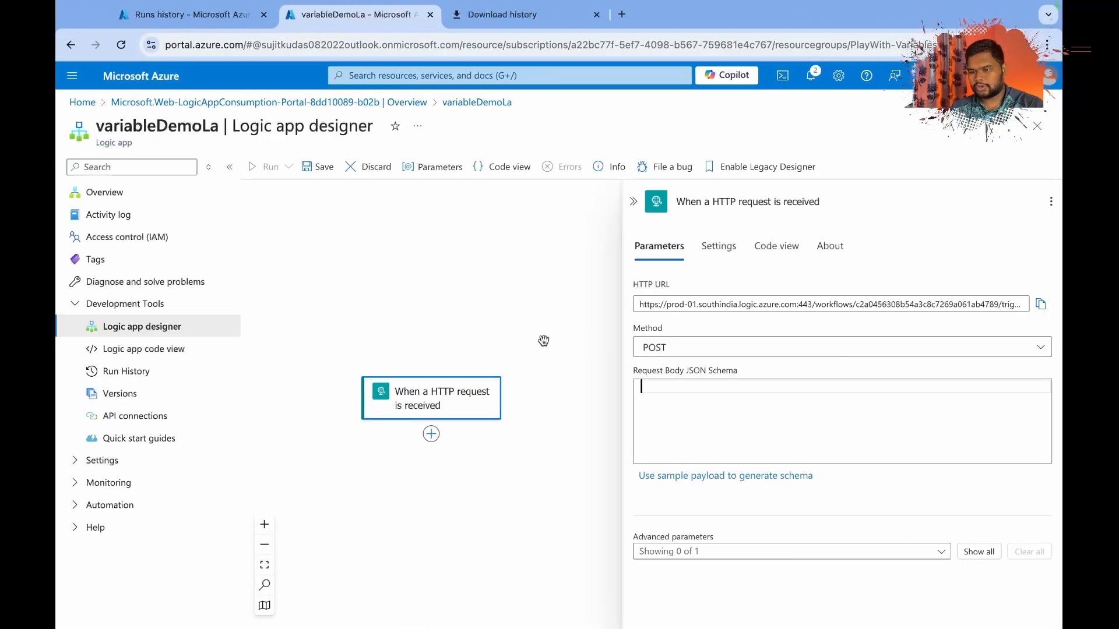
Generate the trigger's request body JSON schema from the copied order JSON as the sample payload.
key("ctrl+v")
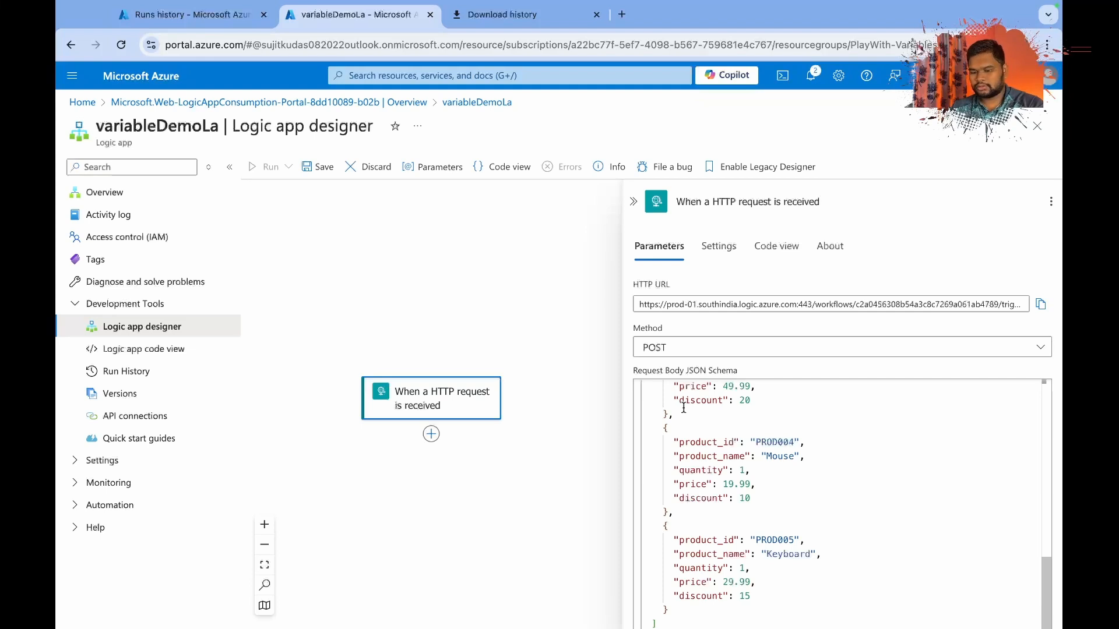
key("ctrl+z")
left_click(691, 476)
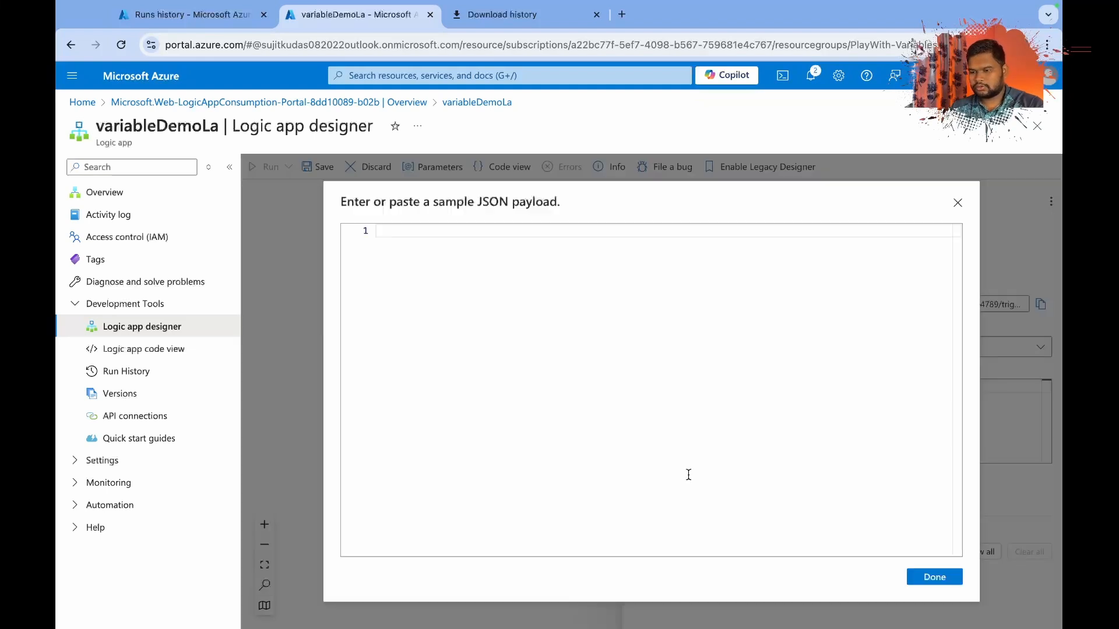
key("ctrl+v")
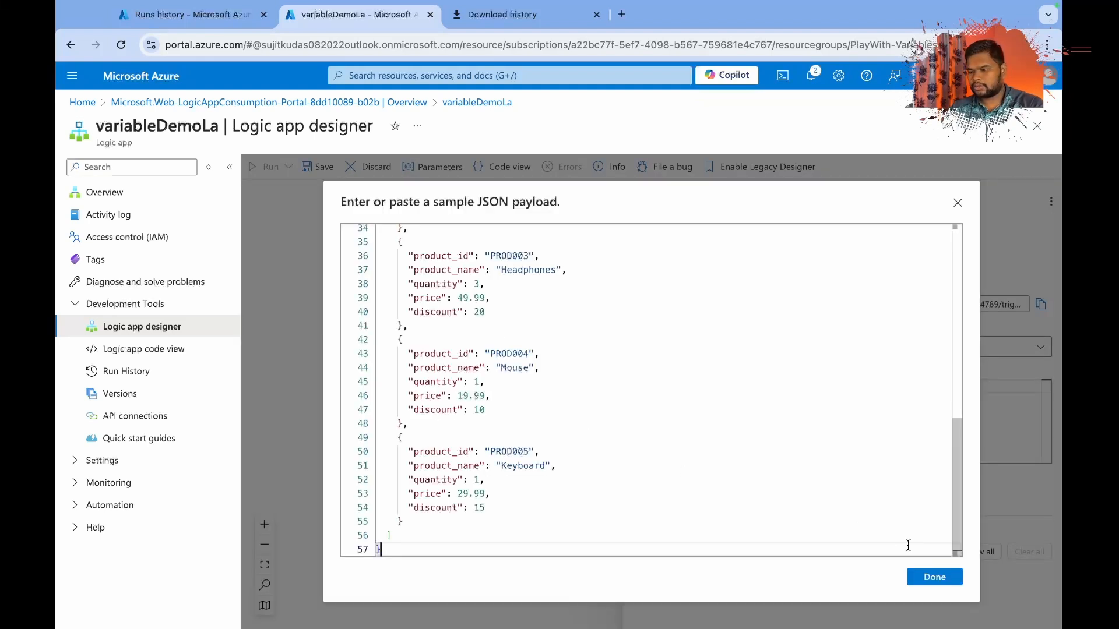
left_click(929, 577)
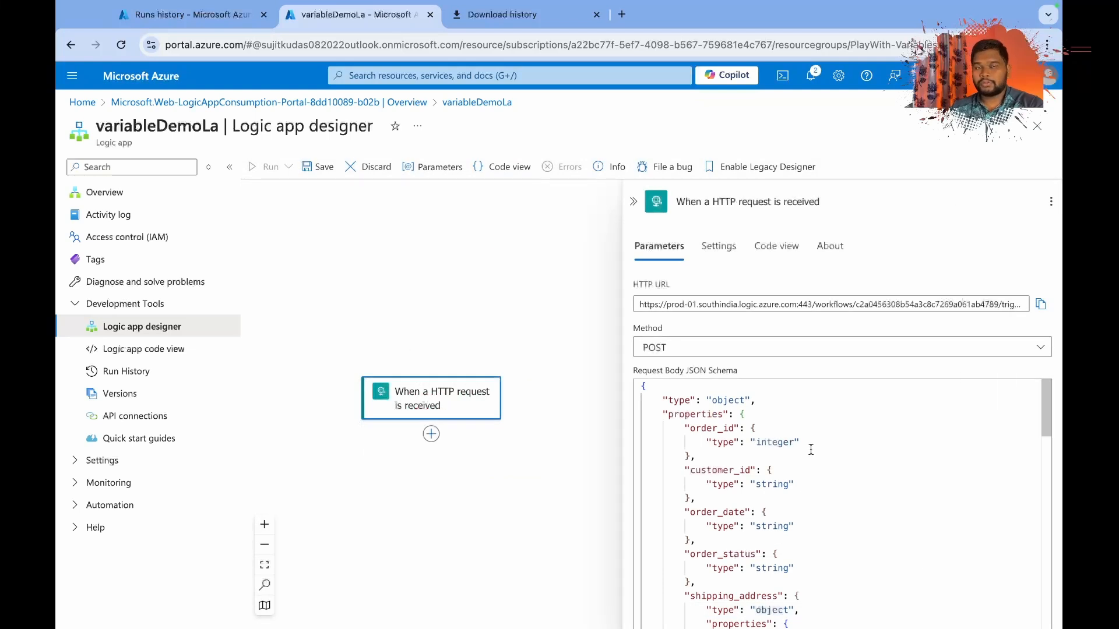
Examine the generated schema's property types, from order_id through shipping_address to the items array.
left_click(685, 401)
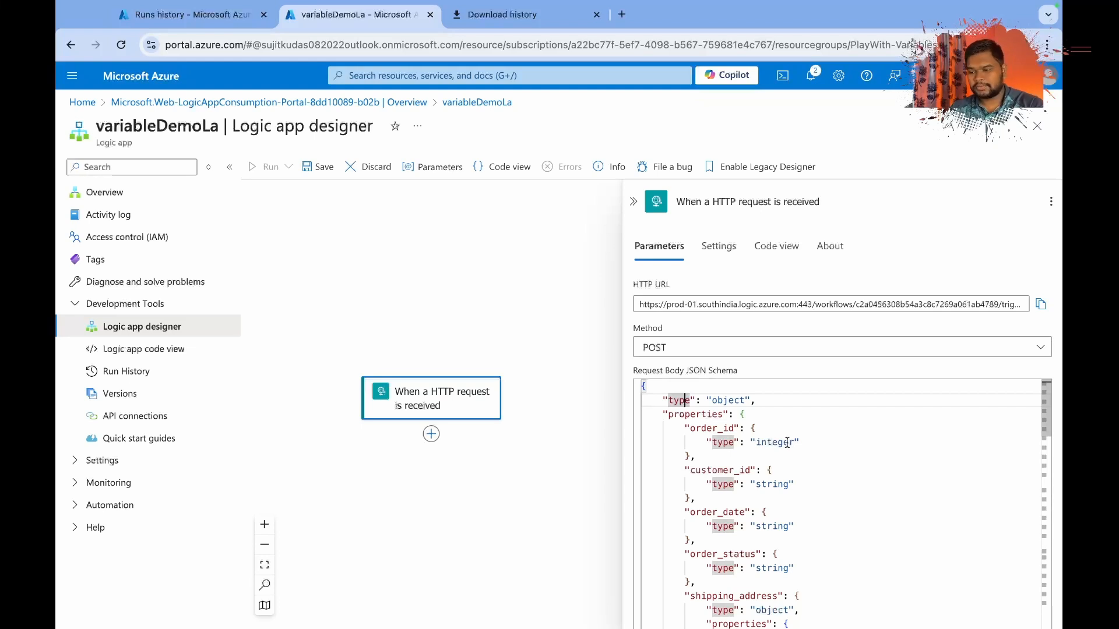
left_click(707, 428)
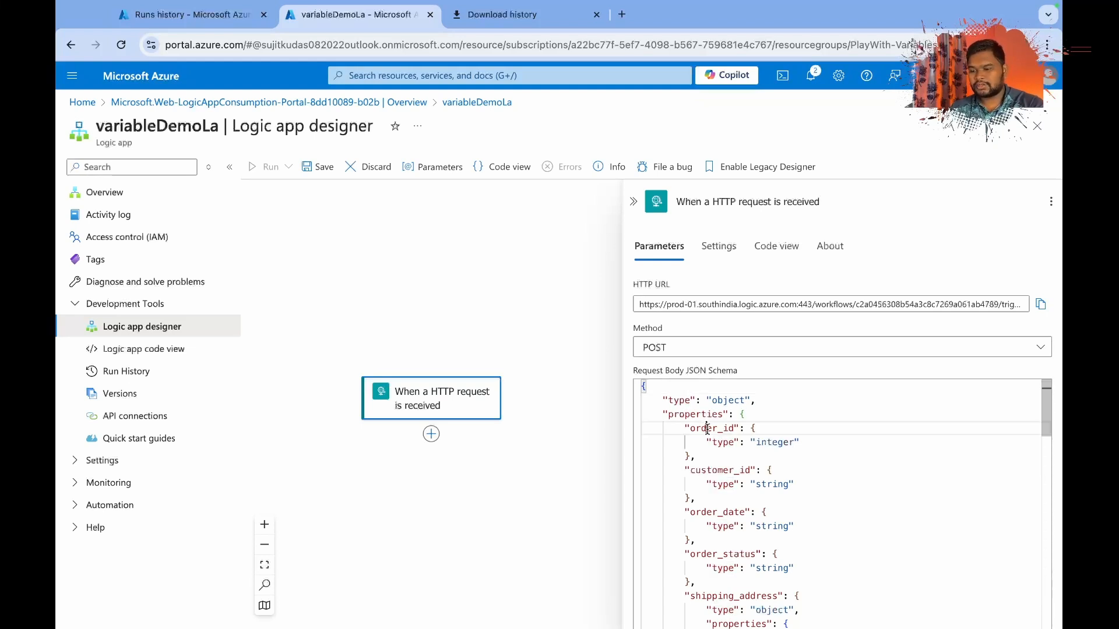
double_click(770, 443)
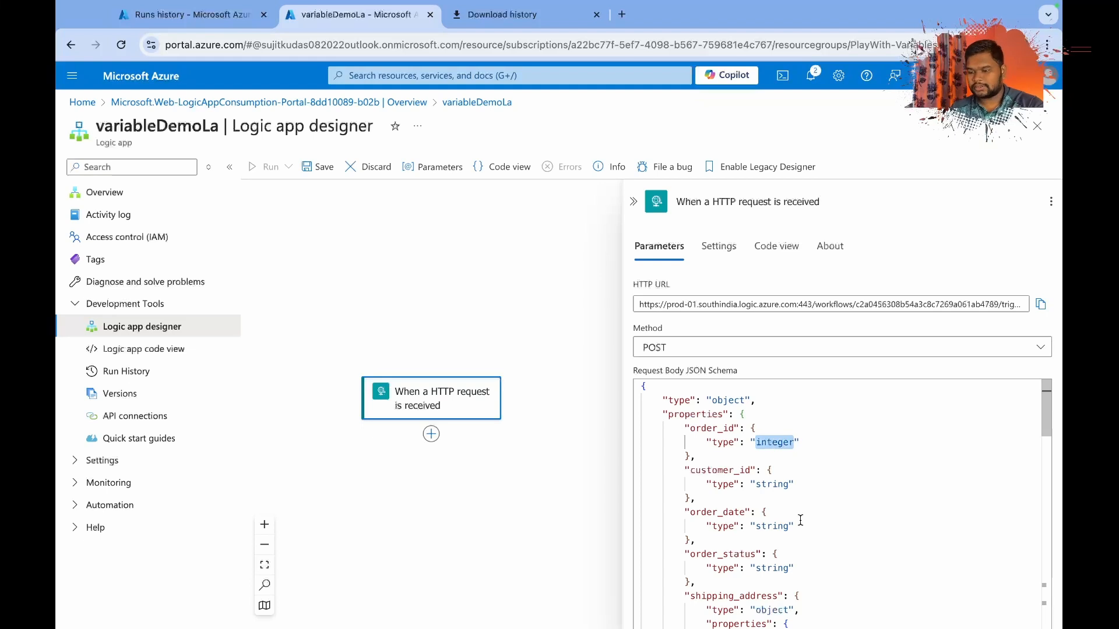
scroll(801, 520, "down", 1)
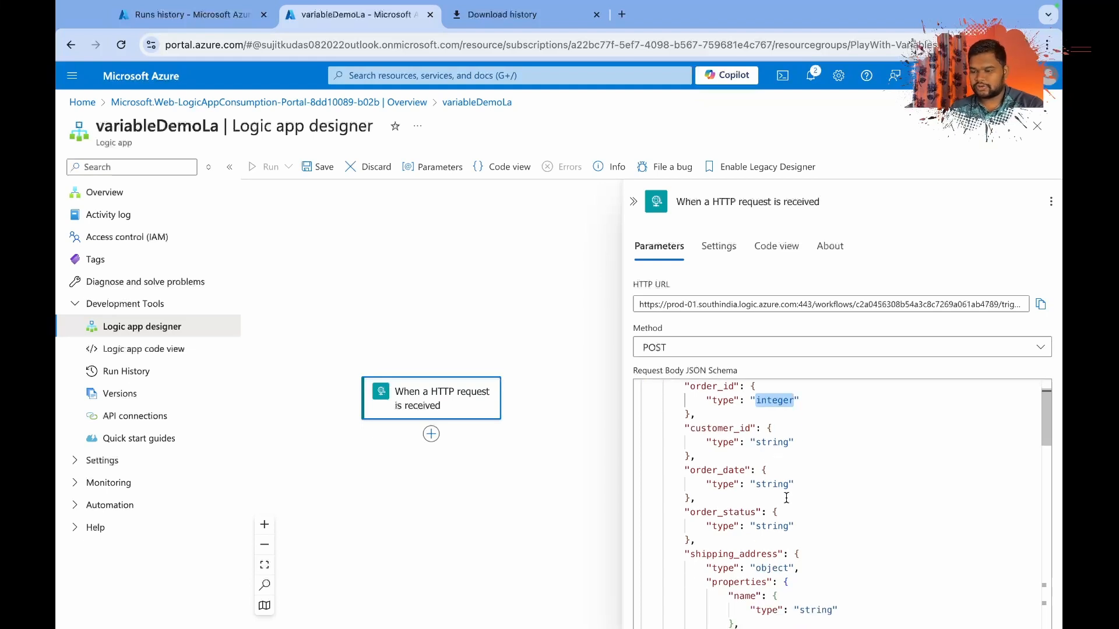
scroll(786, 499, "down", 3)
double_click(712, 450)
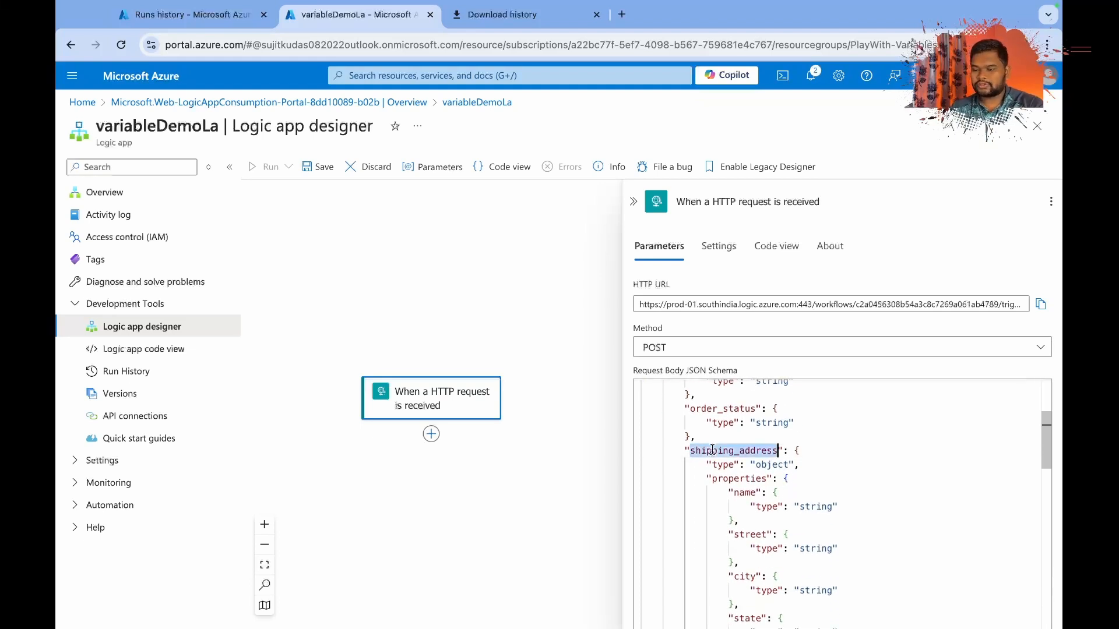
scroll(791, 491, "down", 1)
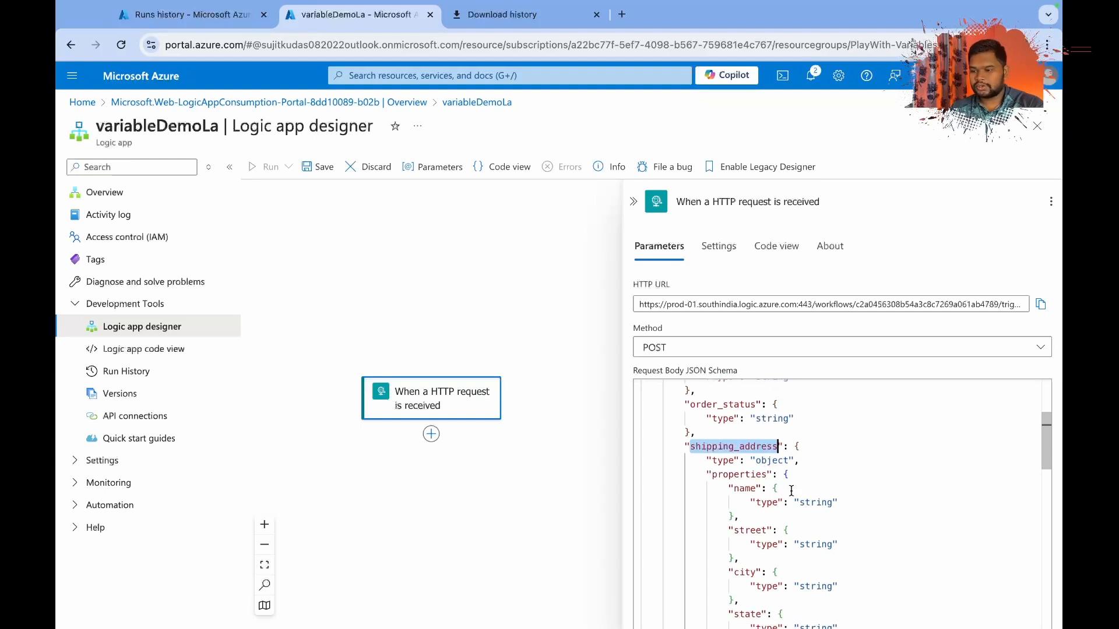
scroll(791, 491, "down", 5)
scroll(786, 494, "up", 3)
scroll(785, 496, "down", 1)
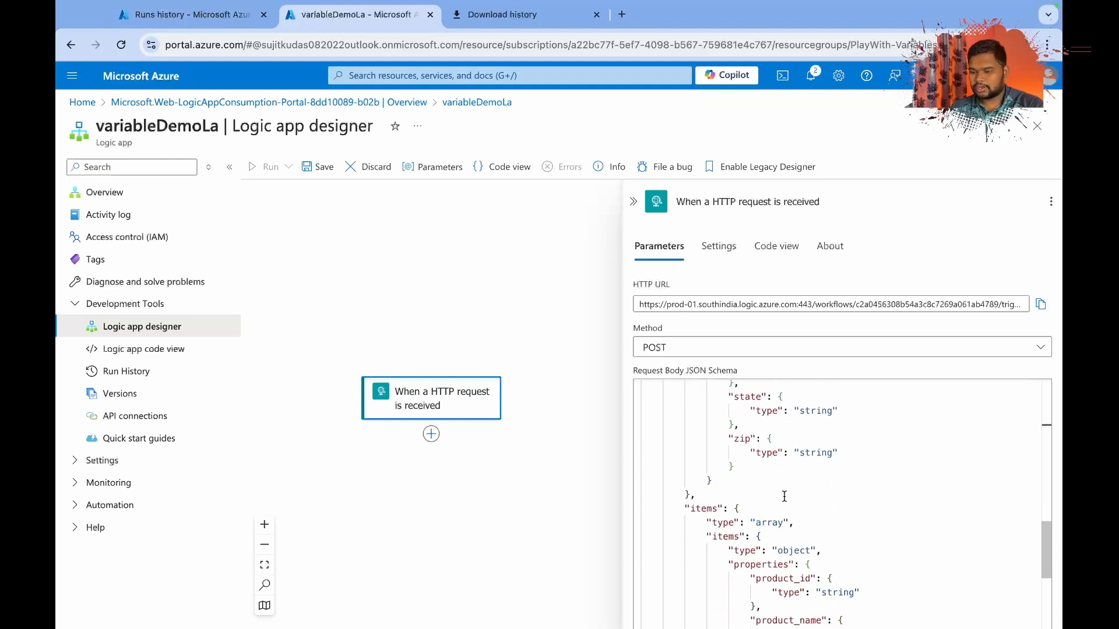
left_click(701, 508)
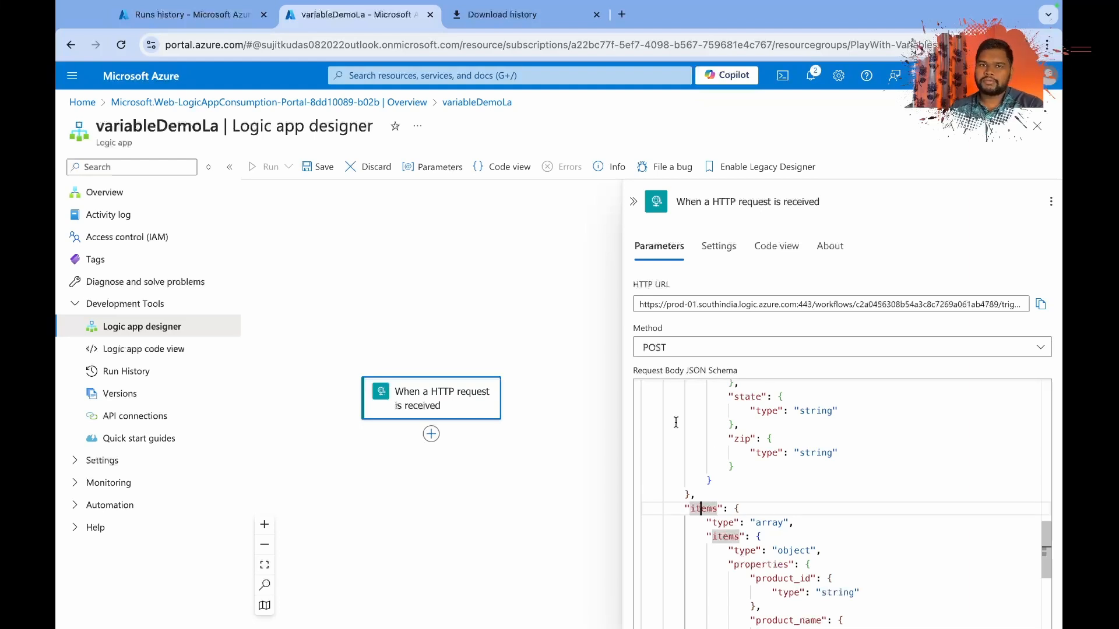
Find the Variables operations and add an Increment variable action after the HTTP request trigger.
left_click(472, 436)
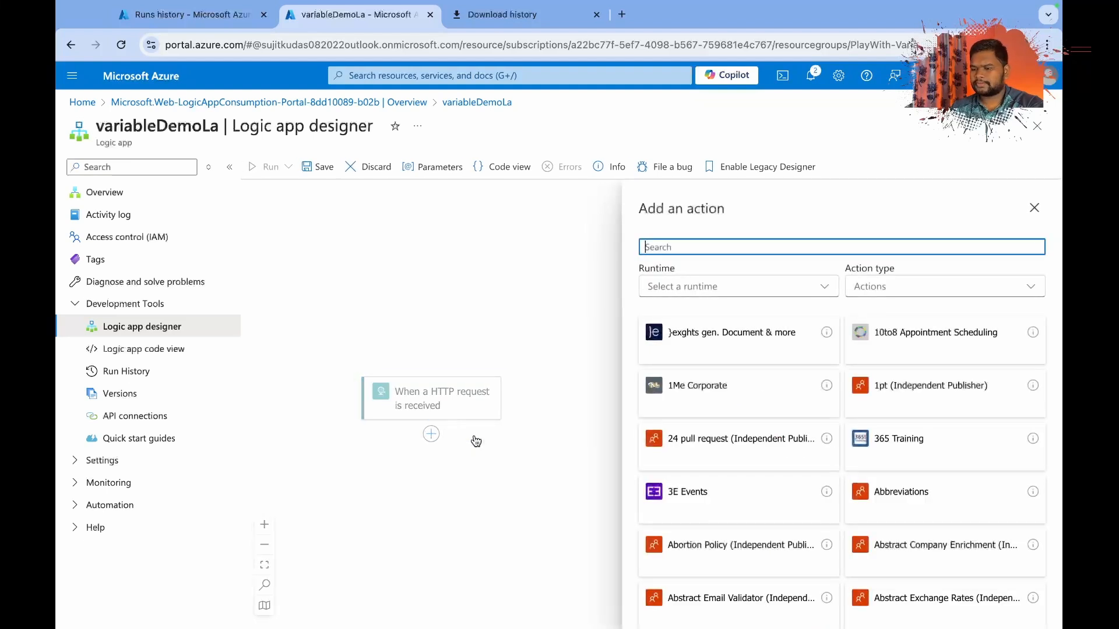
left_click(665, 247)
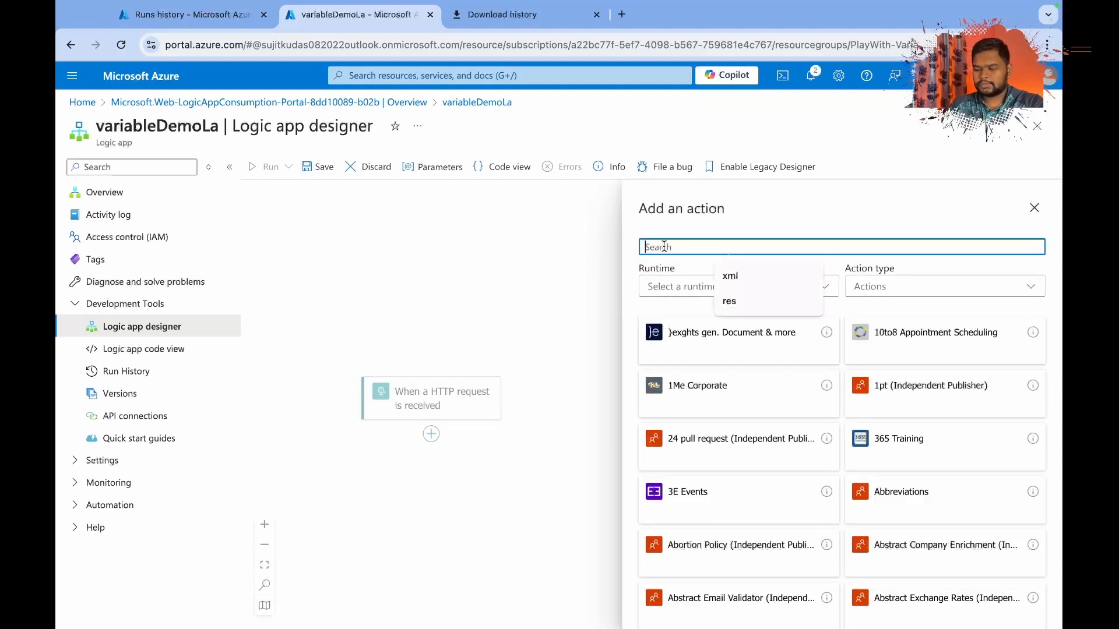
type("var")
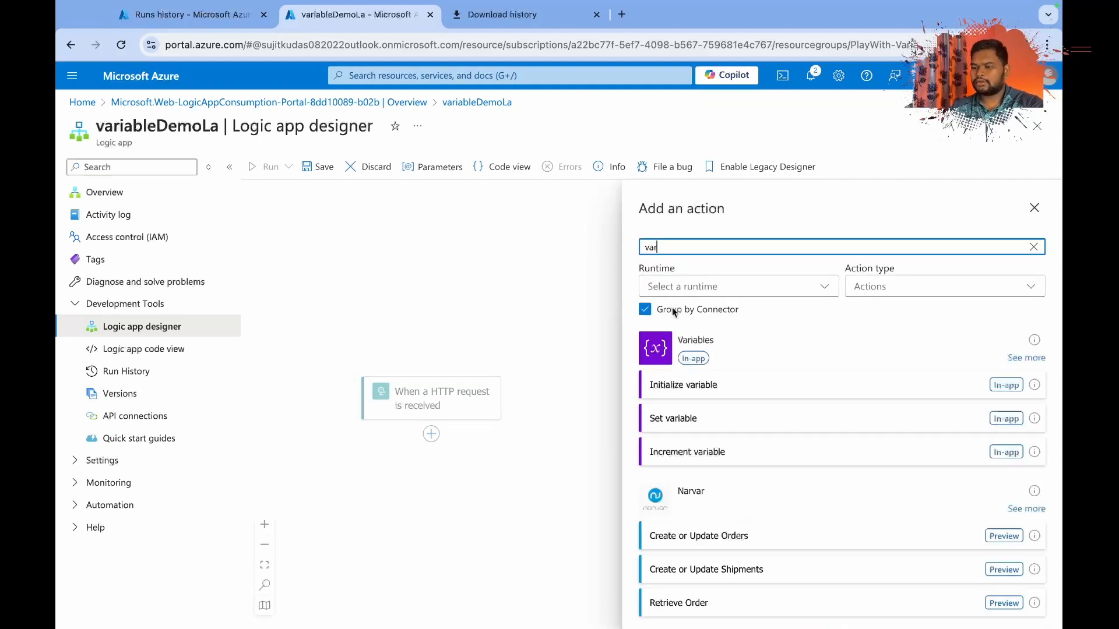
left_click(1027, 358)
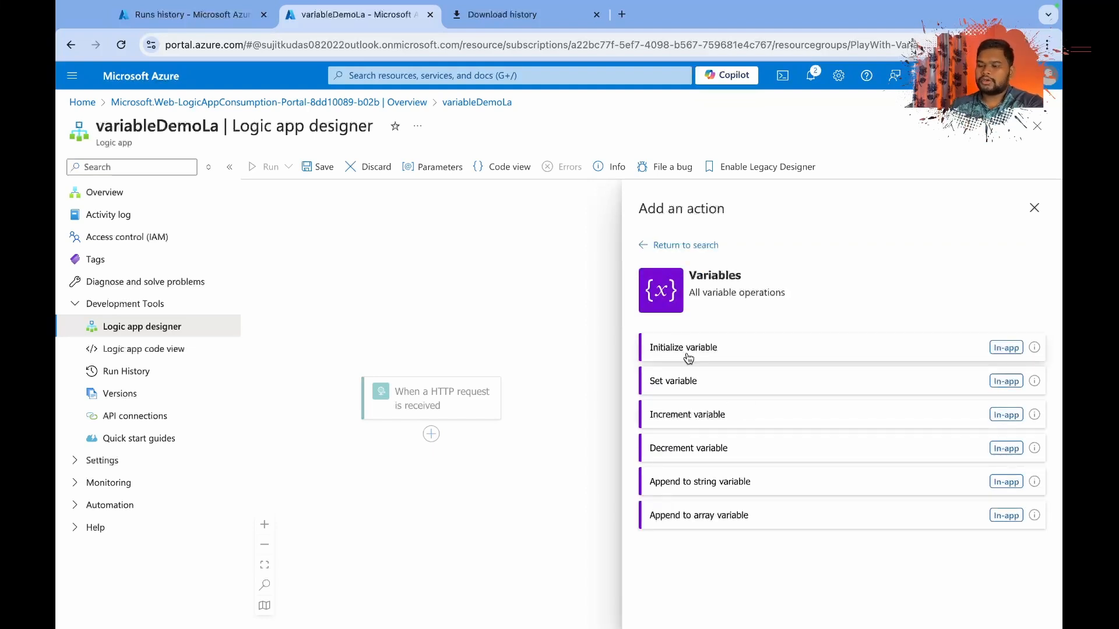
left_click(716, 419)
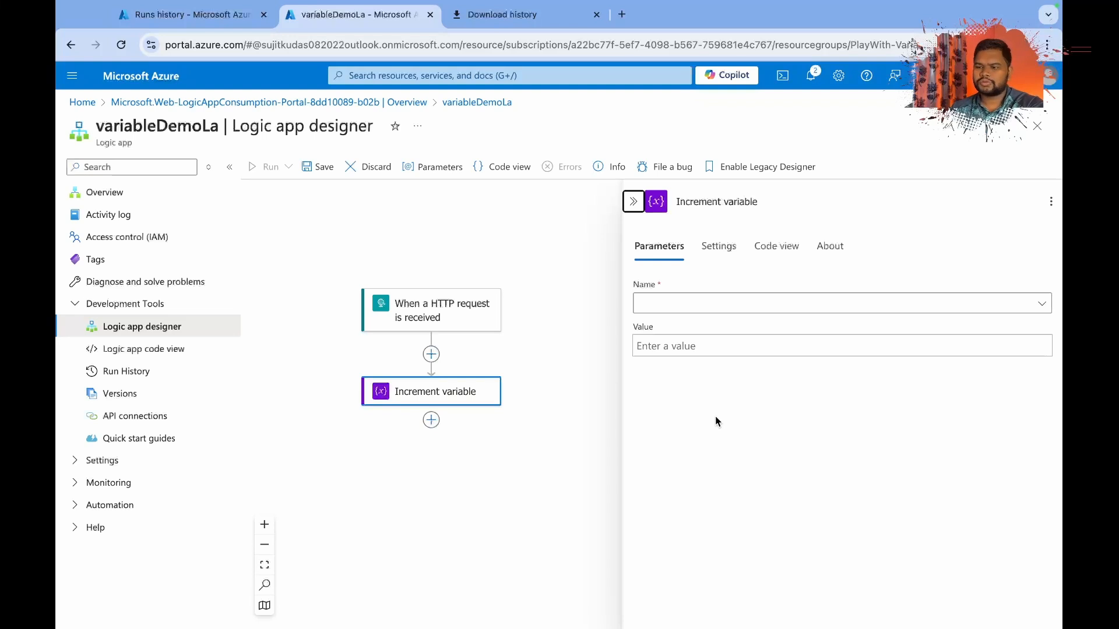
Delete the Increment variable action from the workflow.
right_click(471, 389)
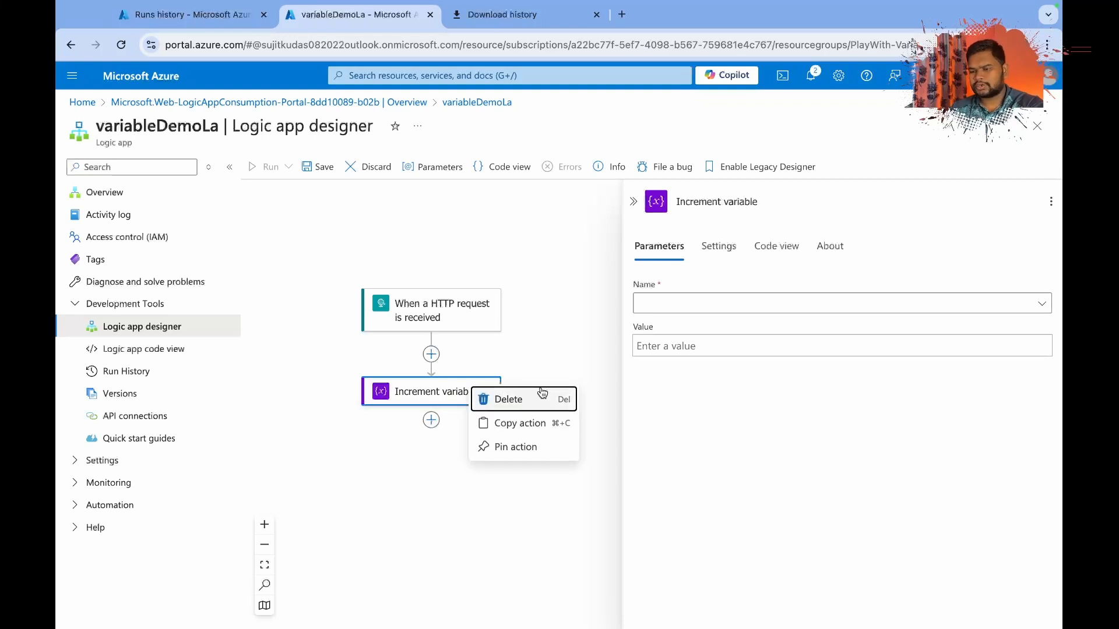
left_click(536, 404)
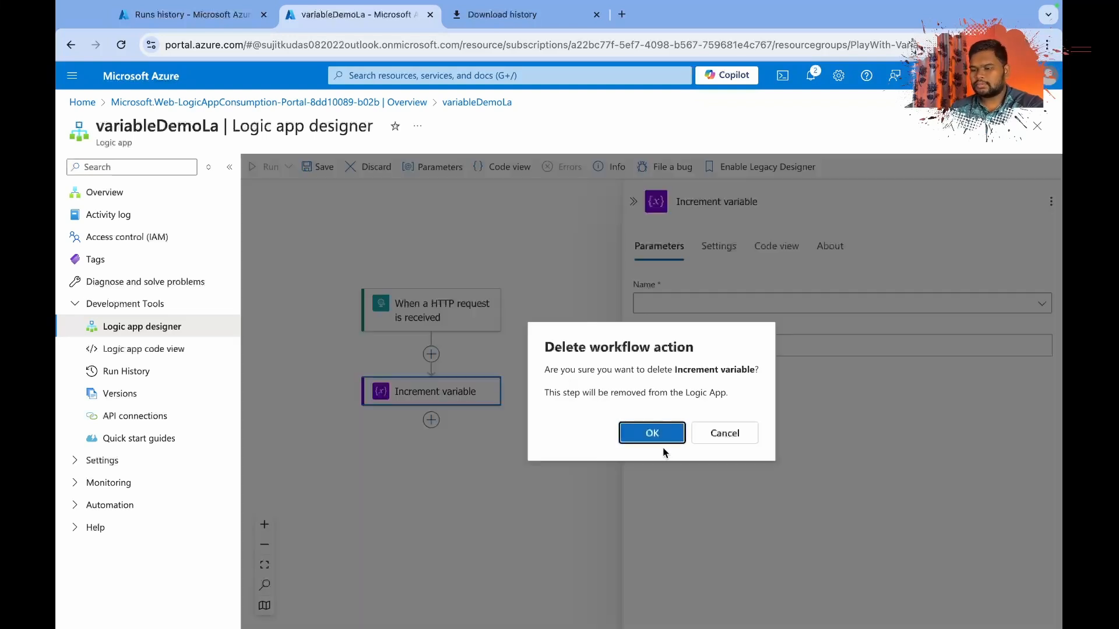
left_click(634, 434)
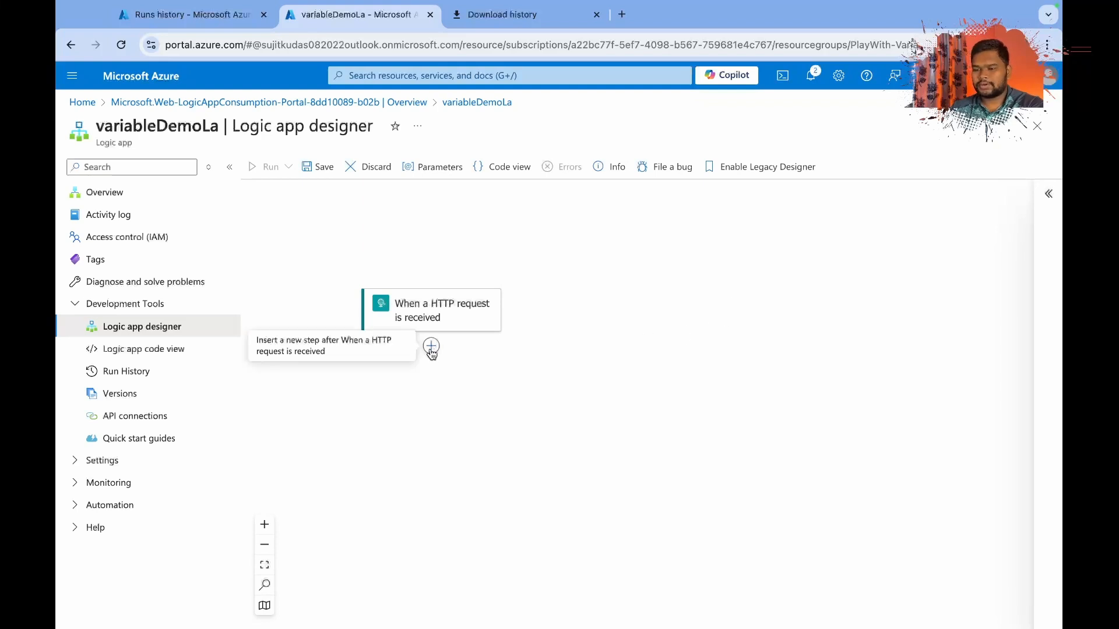
Add an Initialize variable action from the Variables operations after the HTTP request trigger.
left_click(432, 346)
left_click(490, 348)
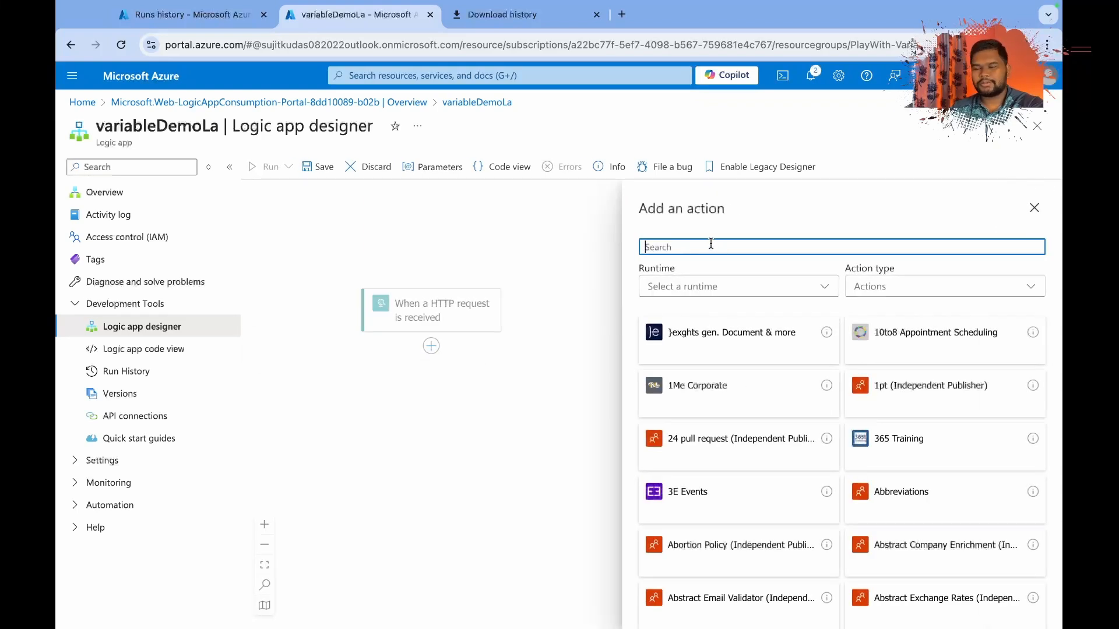
type("vari")
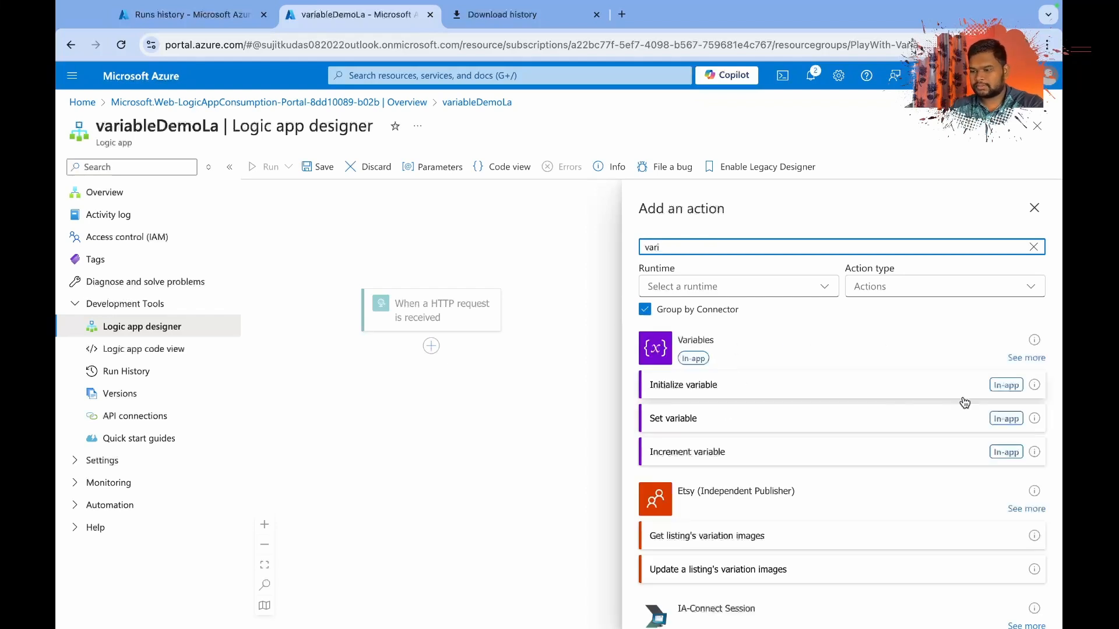
left_click(1026, 357)
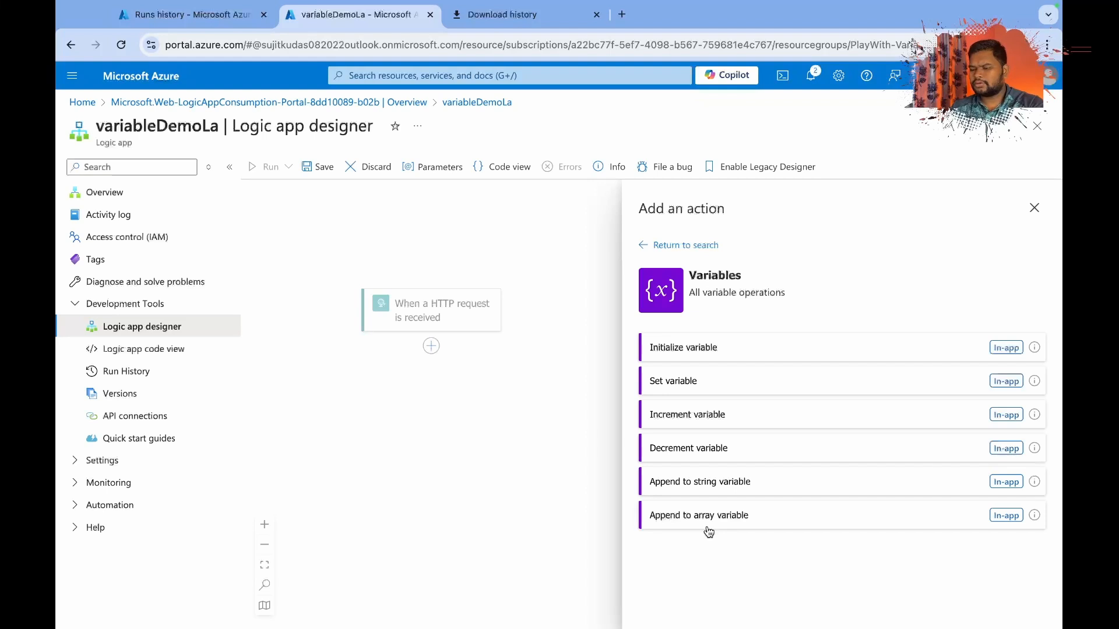
left_click(732, 348)
Review the data types available for the Initialize variable action.
left_click(677, 304)
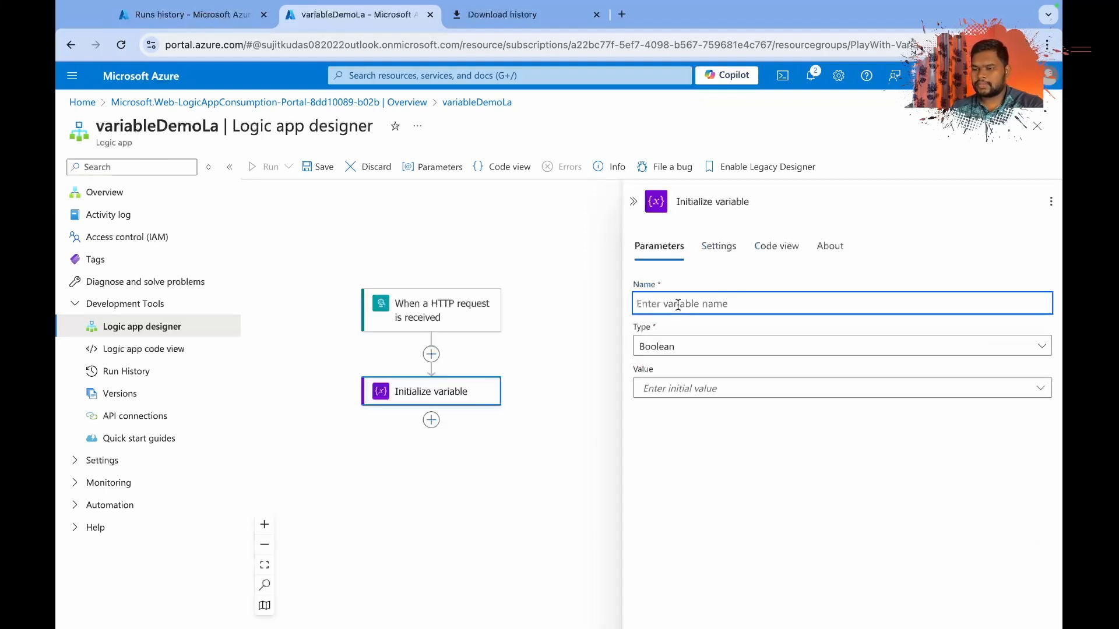
left_click(679, 352)
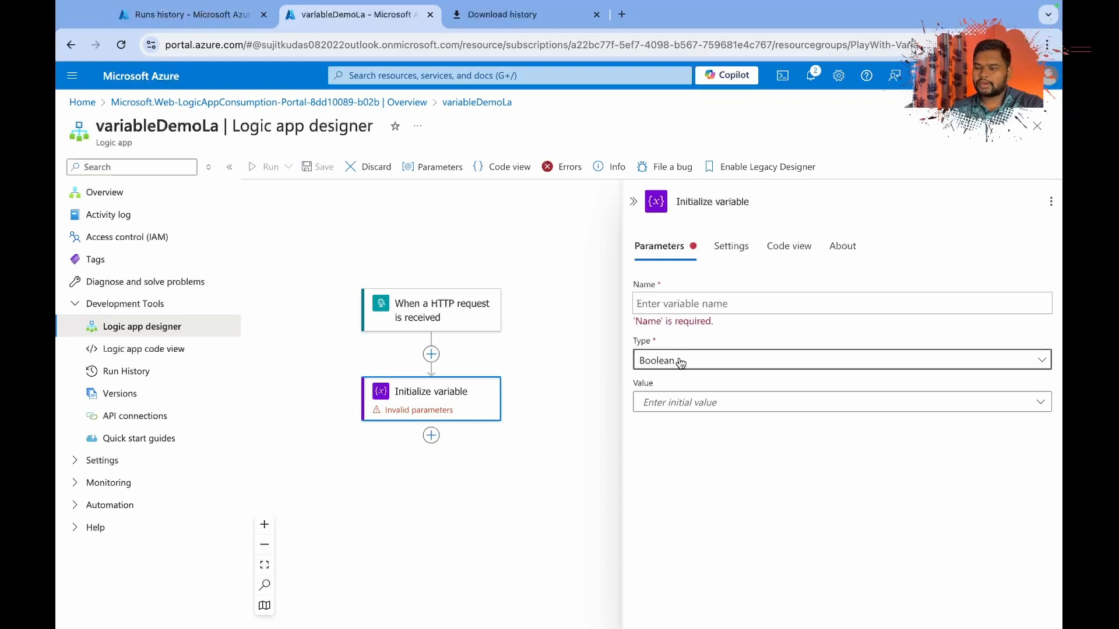
left_click(680, 355)
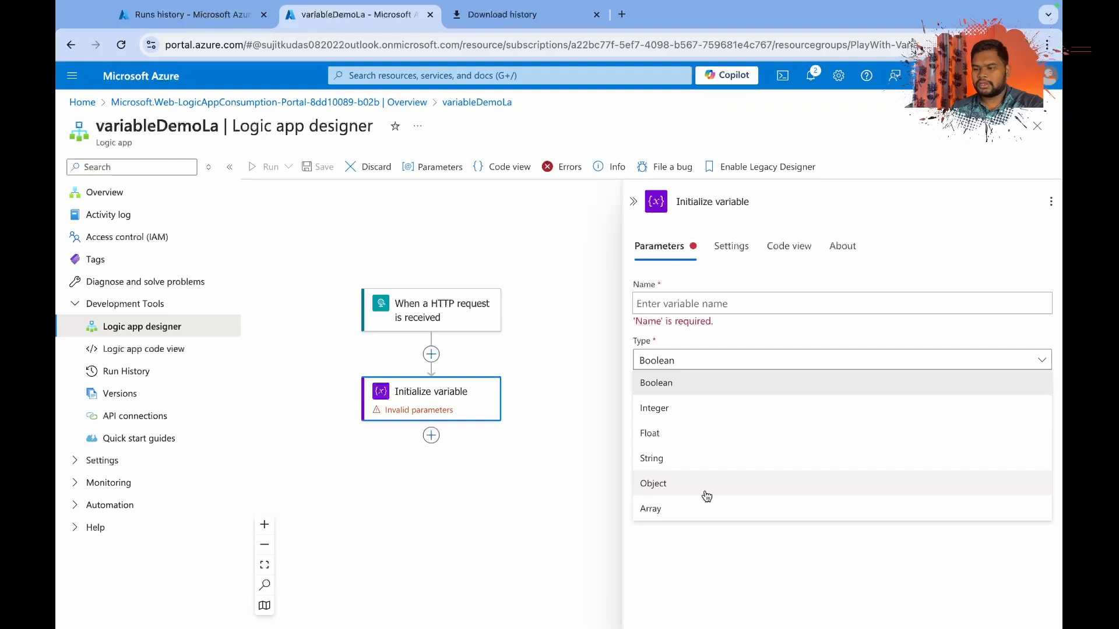
left_click(723, 555)
Name the variable orderid and rename its Initialize variable action to NumericalDatatype.
left_click(705, 303)
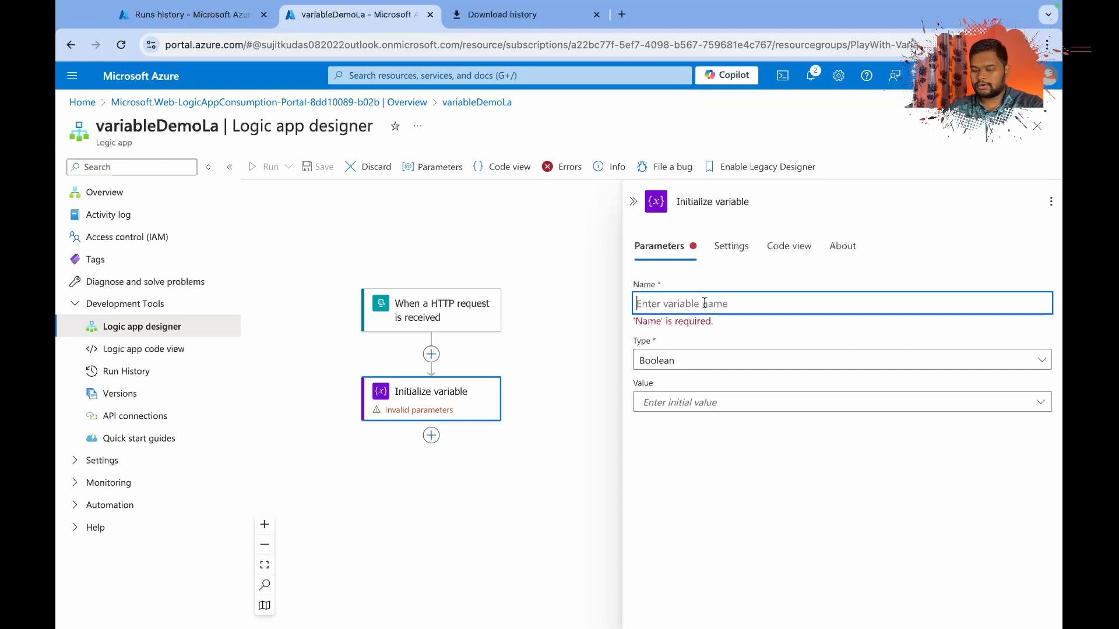
type("orderid")
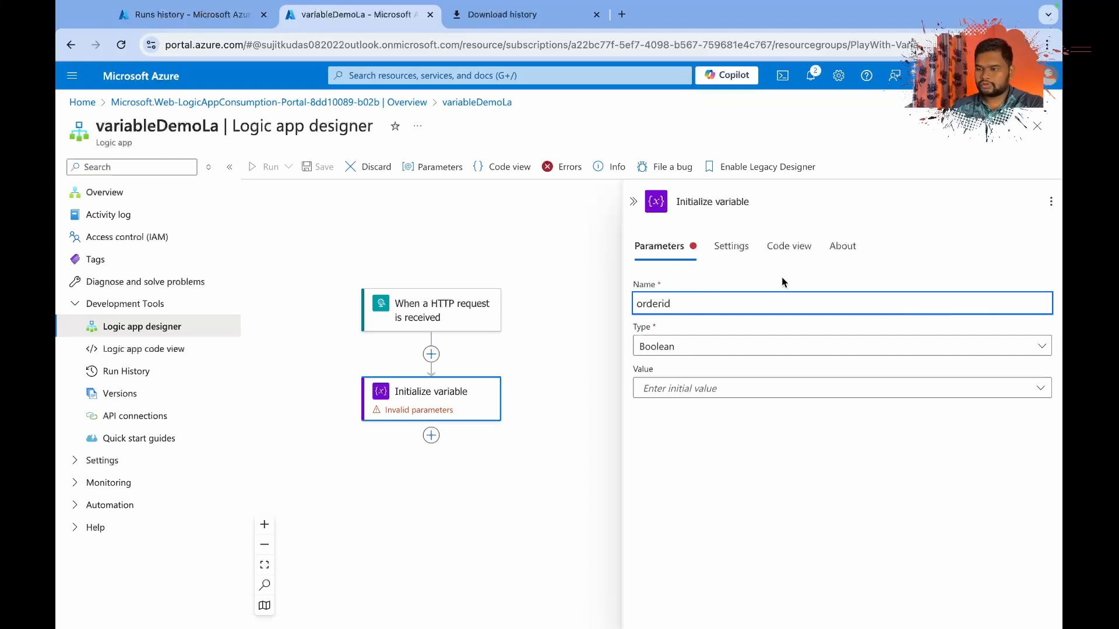
triple_click(728, 202)
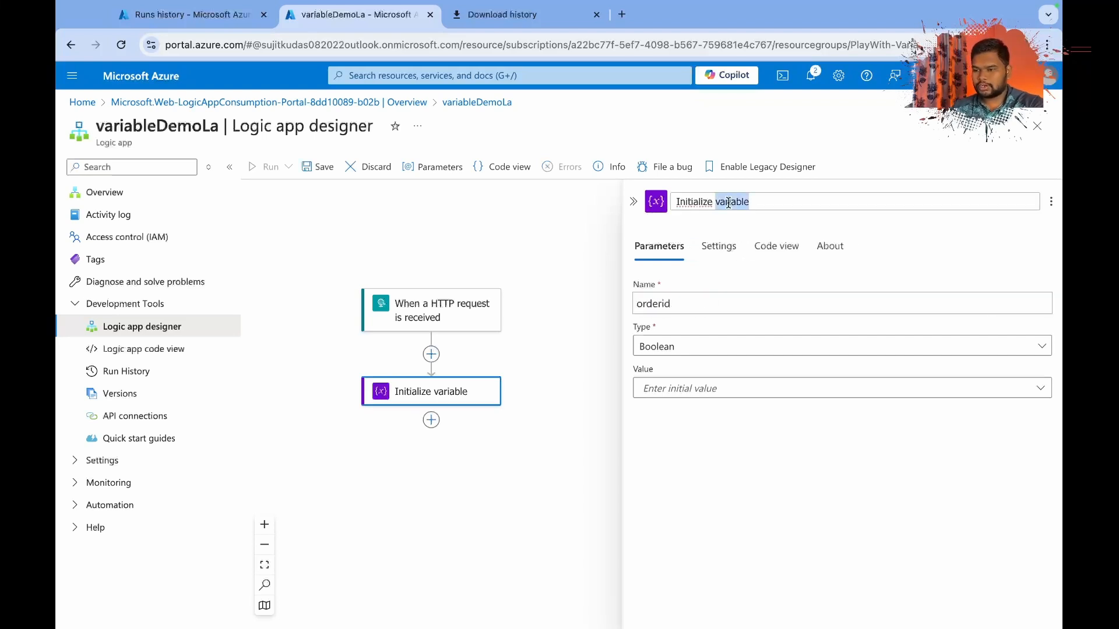
type("Num")
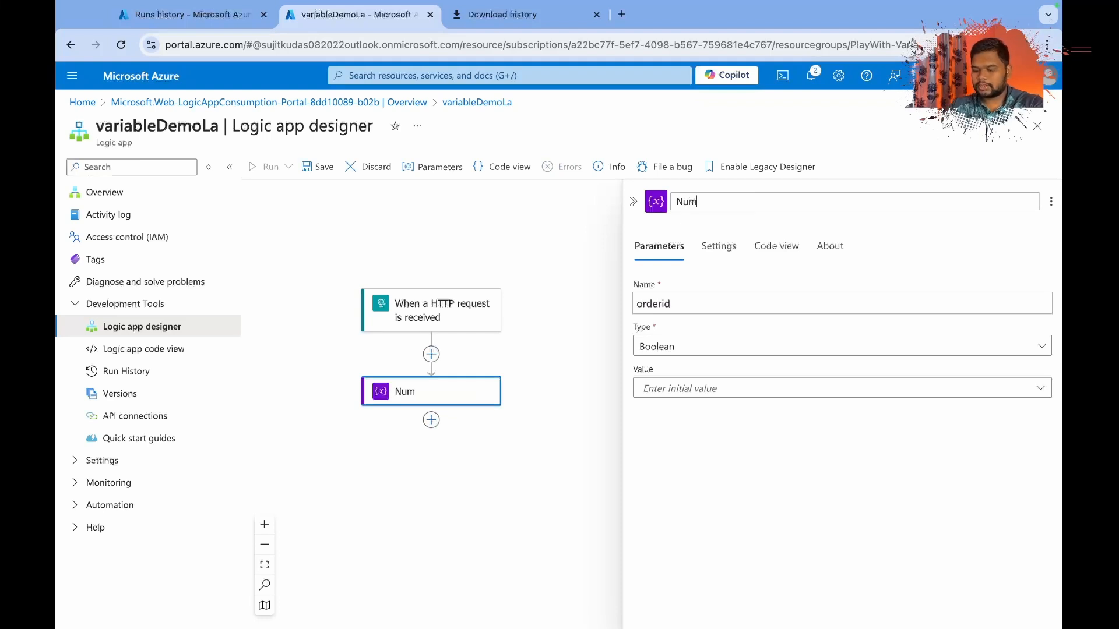
type("er")
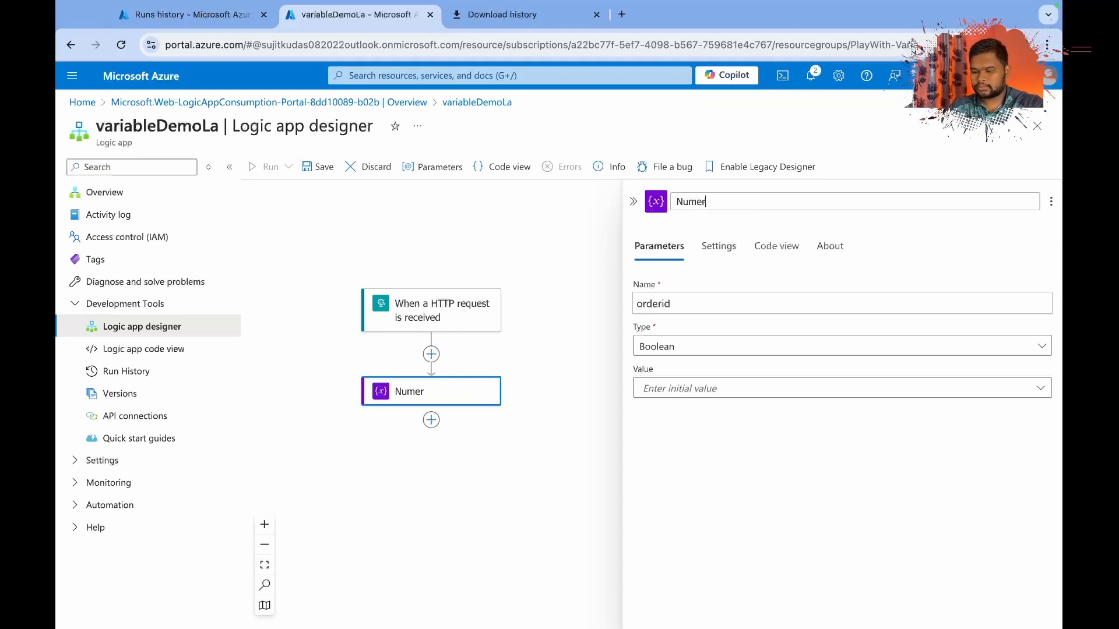
type("icalData")
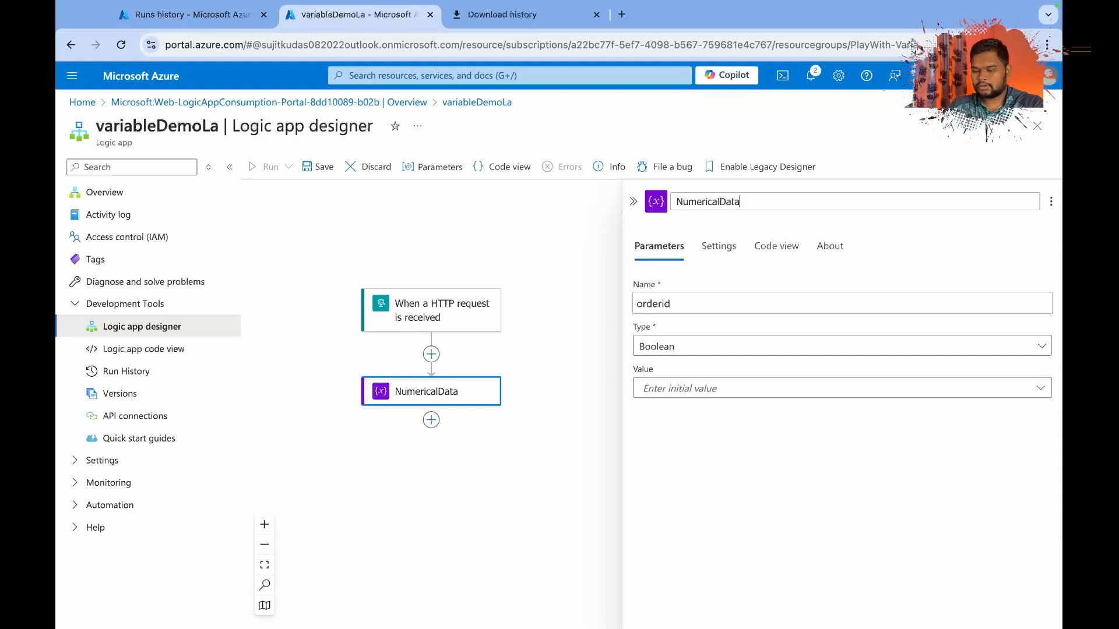
type("type")
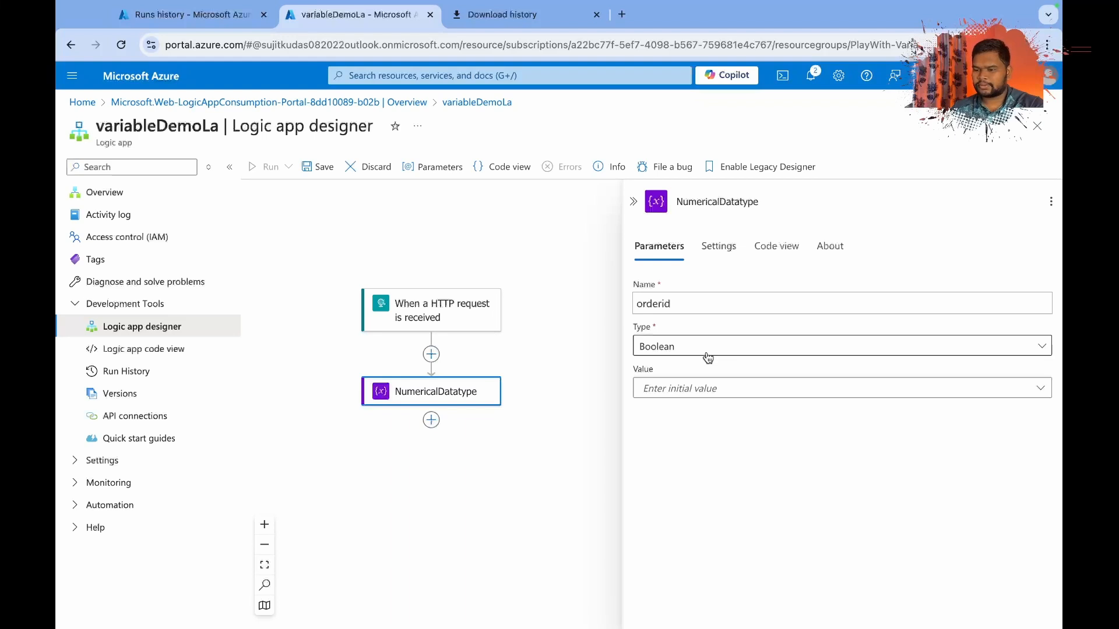
Set the orderid variable's type to Integer and its initial value to order_id from the HTTP request trigger.
left_click(678, 356)
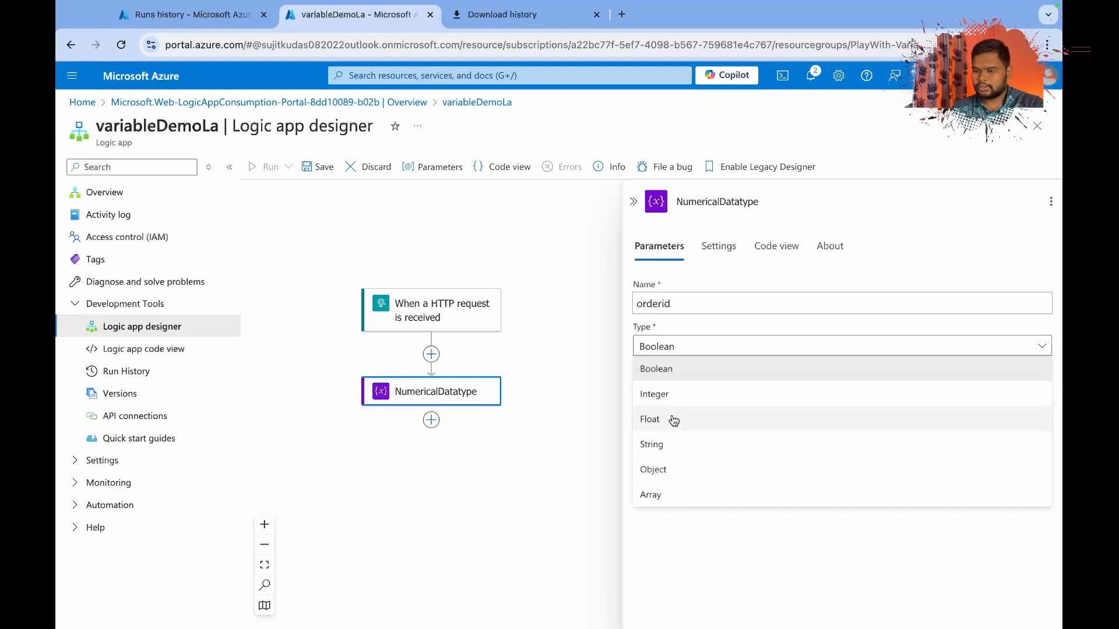
left_click(659, 392)
left_click(666, 389)
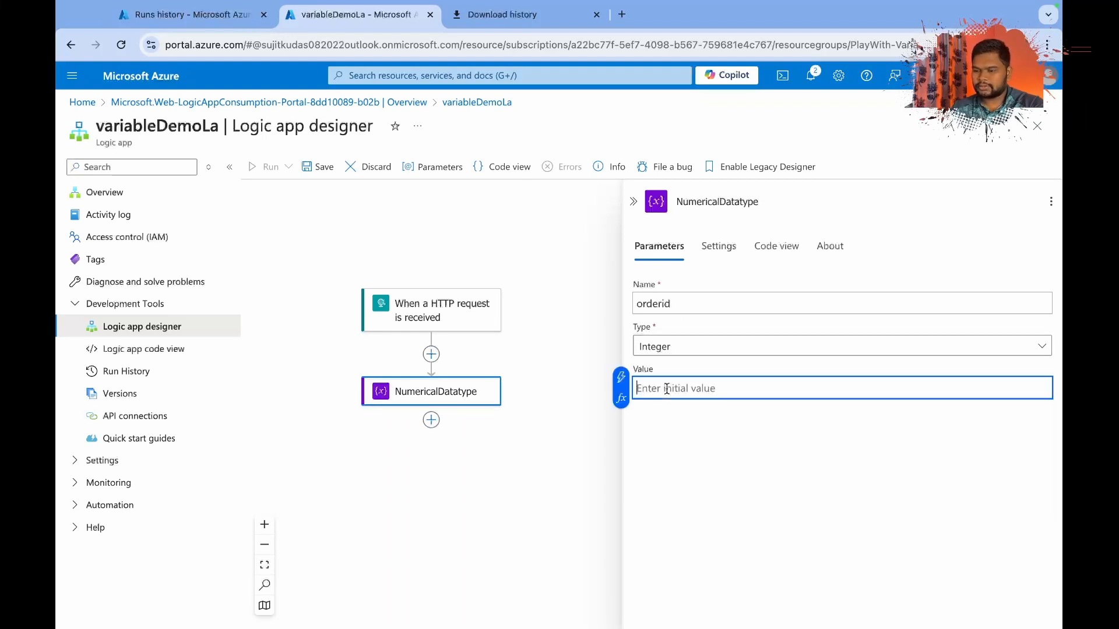
left_click(621, 377)
left_click(362, 482)
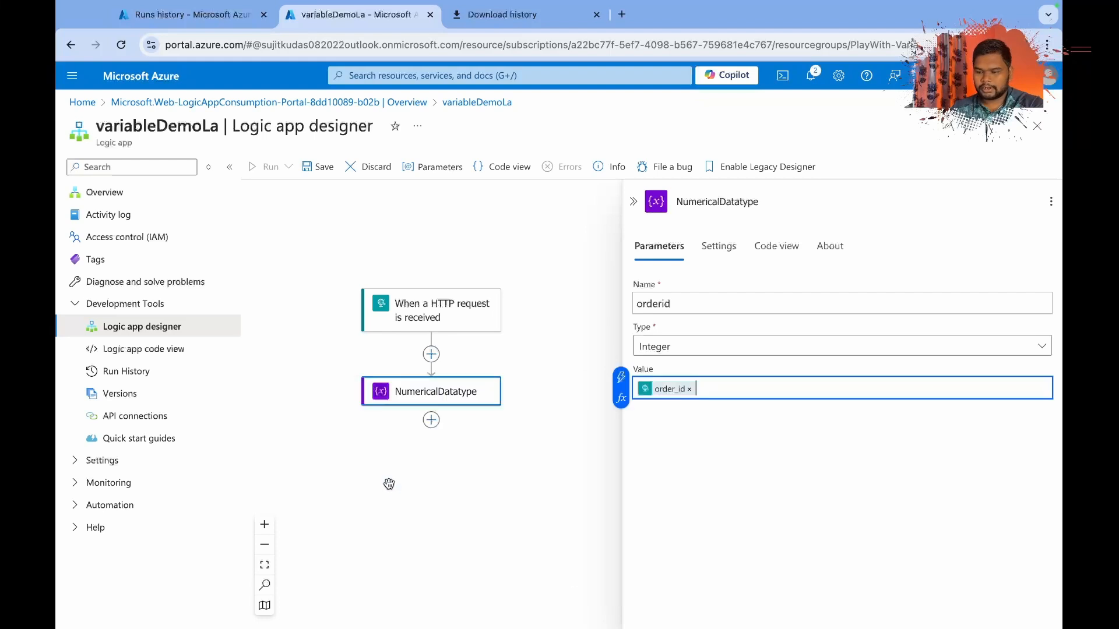
Find the Variables operations and add another Initialize variable action after NumericalDatatype.
left_click(432, 424)
left_click(460, 422)
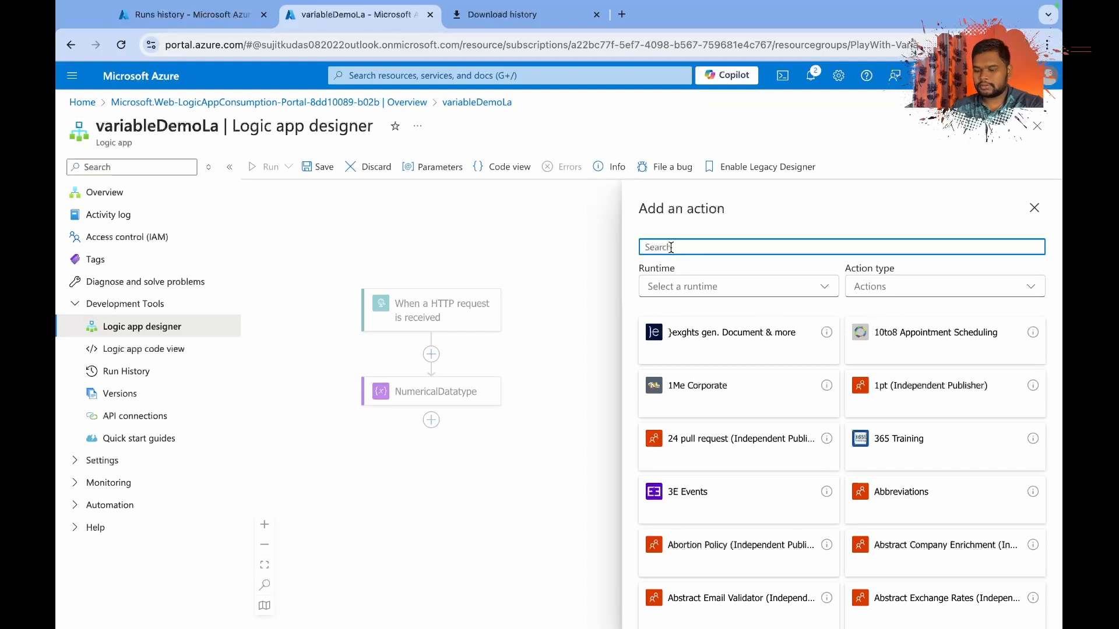
type("vari")
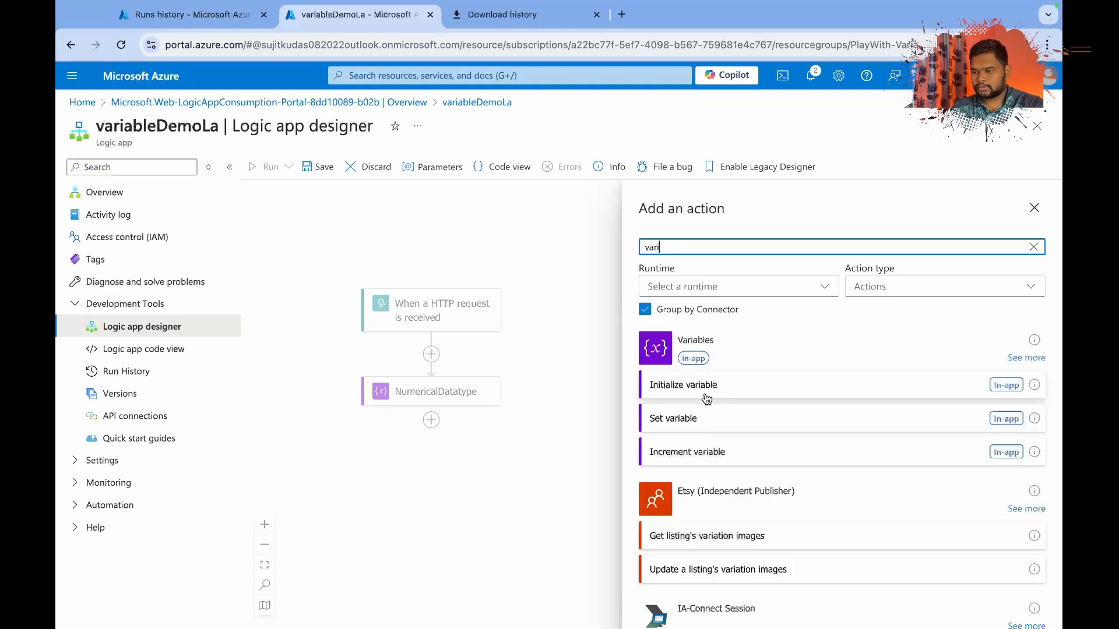
left_click(706, 398)
Set the type of the variable in the new Initialize variable action to String.
left_click(668, 301)
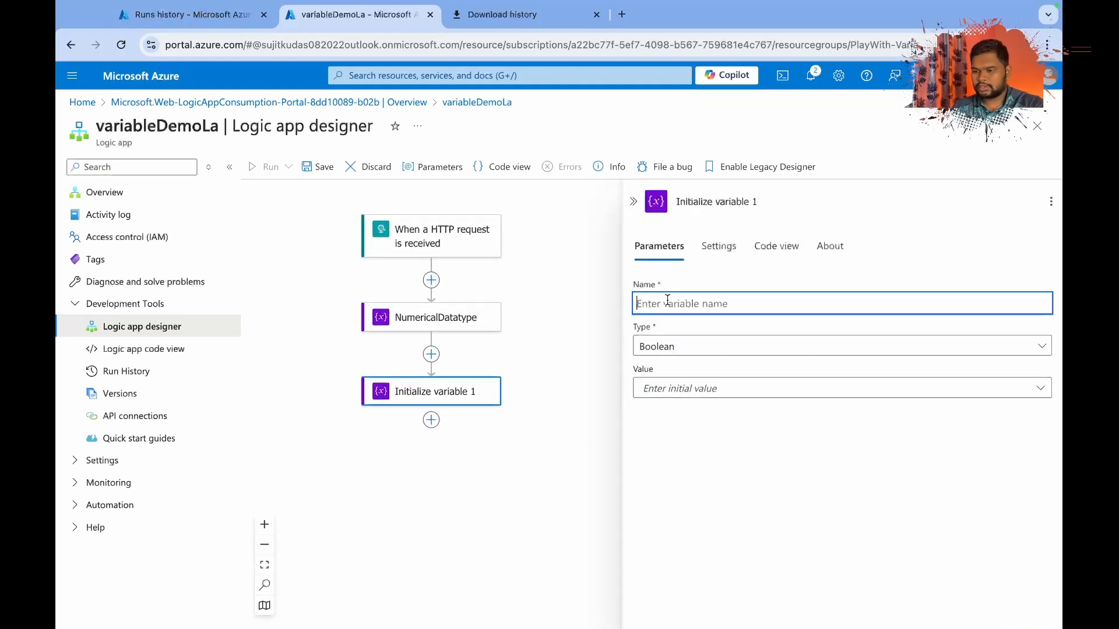
left_click(670, 389)
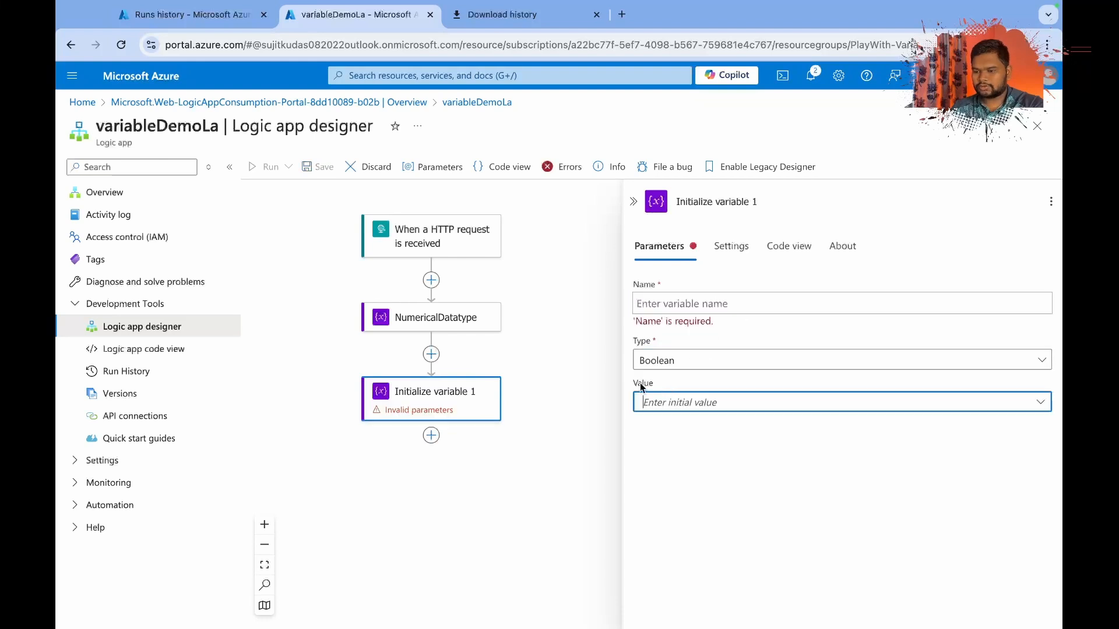
left_click(648, 408)
left_click(650, 409)
left_click(653, 361)
left_click(665, 460)
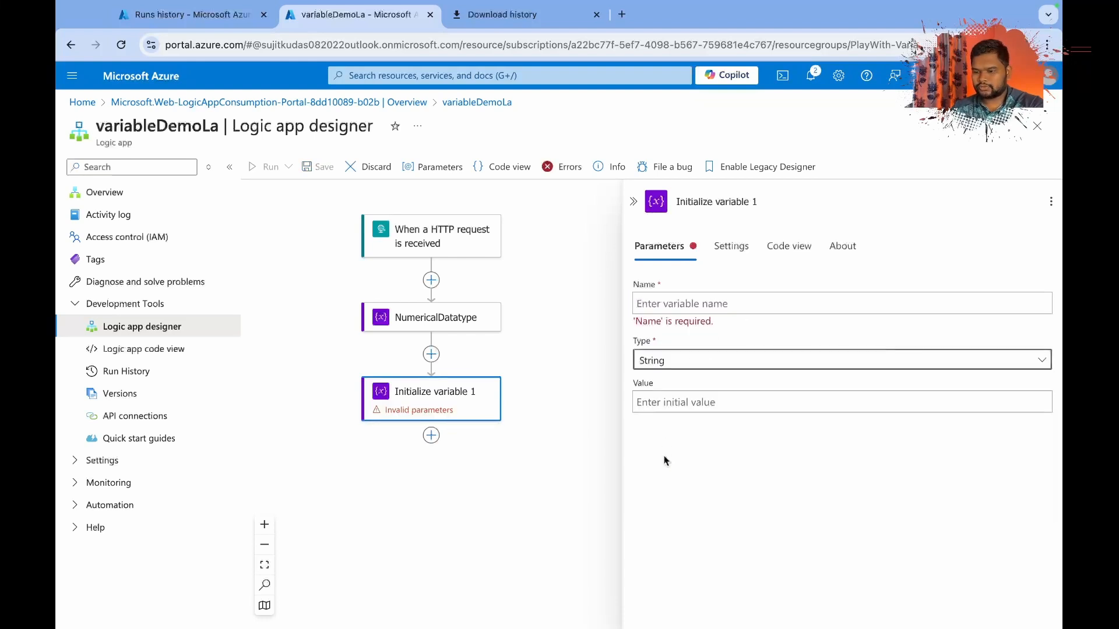
Check the order fields in Postman's request body and set the String variable's initial value to the trigger's order_status.
left_click(648, 401)
left_click(620, 392)
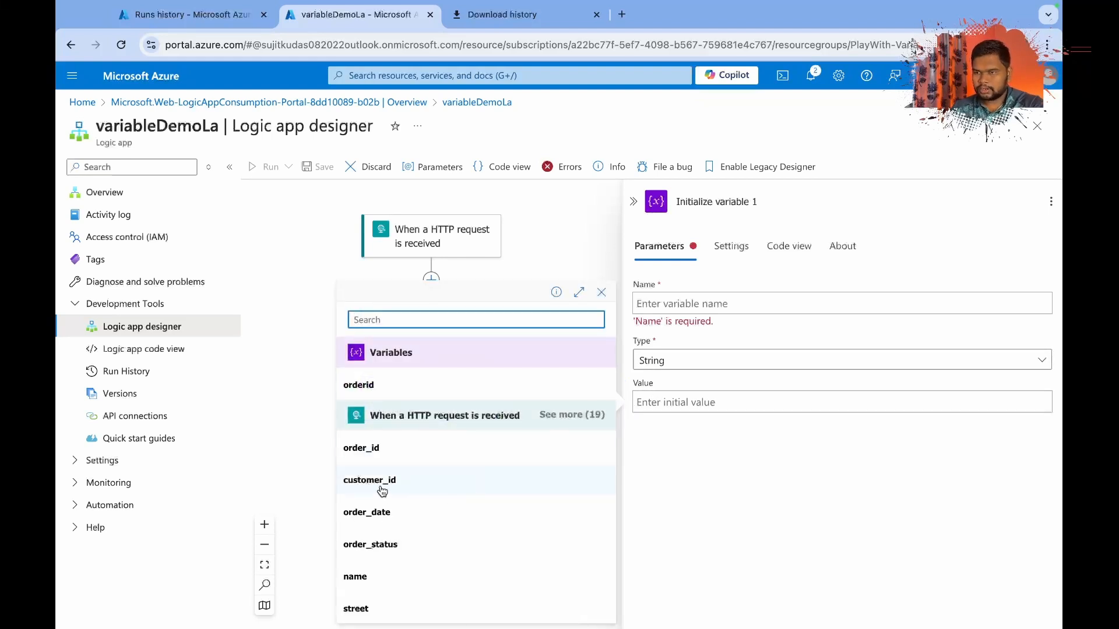
key("super+Tab")
key("super+a")
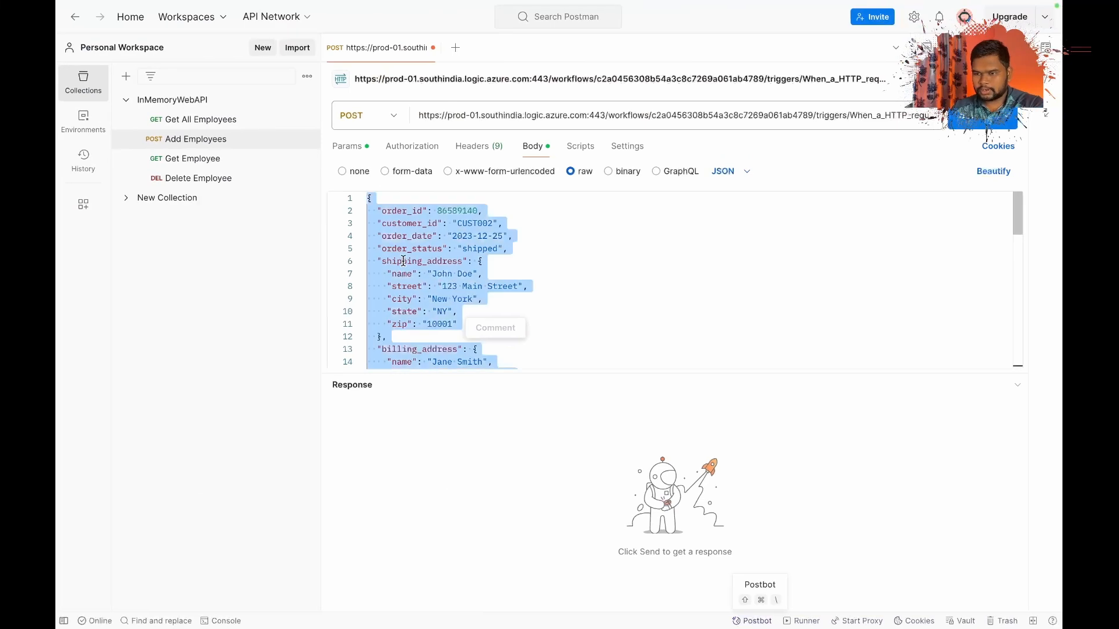
left_click(516, 243)
double_click(421, 224)
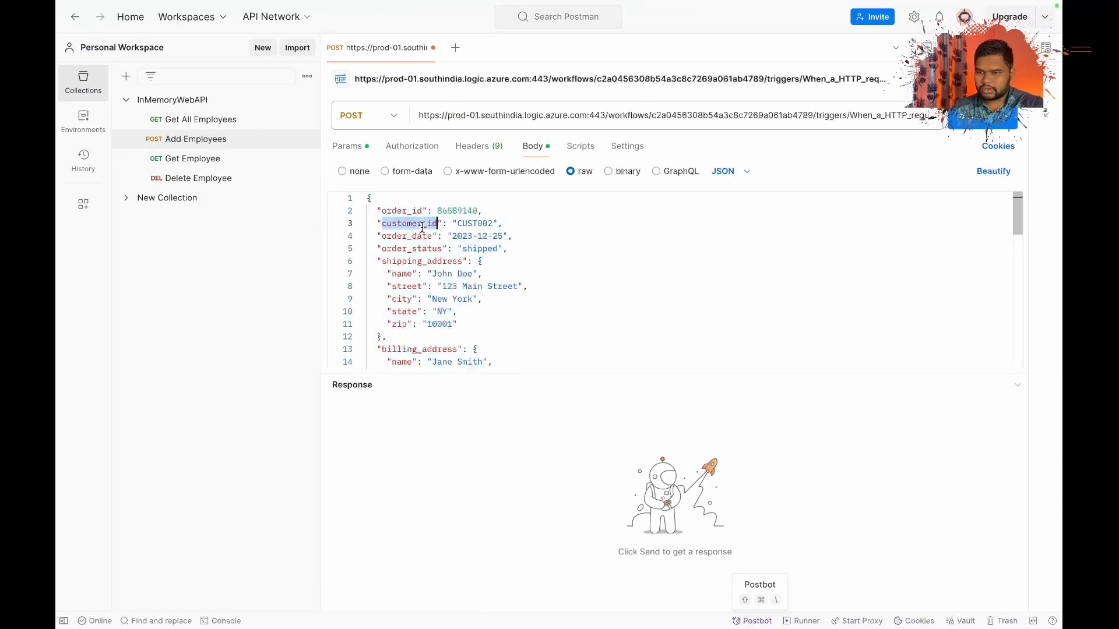
double_click(408, 248)
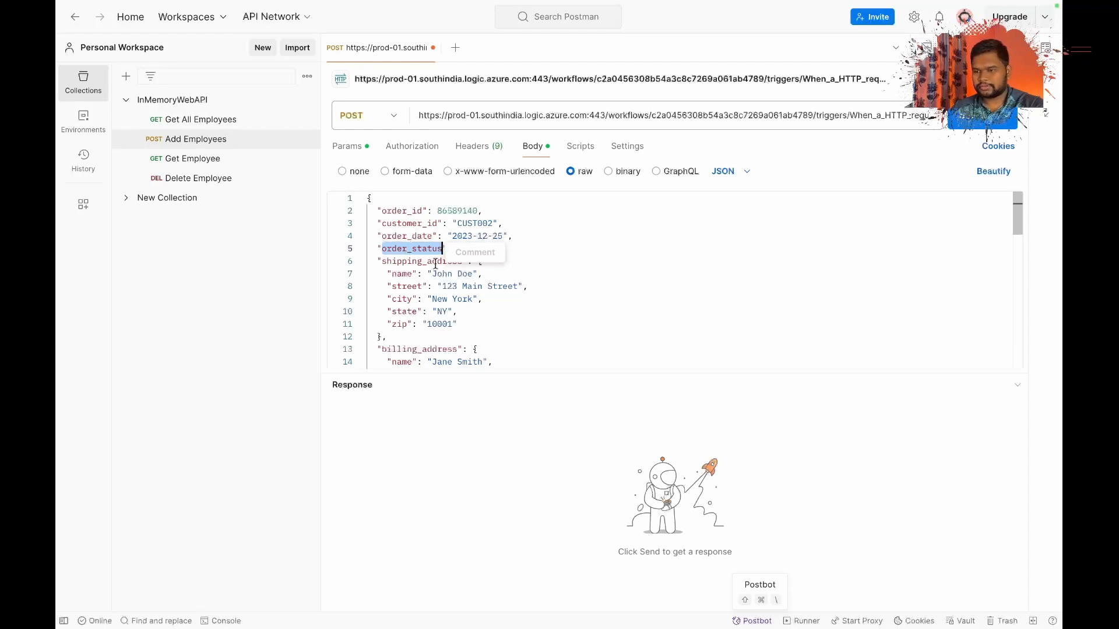
key("super+Tab")
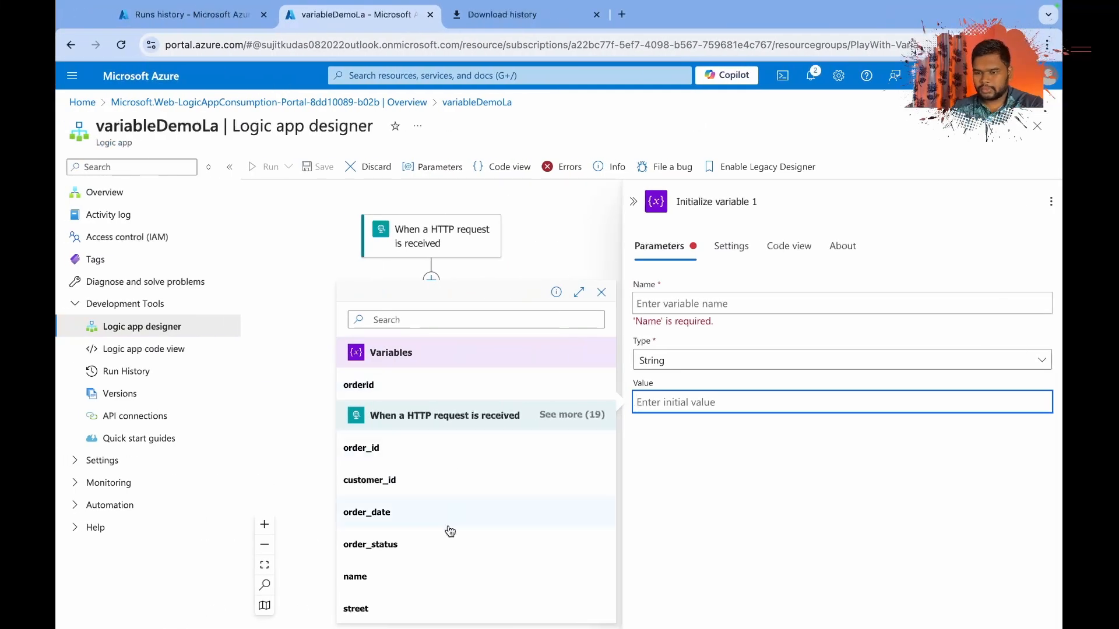
left_click(396, 503)
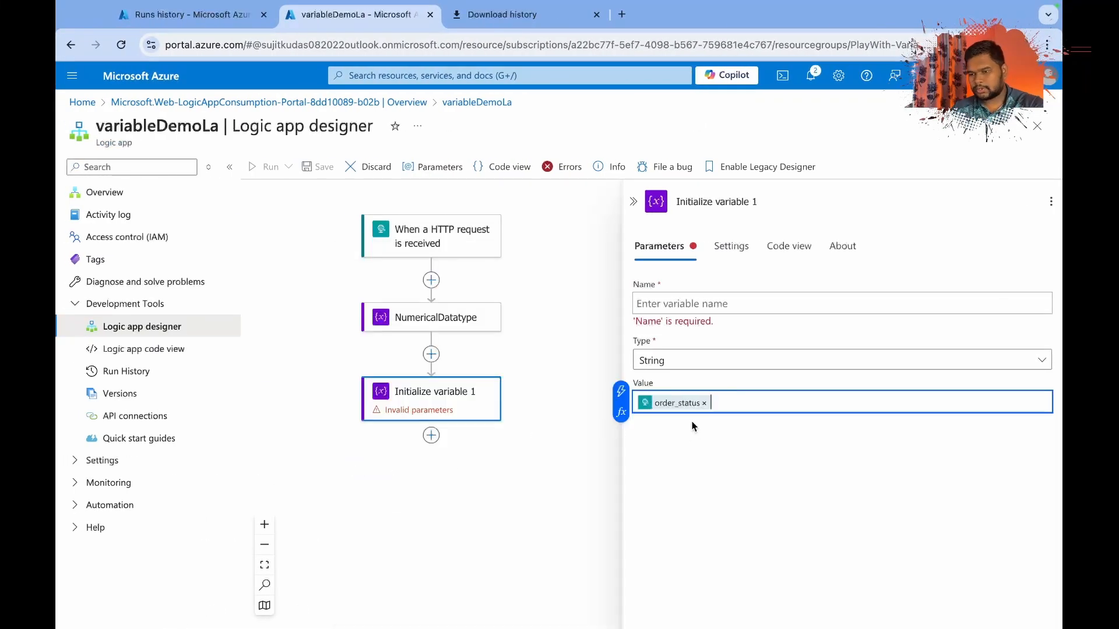
Name the String variable orderstatus and rename its action to StringDatatype.
left_click(706, 301)
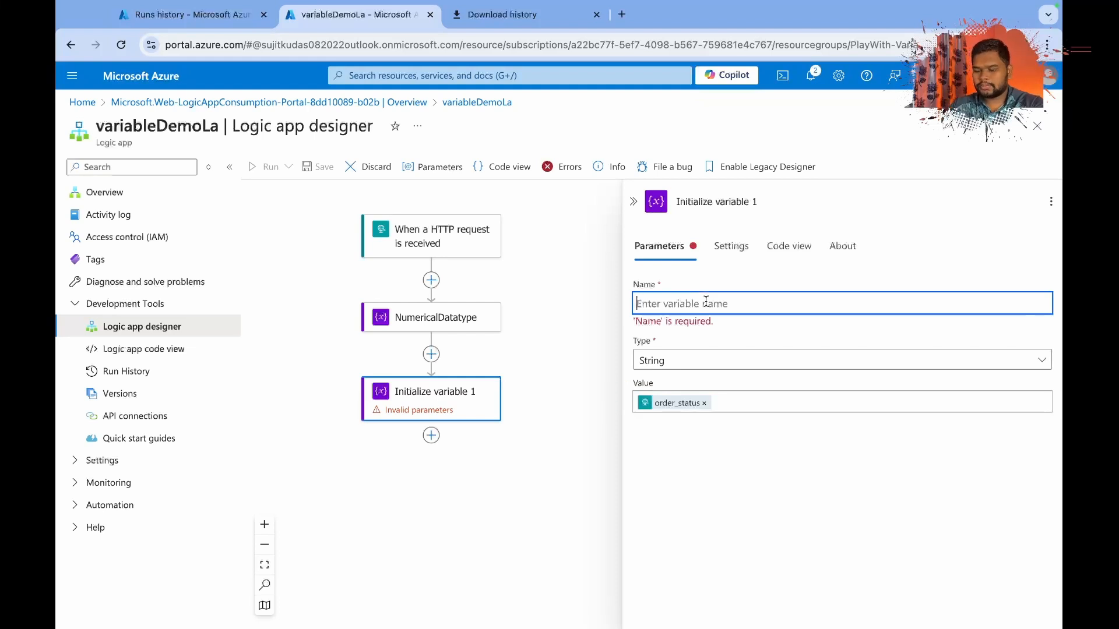
type("orderstatus")
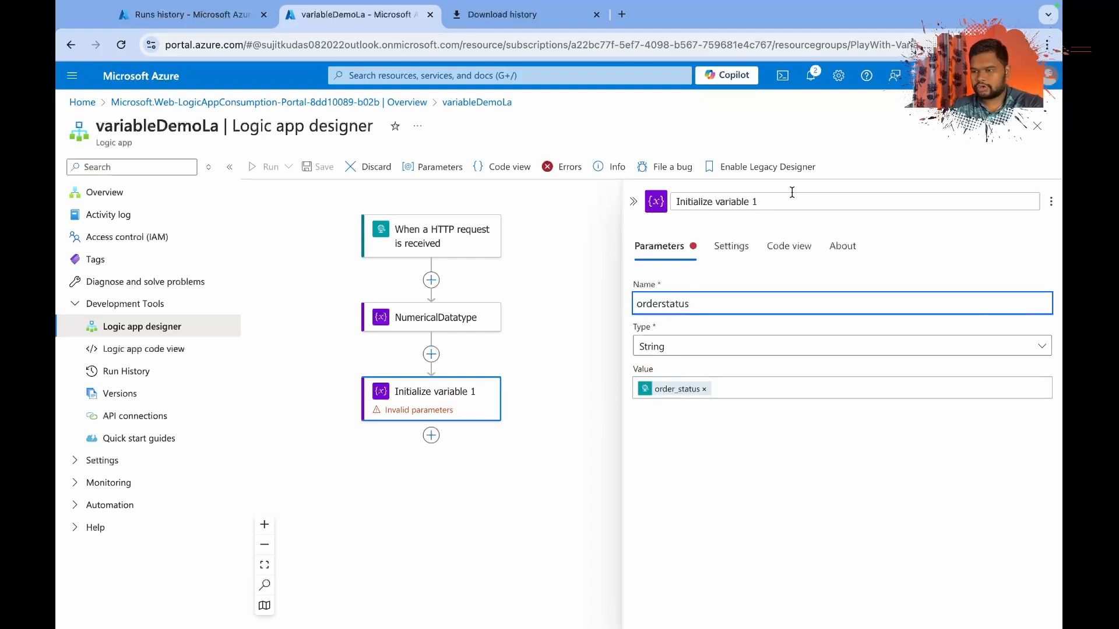
left_click(758, 202)
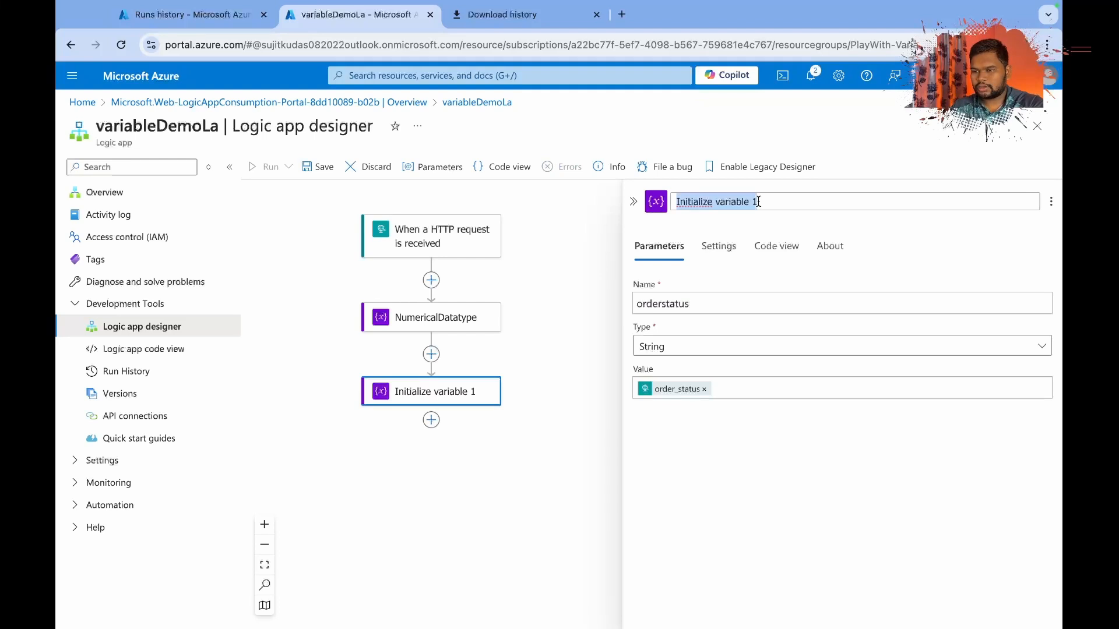
type("String")
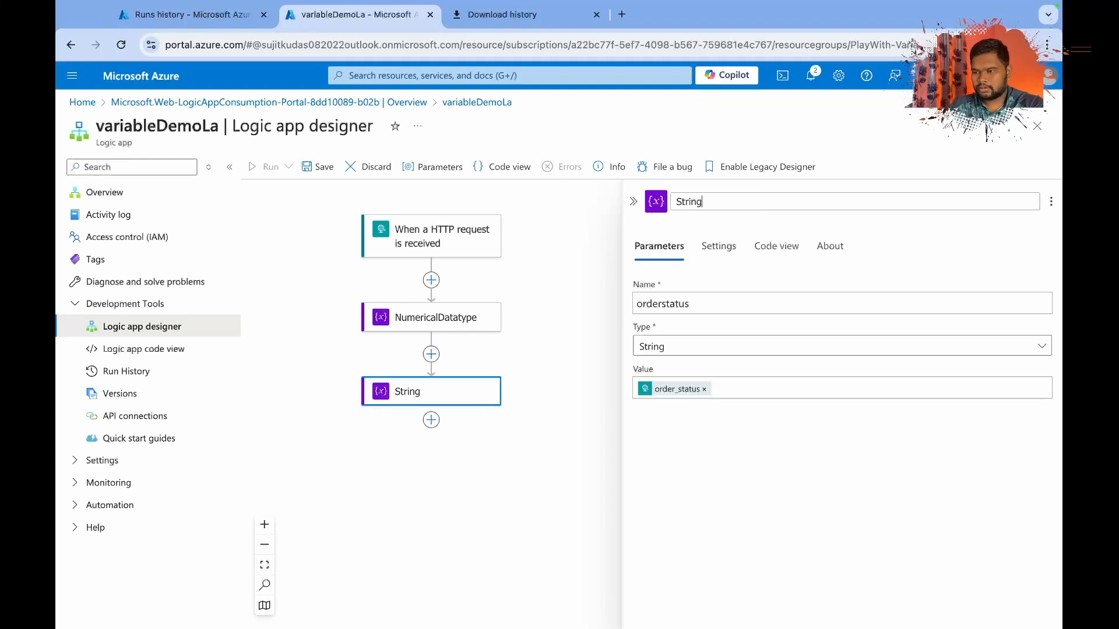
type("D")
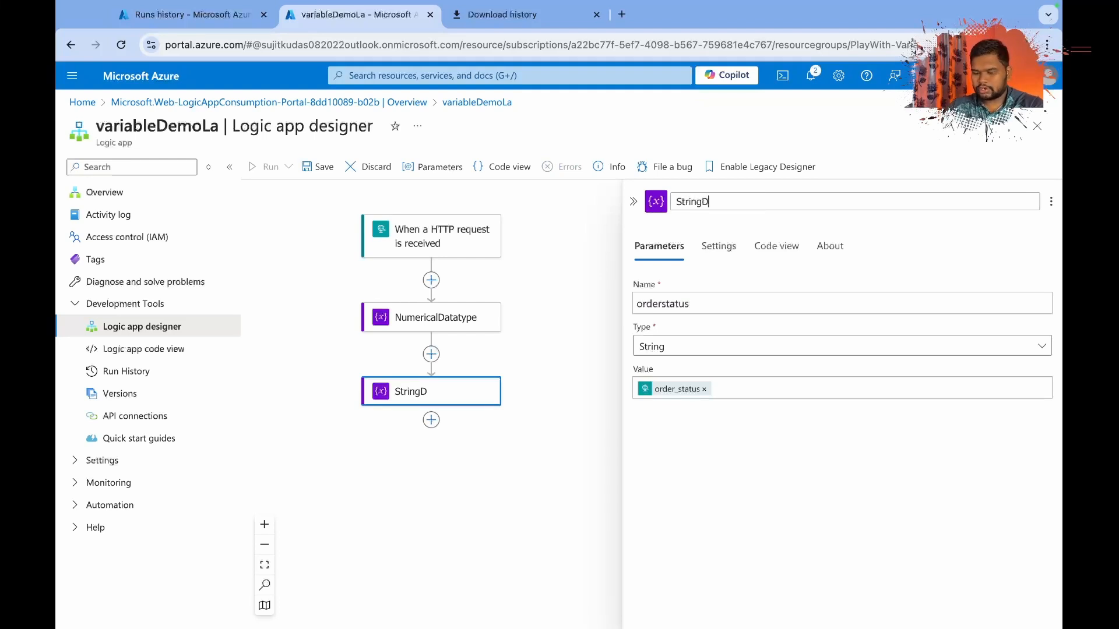
type("ataty")
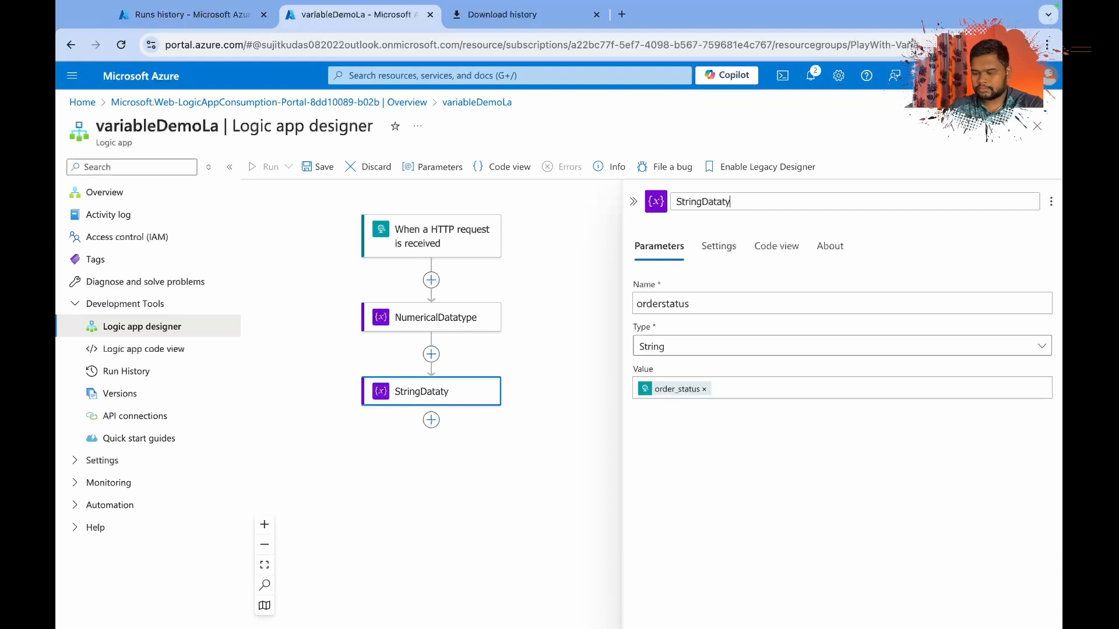
type("pe")
key("Return")
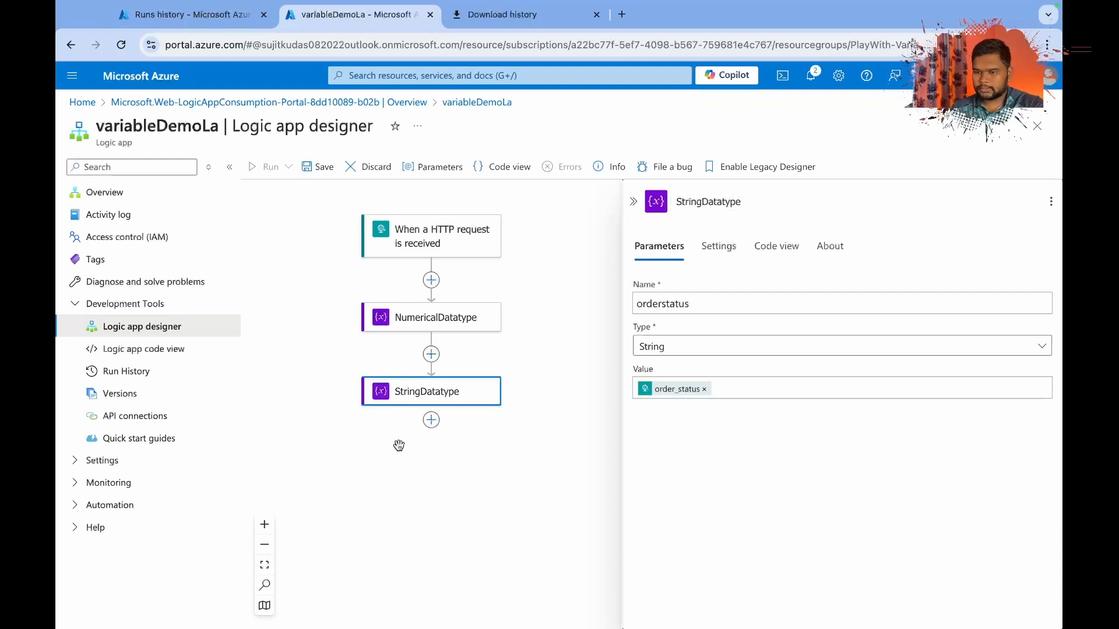
Find the Variables operations and add a third Initialize variable action after StringDatatype.
left_click(431, 420)
left_click(476, 429)
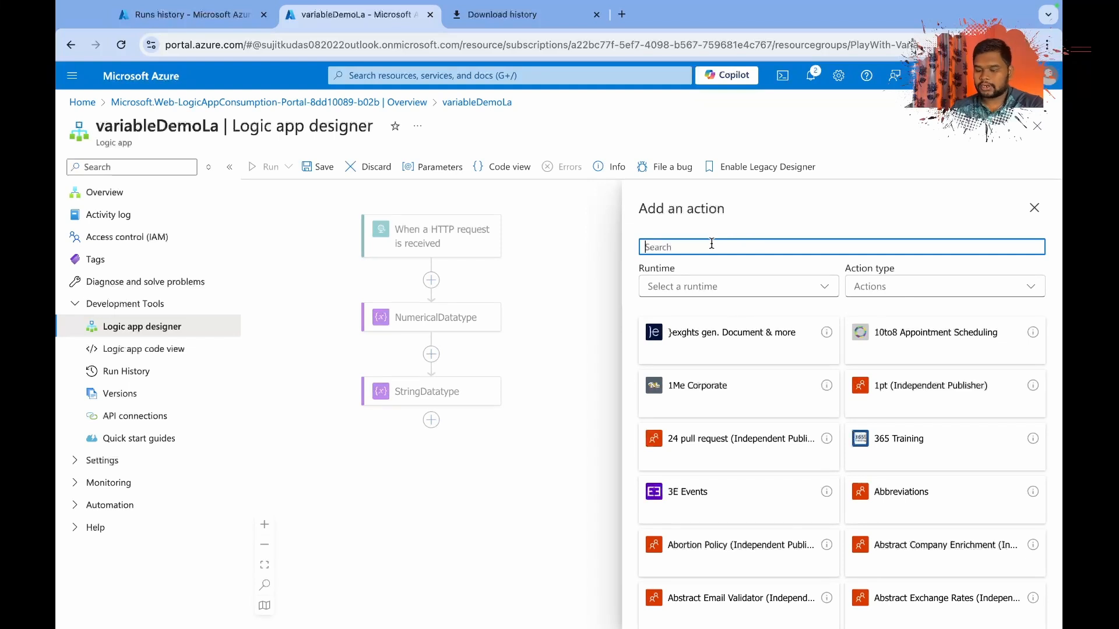
type("vari")
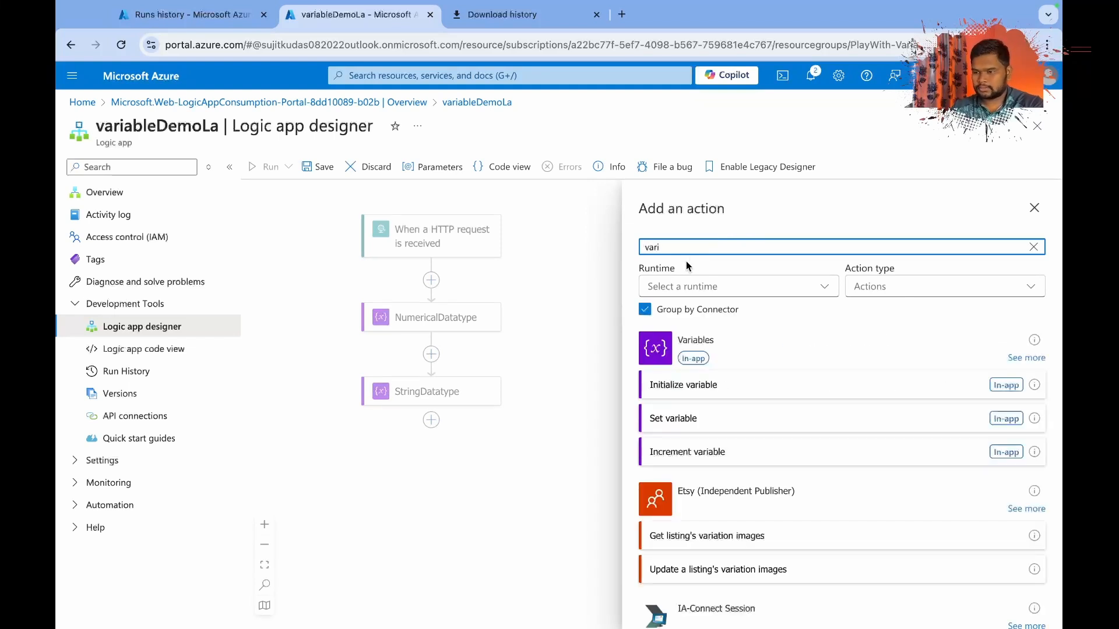
left_click(679, 389)
Define the third variable as items with type Array and the trigger's items as its initial value.
left_click(677, 303)
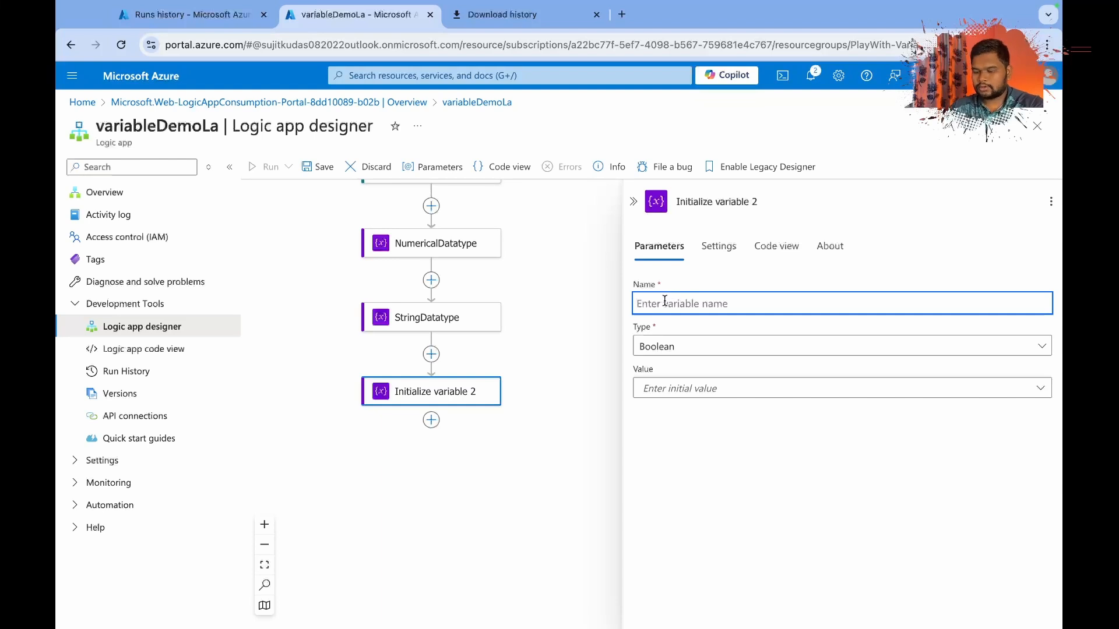
type("items")
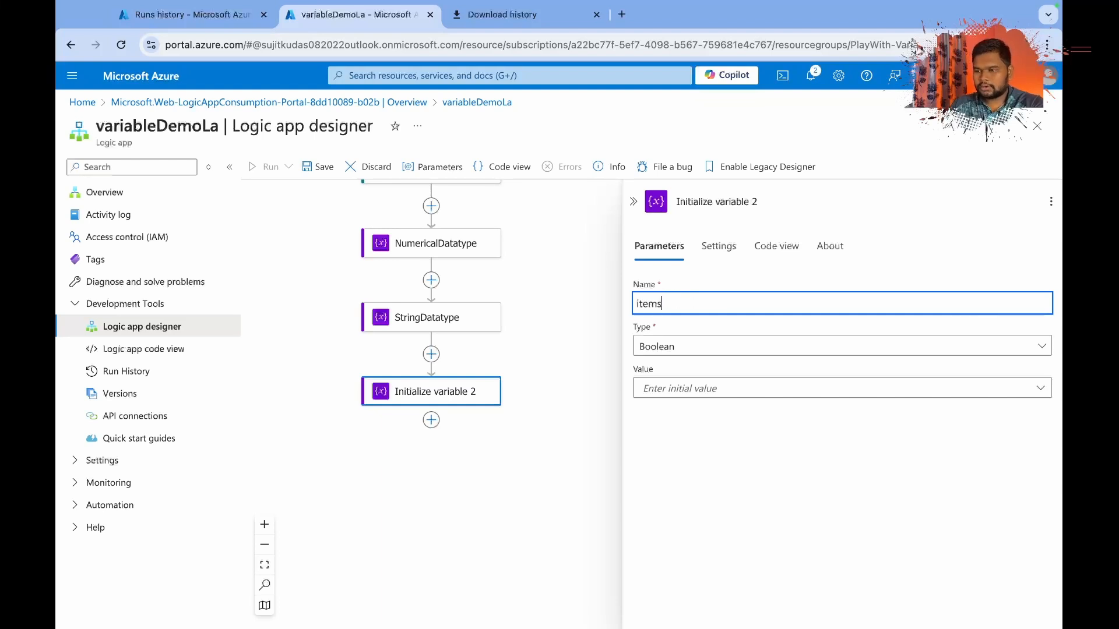
left_click(677, 350)
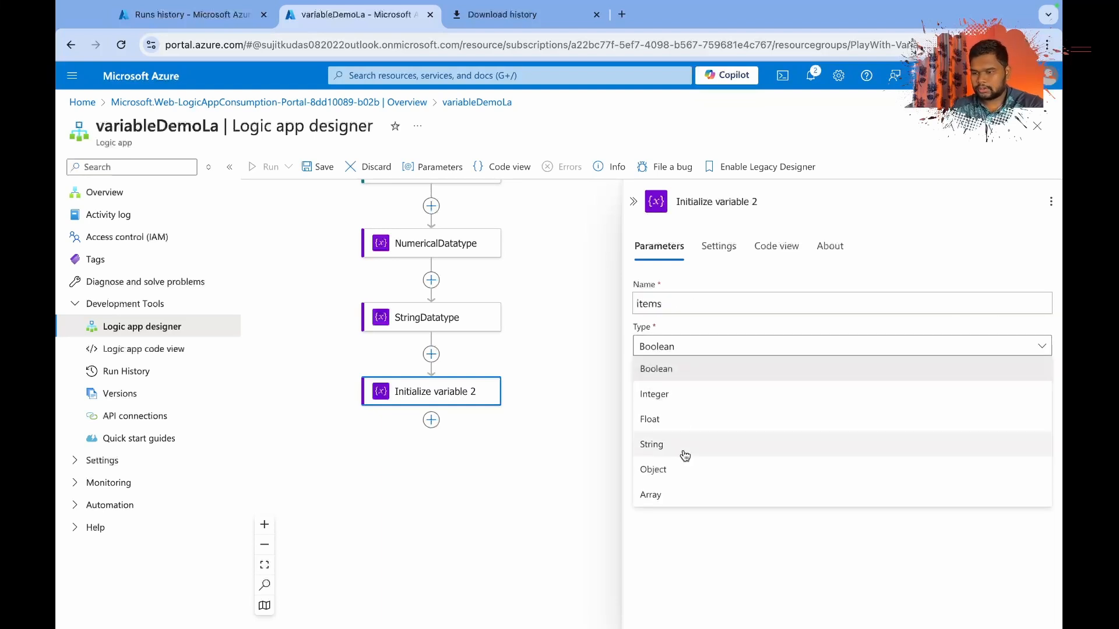
left_click(669, 497)
left_click(661, 389)
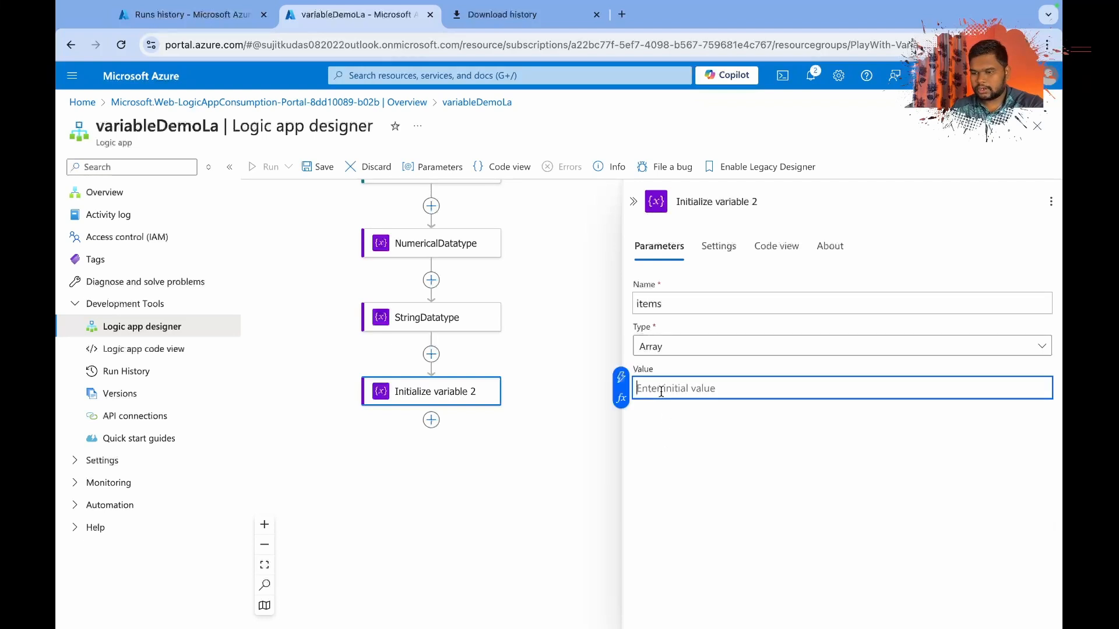
left_click(621, 385)
left_click(355, 481)
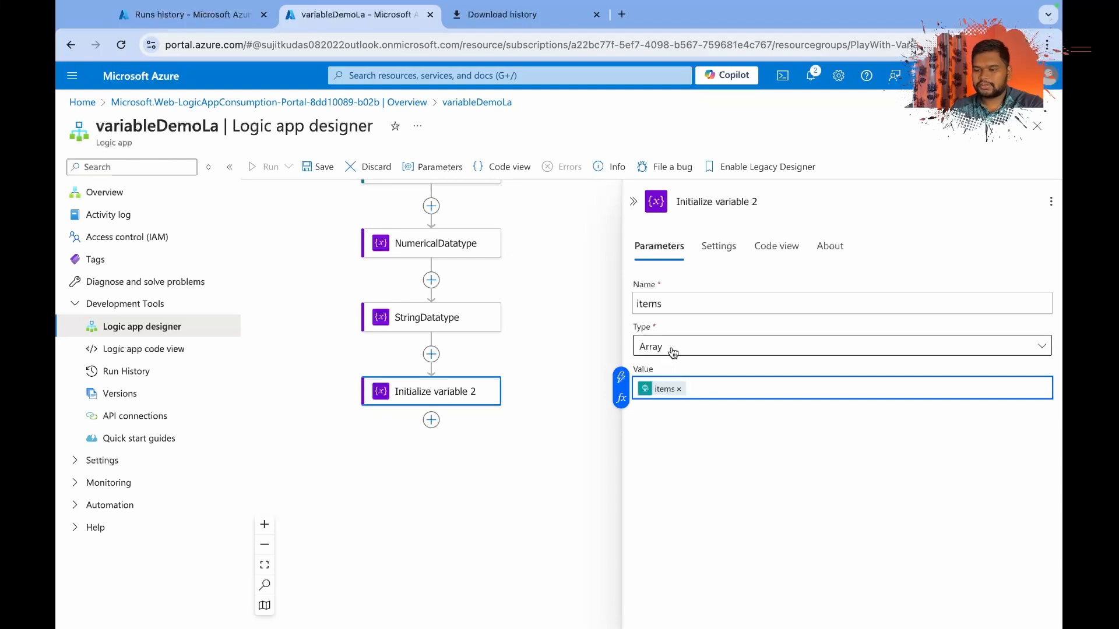
scroll(442, 247, "up", 5)
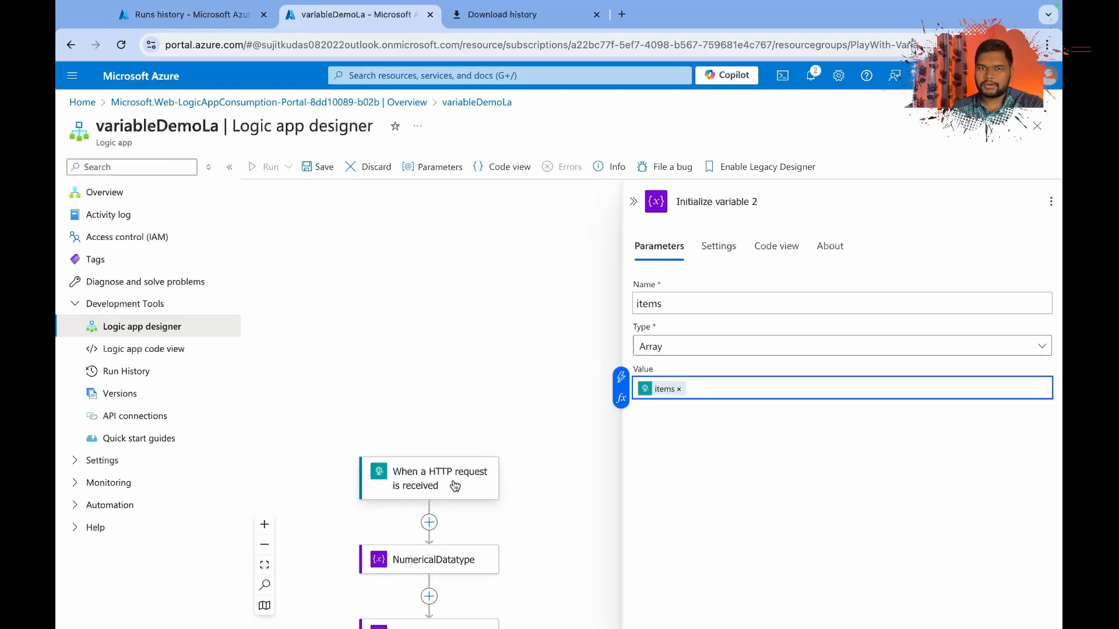
scroll(455, 486, "down", 6)
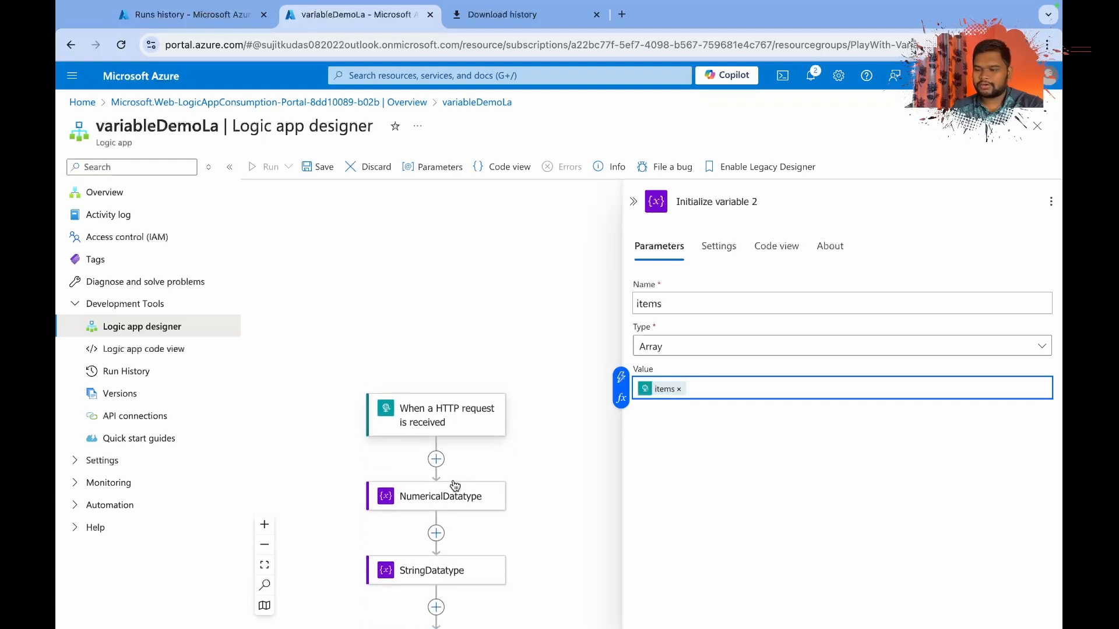
left_click(442, 393)
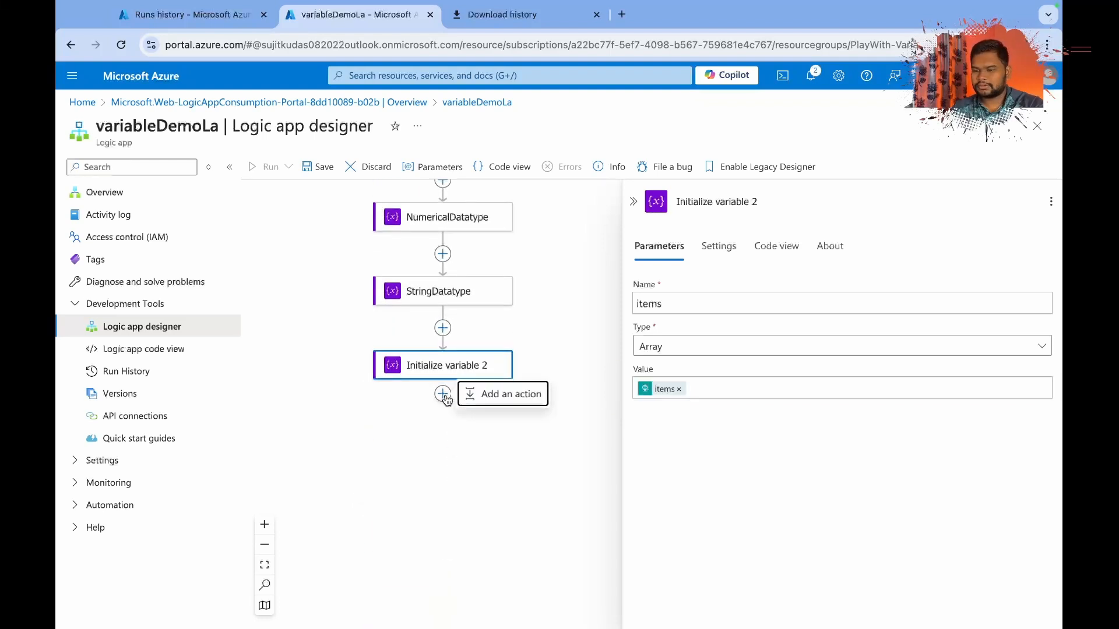
left_click(495, 399)
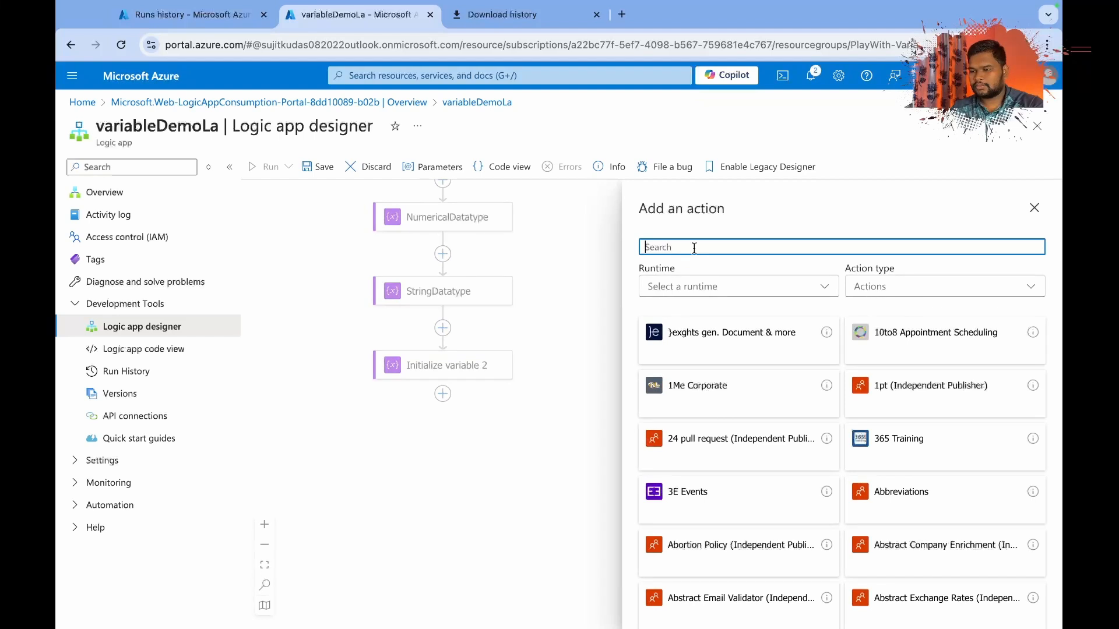
left_click(533, 376)
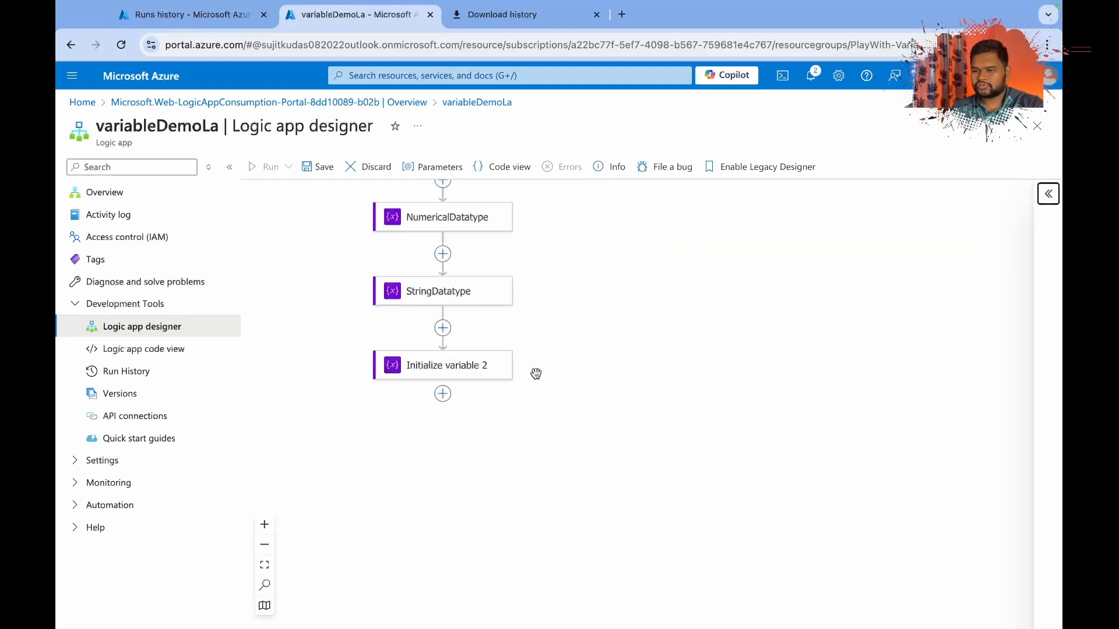
Find the Variables operations and add a fourth Initialize variable action at the end of the workflow.
left_click(443, 393)
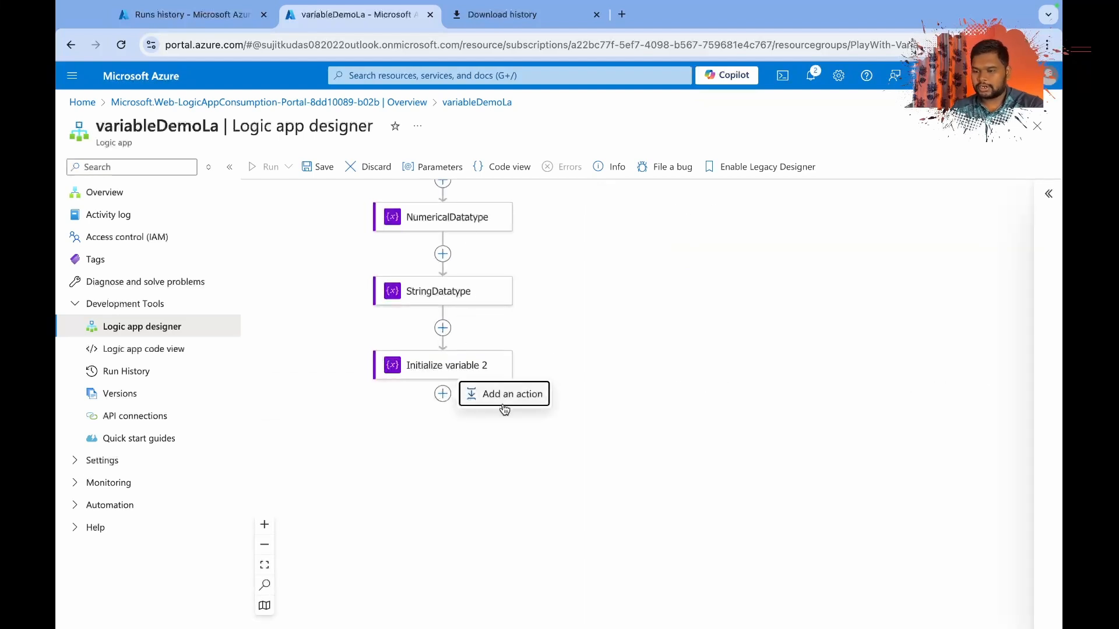
left_click(500, 403)
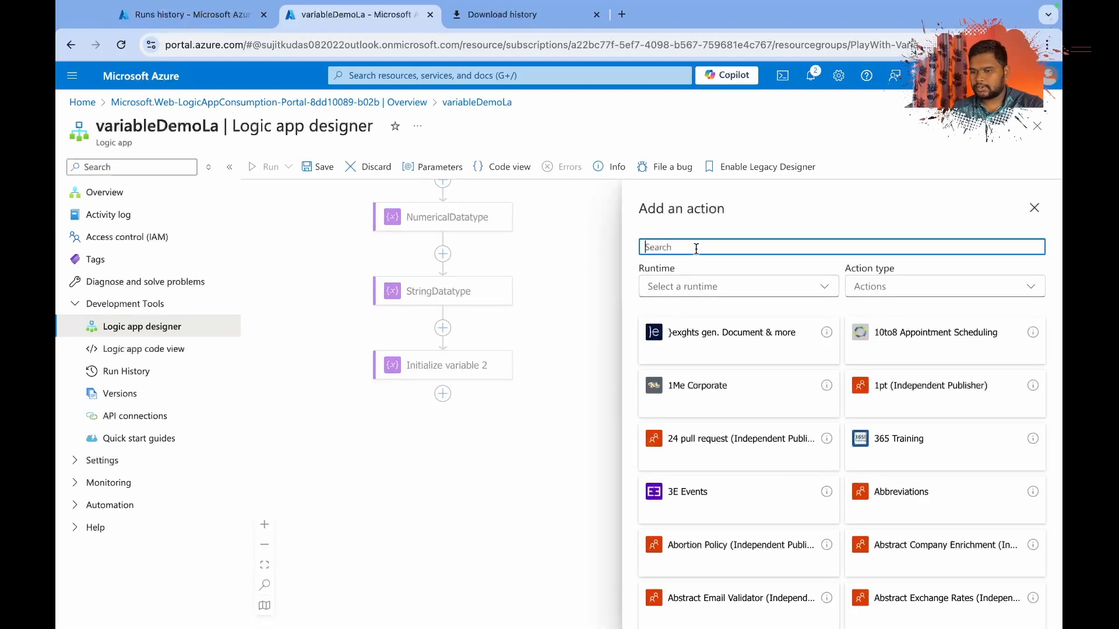
type("vari")
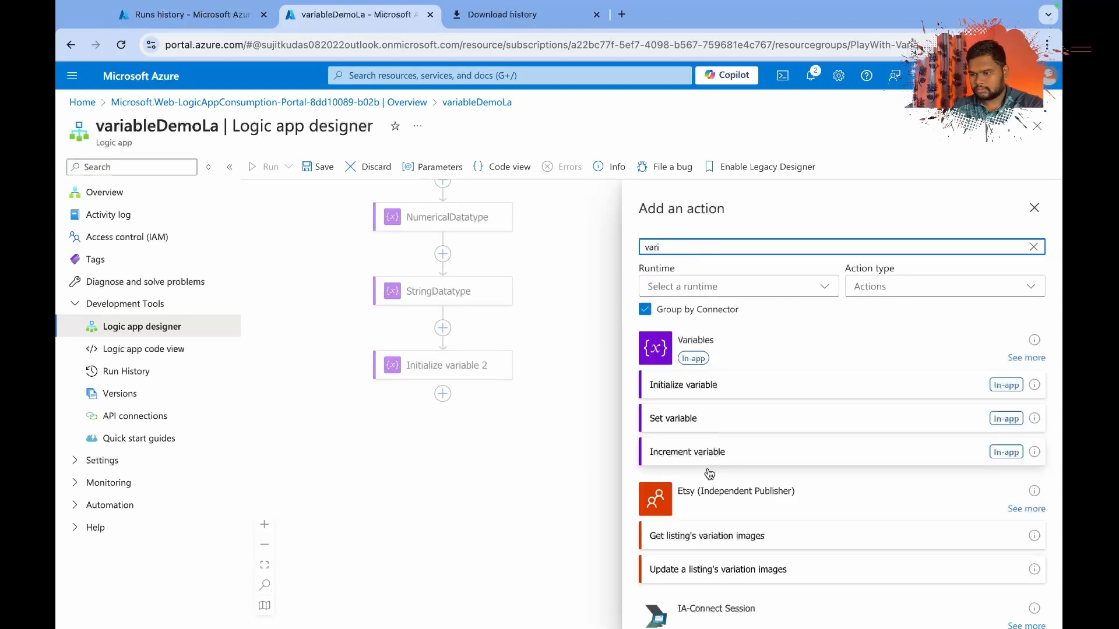
left_click(678, 385)
Set the type of the newly added fourth variable to Object.
left_click(675, 307)
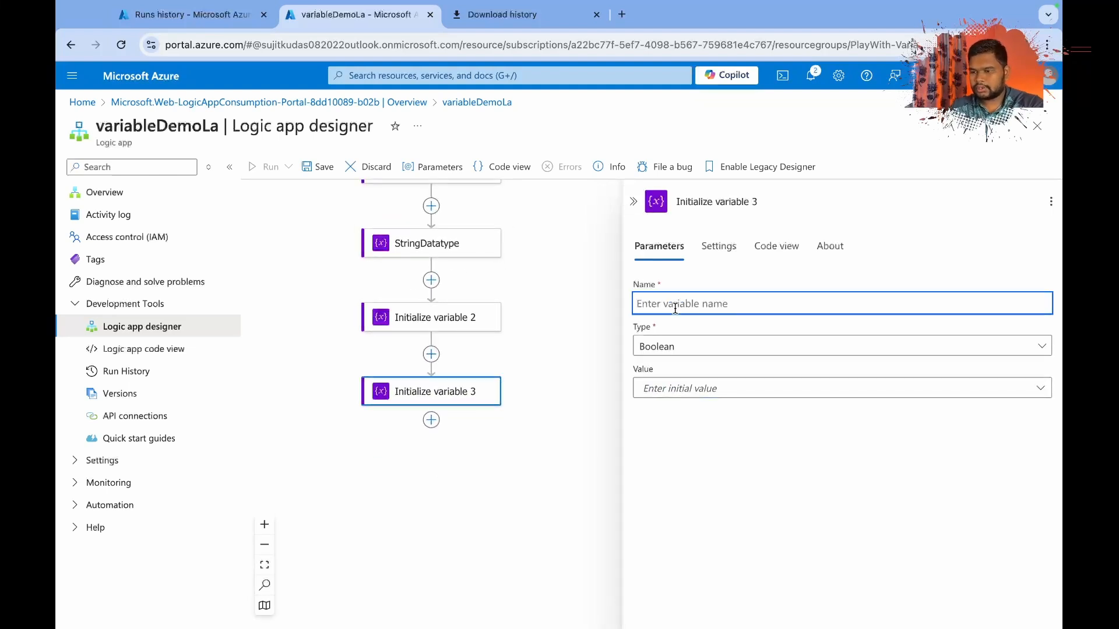
left_click(678, 389)
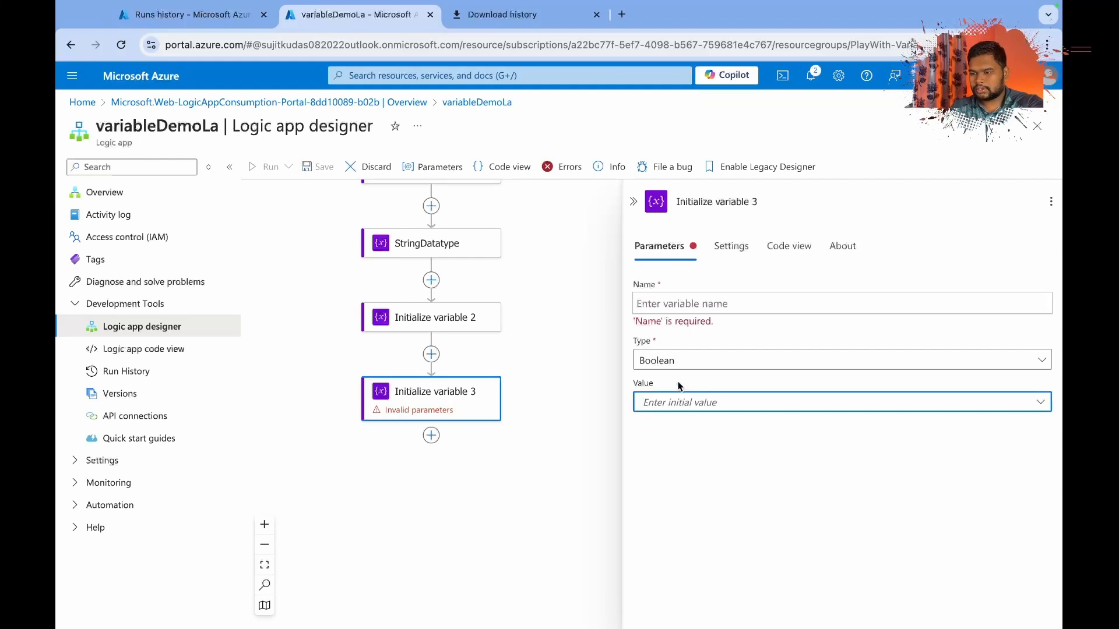
left_click(674, 362)
left_click(667, 484)
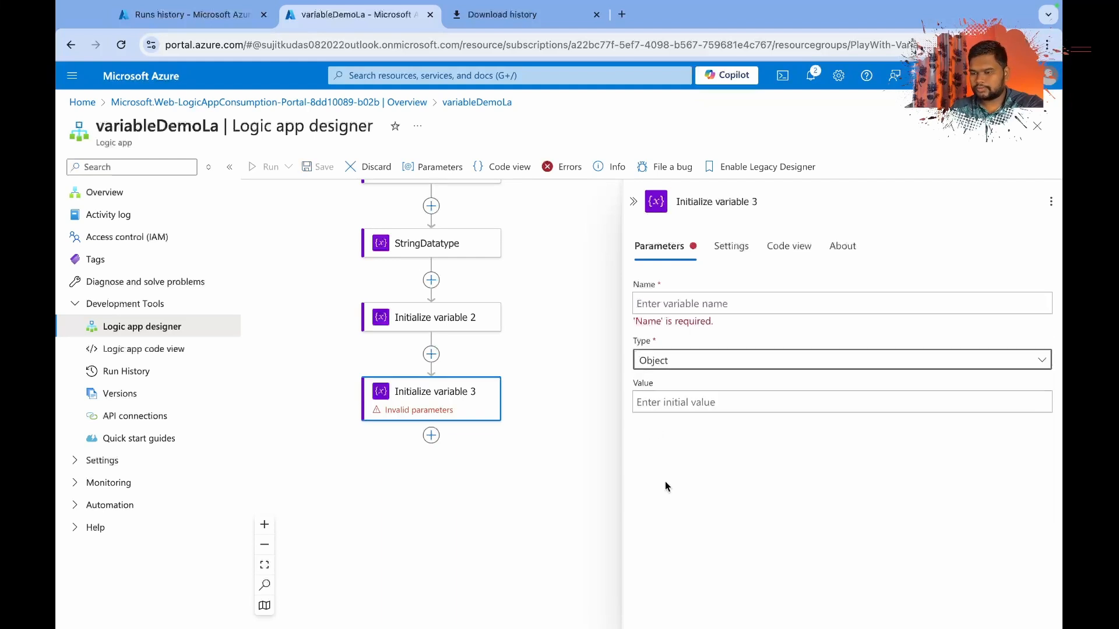
Set the Object variable's initial value to shipping_address from the HTTP trigger's full list of dynamic content.
left_click(660, 402)
left_click(620, 388)
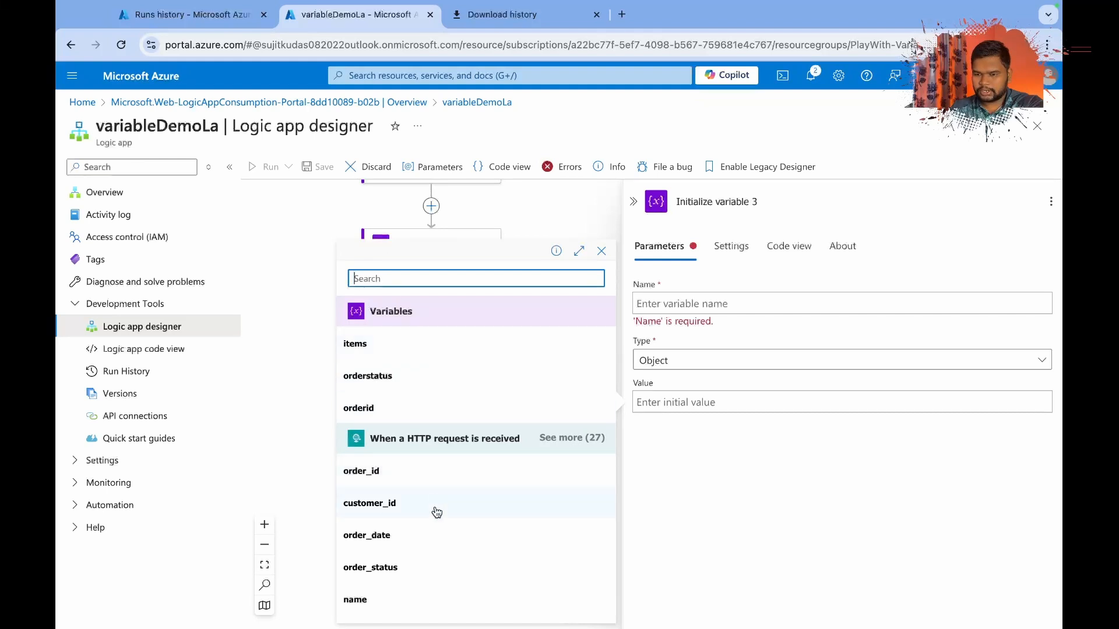
scroll(436, 510, "down", 1)
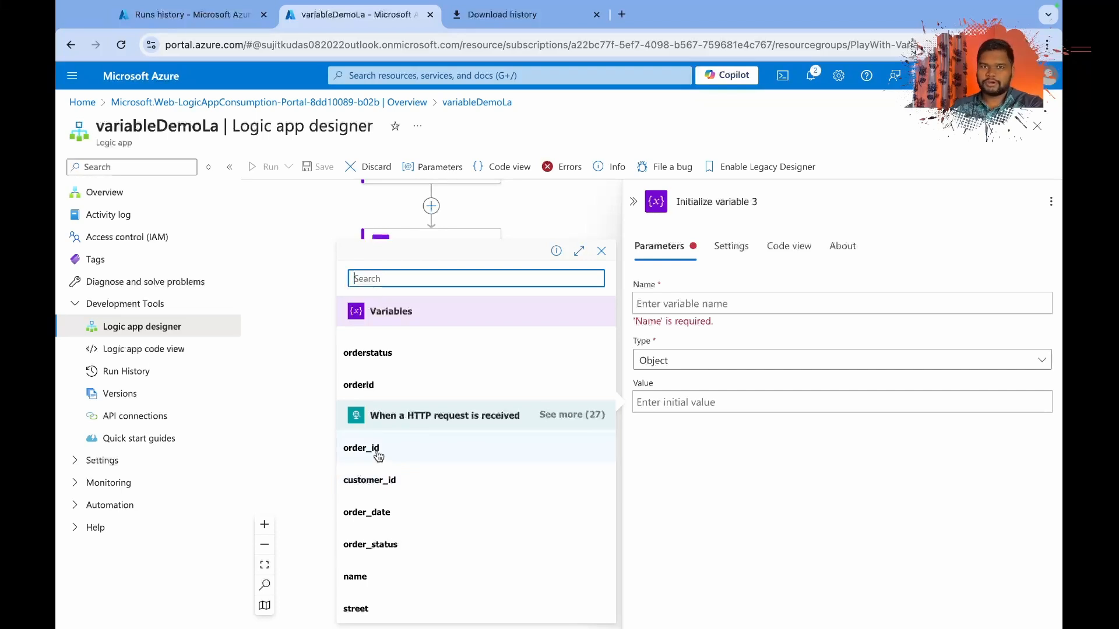
left_click(574, 415)
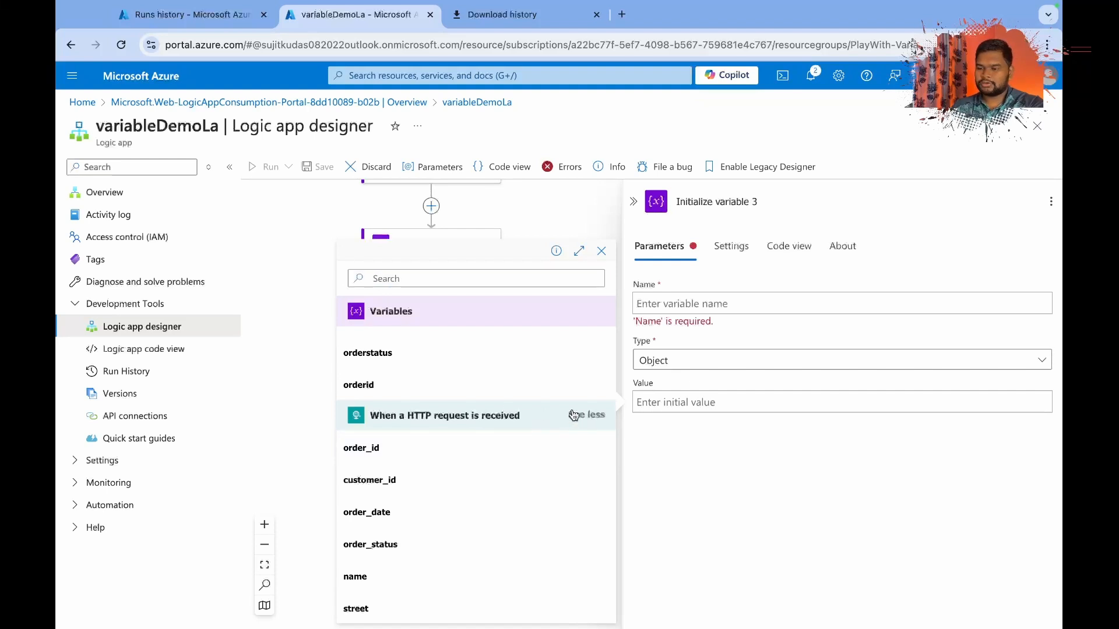
scroll(467, 554, "down", 2)
scroll(469, 554, "down", 5)
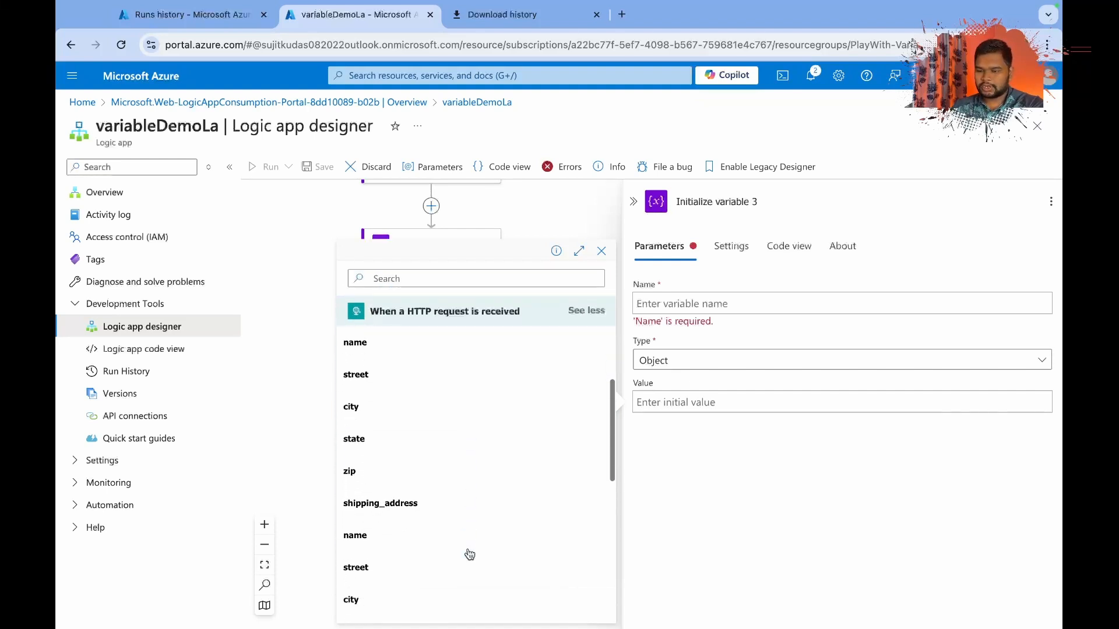
left_click(397, 446)
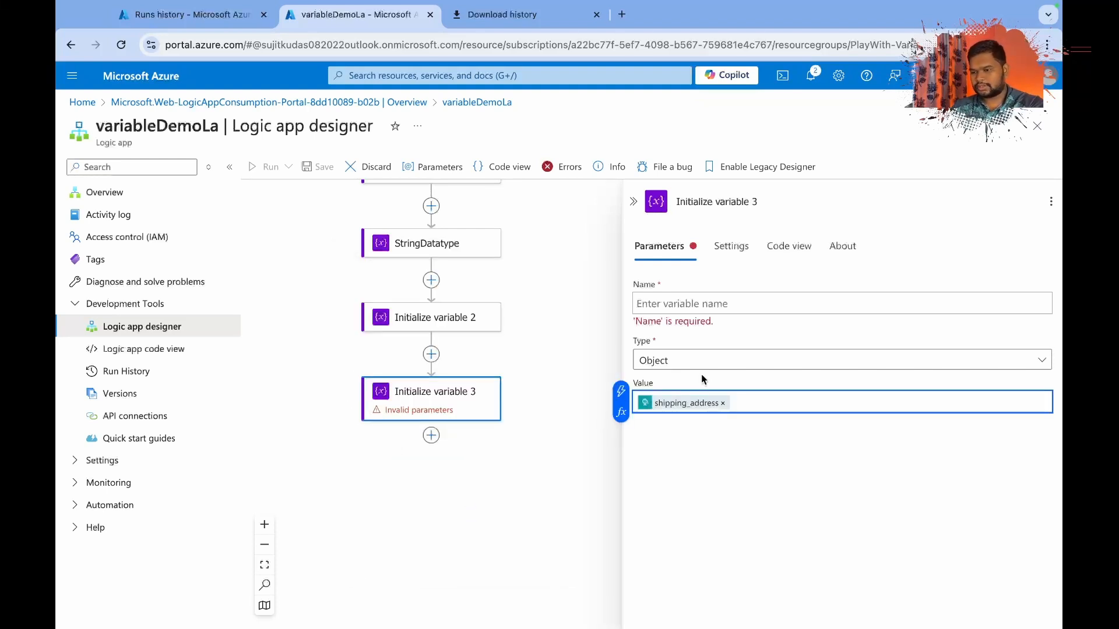
Name the Object variable Shipping Add.
left_click(675, 302)
type("Sh")
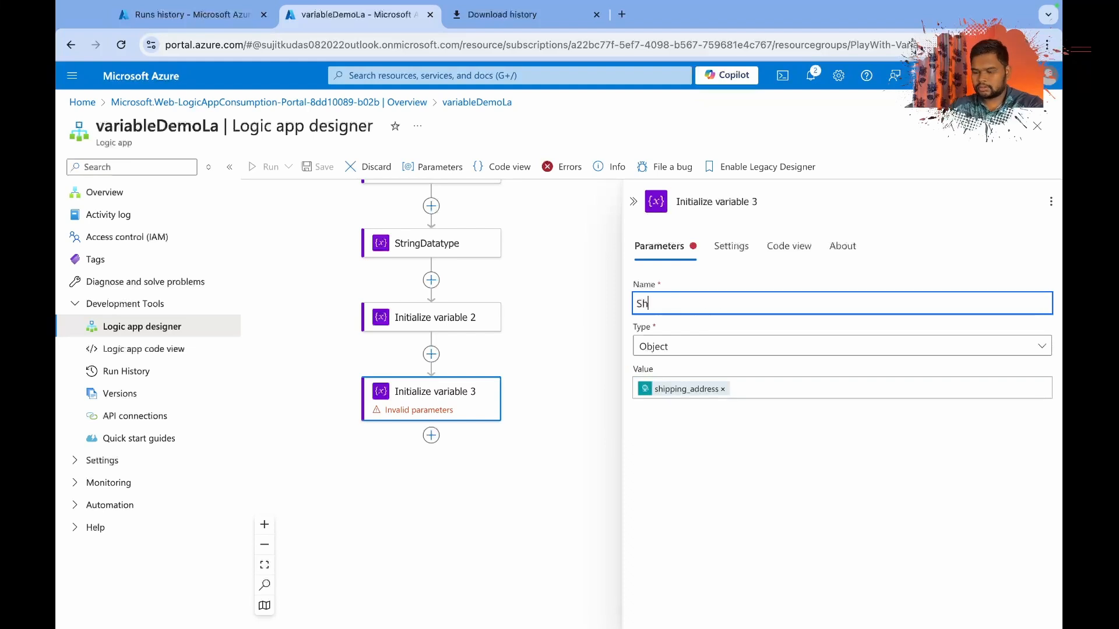
type("ipping Add")
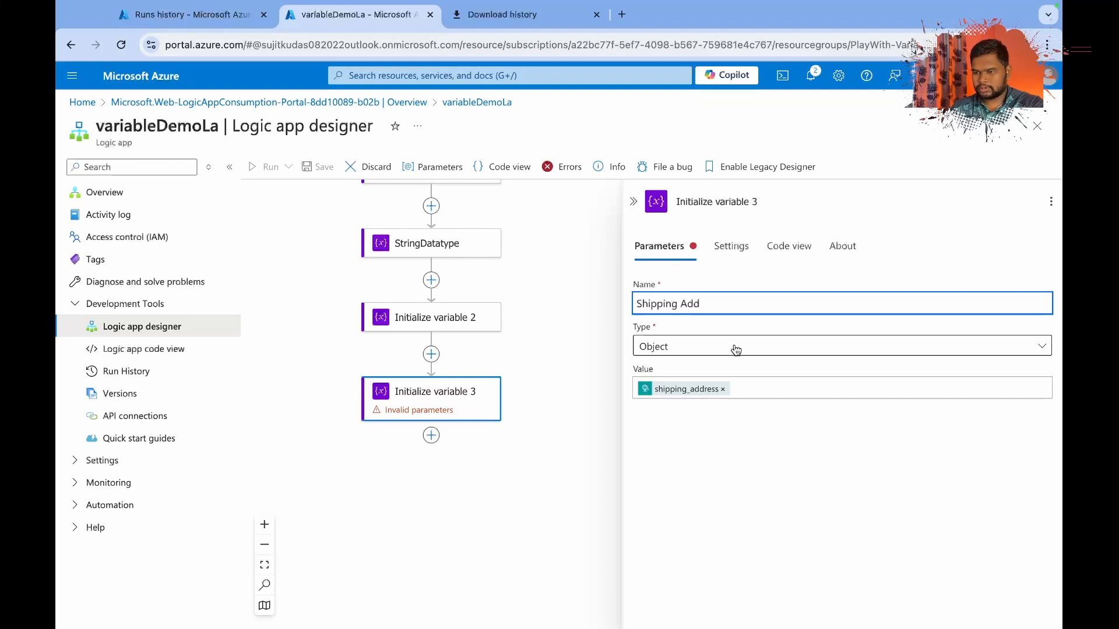
Rename the Object variable's action to OrderDataType.
left_click(745, 201)
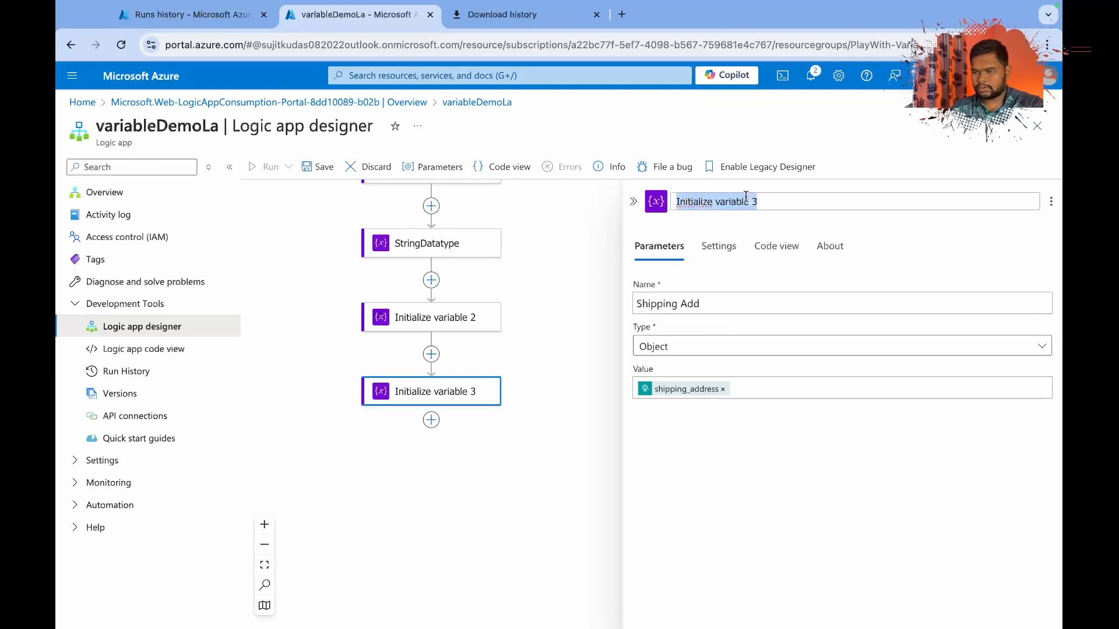
type("Order")
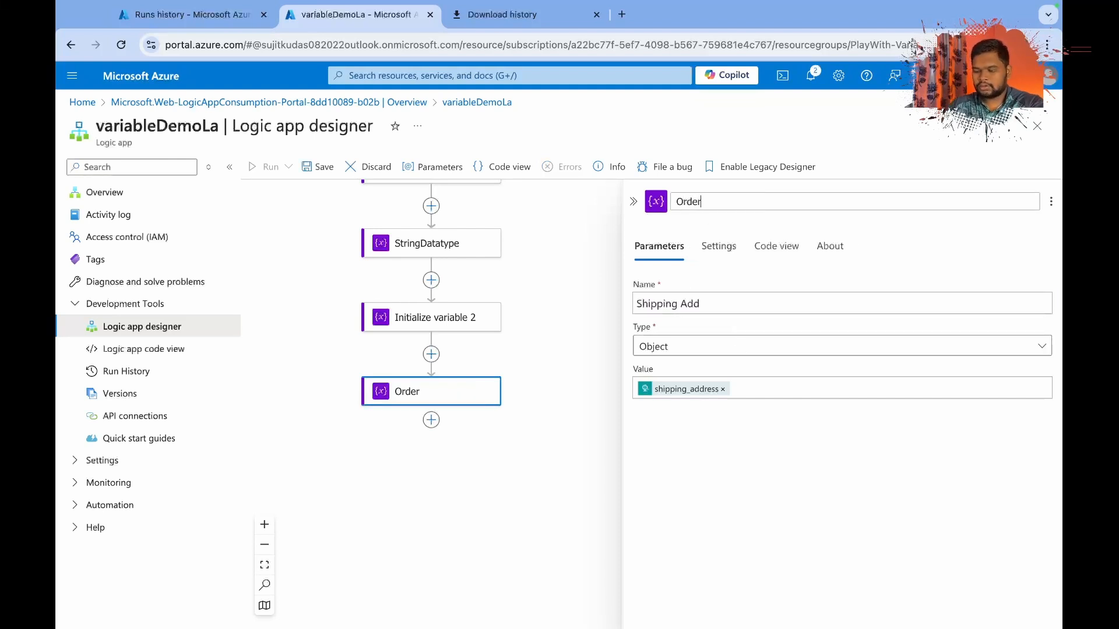
type("Data")
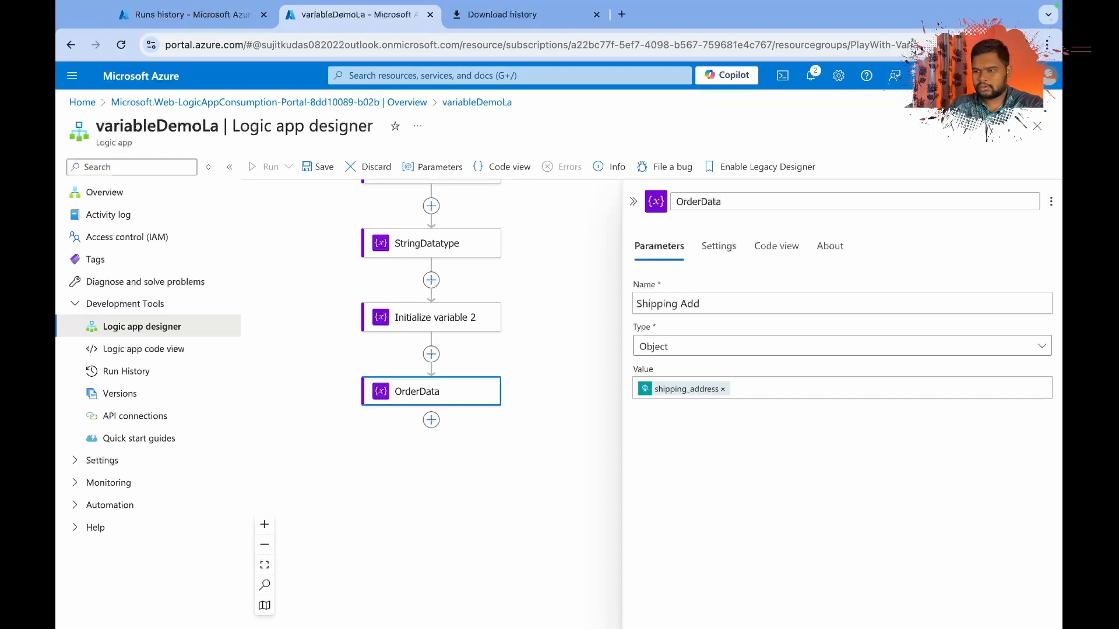
type("Type")
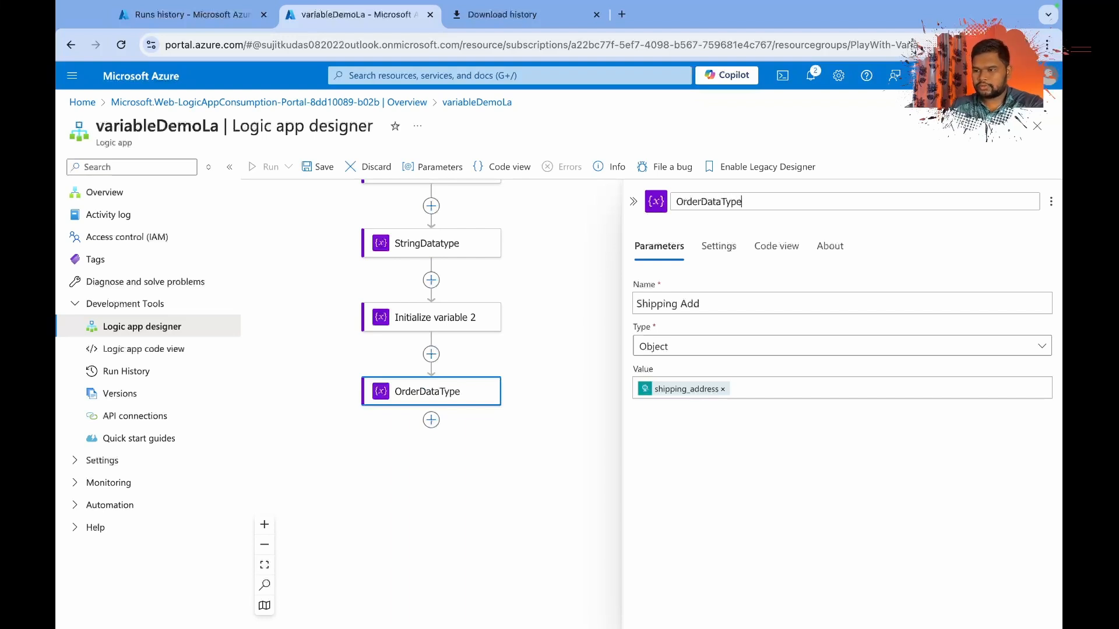
Correct the name of the OrderDataType action to ObjectDataType.
left_click(473, 326)
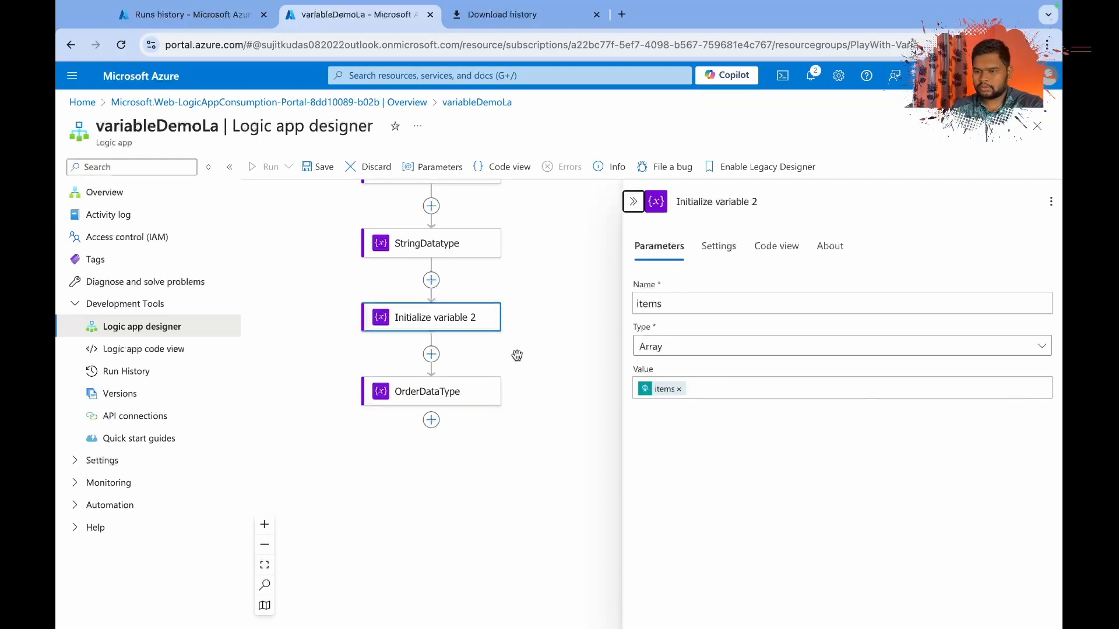
left_click(474, 394)
double_click(699, 199)
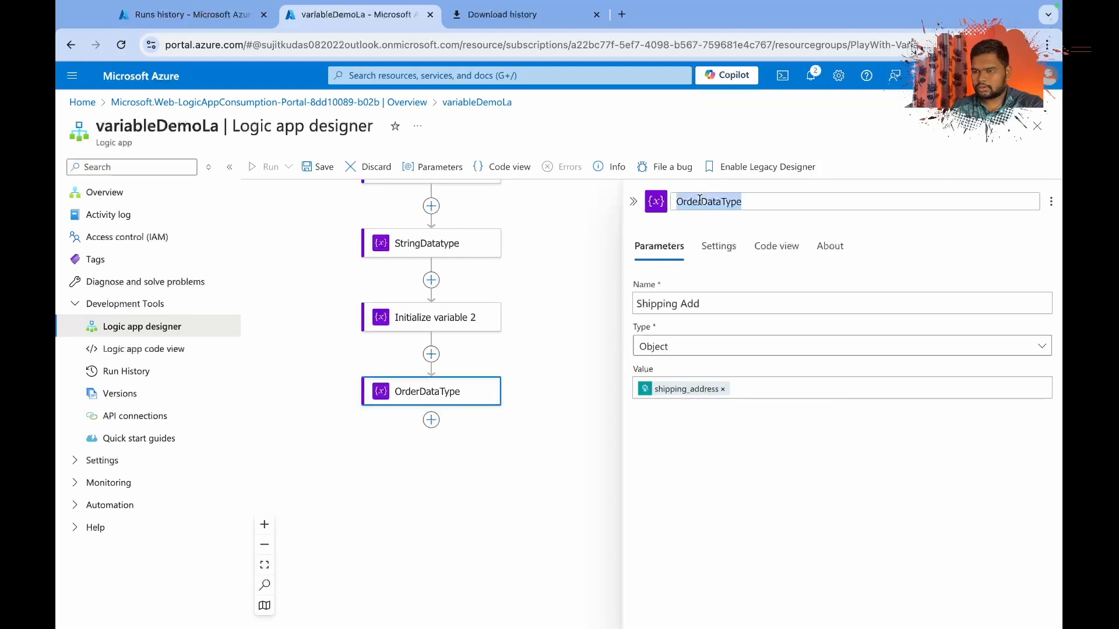
left_click(699, 201)
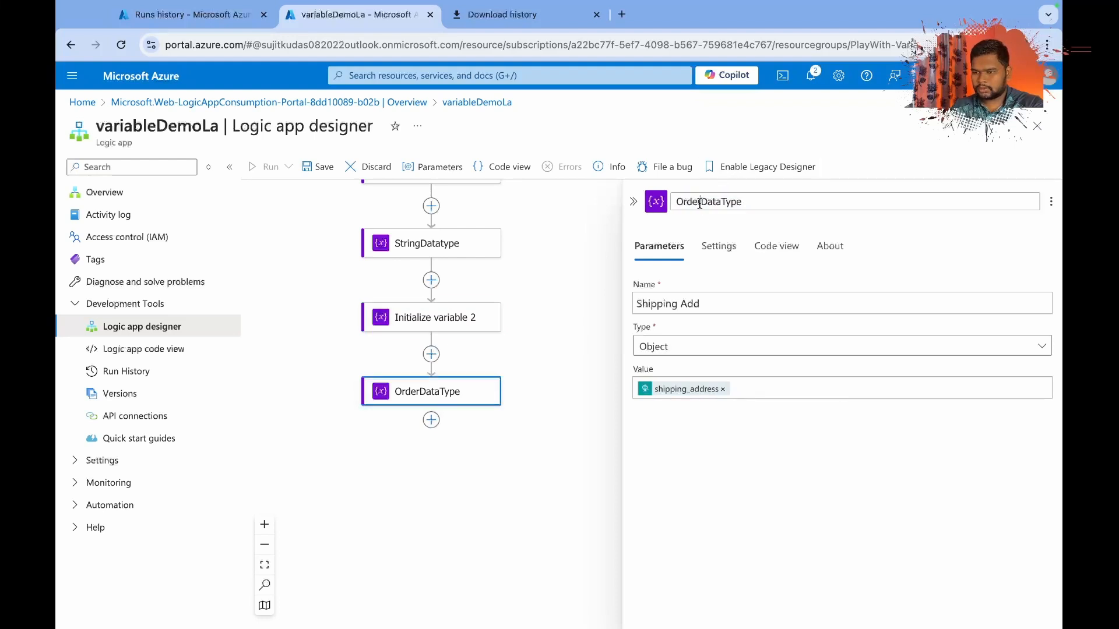
key("BackSpace")
key("BackSpace")
key("BackSpace")
key("BackSpace")
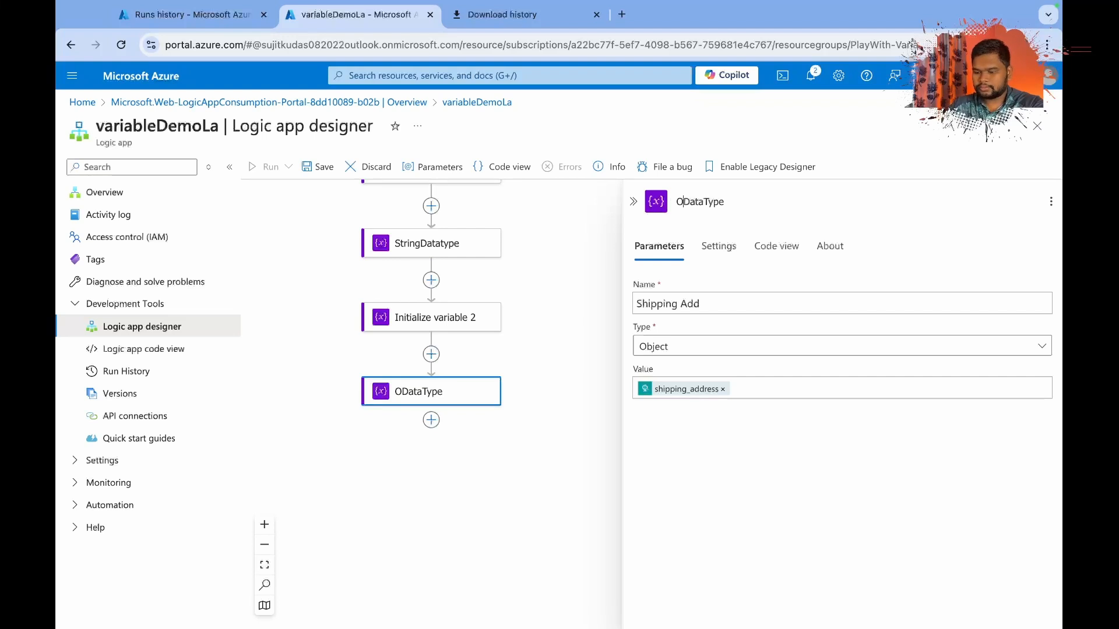
type("bject")
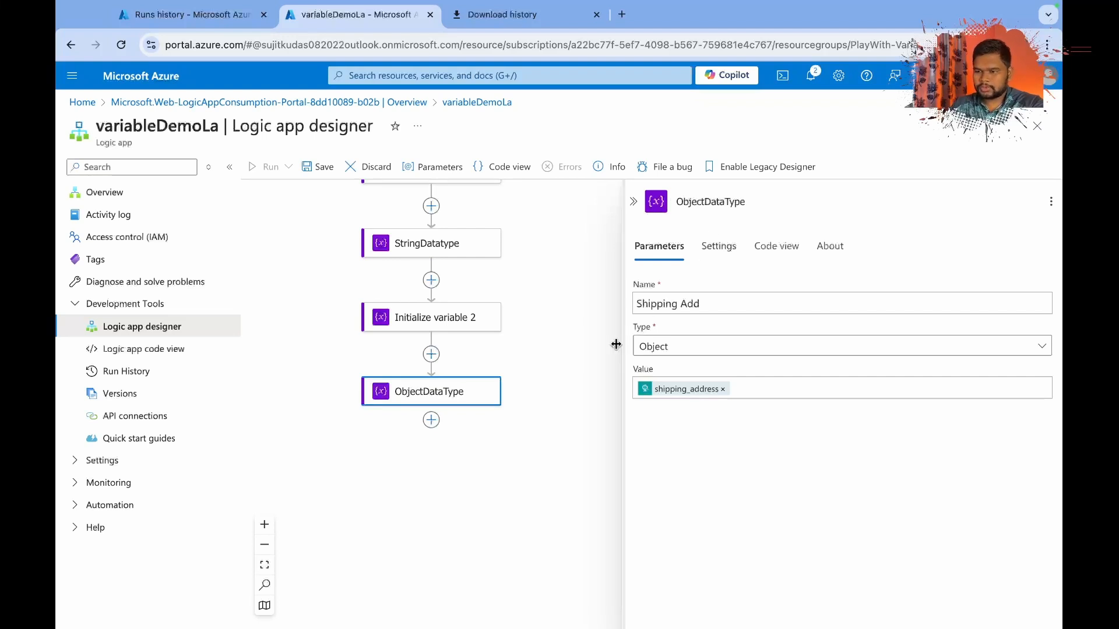
left_click(543, 460)
Rename the action that initializes the items array to ArrayDataType.
left_click(444, 321)
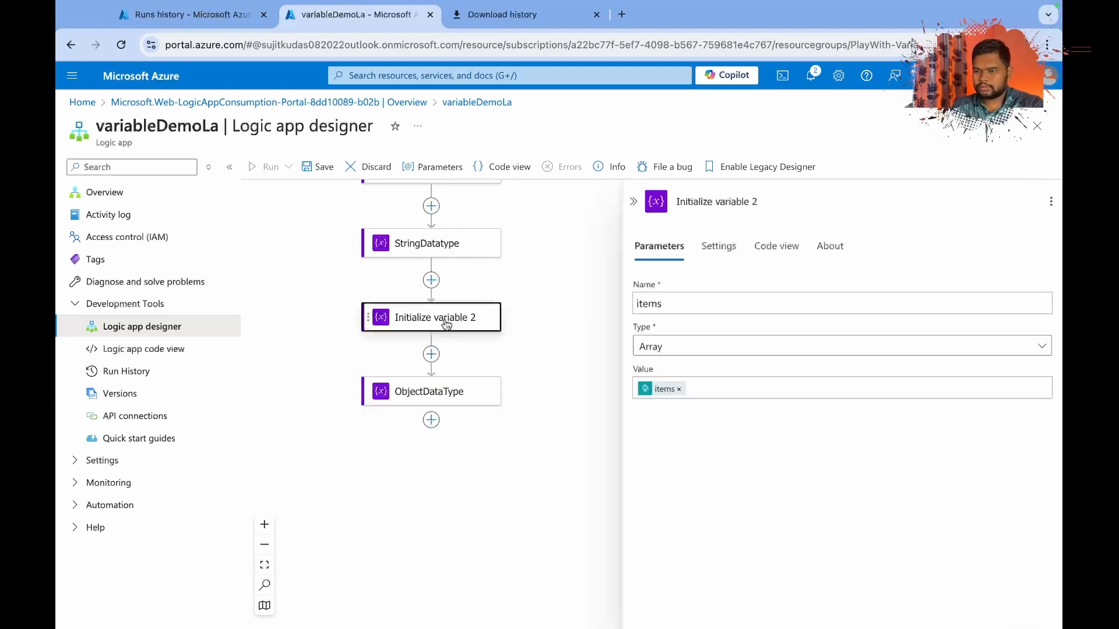
left_click(752, 205)
key("ctrl+a")
type("Ar")
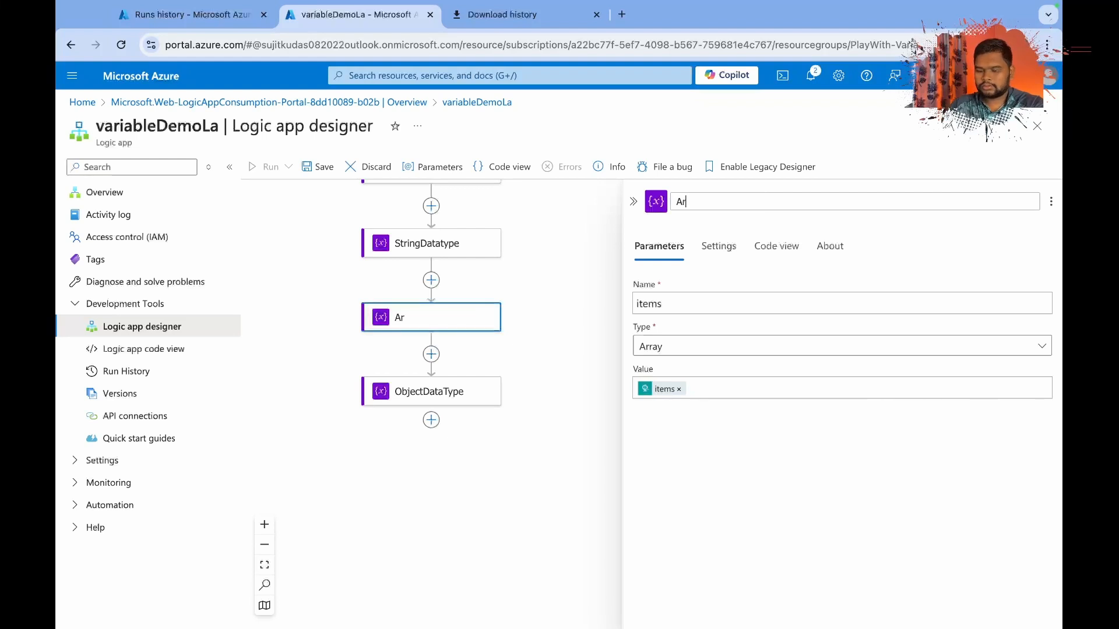
type("rayData")
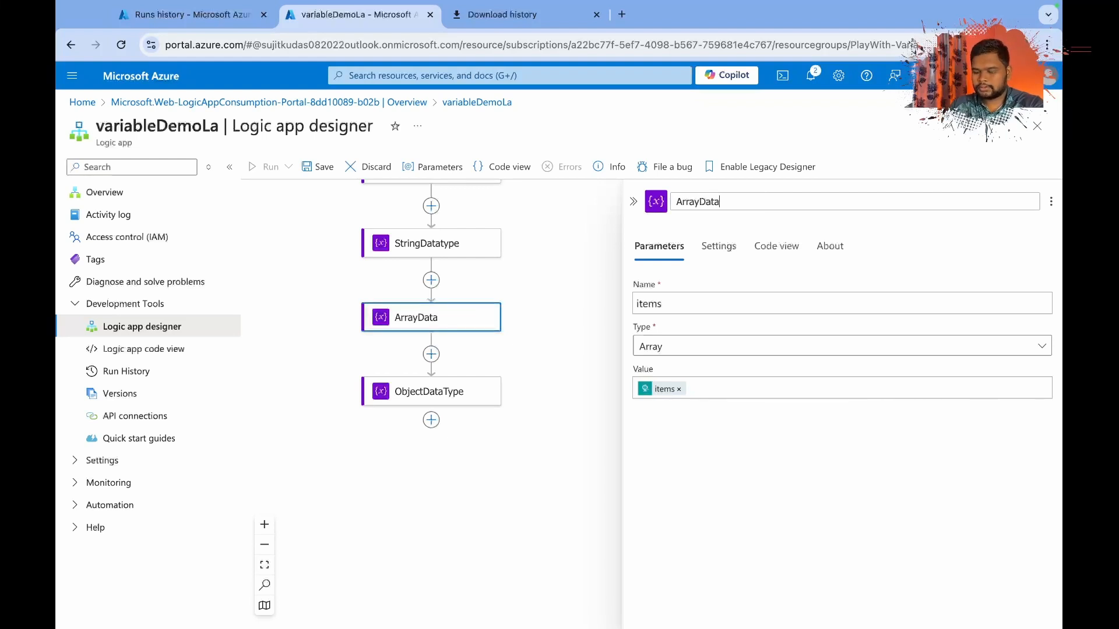
type("Type")
key("Return")
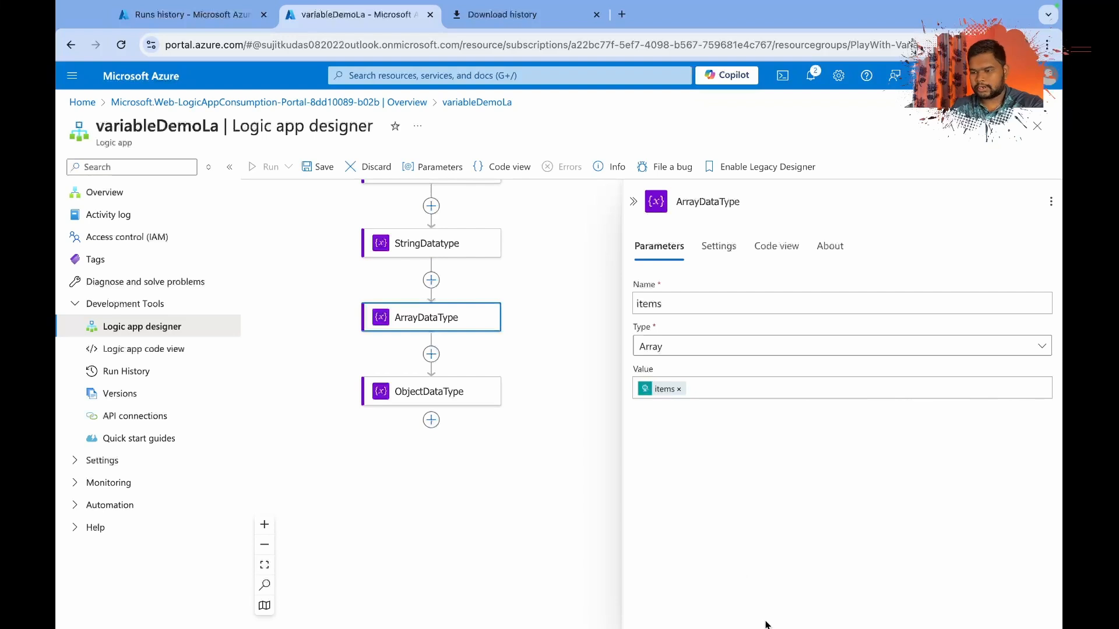
Find the Variables operations and add a Set variable action after ObjectDataType.
left_click(432, 420)
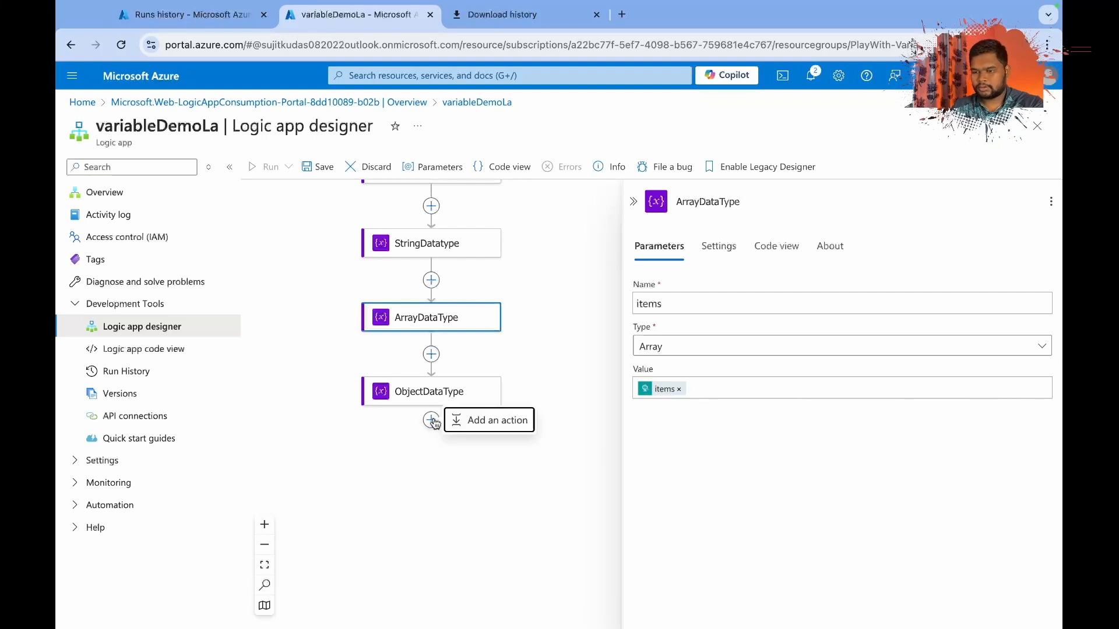
left_click(504, 423)
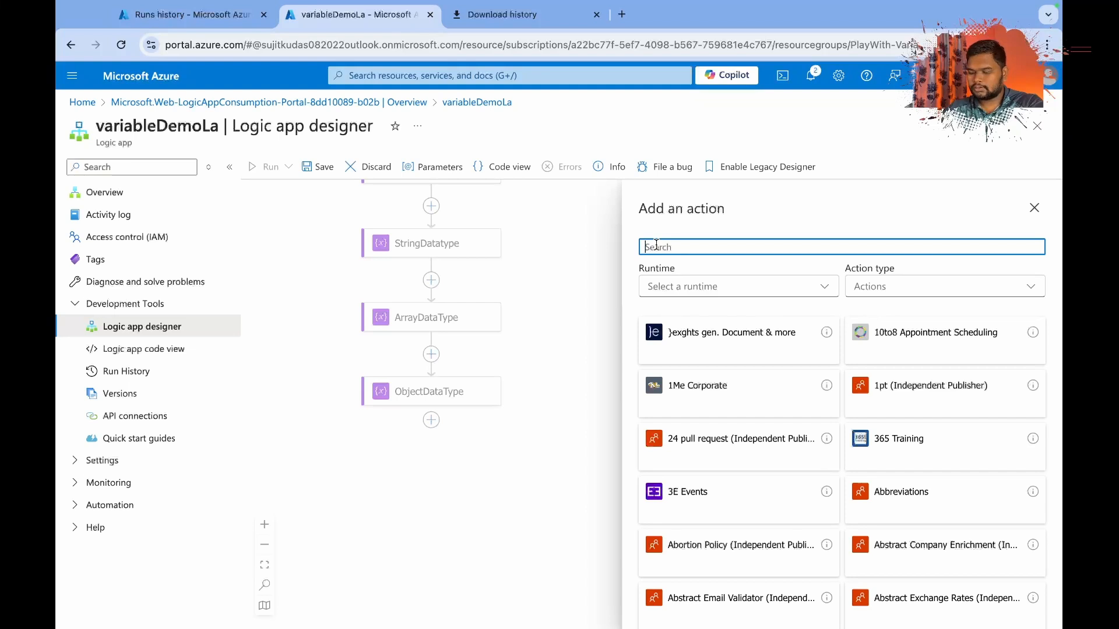
type("varia")
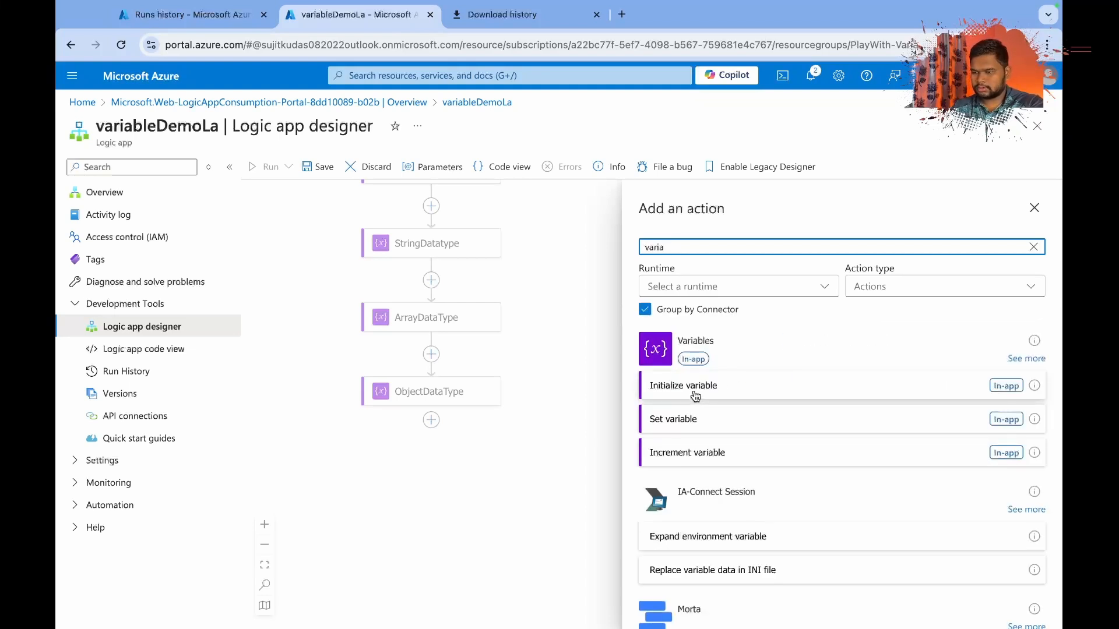
left_click(683, 422)
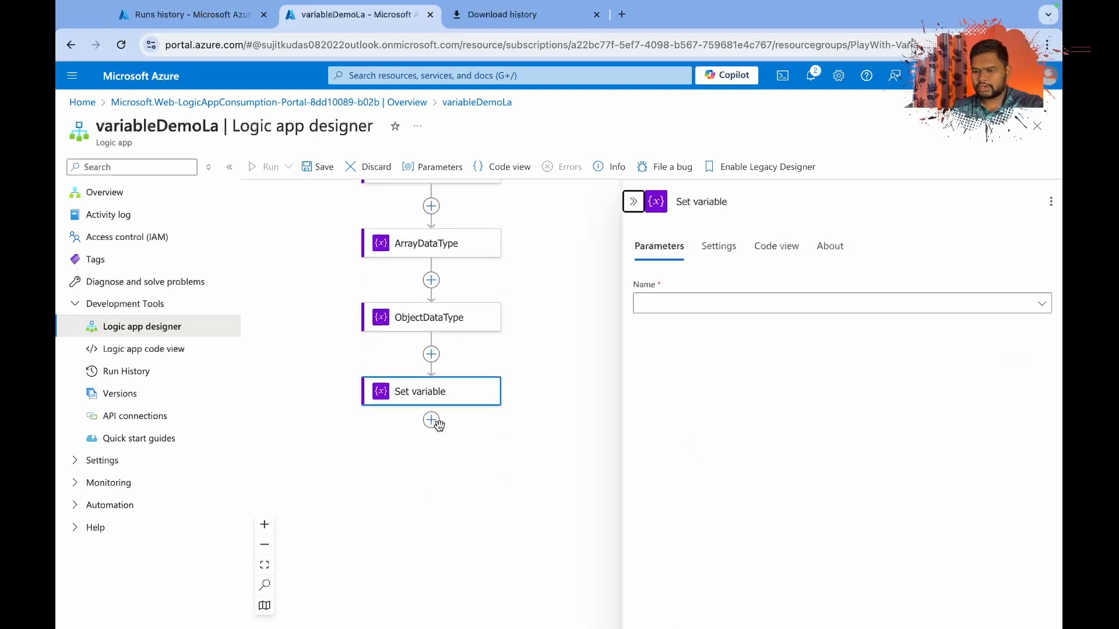
Add an Initialize variable action between the HTTP request trigger and NumericalDatatype.
scroll(501, 383, "up", 3)
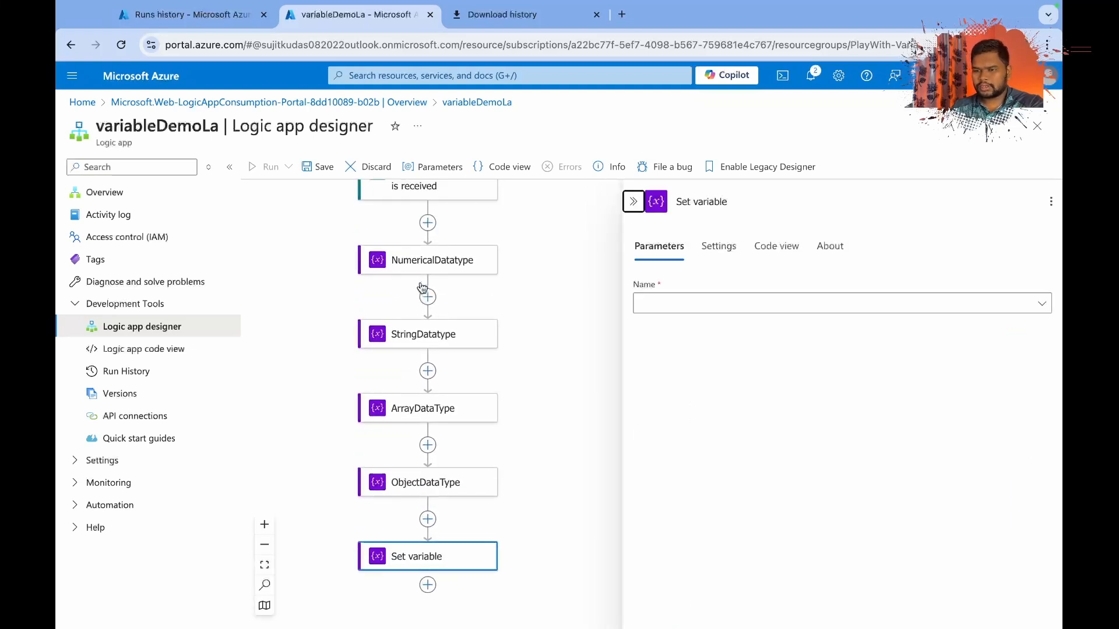
left_click(428, 222)
left_click(472, 213)
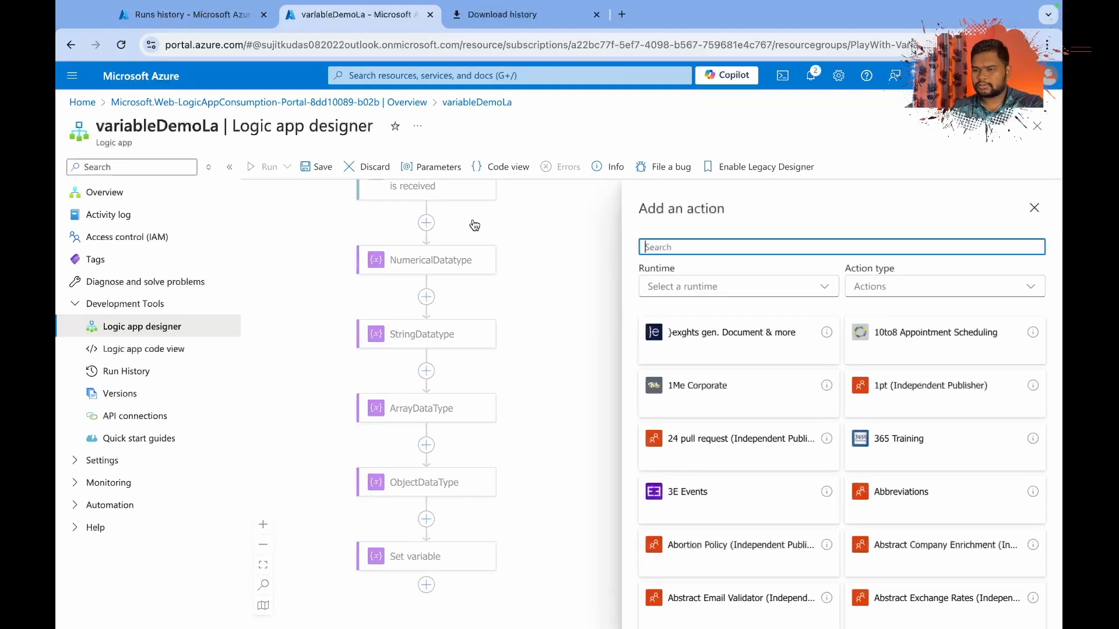
type("var")
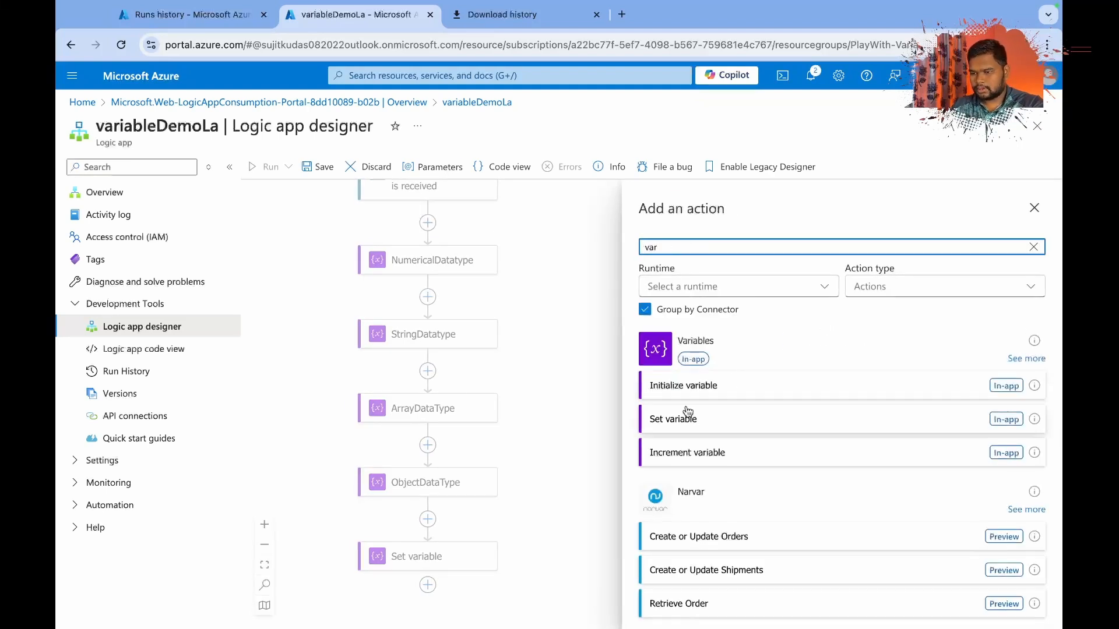
left_click(685, 386)
Name the new variable count and rename its initializing action to count as well.
left_click(669, 303)
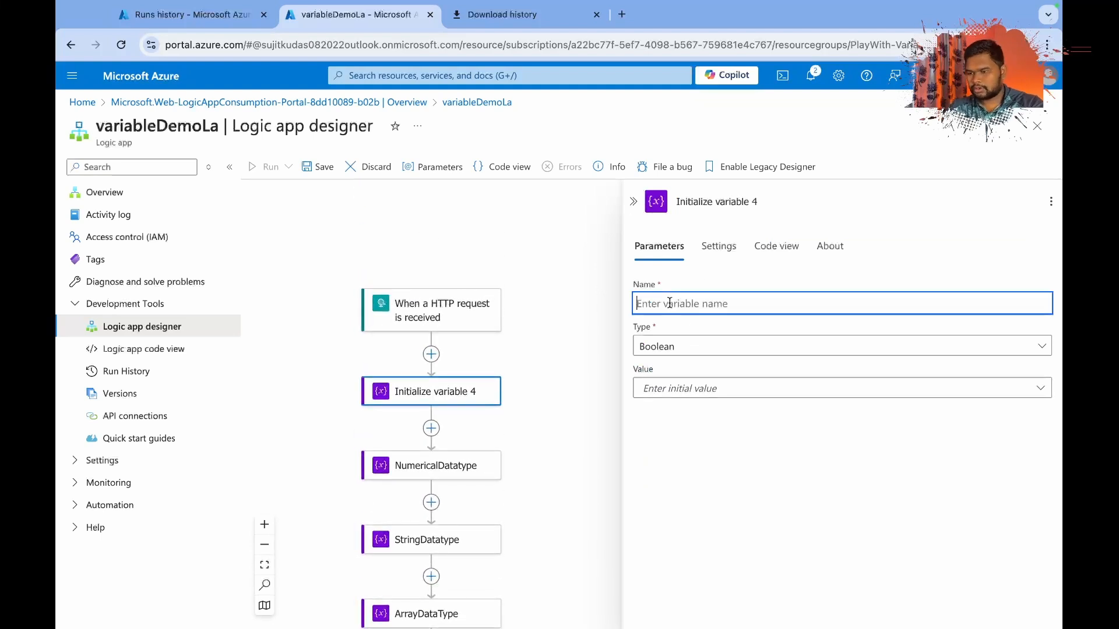
type("count")
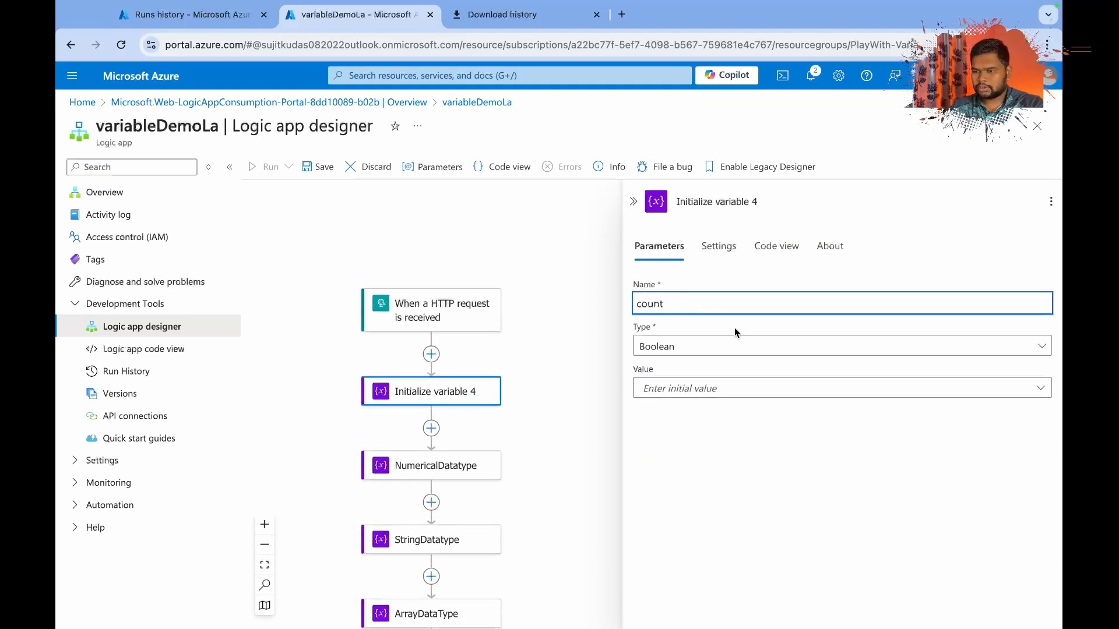
double_click(645, 305)
key("ctrl+c")
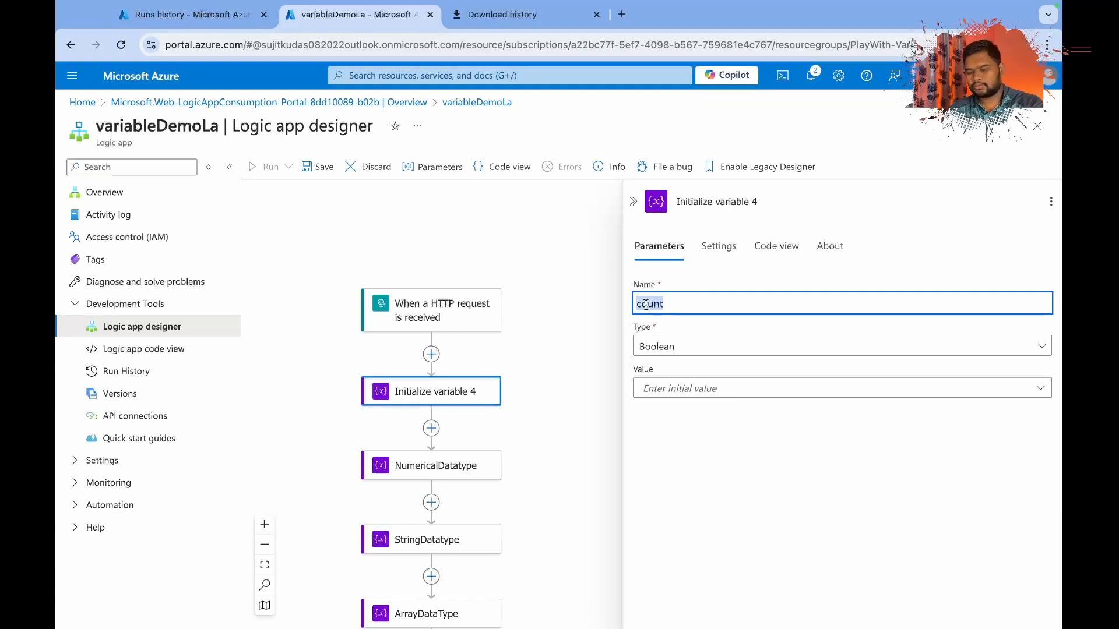
left_click(758, 201)
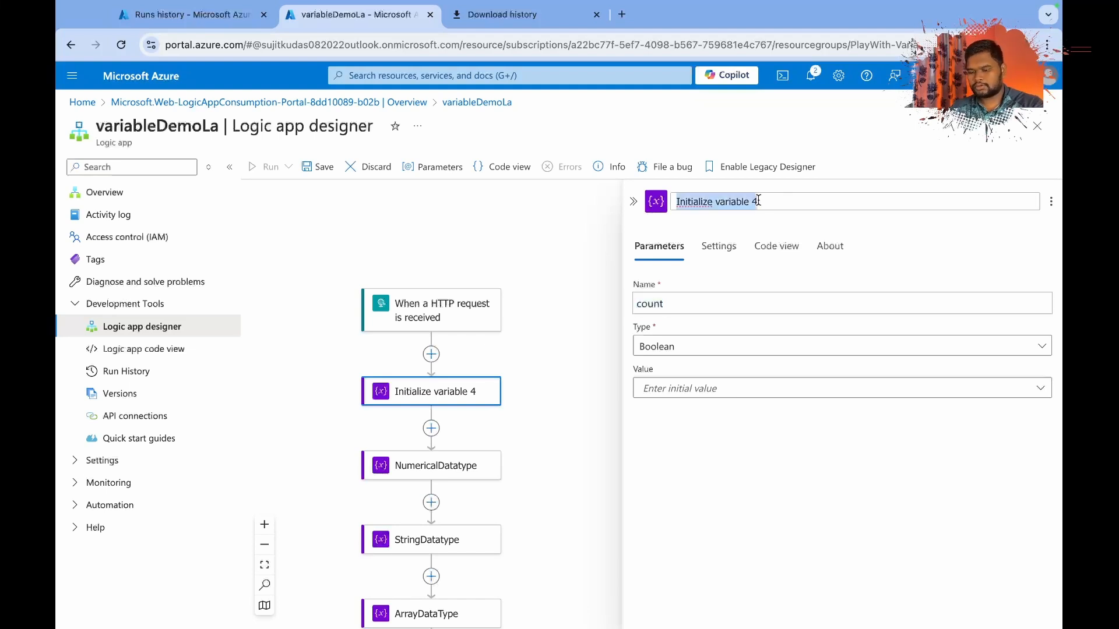
key("ctrl+v")
Set the count variable's type to Integer and its initial value to 1.
left_click(660, 347)
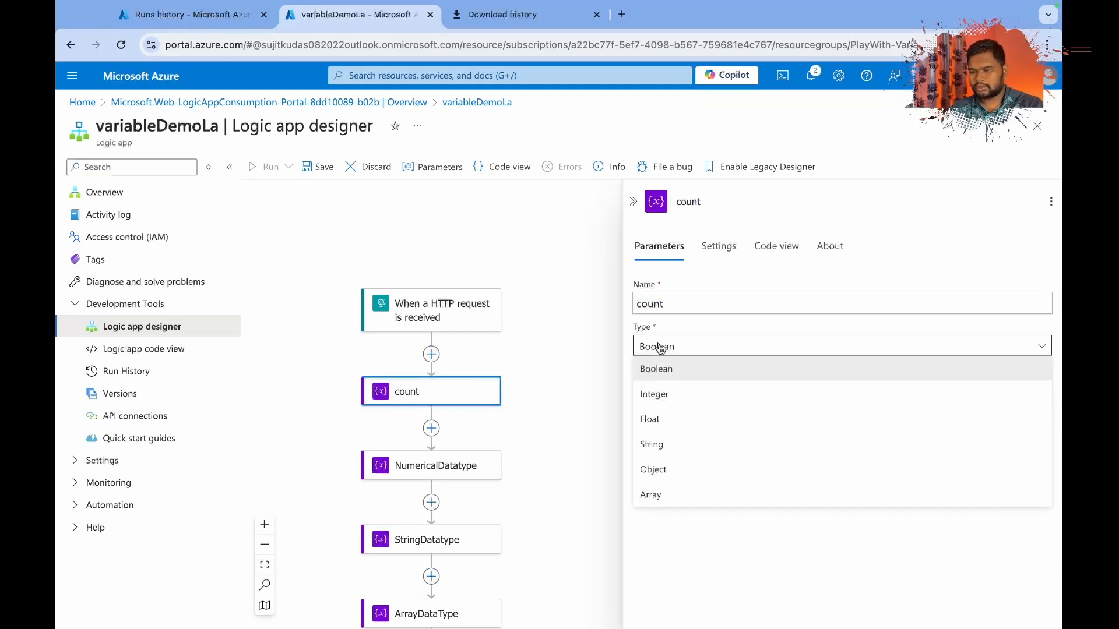
left_click(660, 400)
left_click(657, 381)
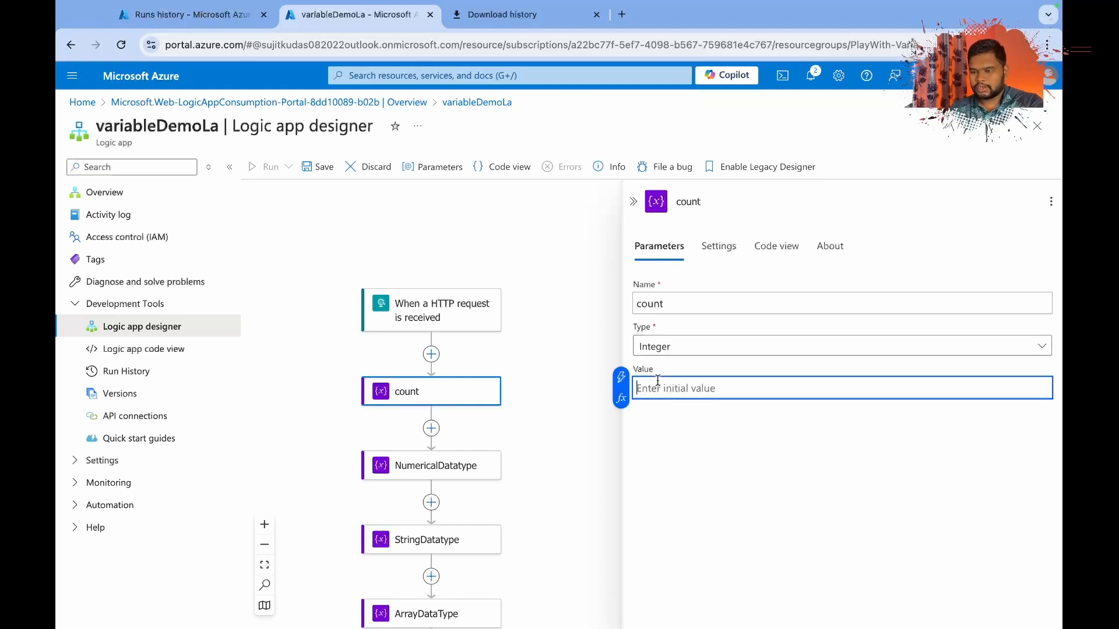
type("1")
left_click(639, 445)
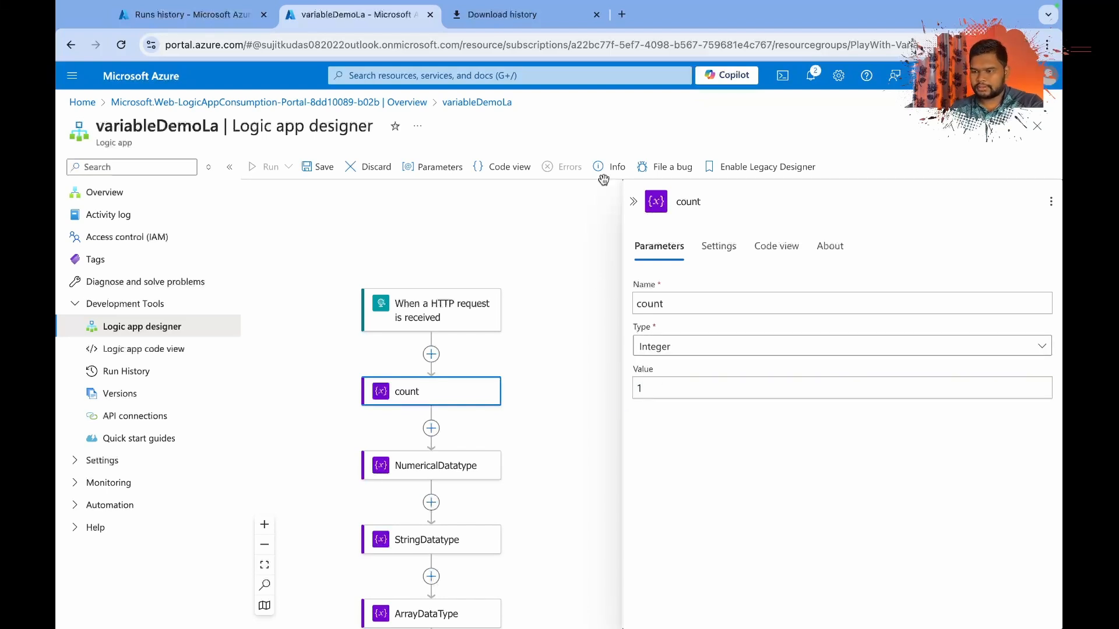
left_click(632, 203)
Configure the Set variable action at the end of the flow to assign the value 2 to count.
scroll(547, 458, "down", 4)
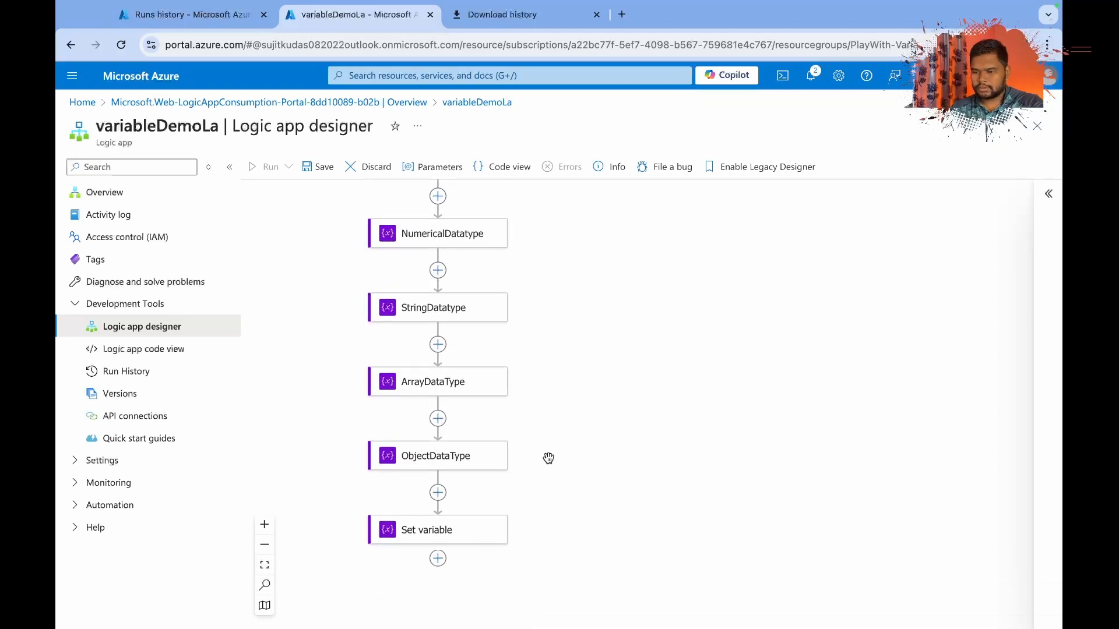
left_click(467, 519)
left_click(674, 304)
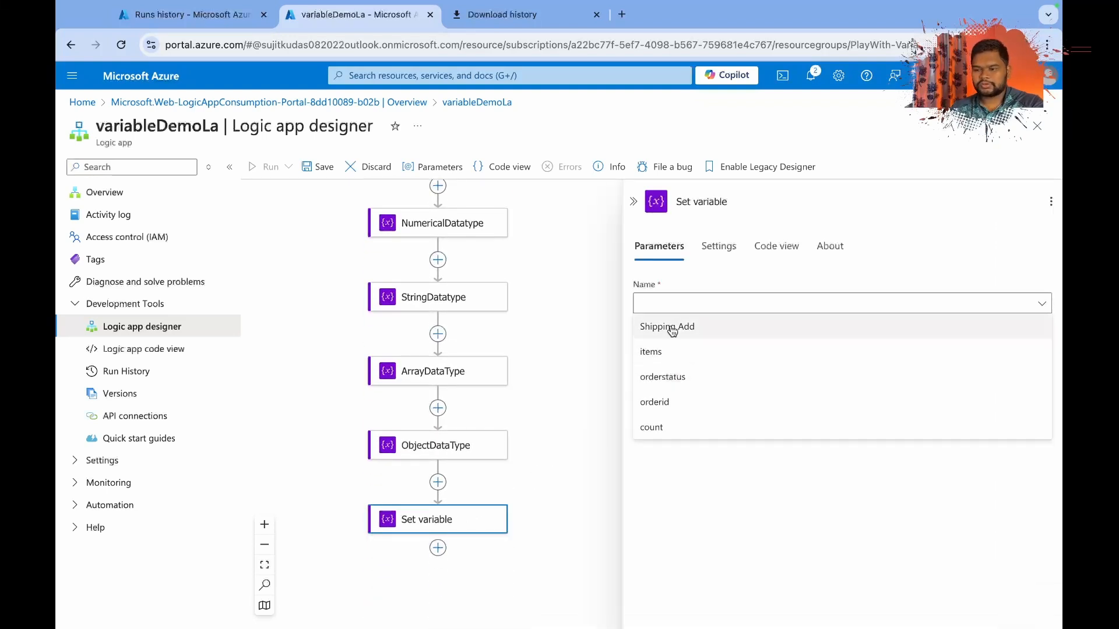
left_click(669, 427)
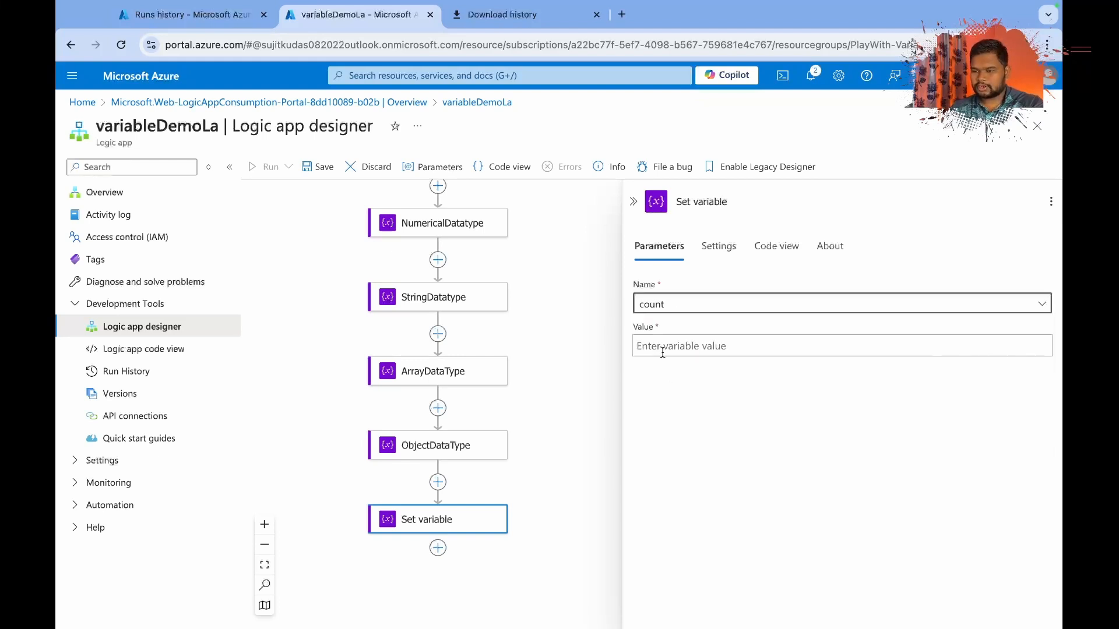
left_click(659, 350)
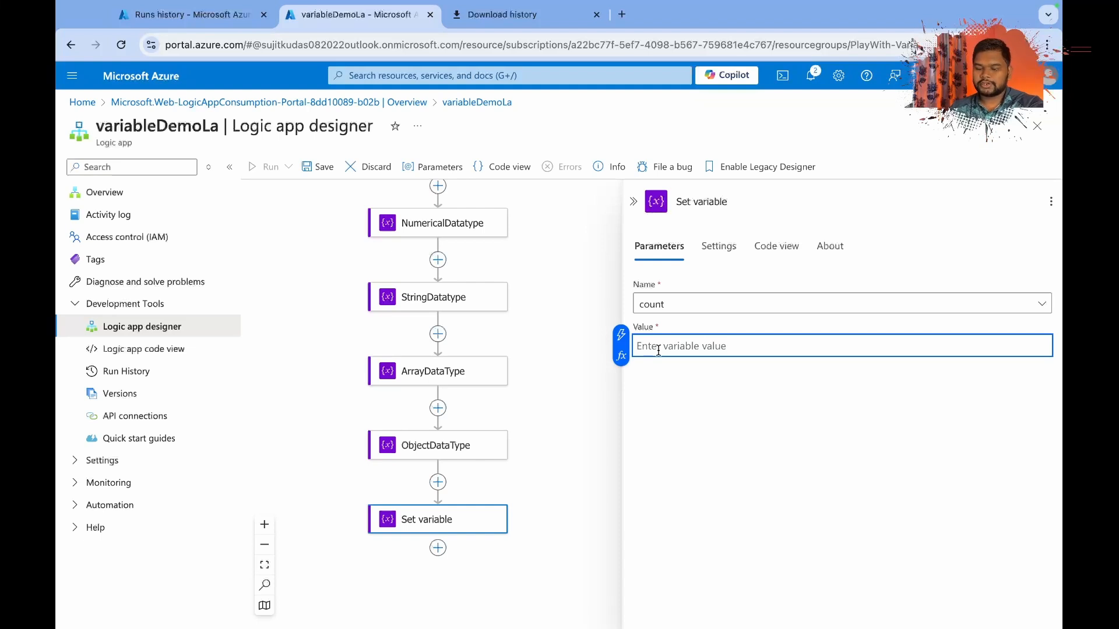
type("2")
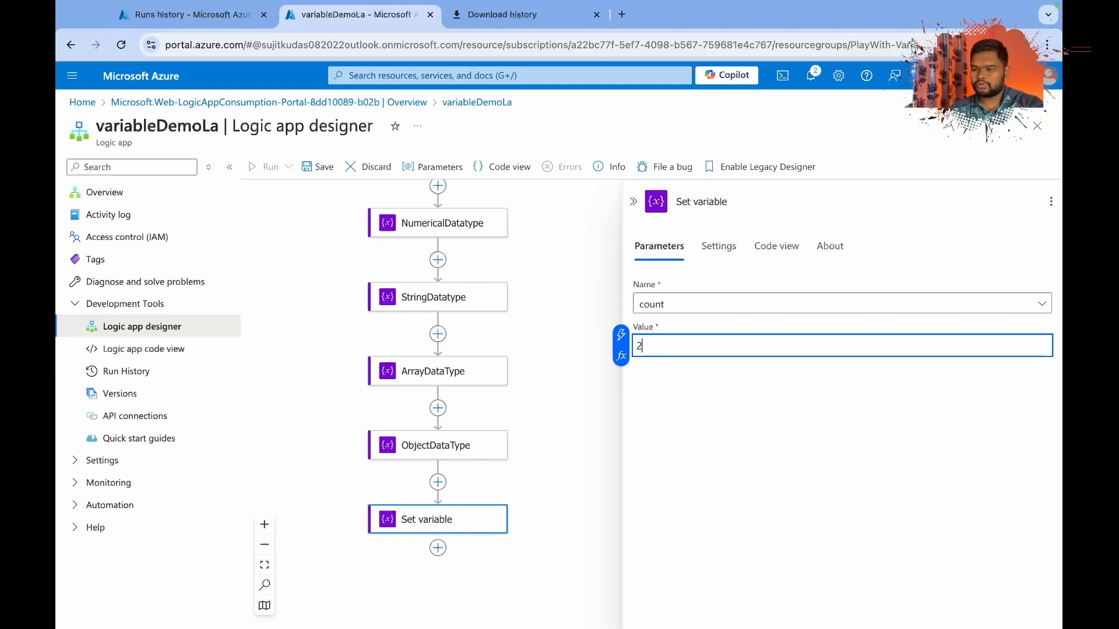
left_click(634, 202)
Add an Increment variable action after Set variable that increases count by 10.
left_click(437, 548)
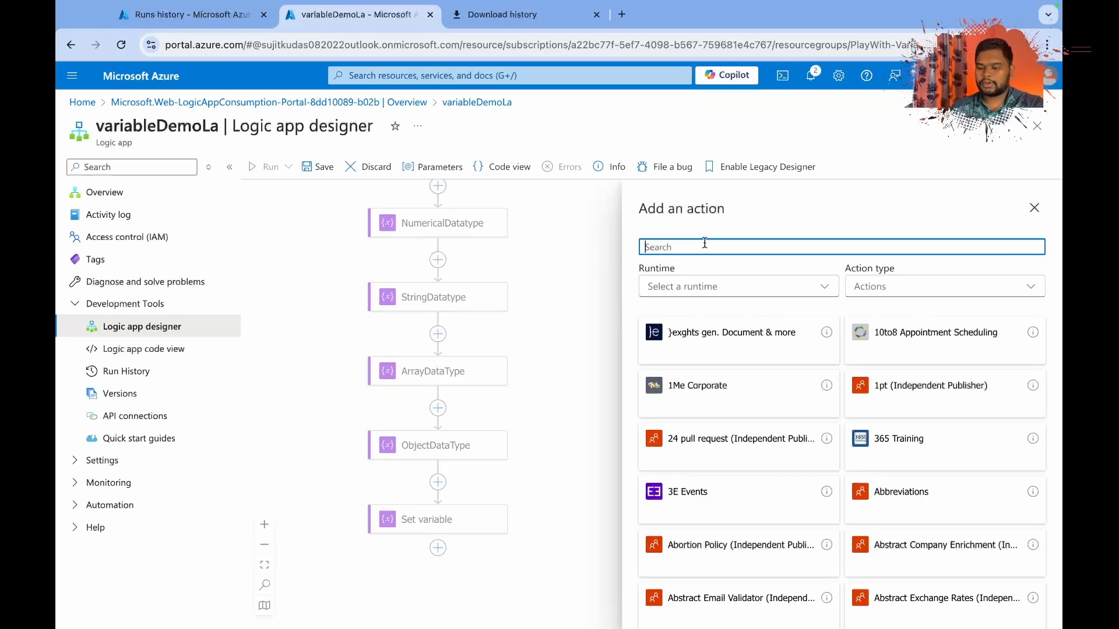
type("vari")
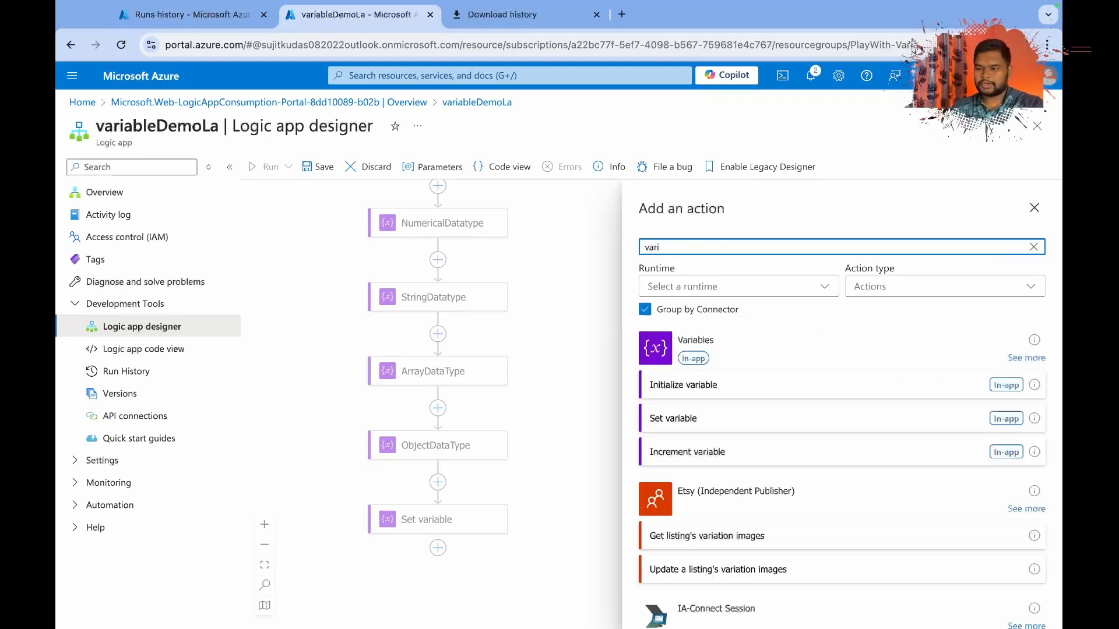
left_click(685, 455)
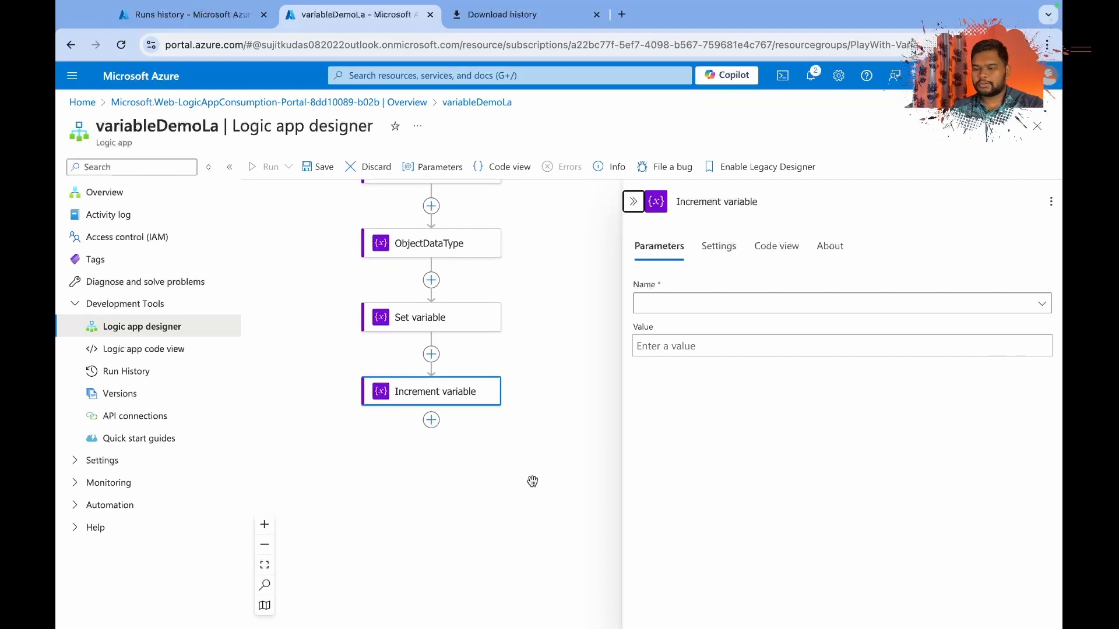
left_click(659, 303)
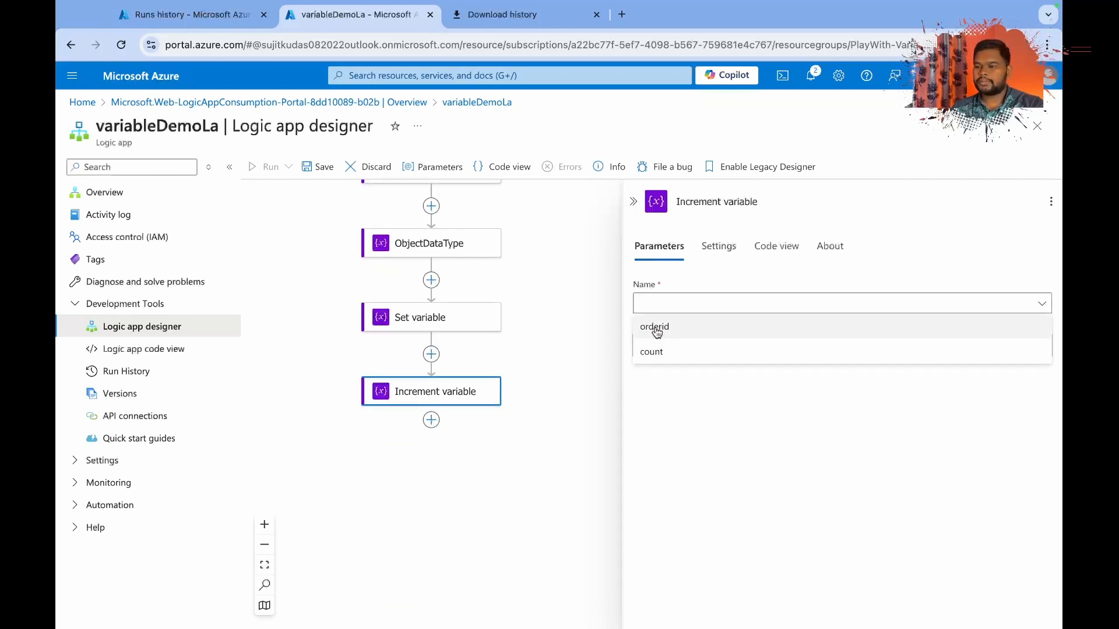
left_click(677, 353)
left_click(660, 347)
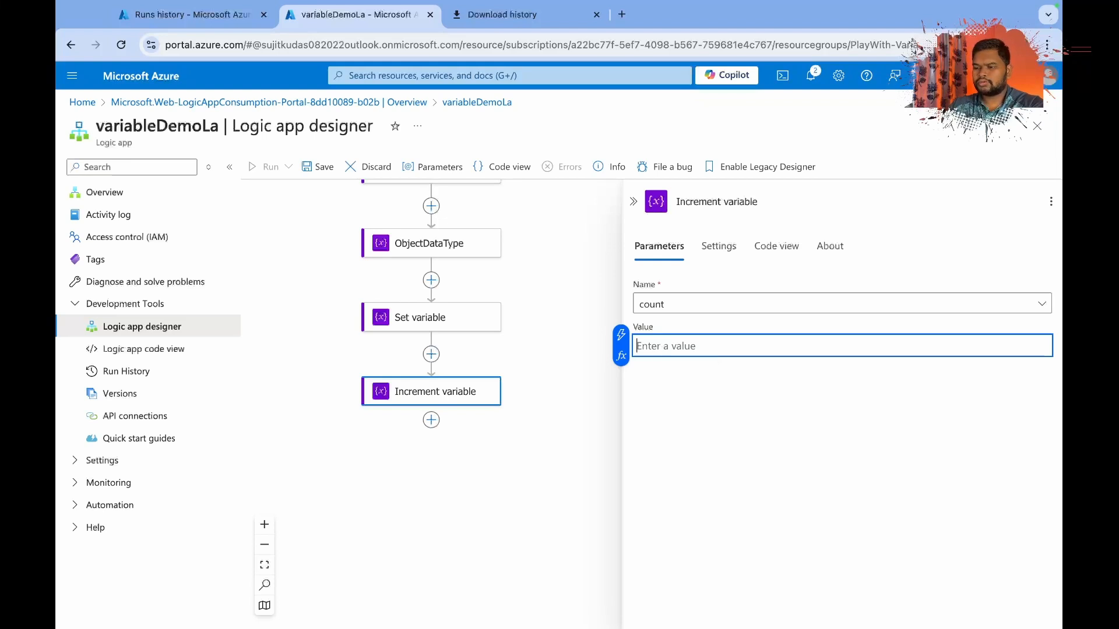
type("10")
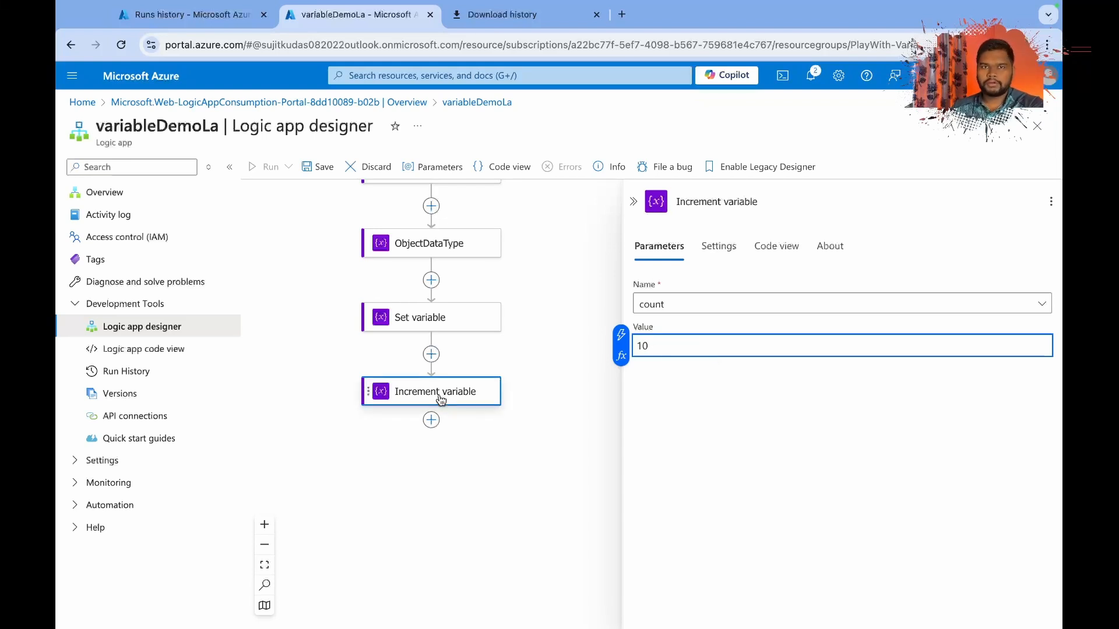
Start adding an action after Increment variable.
left_click(431, 420)
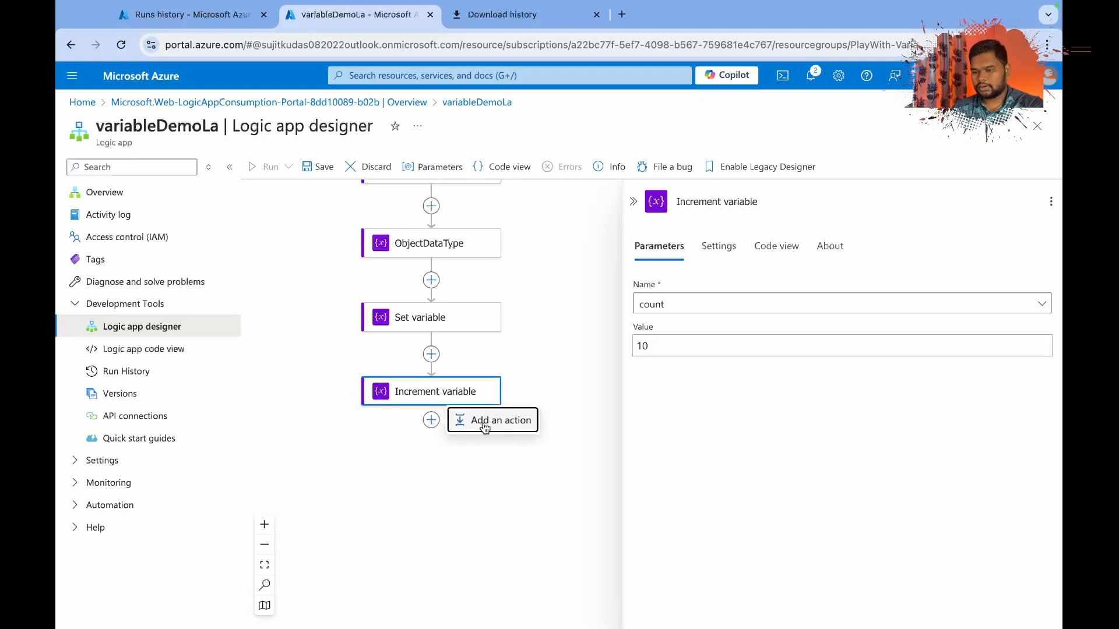
left_click(485, 421)
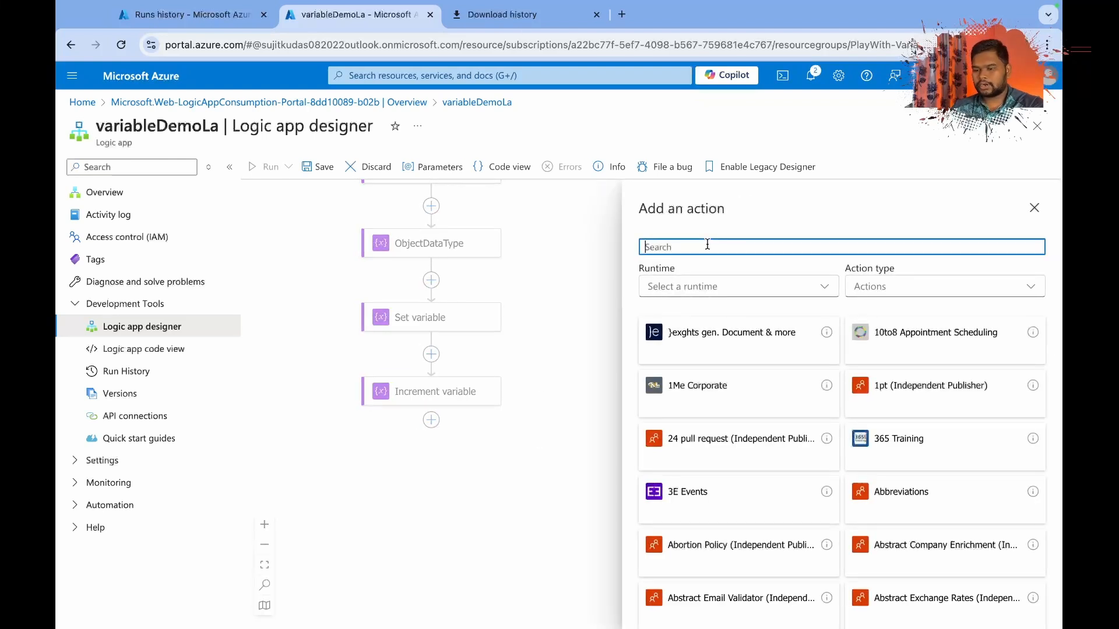
type("de")
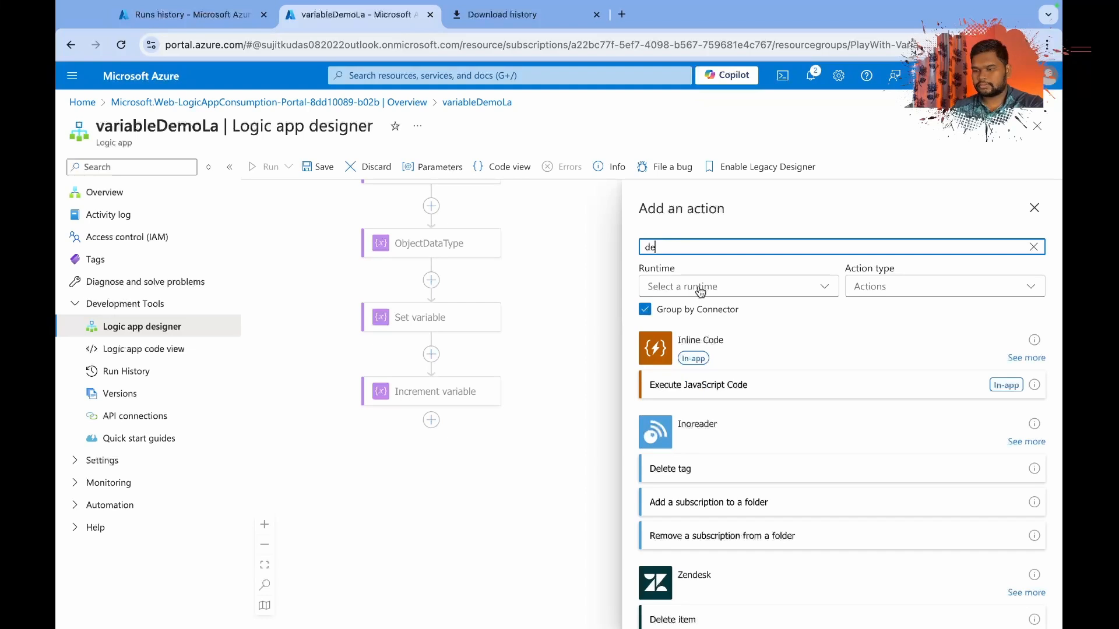
key("BackSpace")
key("BackSpace")
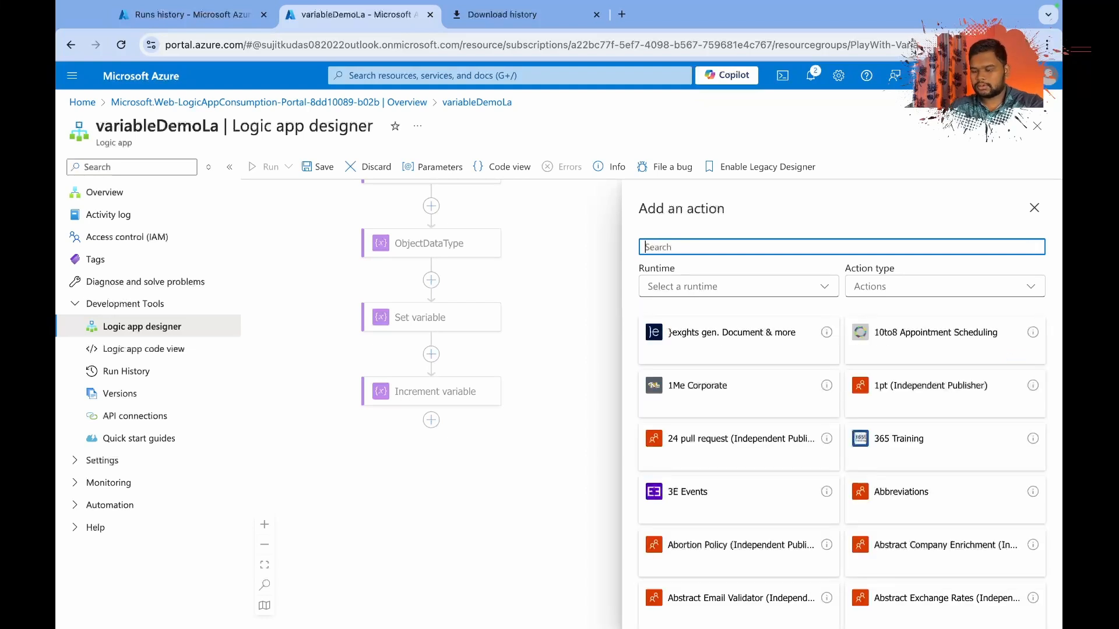
type("coun")
key("BackSpace")
key("BackSpace")
key("BackSpace")
key("BackSpace")
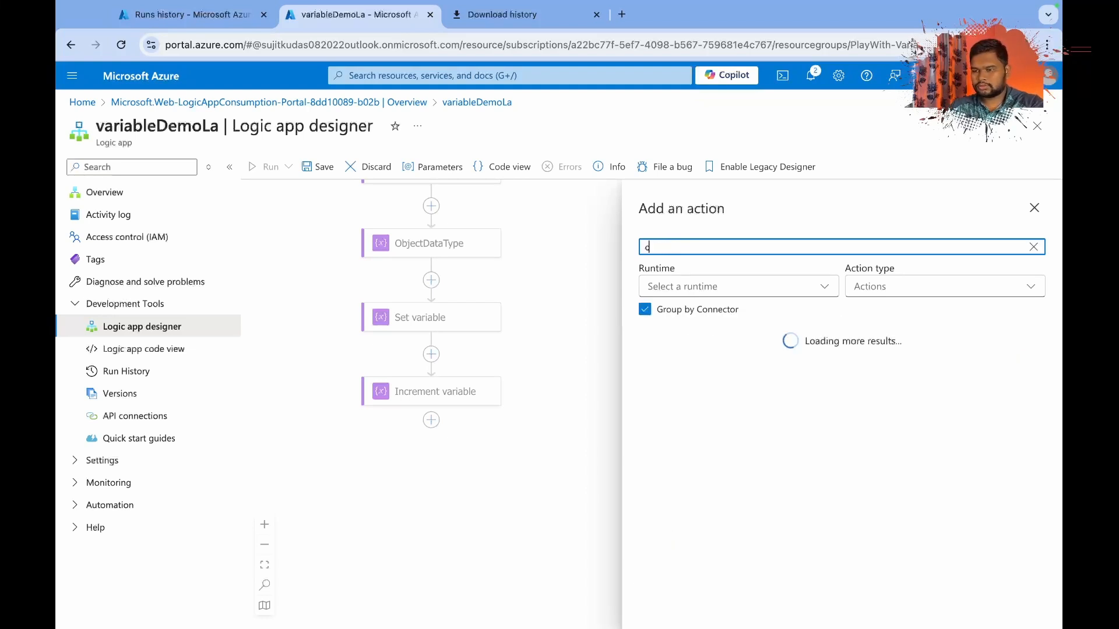
Find the complete set of Variables operations and add a Decrement variable action that reduces count by 5.
type("varti")
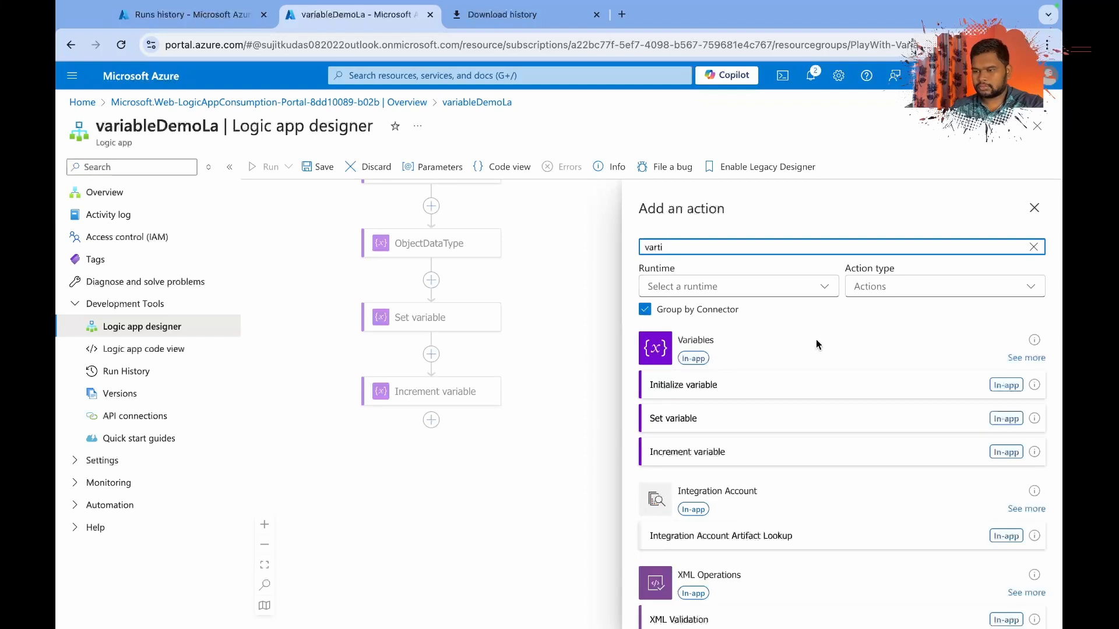
left_click(1042, 367)
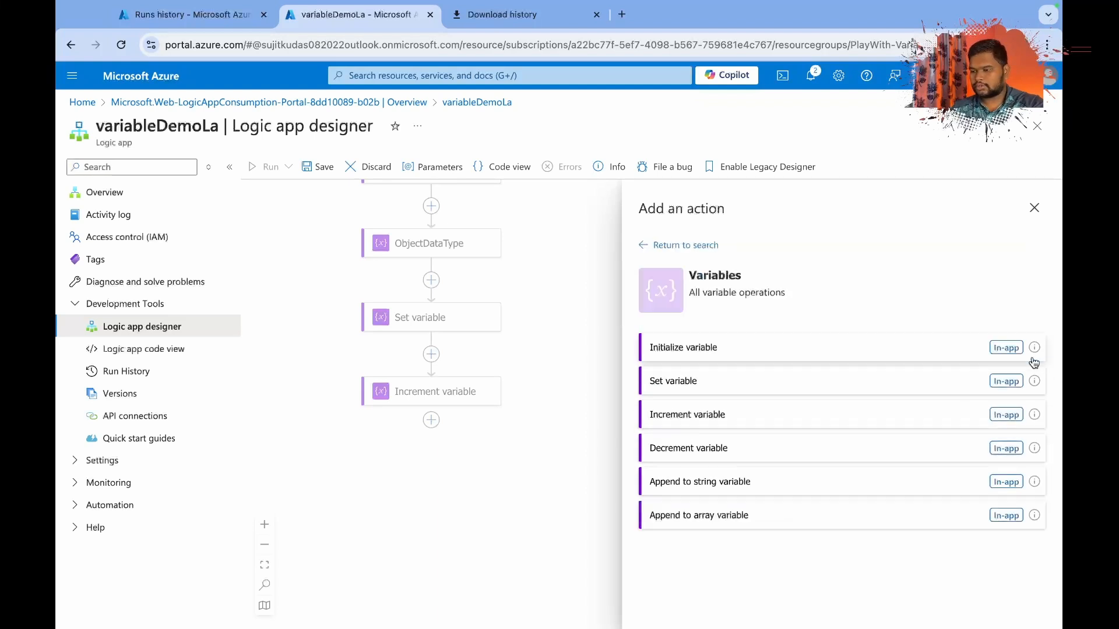
left_click(699, 450)
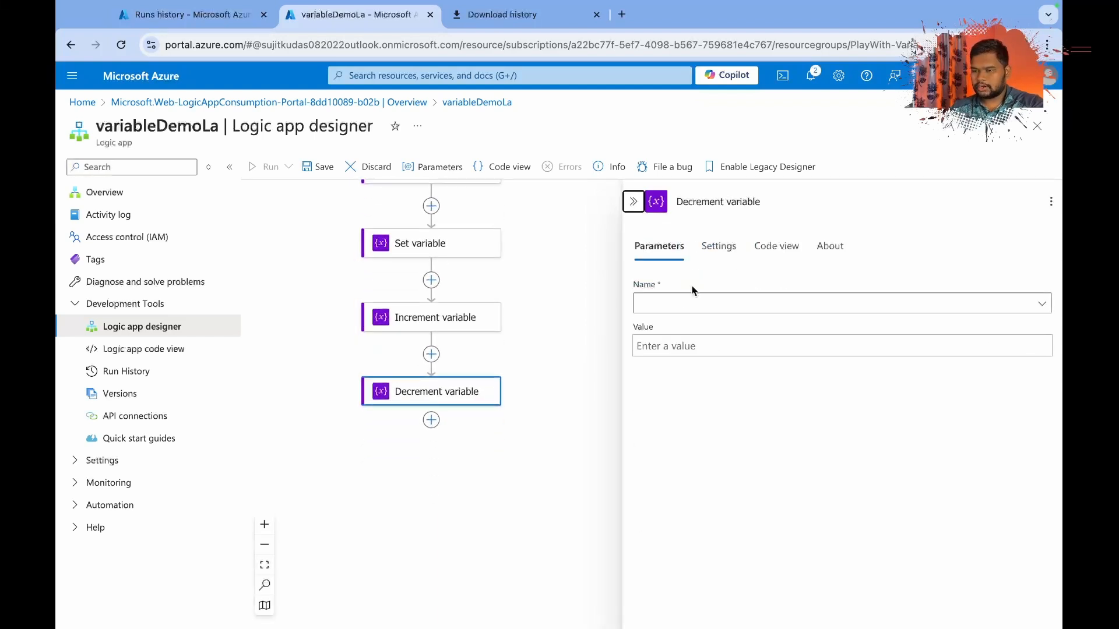
left_click(673, 303)
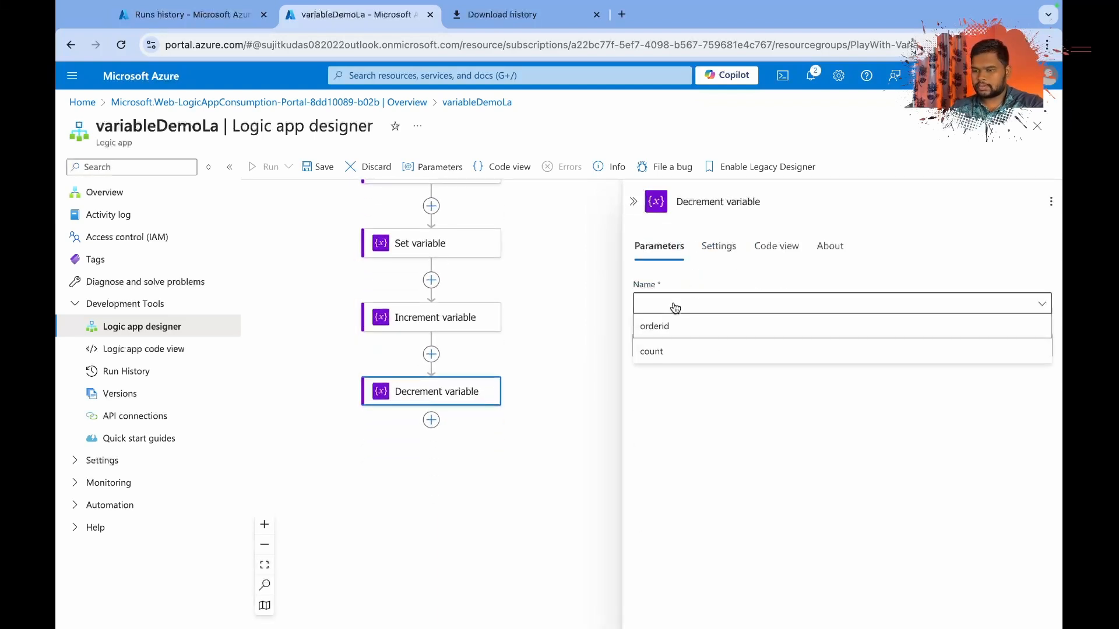
left_click(664, 353)
left_click(662, 347)
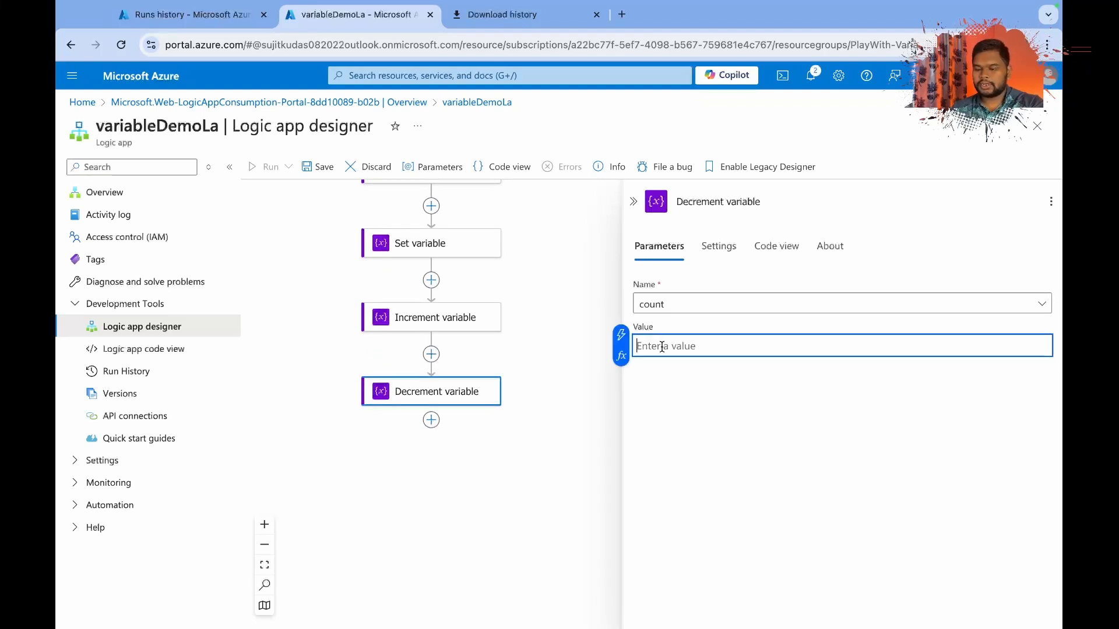
type("5")
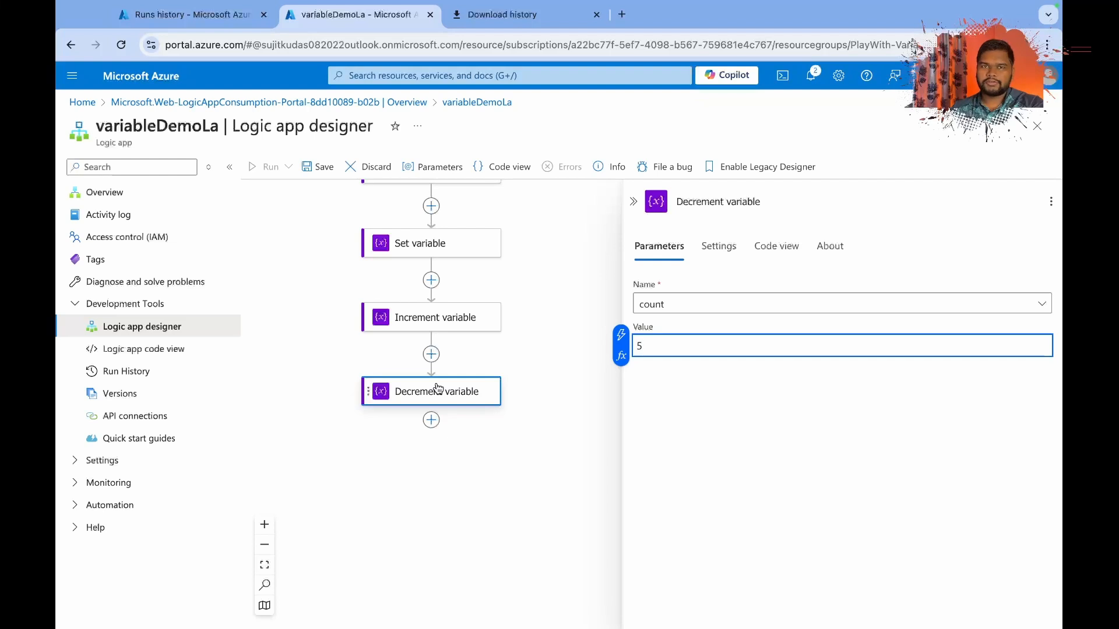
left_click(525, 375)
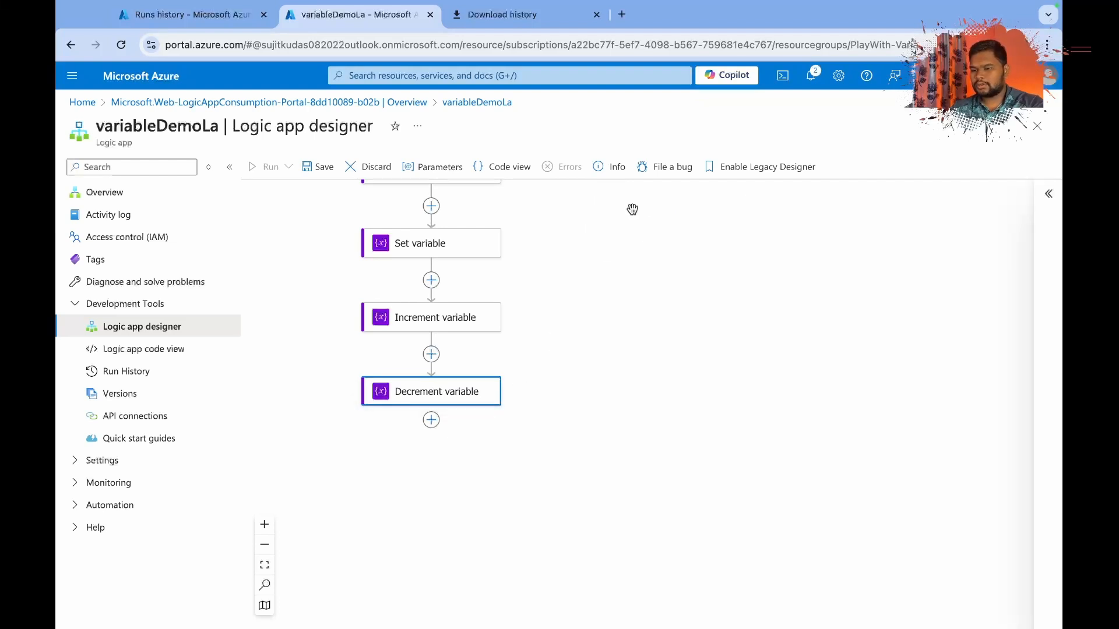
Add an Append to string variable action after Decrement variable, taken from the full set of Variables operations.
left_click(436, 419)
left_click(490, 419)
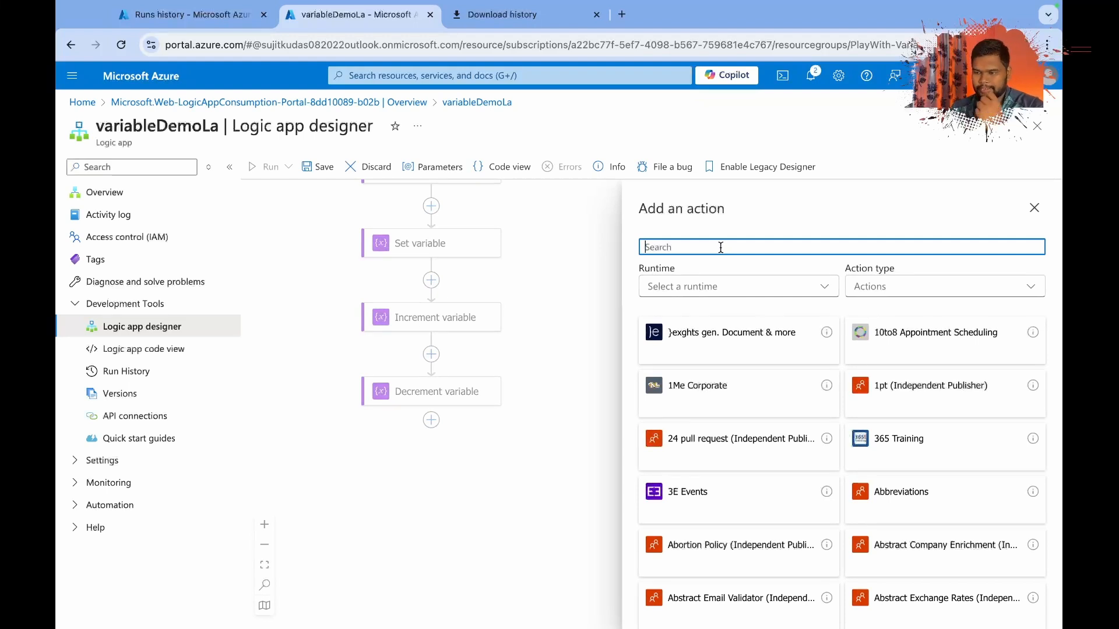
type("varia")
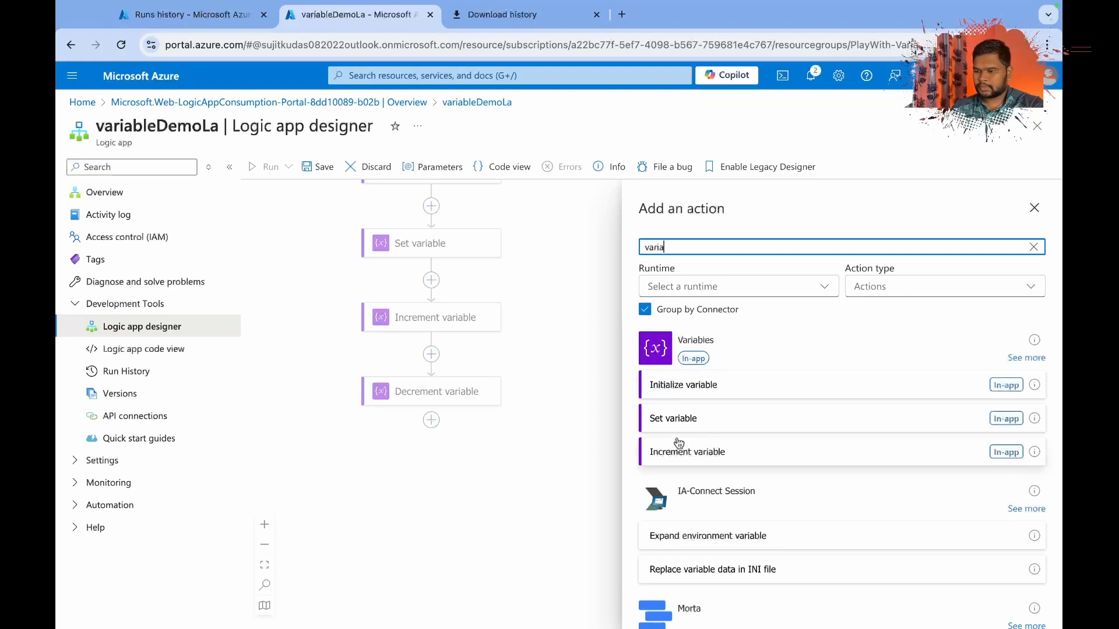
left_click(1026, 358)
left_click(693, 484)
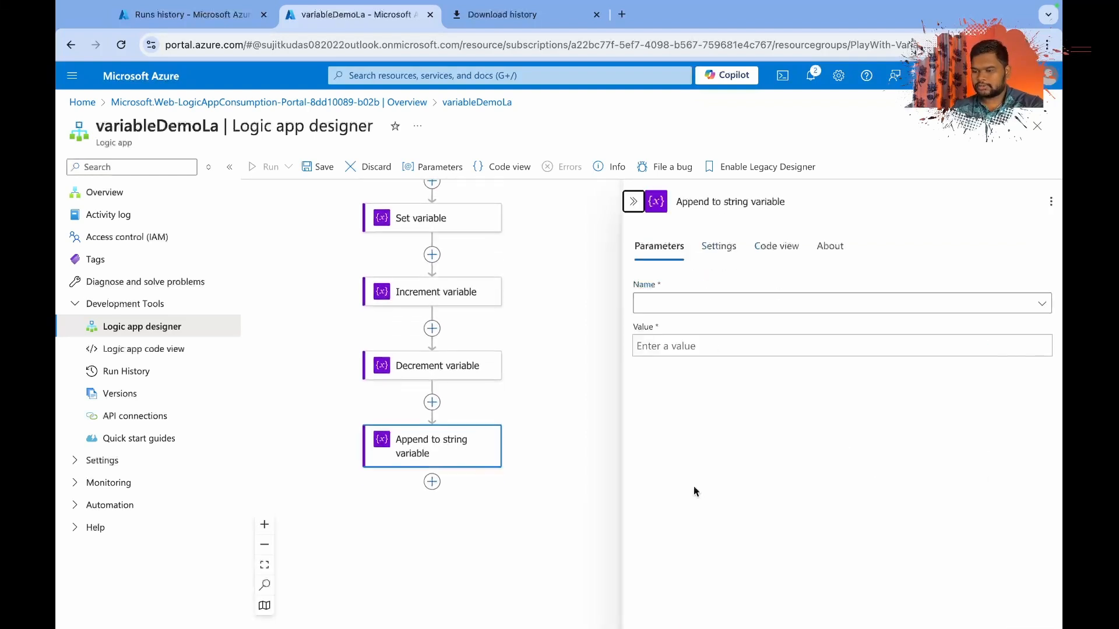
Configure the Append to string variable action to append "Azure Intigration" to orderstatus.
left_click(658, 304)
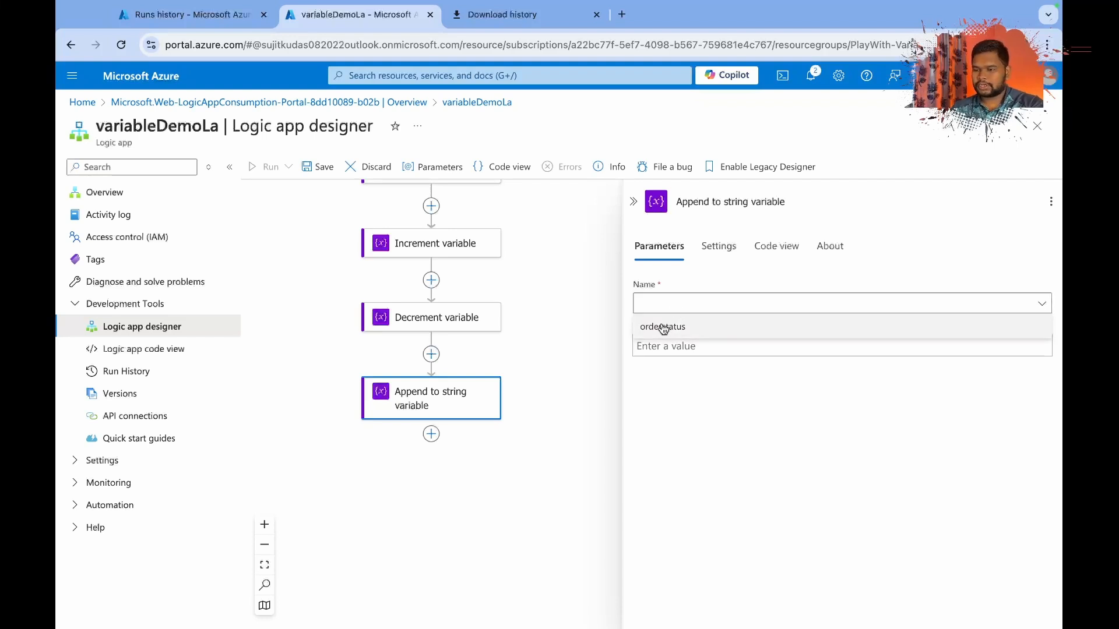
left_click(663, 327)
left_click(664, 343)
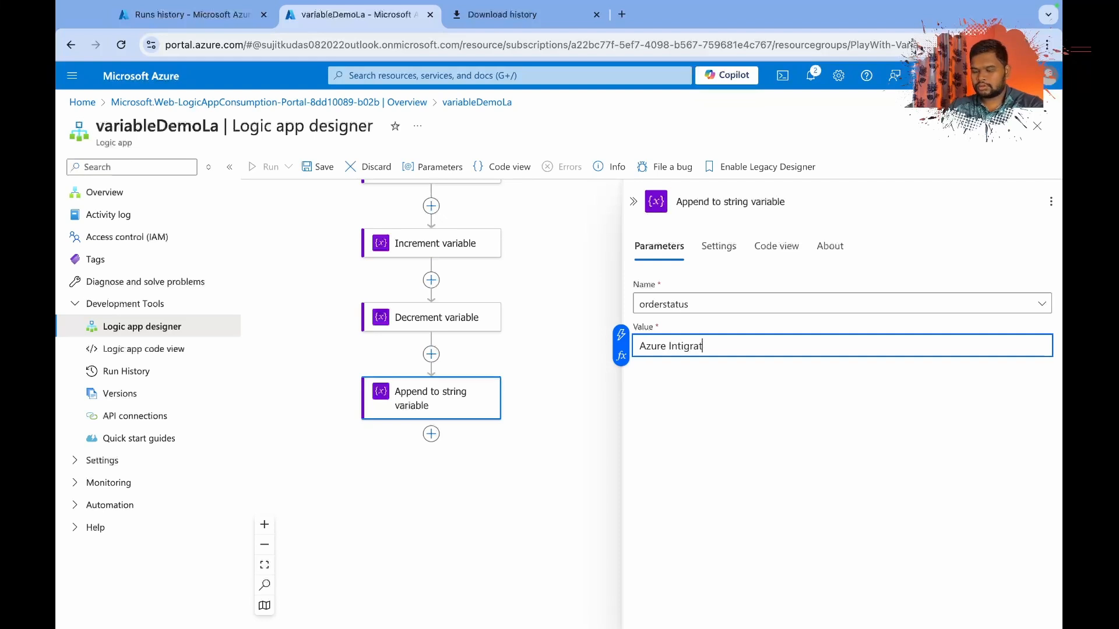
left_click(663, 497)
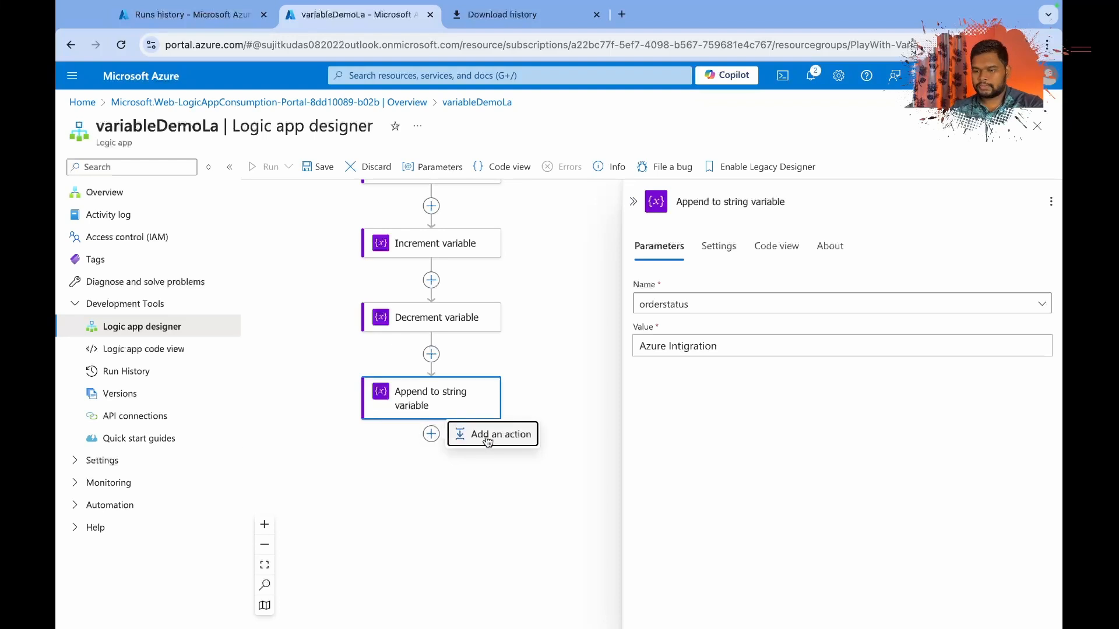
Add an Append to array variable action after Append to string variable.
left_click(460, 434)
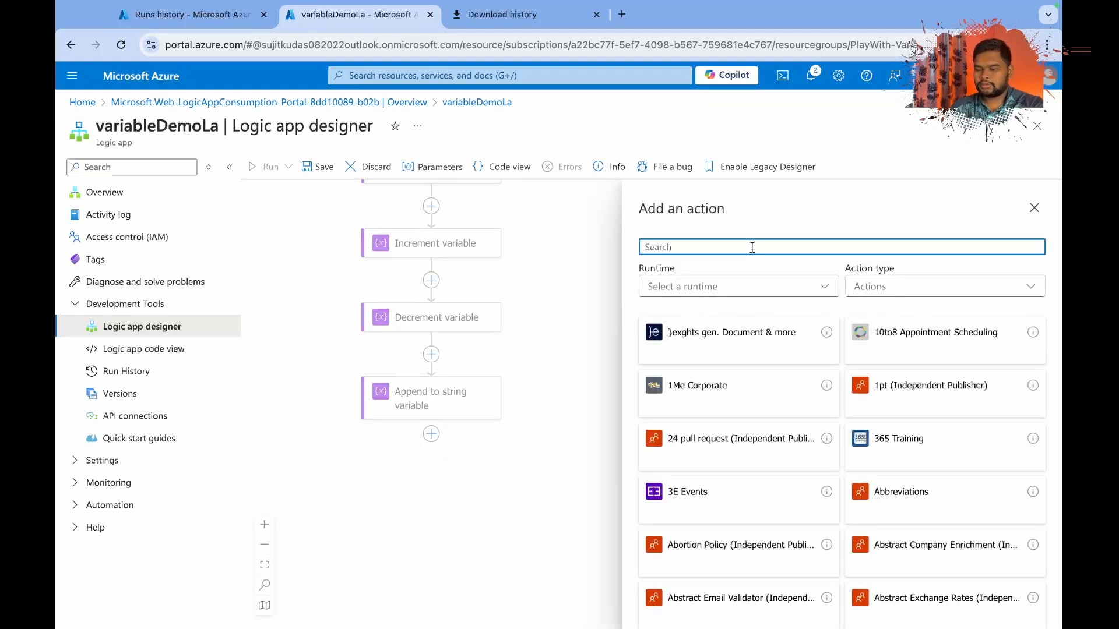
type("append ")
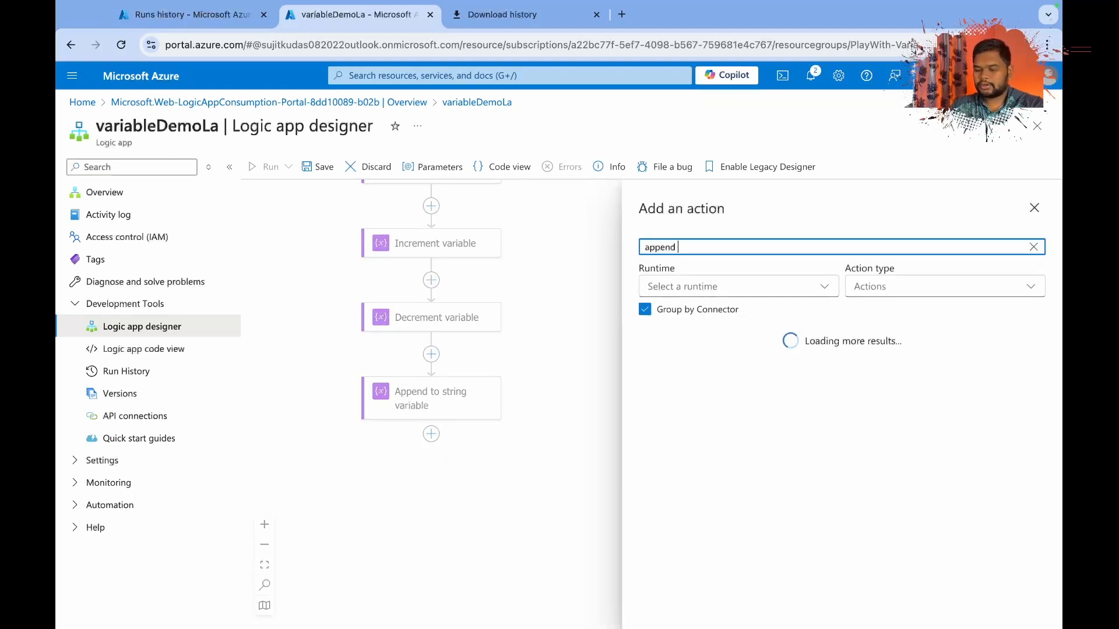
type("arr")
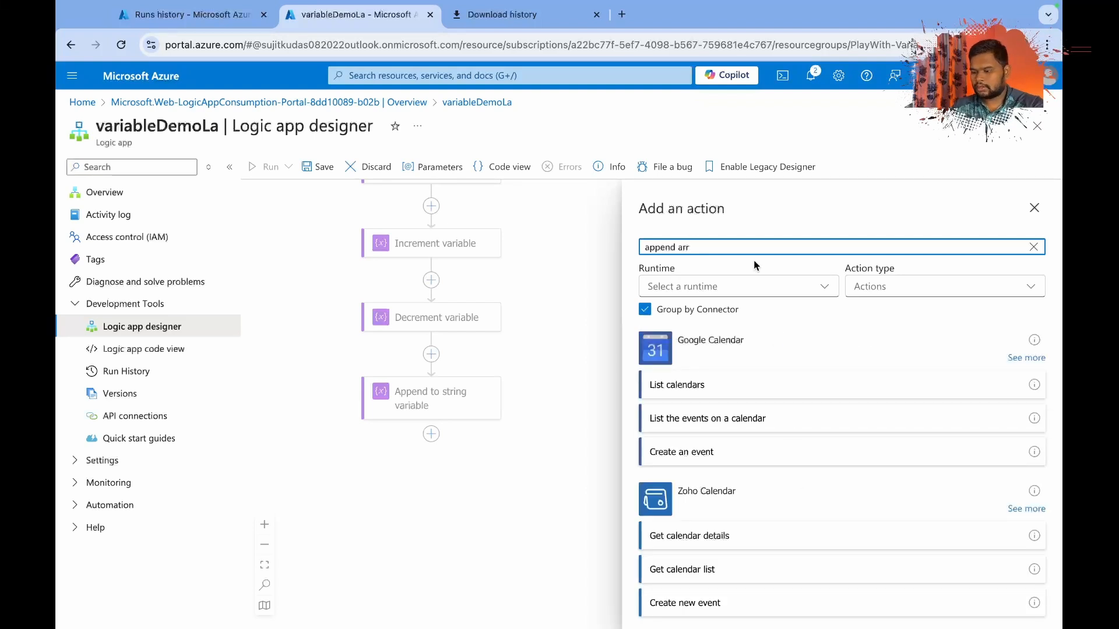
key("BackSpace")
key("BackSpace")
key("BackSpace")
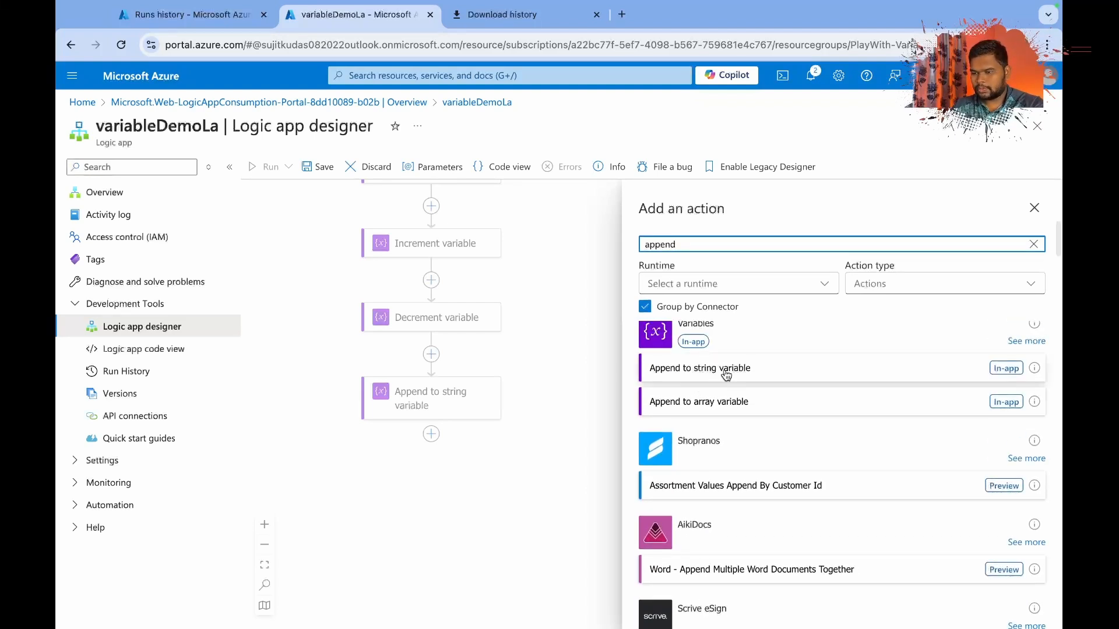
left_click(721, 403)
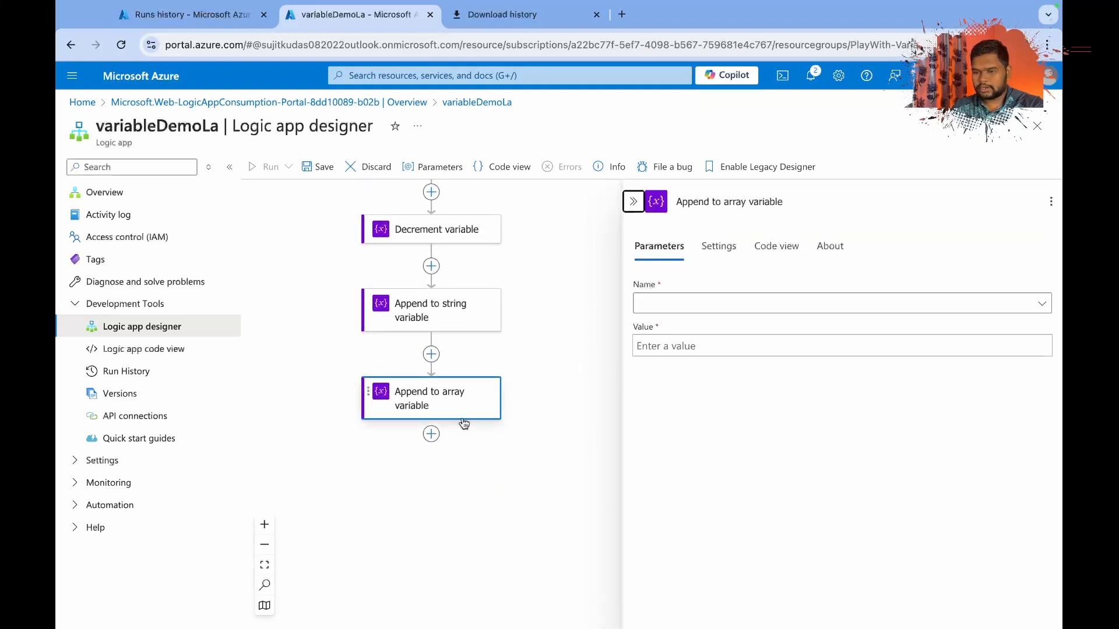
Choose items as the variable that the Append to array variable action extends.
left_click(647, 302)
left_click(649, 303)
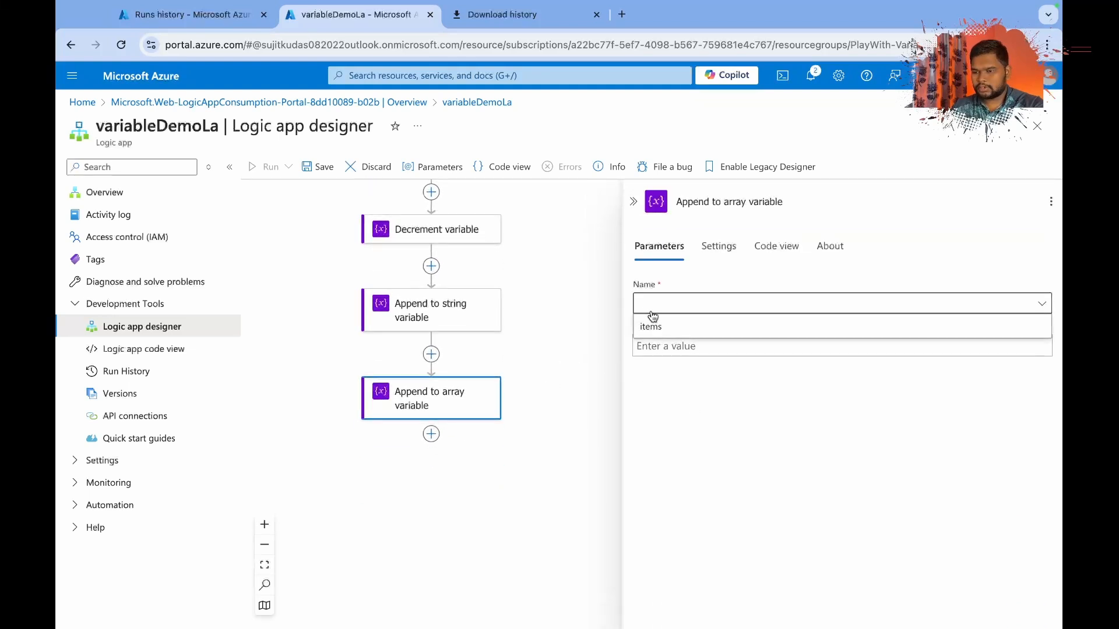
left_click(652, 328)
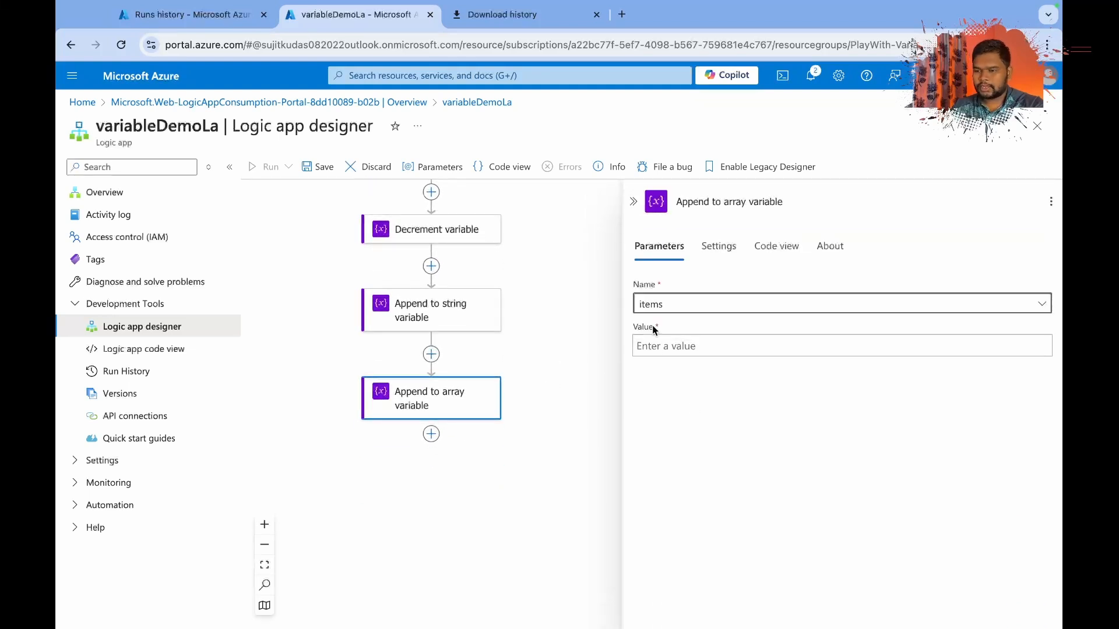
Copy the PROD003 Headphones object from the request body in Postman and paste it as the value of Append to array variable.
left_click(661, 344)
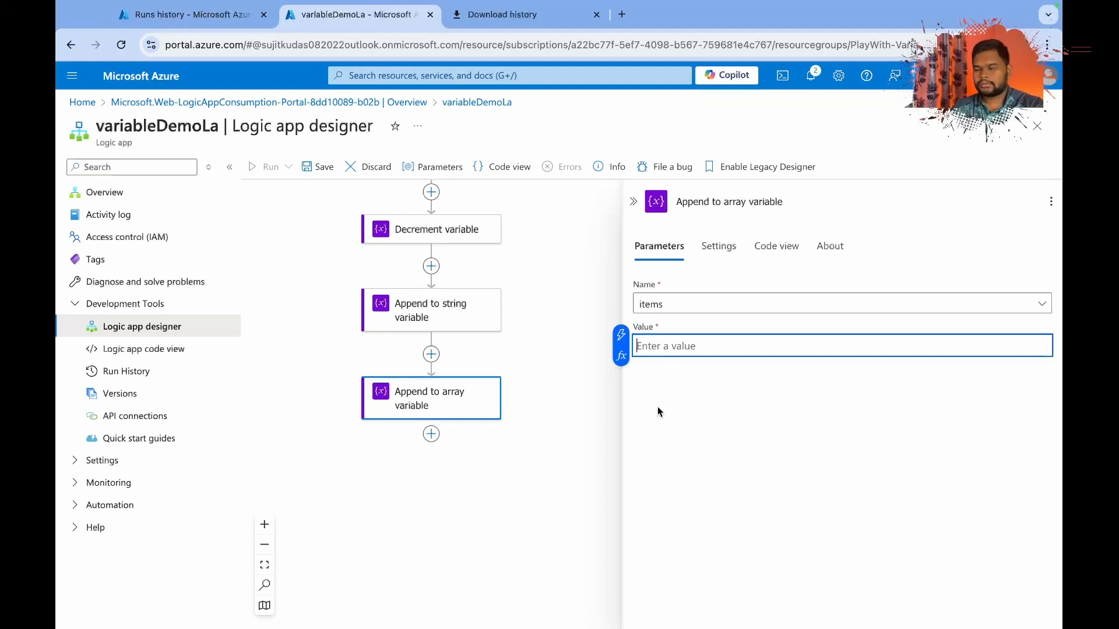
key("ctrl+Right")
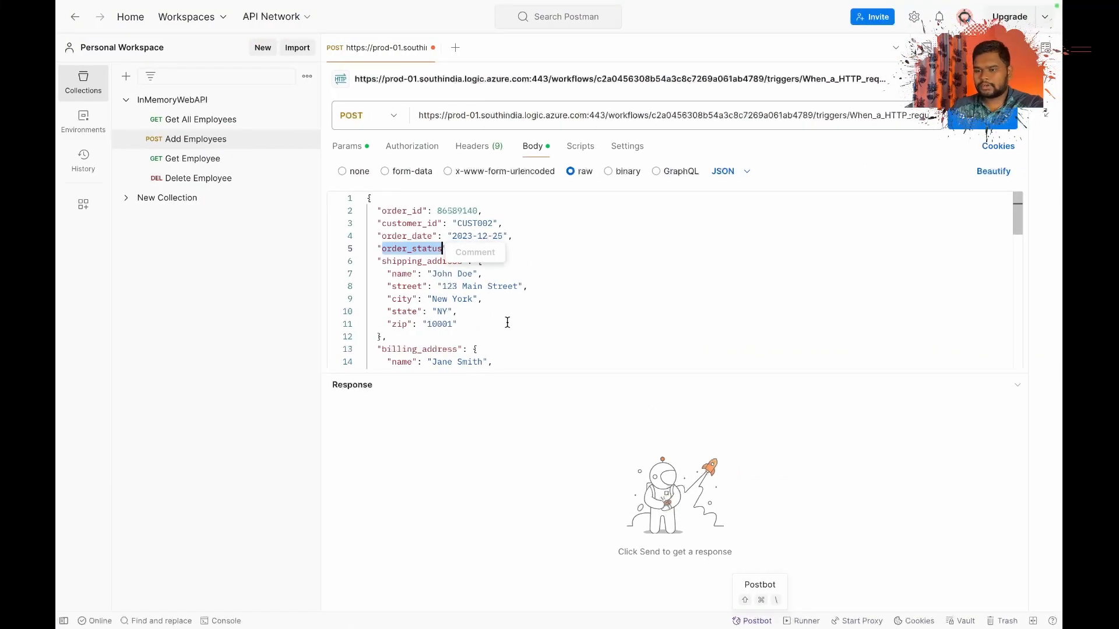
scroll(508, 322, "down", 6)
scroll(507, 322, "down", 1)
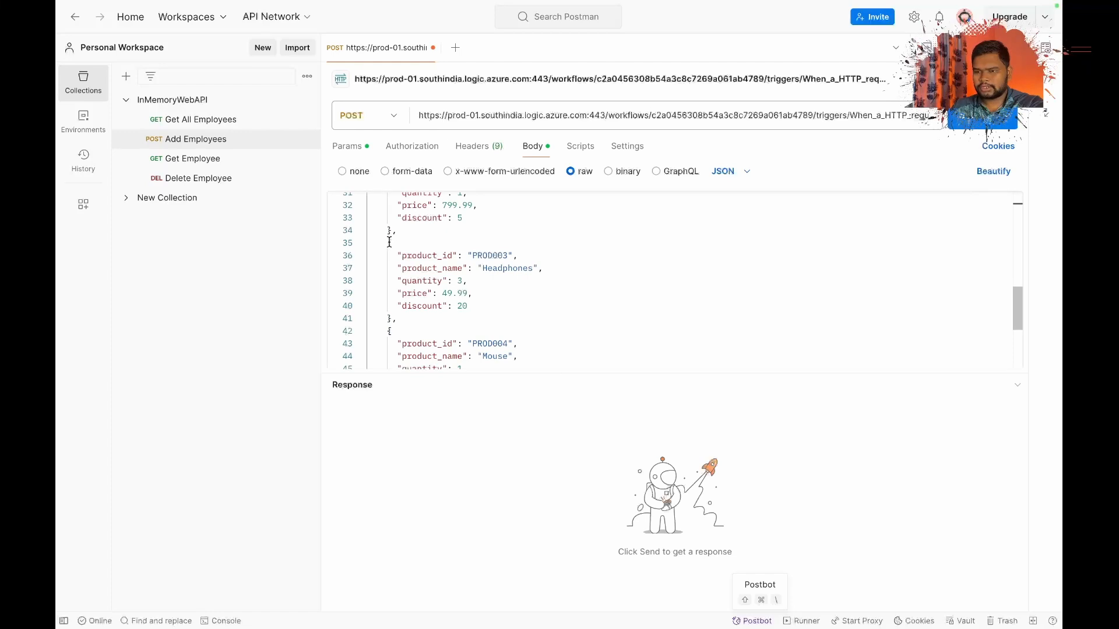
left_click_drag(389, 241, 391, 318)
key("ctrl+c")
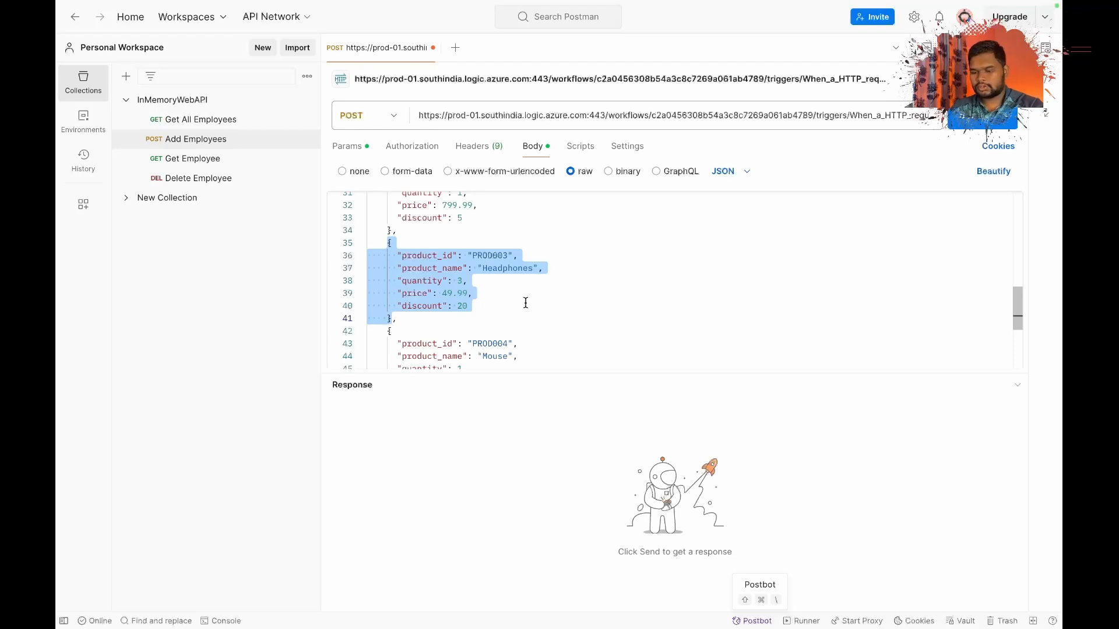
key("super+Tab")
left_click(642, 348)
key("ctrl+v")
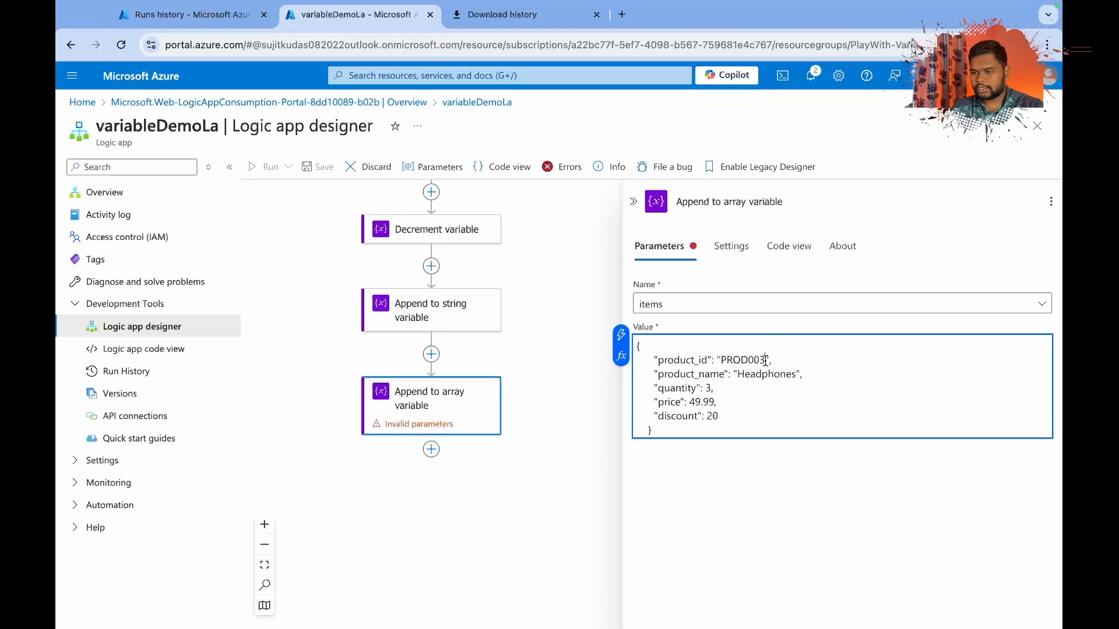
Edit the pasted product object to product_id PROD006, product_name Lights, quantity 4 and discount 2.
key("BackSpace")
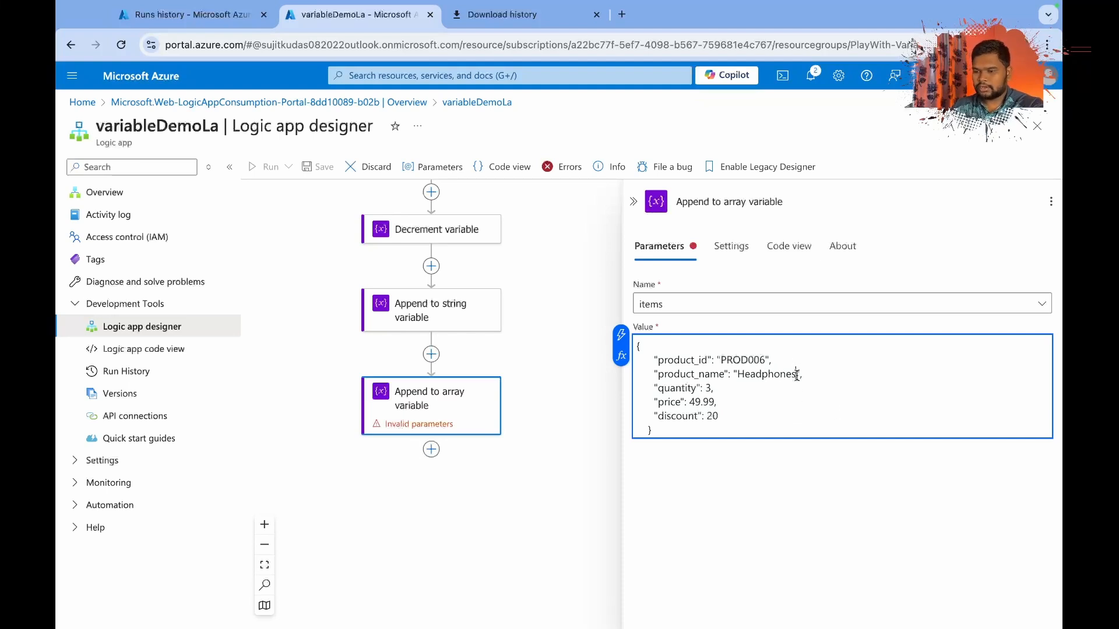
key("BackSpace")
key("BackSpace")
key("BackSpace")
key("BackSpace")
key("BackSpace")
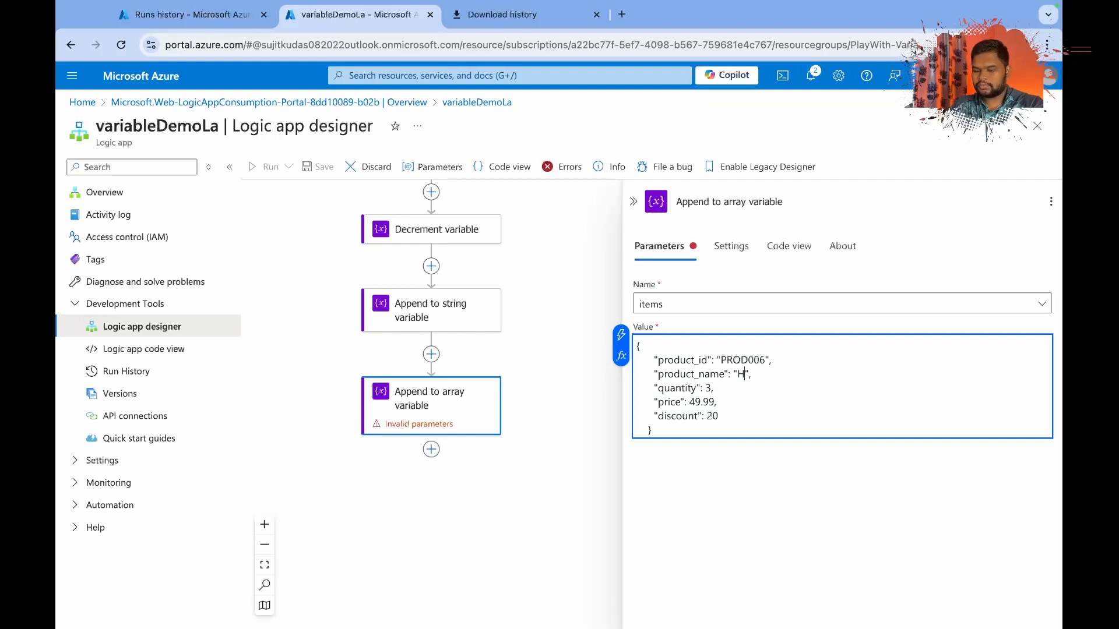
type("Lights")
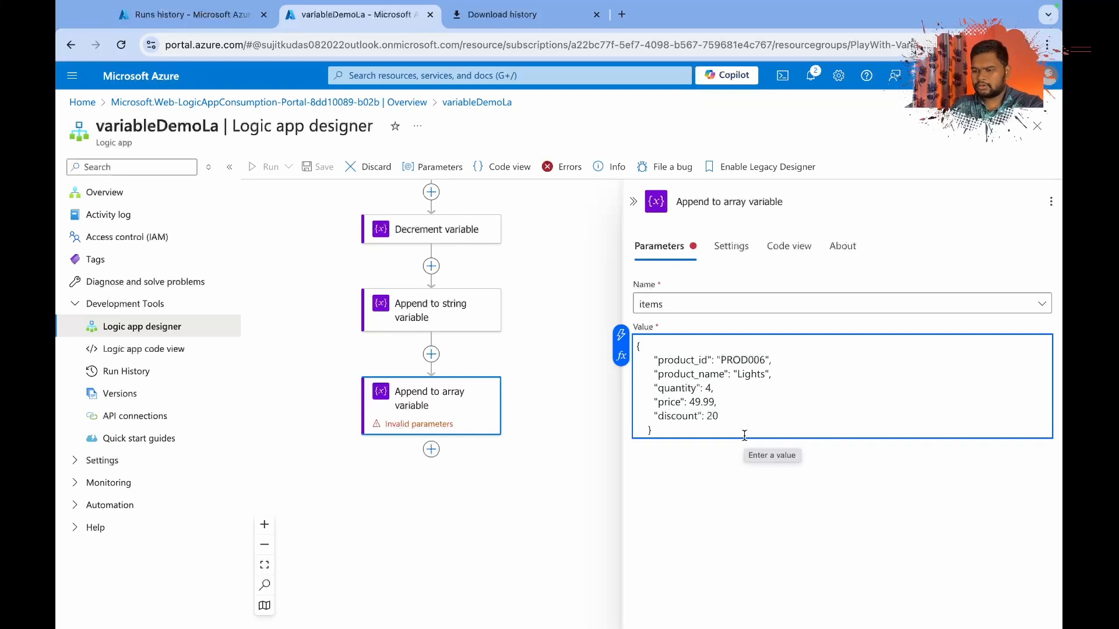
key("BackSpace")
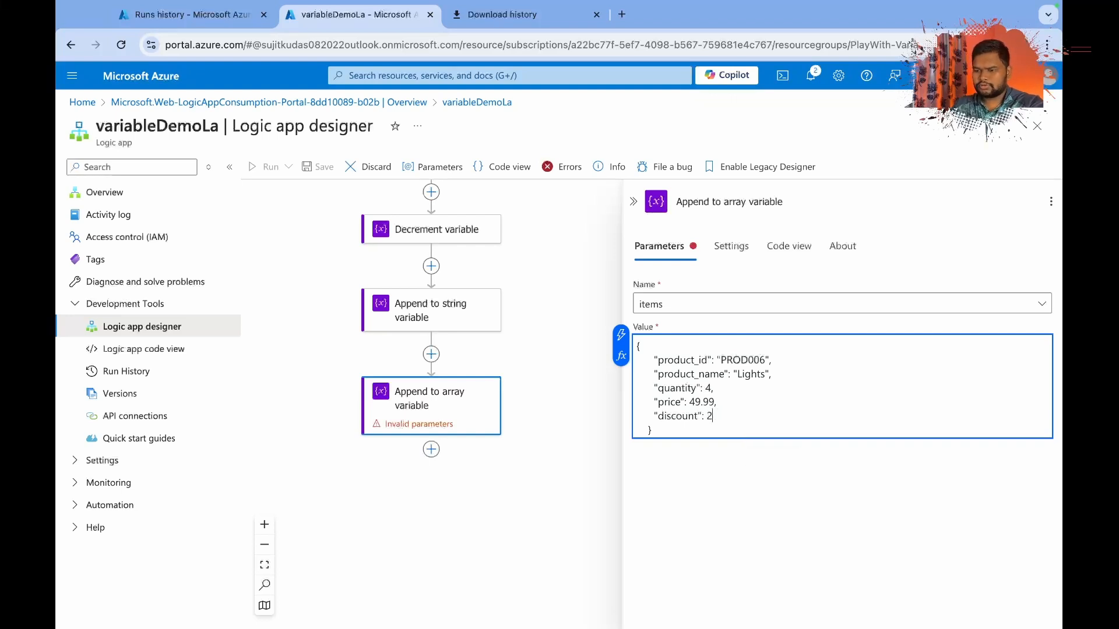
left_click(694, 495)
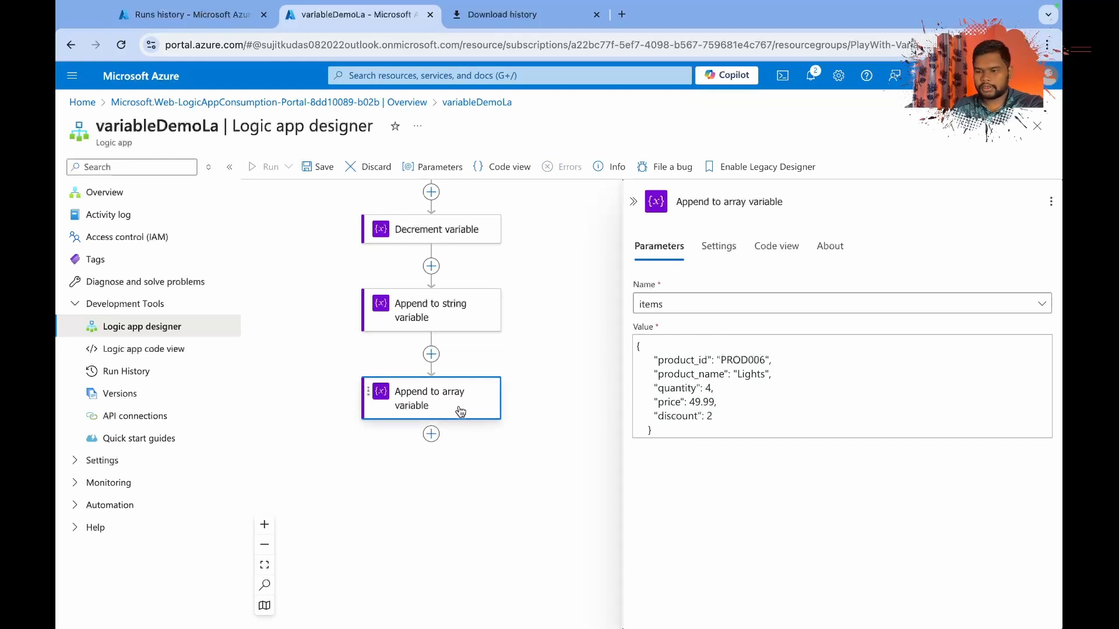
Add a Response action from the Request connector after Append to array variable.
left_click(429, 436)
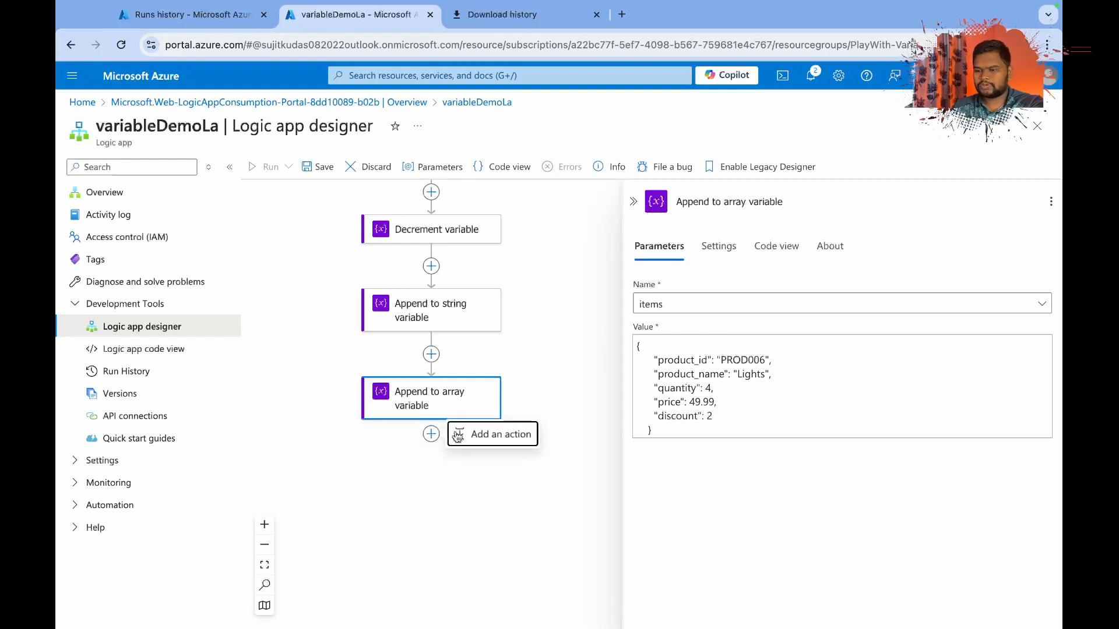
left_click(466, 434)
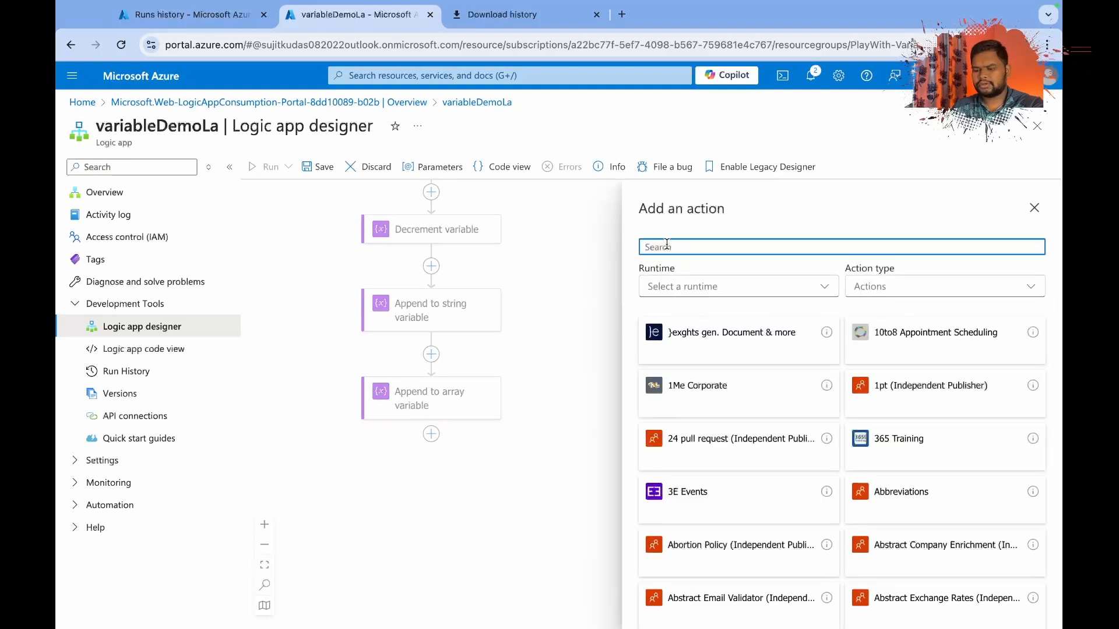
type("res")
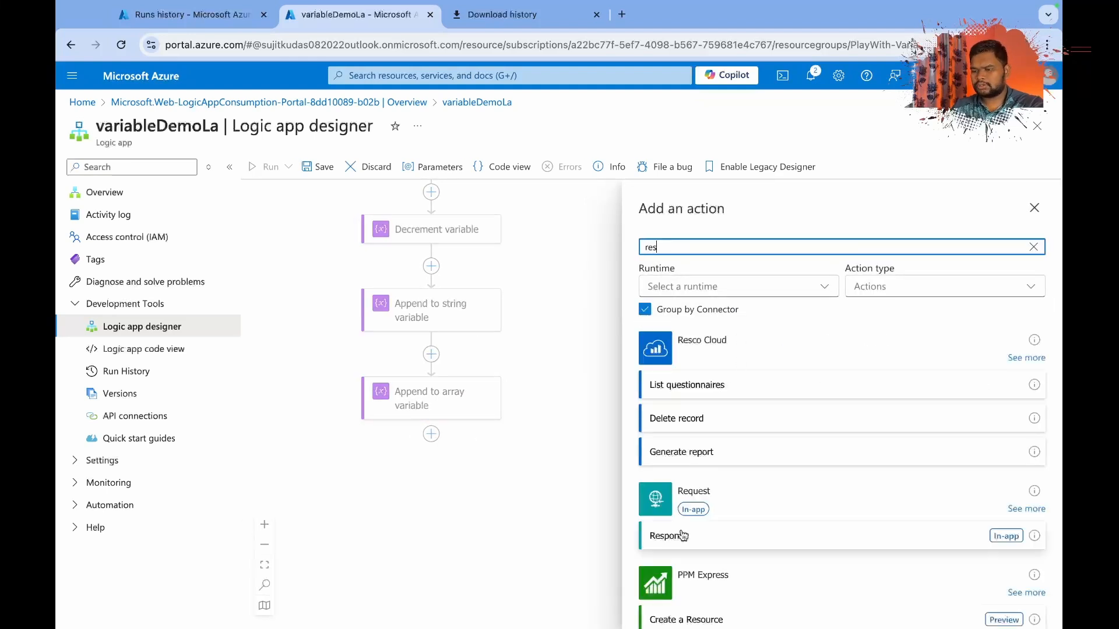
left_click(682, 536)
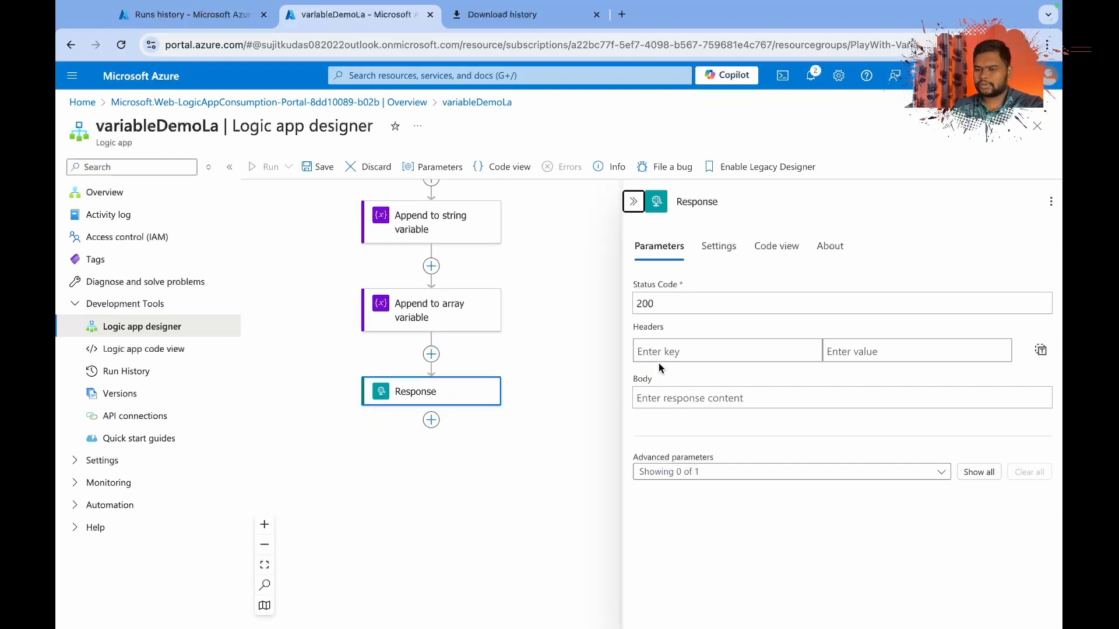
Review the parameters and run-after settings of Append to string variable, and return to the Response action's parameters.
scroll(485, 356, "up", 3)
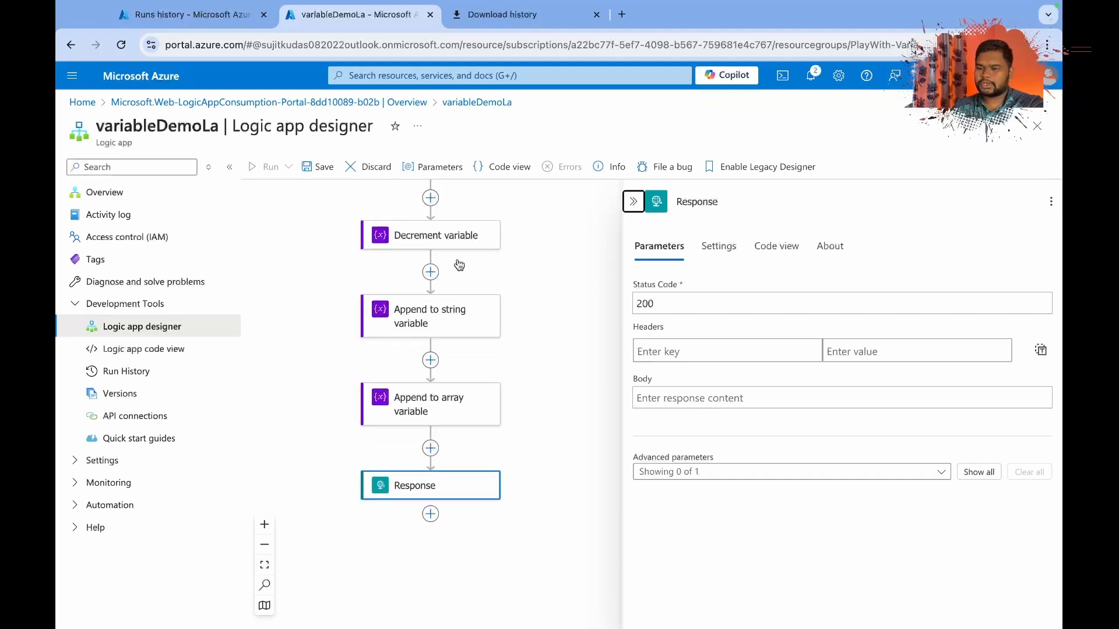
left_click(401, 325)
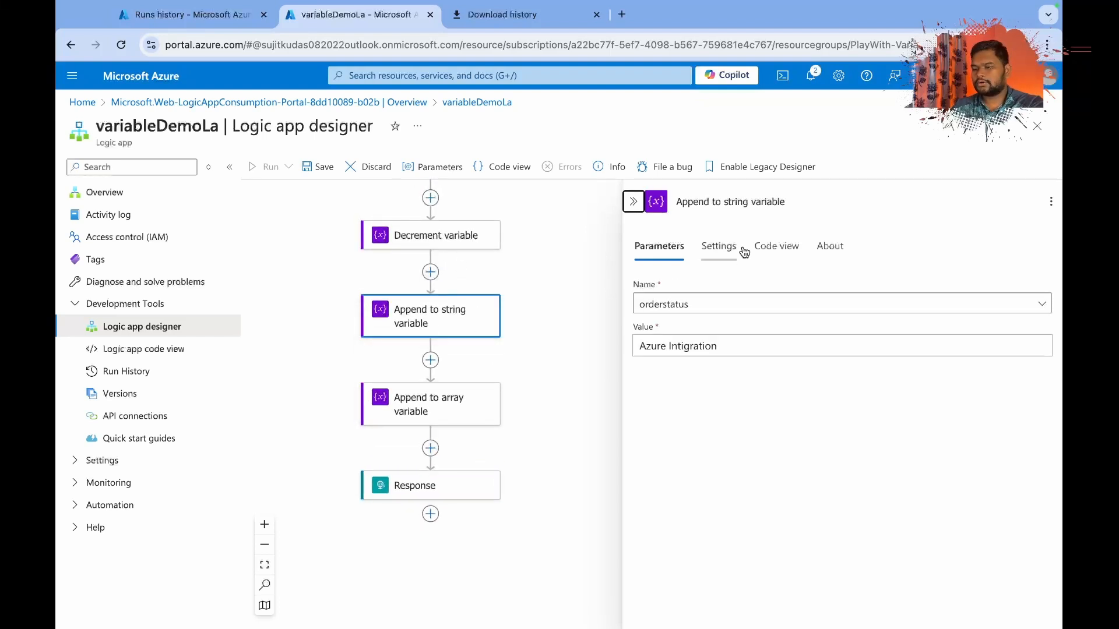
left_click(719, 246)
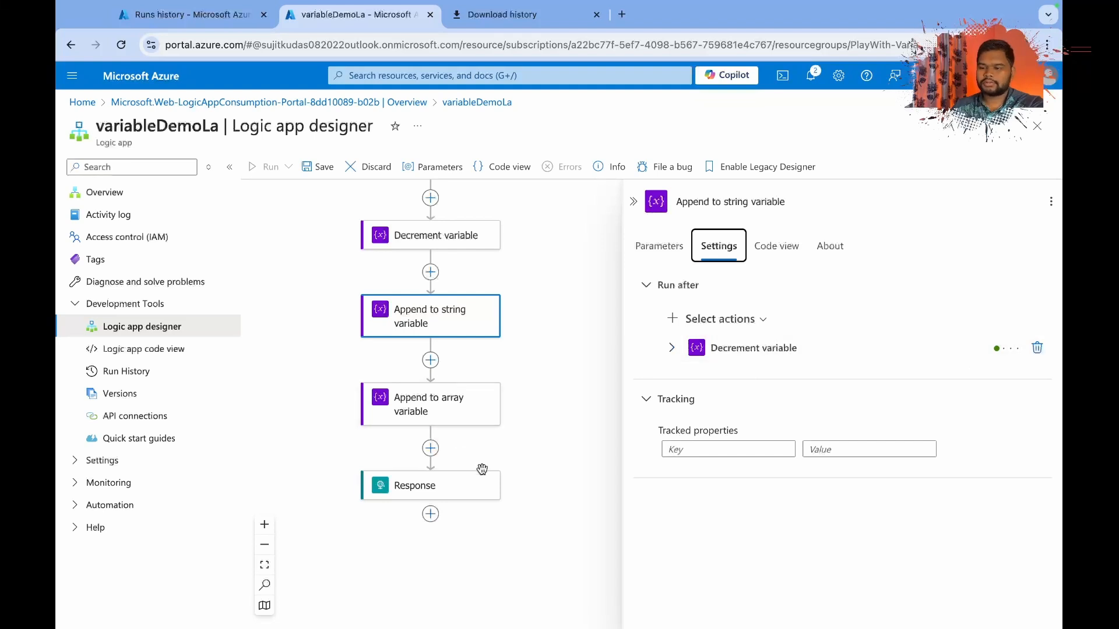
left_click(442, 485)
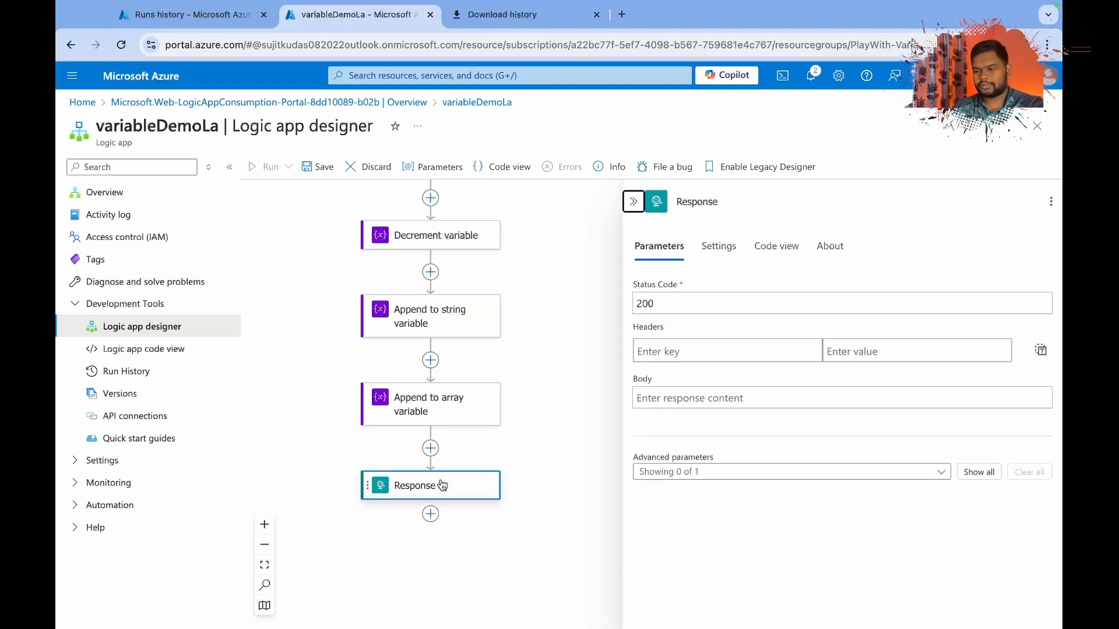
left_click(519, 436)
left_click(460, 487)
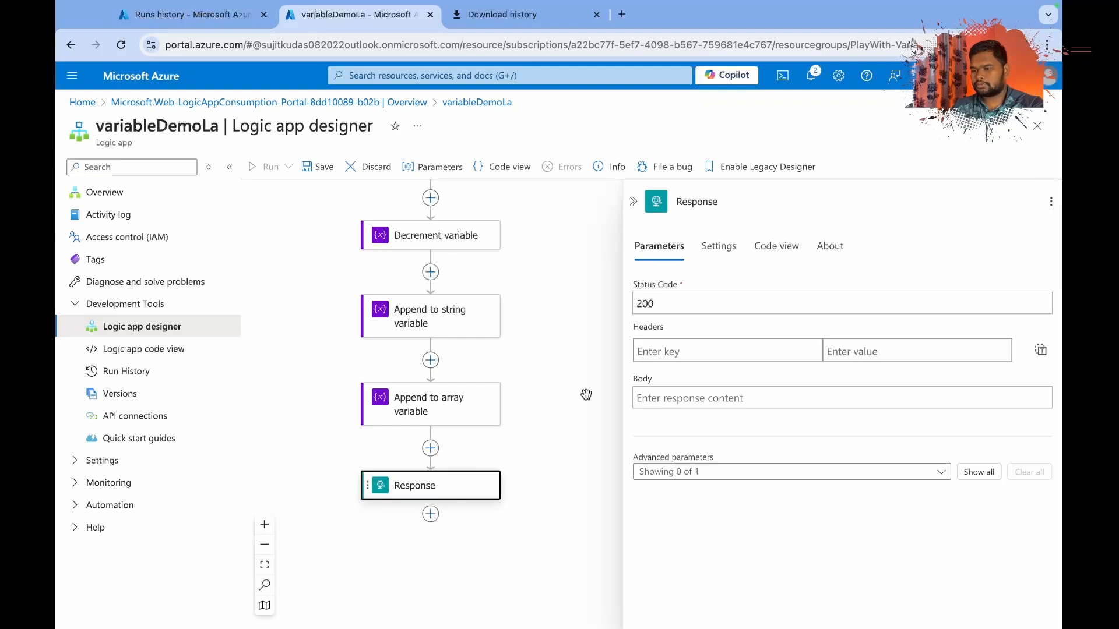
Set the Response action's body to the Body dynamic content of the HTTP request trigger.
left_click(640, 398)
left_click(622, 387)
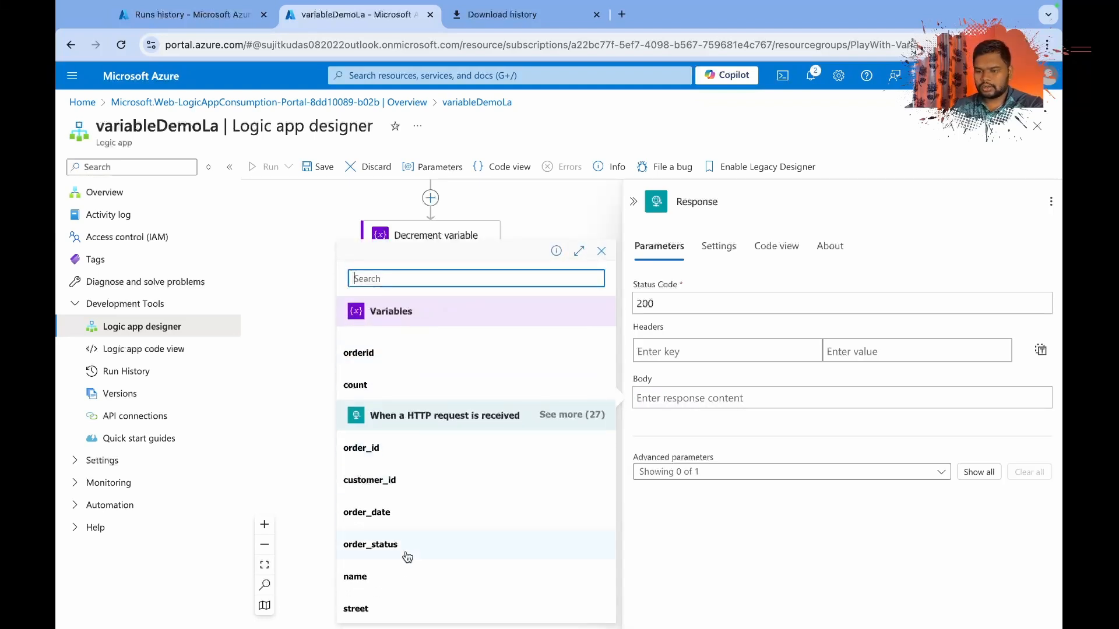
left_click(572, 415)
scroll(437, 542, "down", 10)
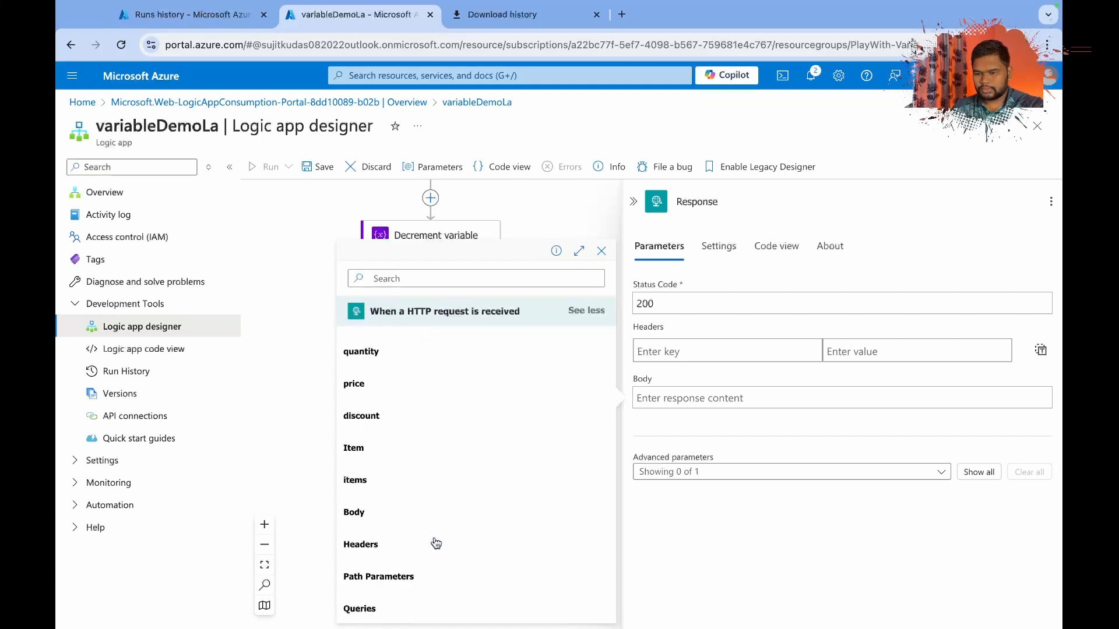
left_click(367, 512)
scroll(524, 578, "up", 5)
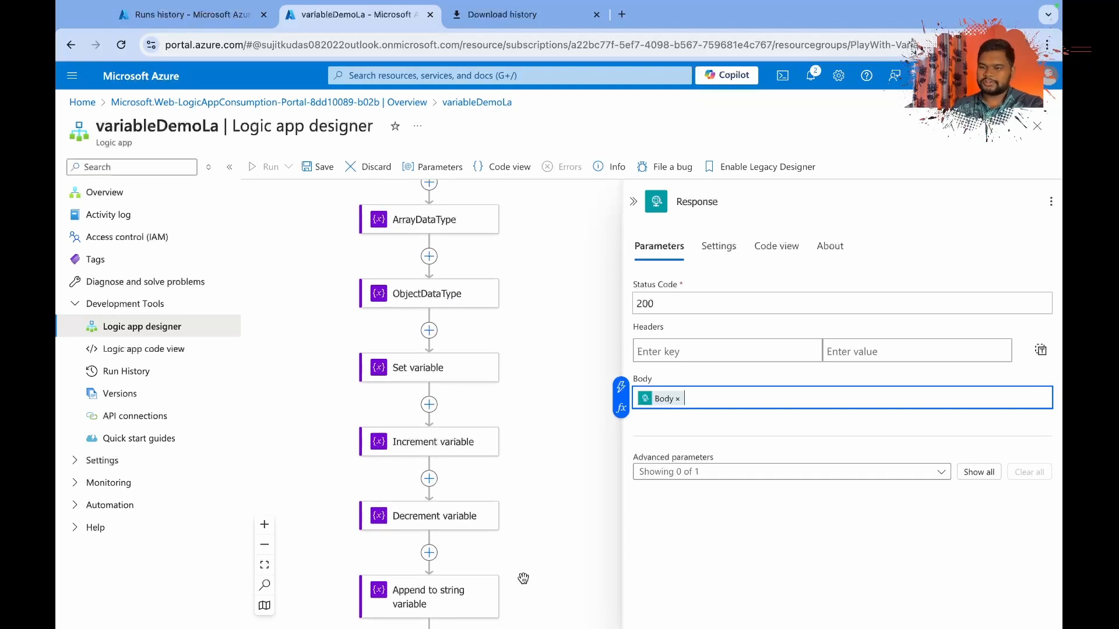
Save the logic app, switch to Postman and send the POST request, reviewing the returned response body.
left_click(315, 168)
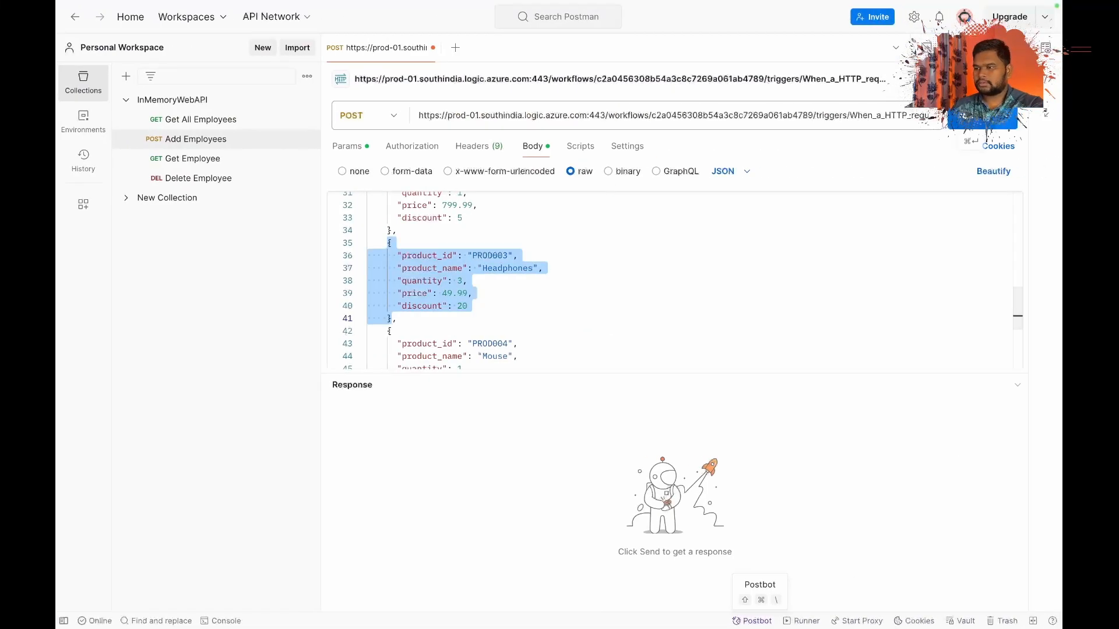
left_click(982, 116)
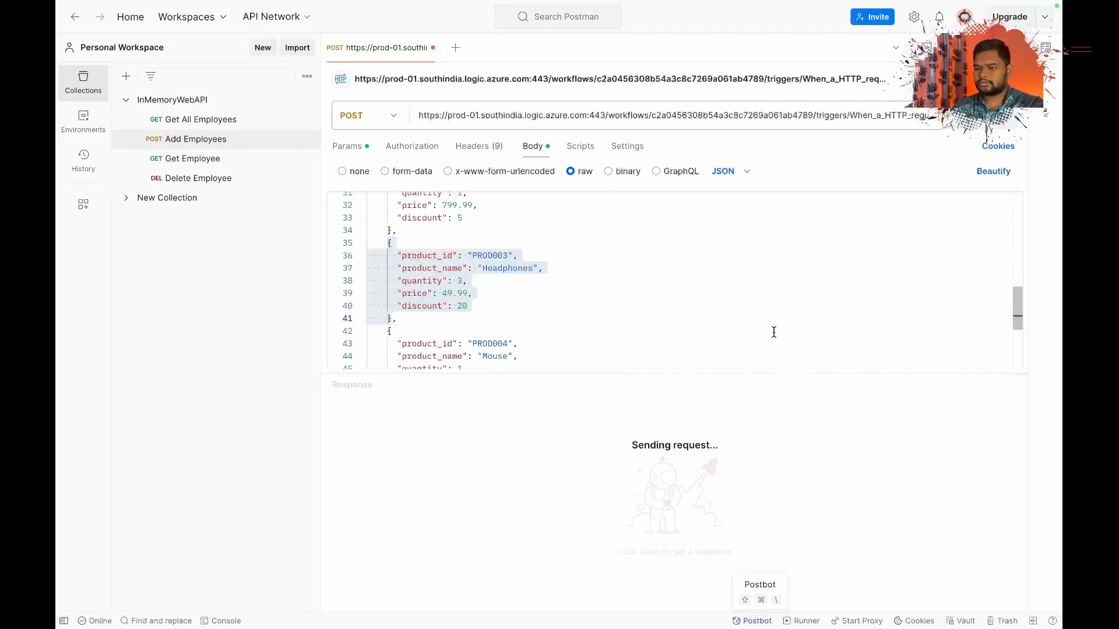
scroll(536, 510, "down", 10)
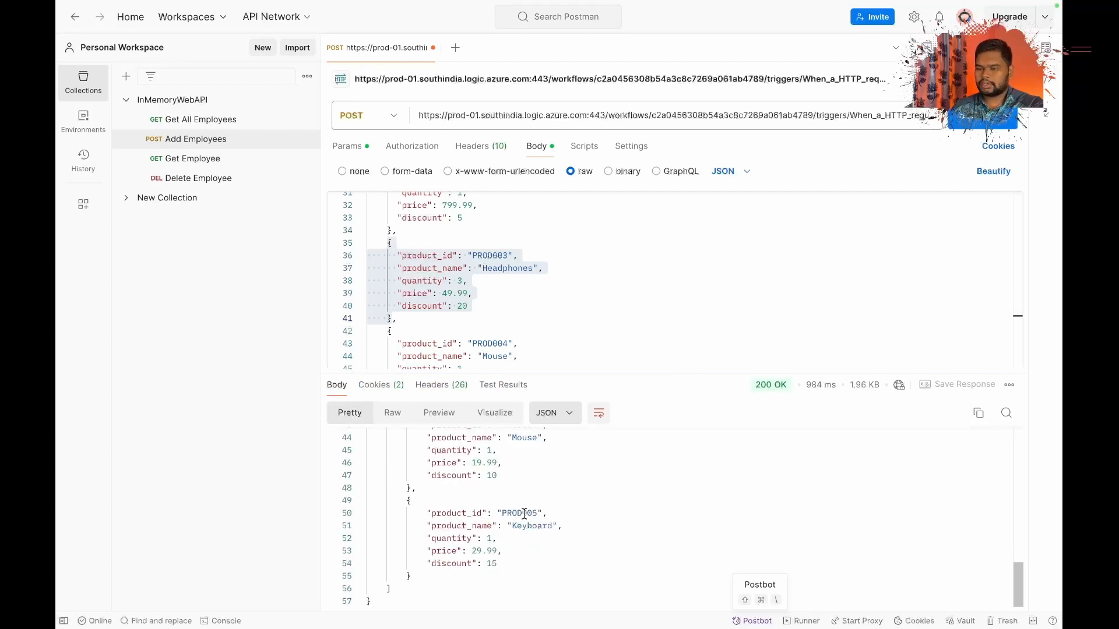
scroll(524, 513, "up", 15)
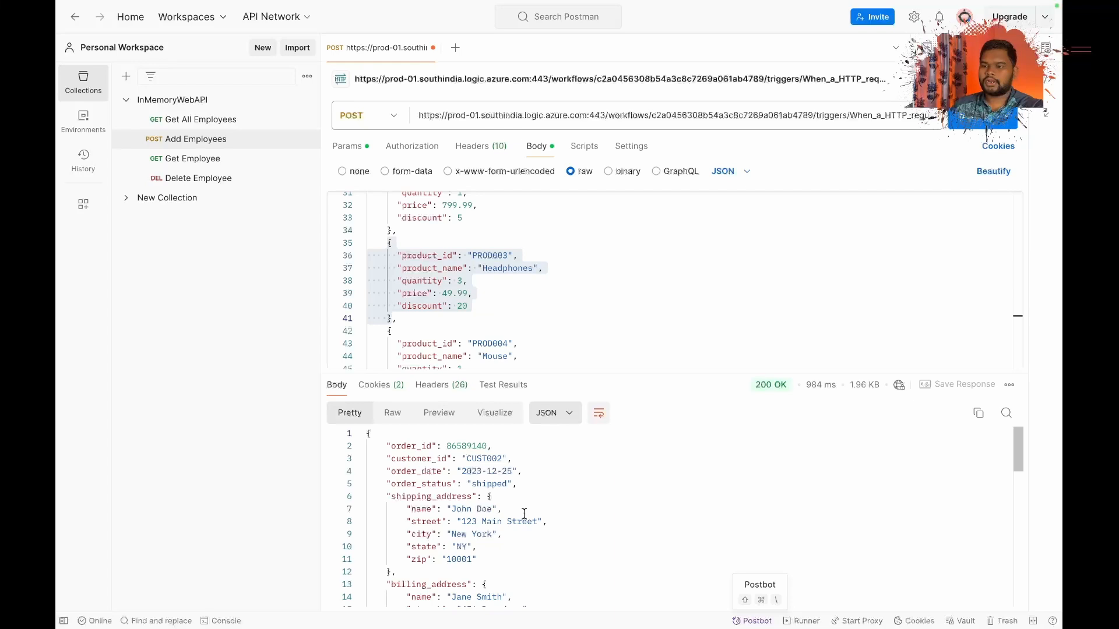
Switch back to the Azure portal and open the latest run of variableDemoLa from its runs history.
key("ctrl+Left")
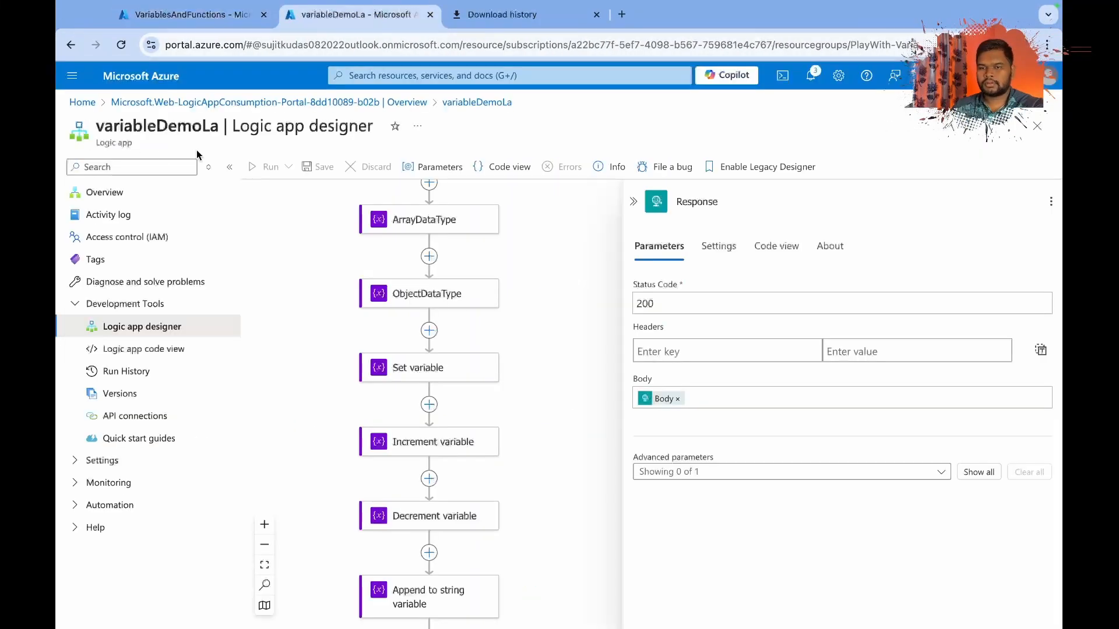
left_click(73, 193)
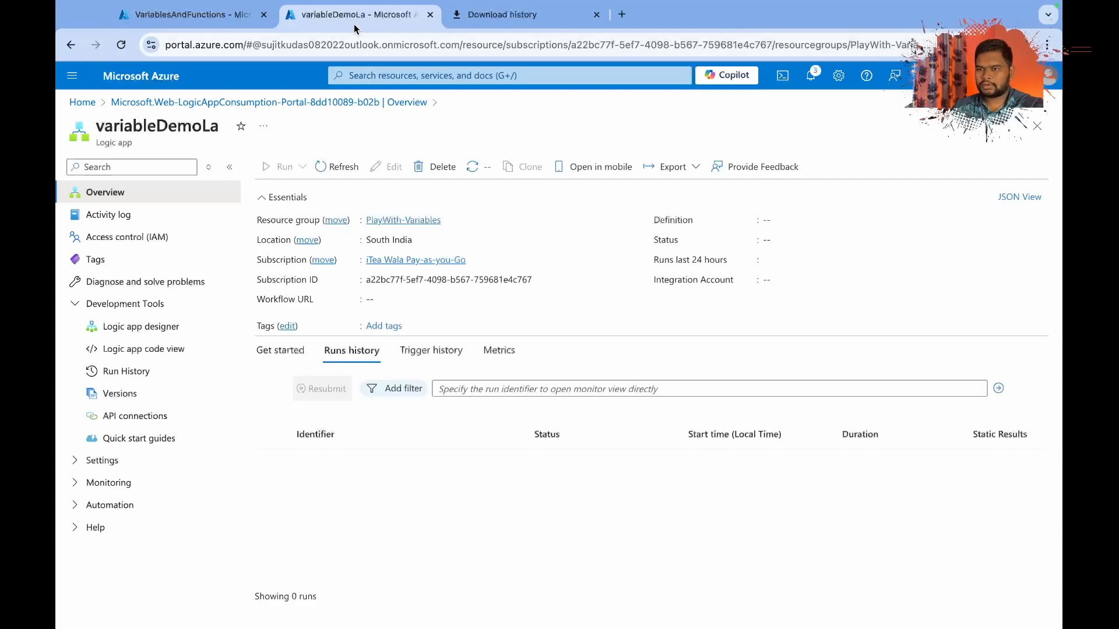
left_click(386, 463)
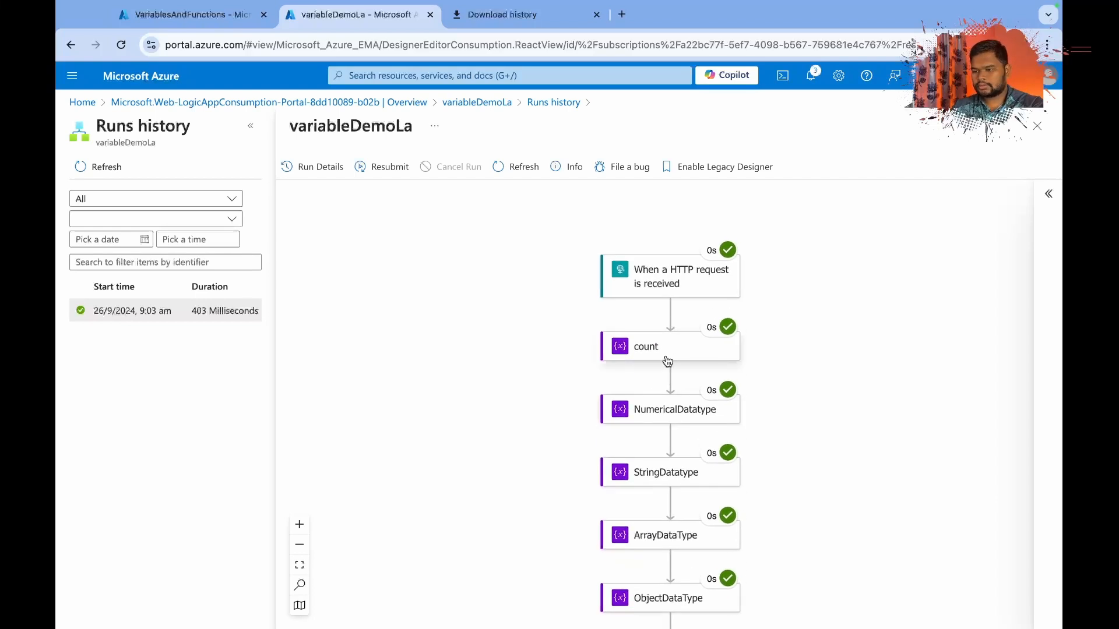
Inspect the run inputs of the count and NumericalDatatype actions, checking the variable type and value.
left_click(666, 355)
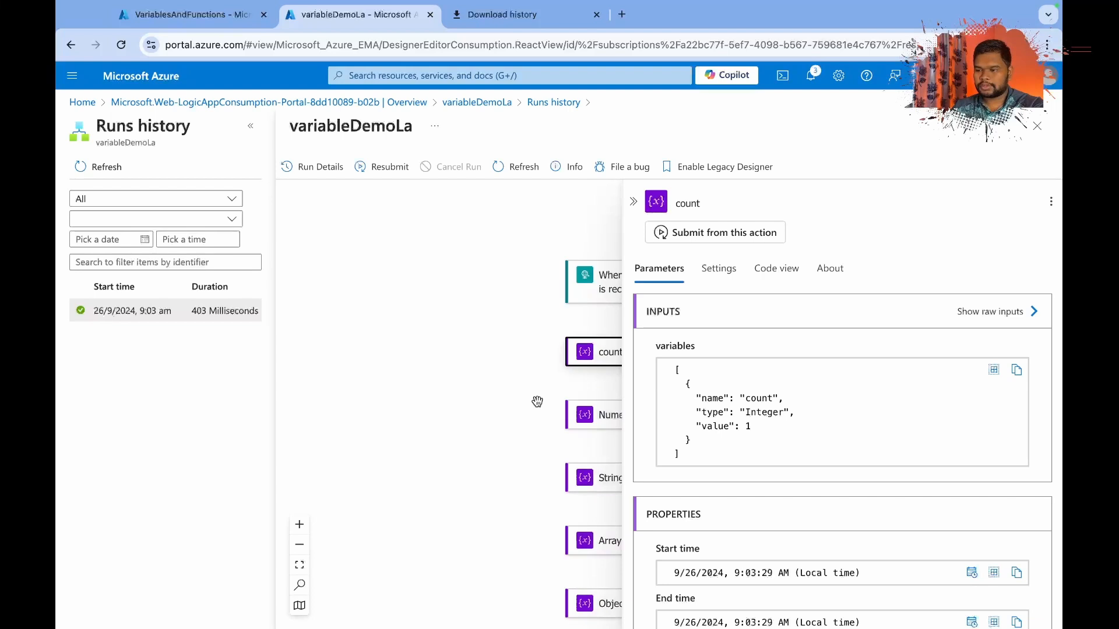
left_click(556, 406)
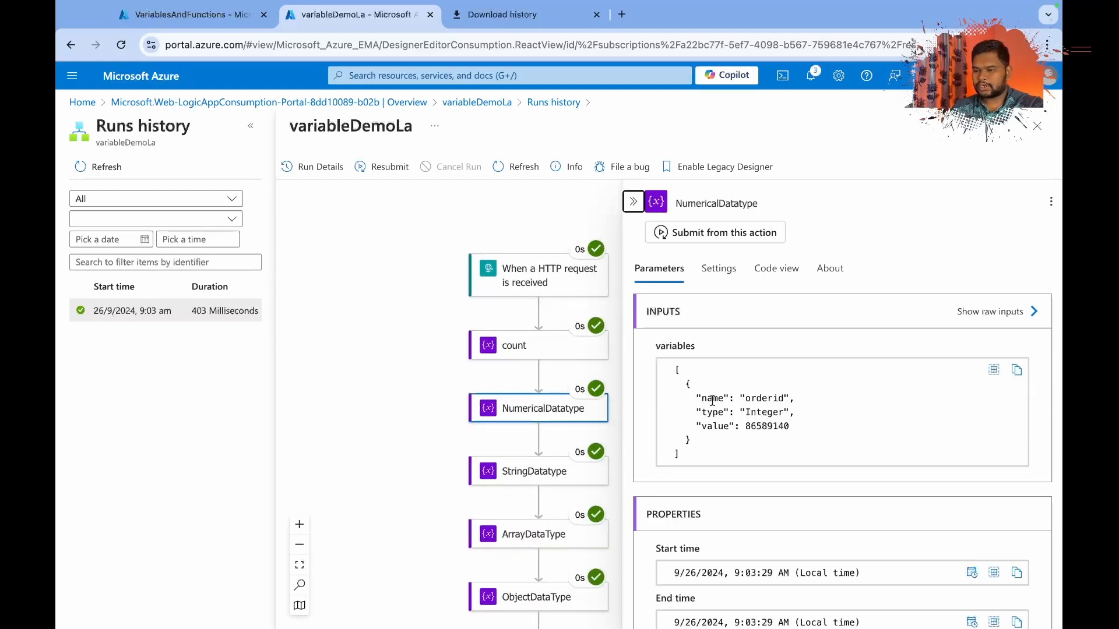
scroll(724, 400, "down", 1)
double_click(774, 406)
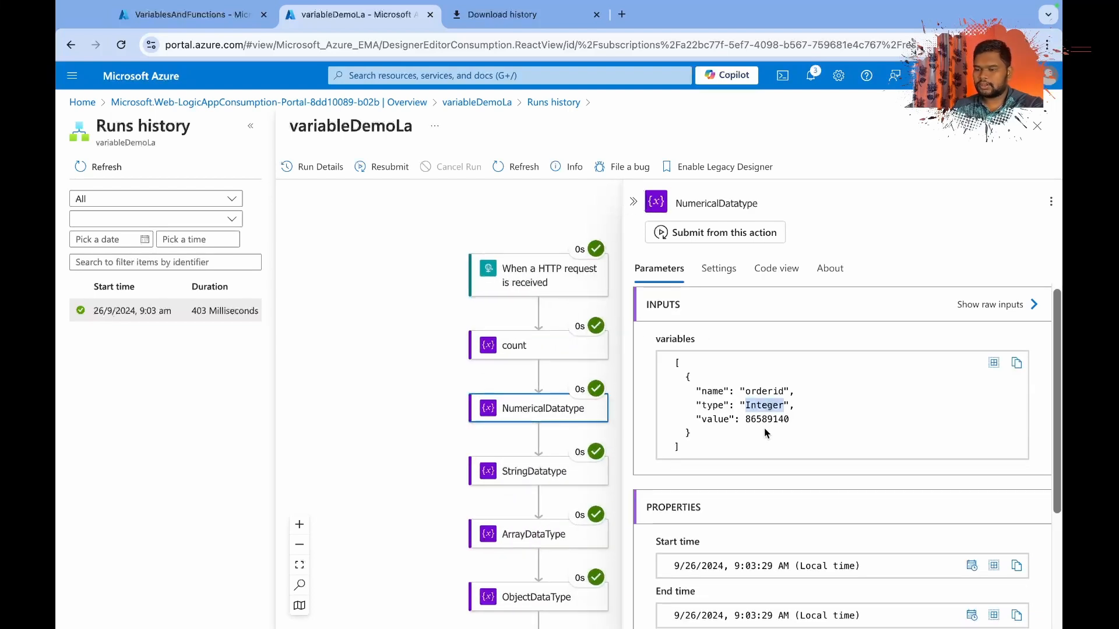
double_click(755, 418)
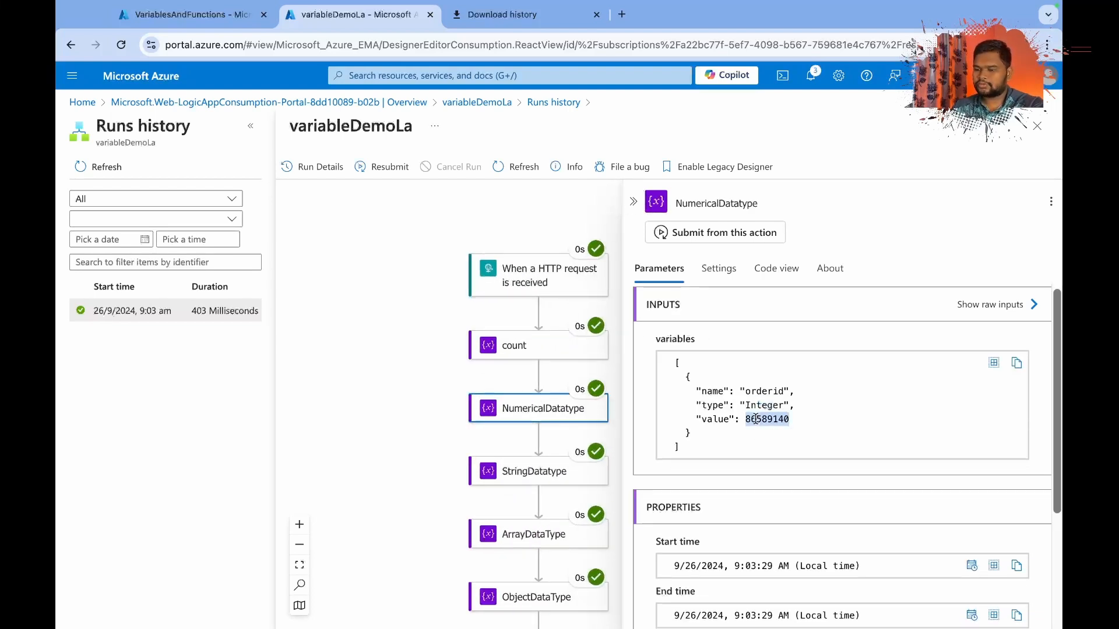
Inspect the run inputs of the StringDatatype action, checking the value of the orderstatus variable.
scroll(433, 448, "right", 2)
left_click(434, 441)
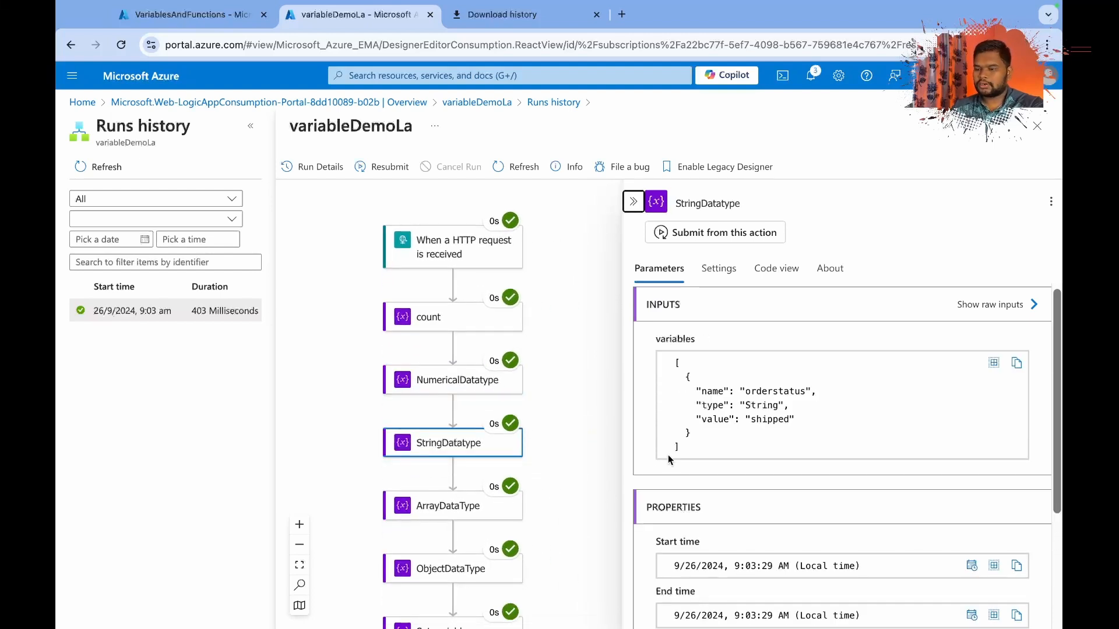
double_click(769, 419)
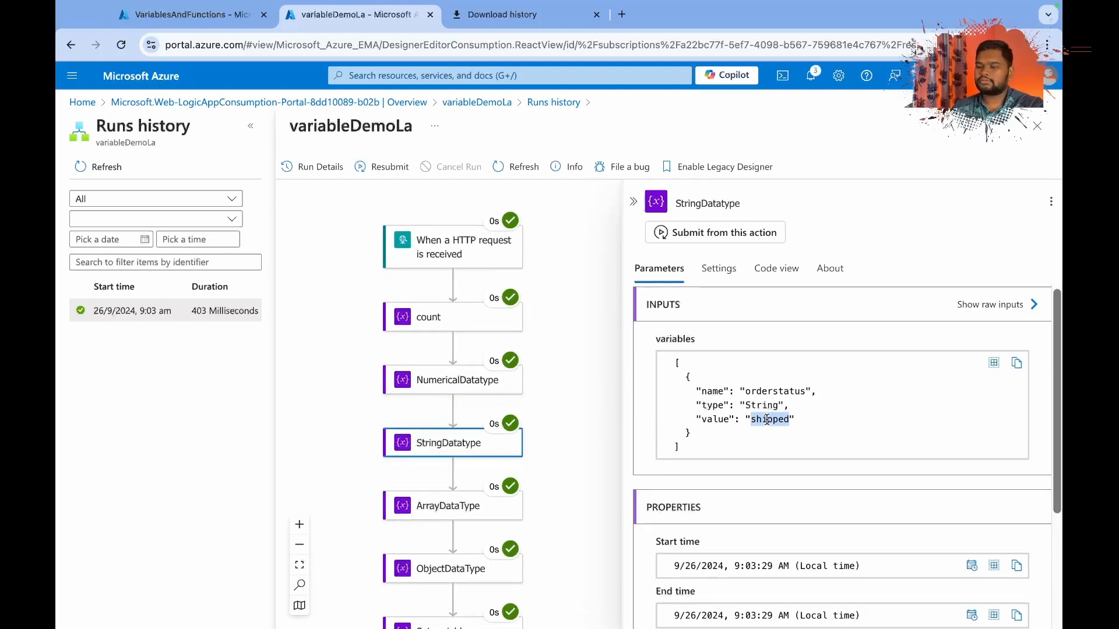
Examine the run inputs of the ArrayDataType action, reading the items variable's type and its whole product list.
scroll(455, 489, "down", 1)
left_click(457, 461)
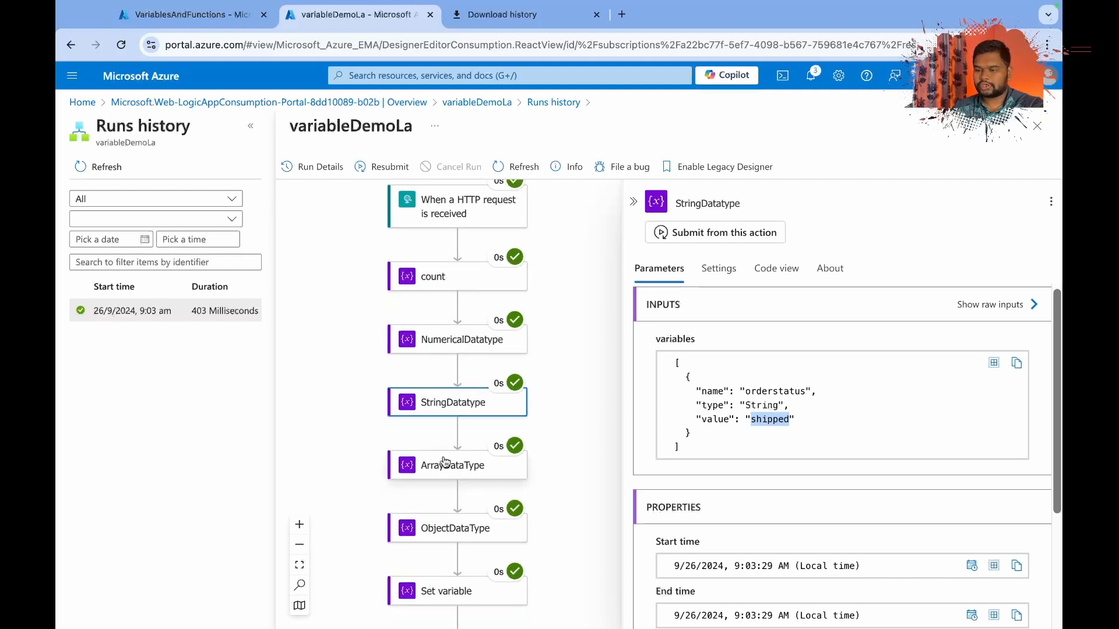
scroll(710, 442, "down", 1)
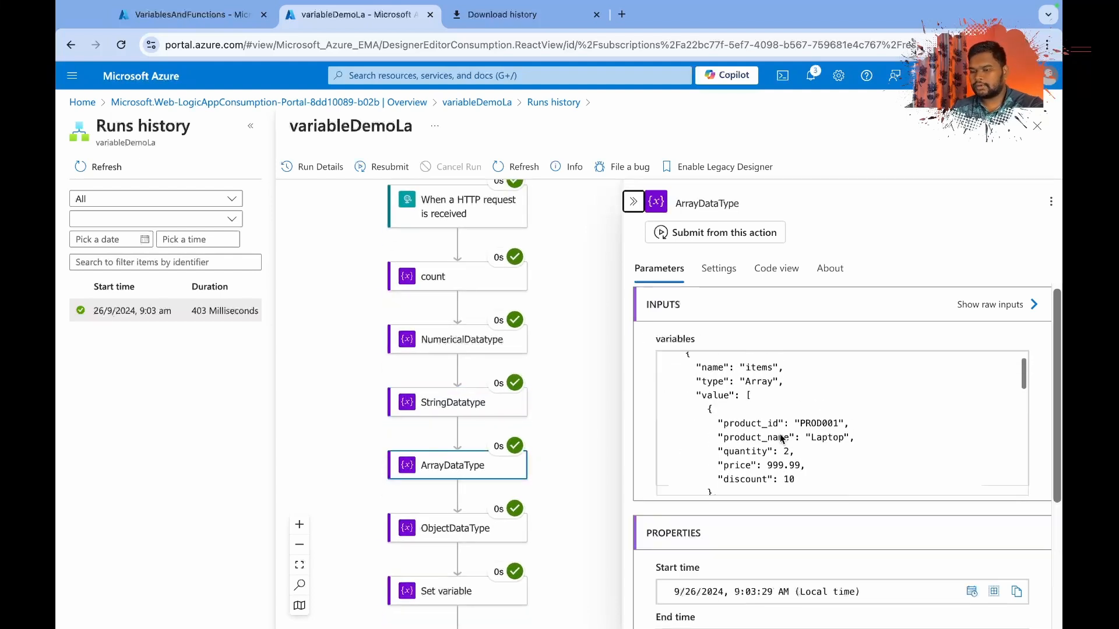
scroll(713, 388, "up", 1)
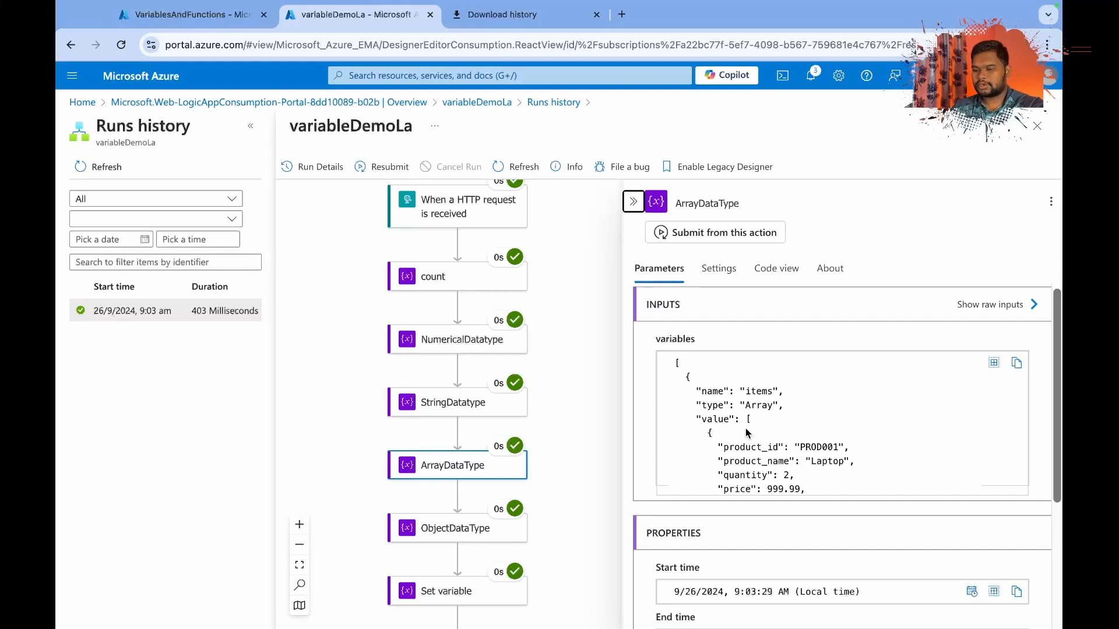
double_click(754, 405)
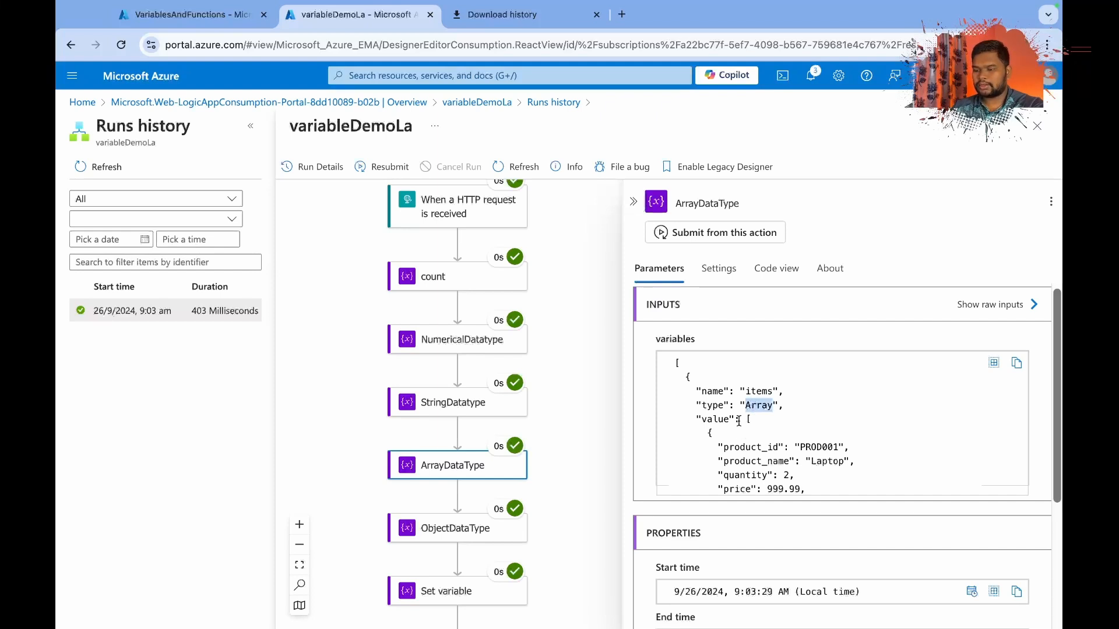
scroll(737, 431, "down", 10)
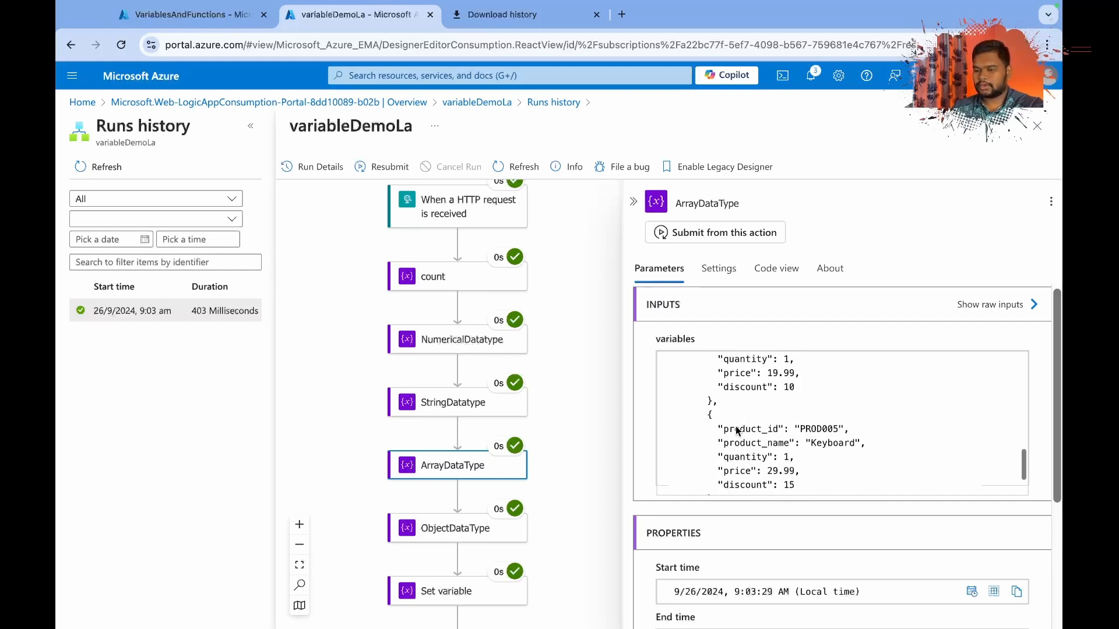
scroll(735, 431, "up", 5)
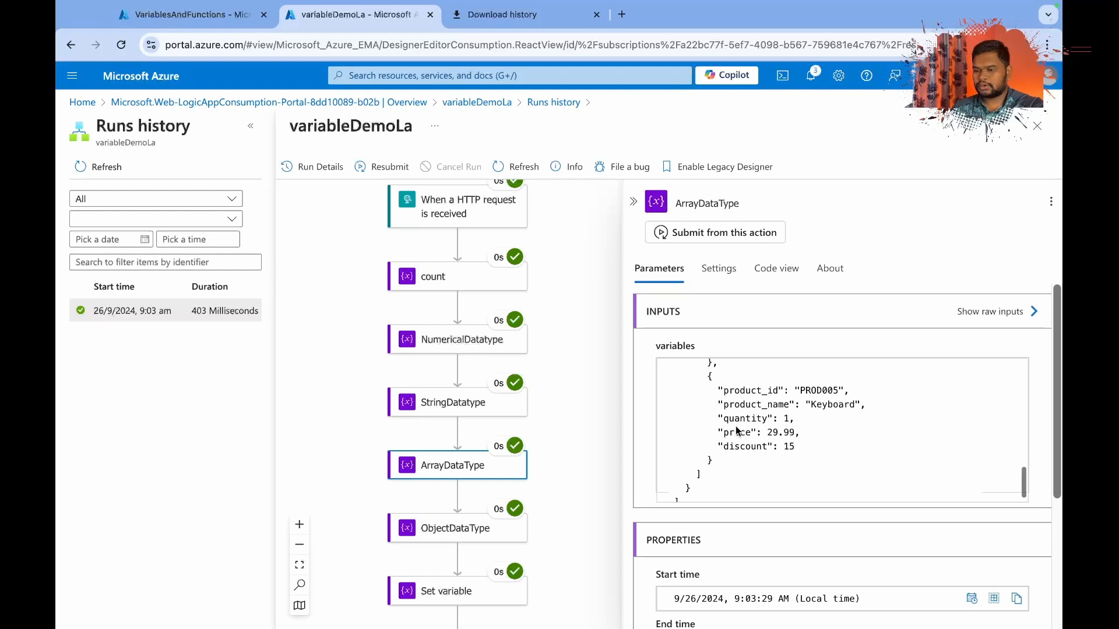
scroll(769, 430, "down", 2)
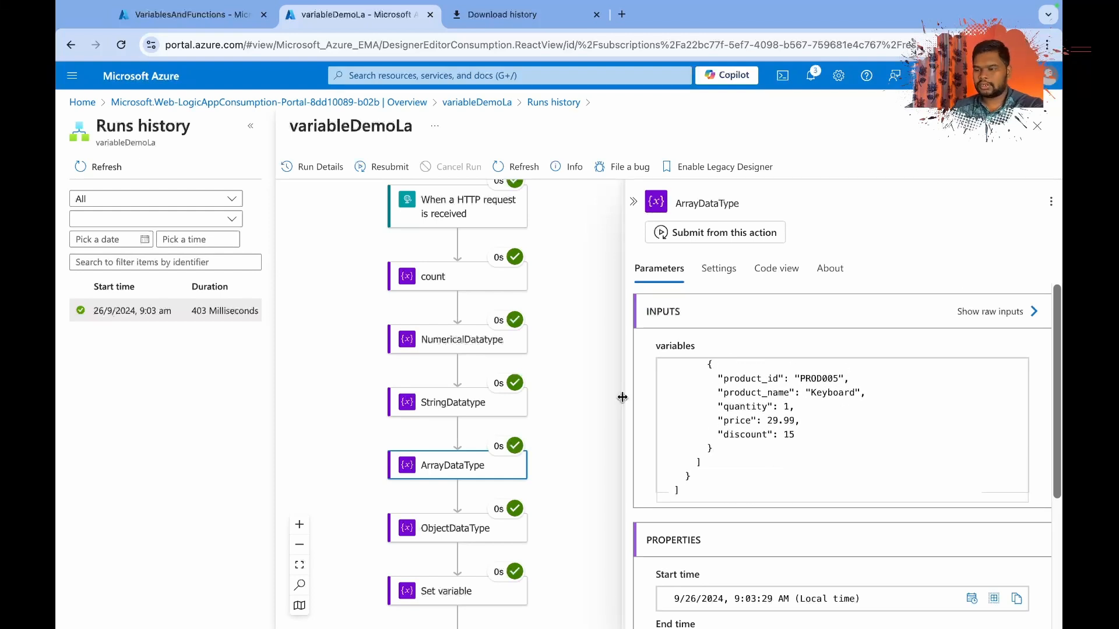
Examine the ObjectDataType run inputs and compare the structure of its value with that of ArrayDataType.
scroll(559, 475, "down", 1)
left_click(475, 475)
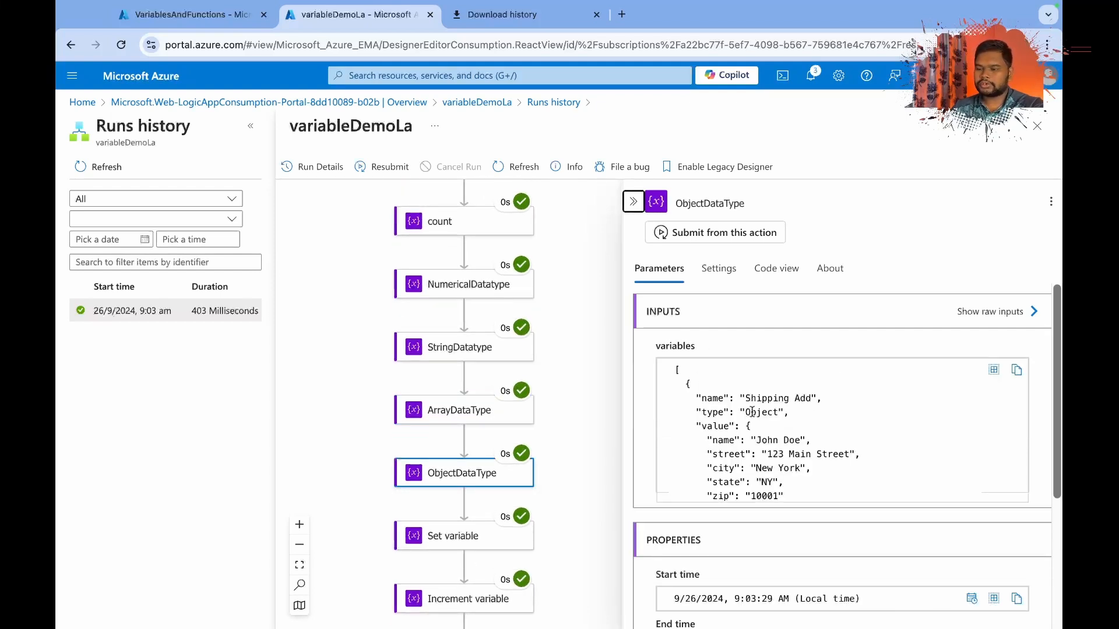
left_click_drag(746, 425, 766, 479)
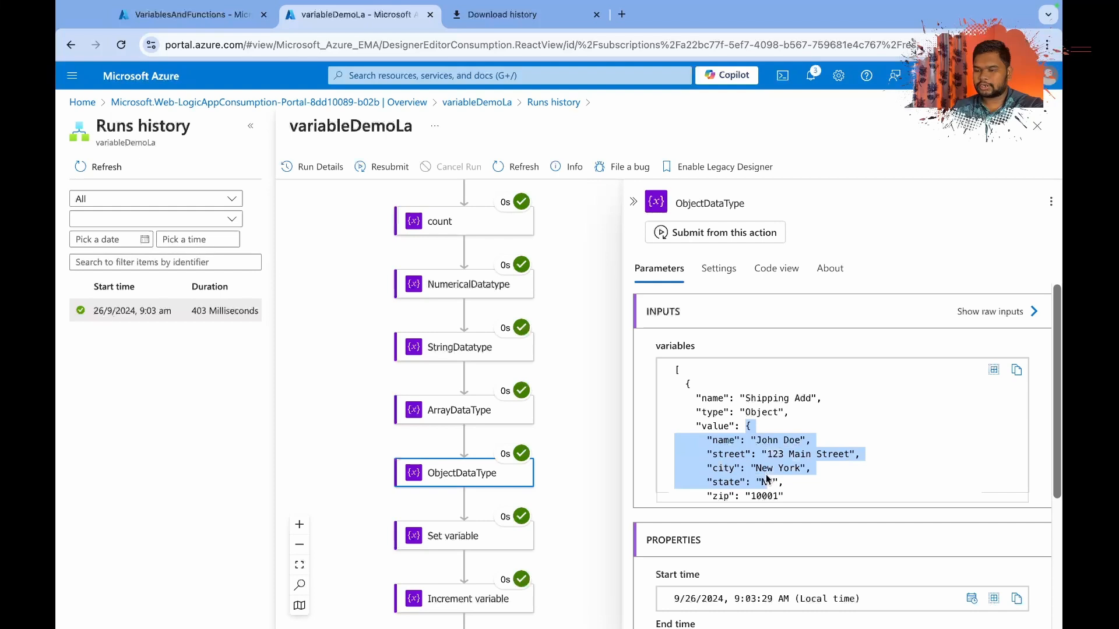
left_click(473, 422)
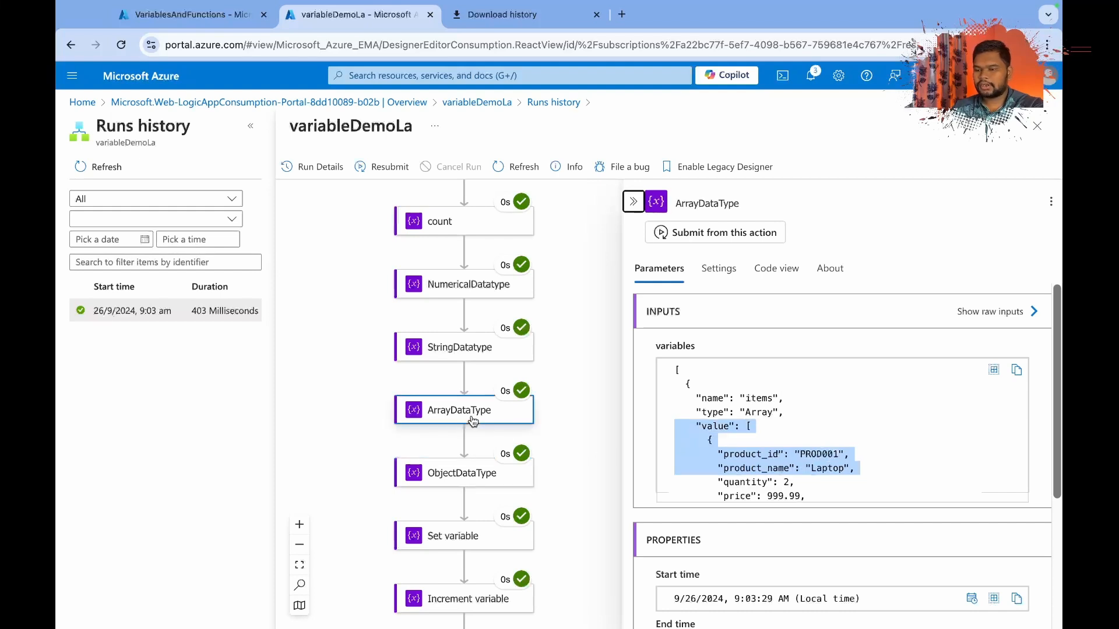
left_click(752, 432)
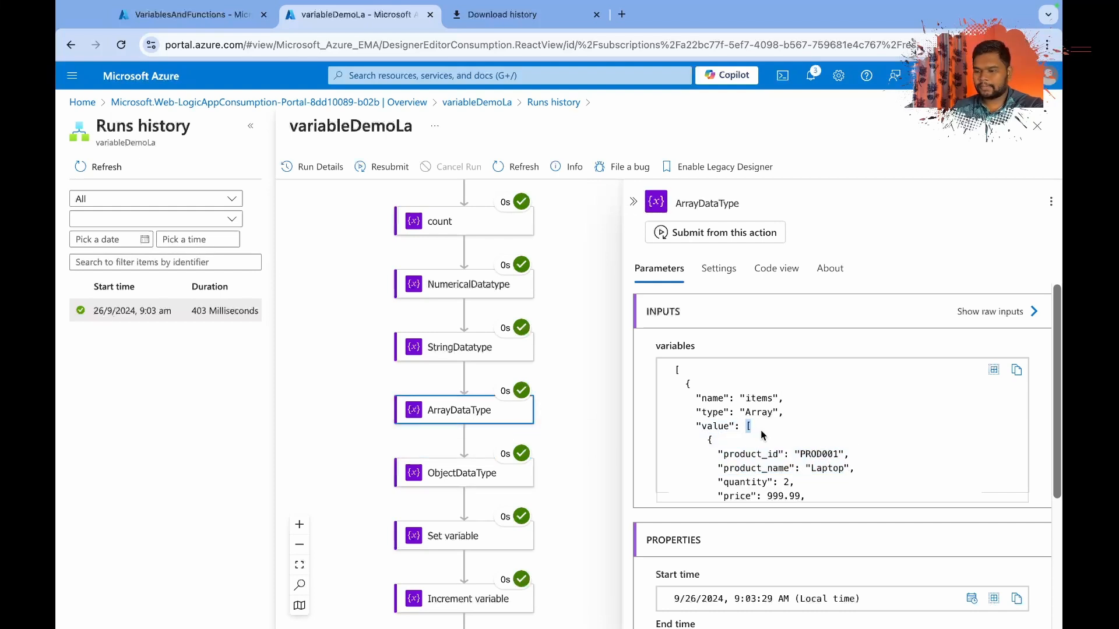
left_click(474, 477)
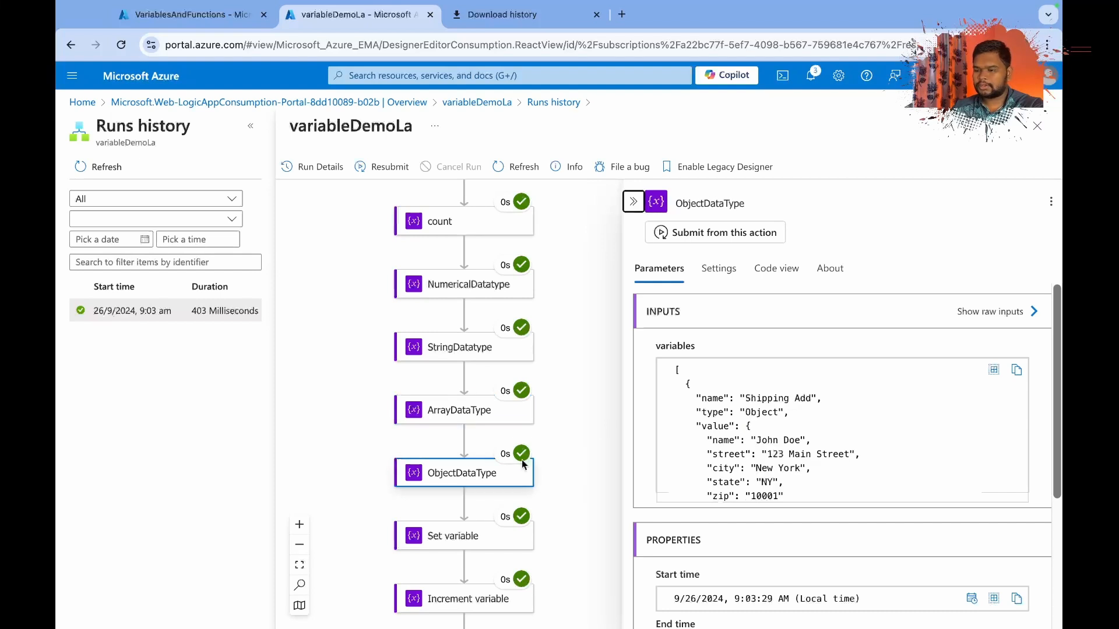
left_click(760, 427)
scroll(753, 493, "down", 2)
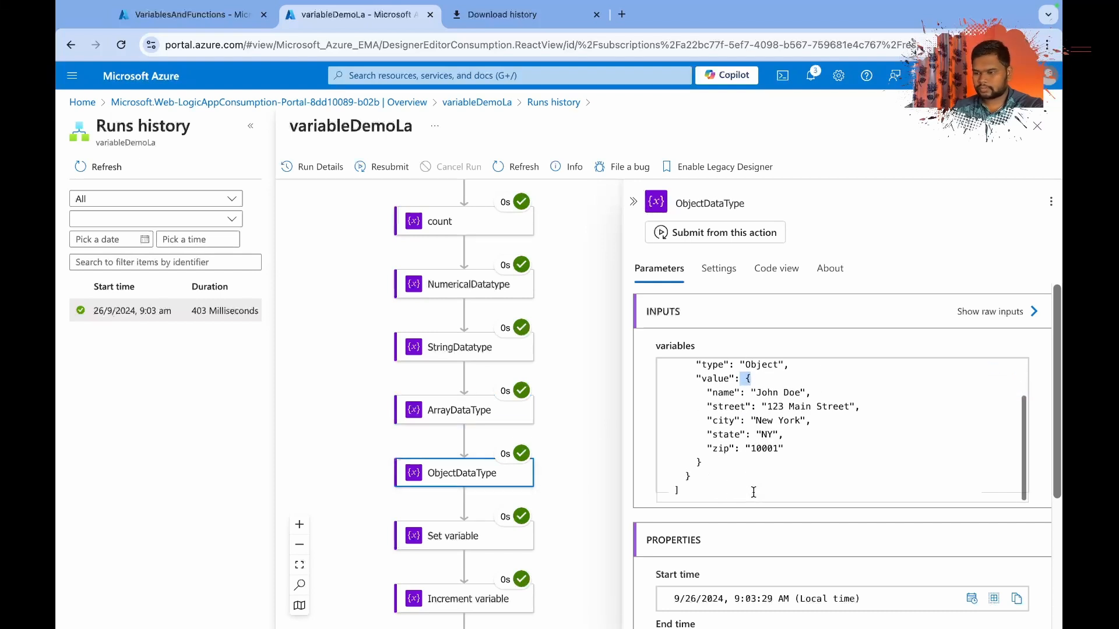
Inspect the Set variable action's run inputs and output value for the count variable.
left_click(464, 535)
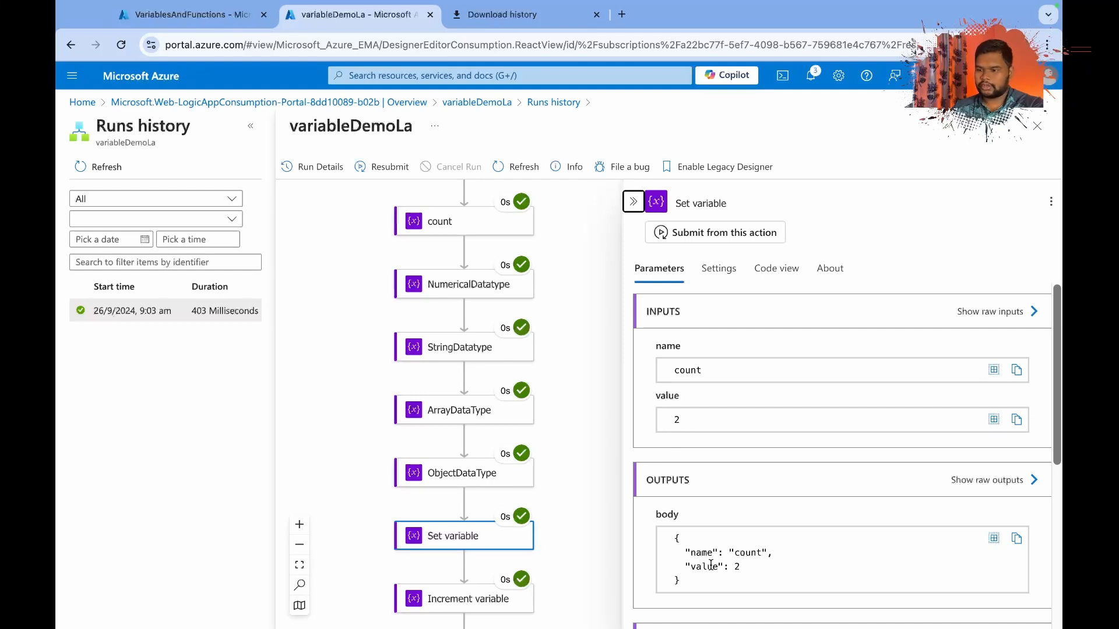
scroll(680, 541, "down", 2)
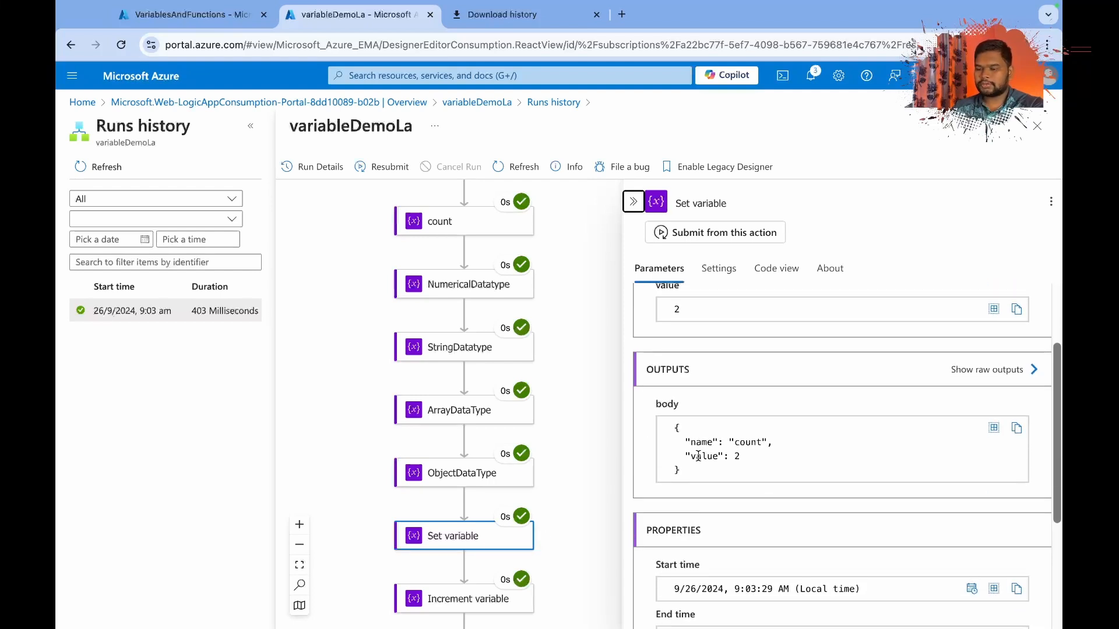
left_click_drag(712, 456, 728, 456)
Inspect the Increment variable action's run inputs and check the count value in its output body.
scroll(559, 559, "down", 1)
left_click(458, 541)
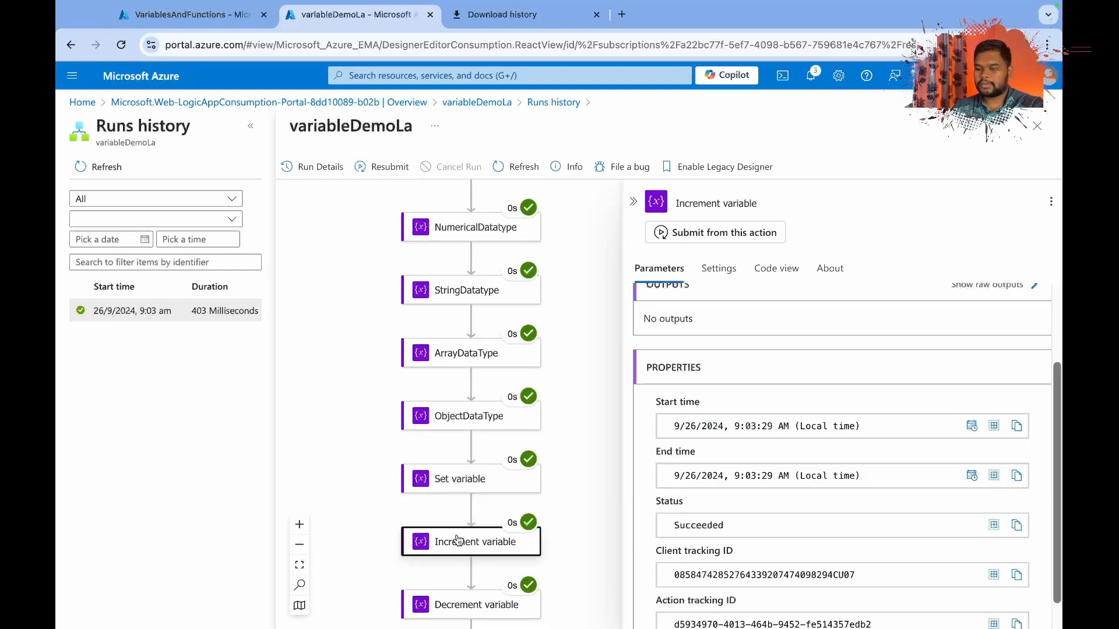
scroll(688, 327, "up", 2)
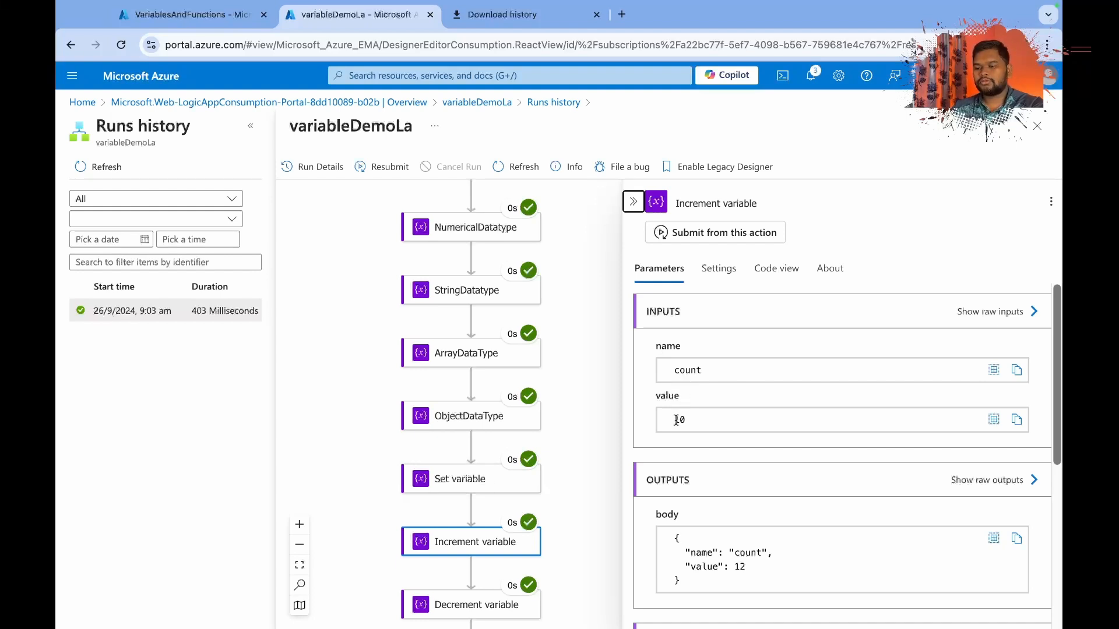
scroll(697, 414, "down", 2)
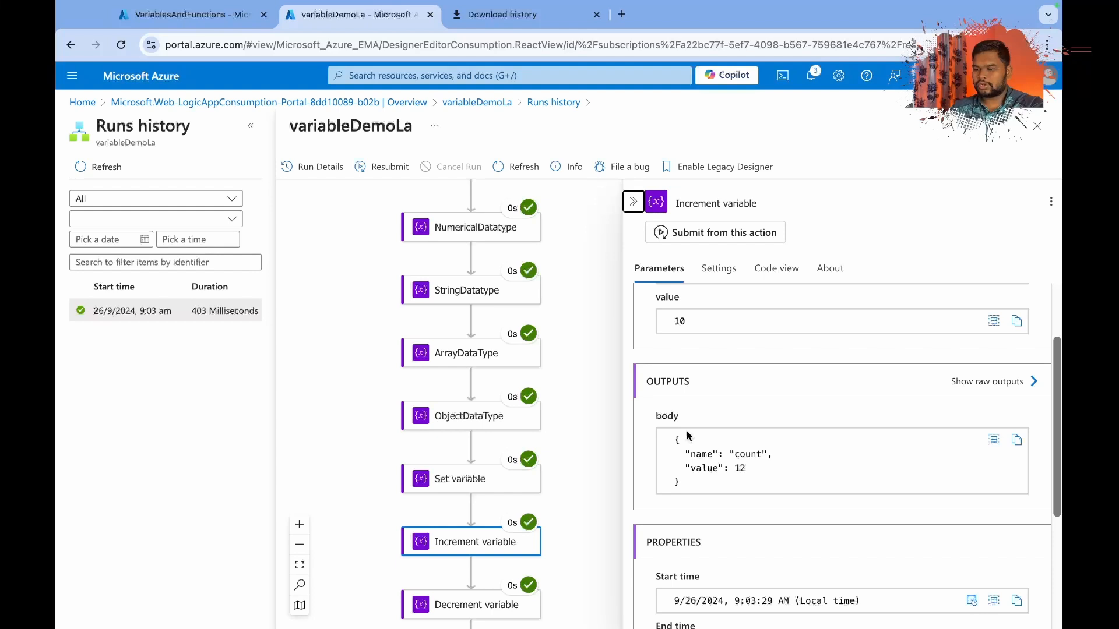
scroll(704, 456, "down", 1)
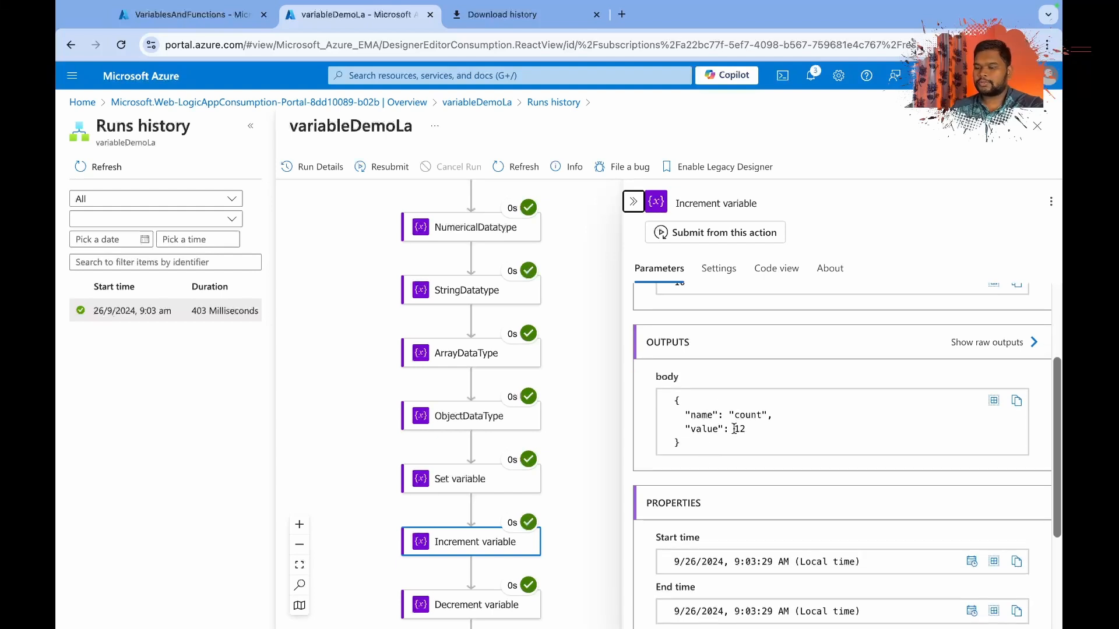
left_click_drag(734, 428, 753, 431)
Inspect the Decrement variable action's run inputs and output body for the count variable.
left_click_drag(517, 502, 522, 456)
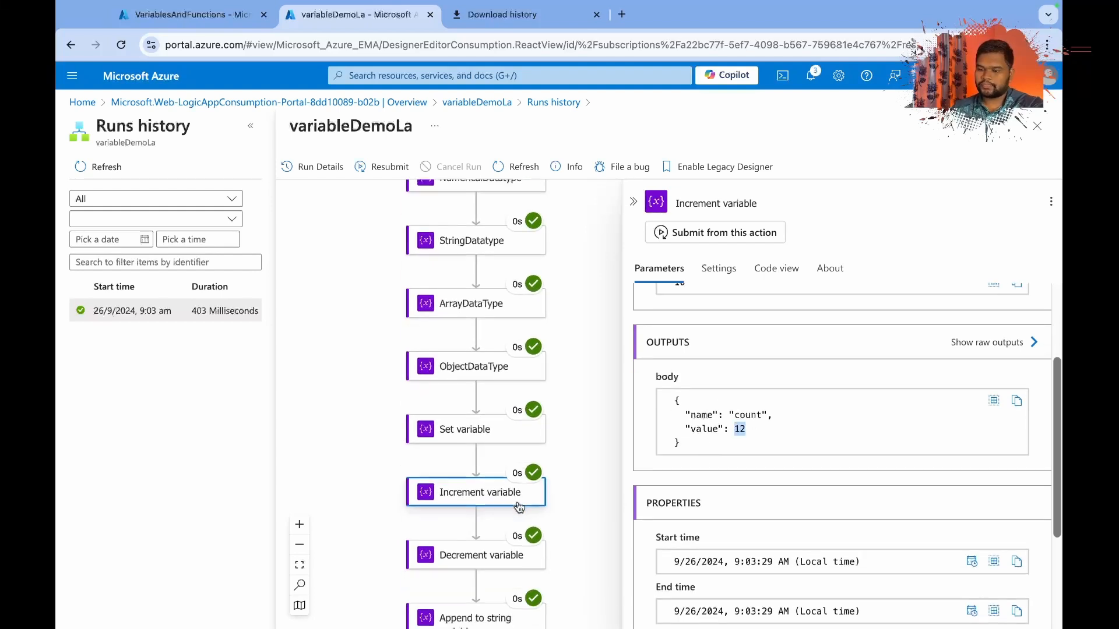
left_click(485, 555)
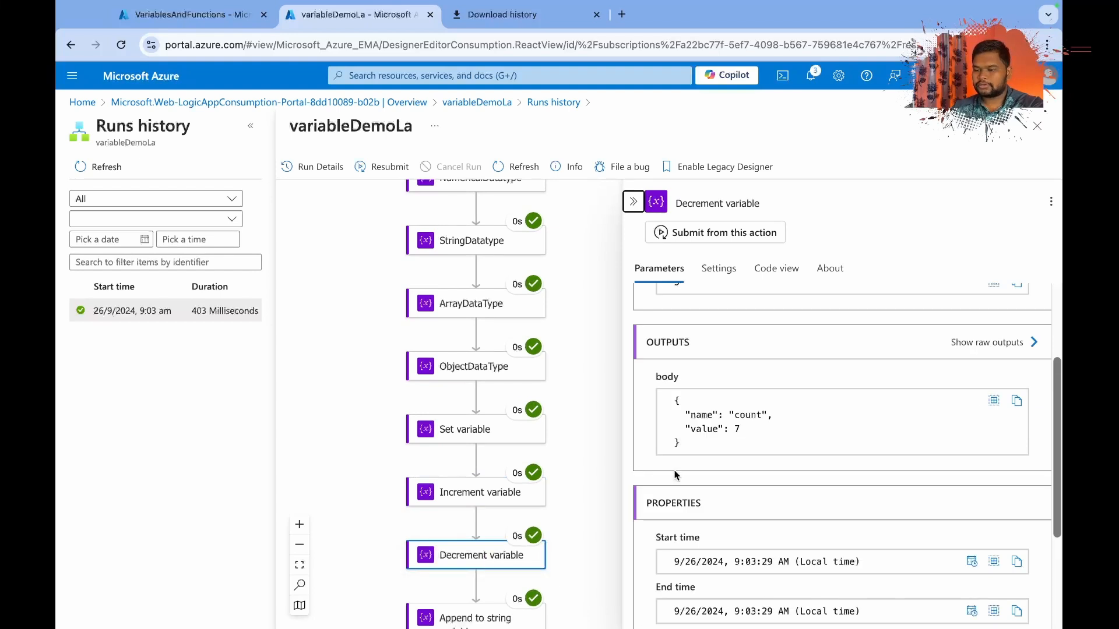
scroll(674, 474, "up", 3)
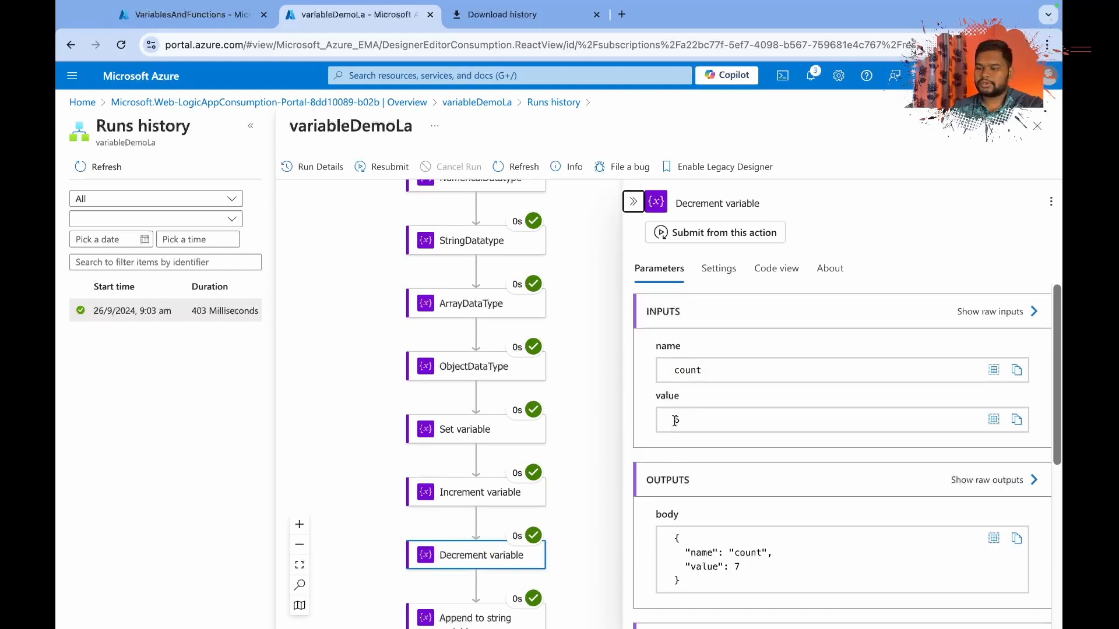
Check the count value in the Decrement variable action's run output.
scroll(705, 442, "down", 2)
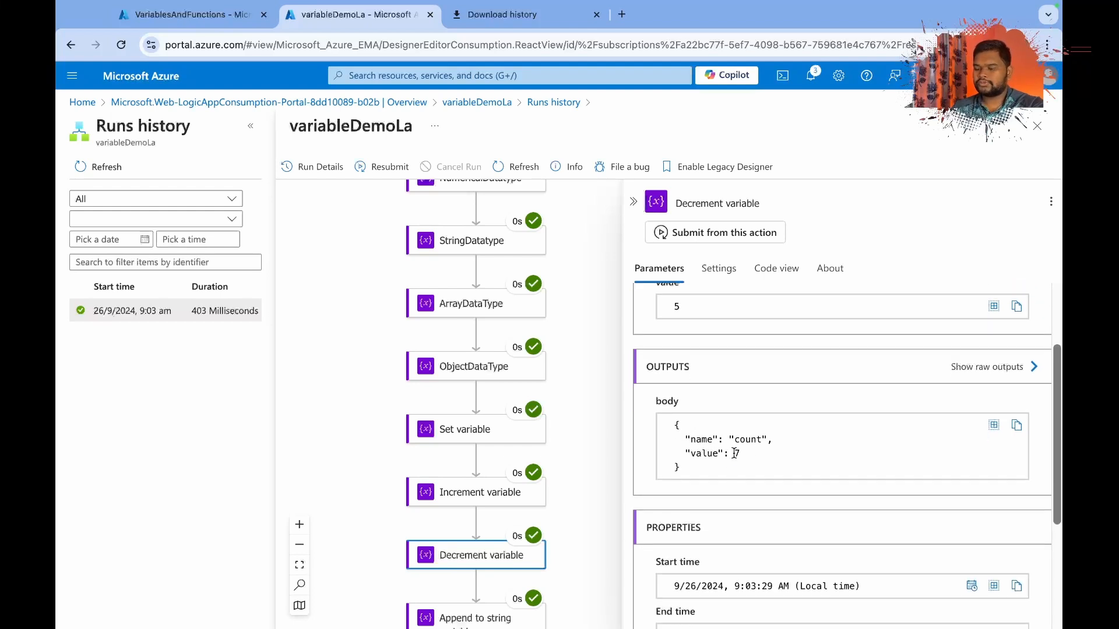
double_click(736, 454)
left_click_drag(525, 506, 526, 495)
Inspect the Append to string variable action's run inputs for orderstatus and its run properties.
scroll(526, 496, "down", 1)
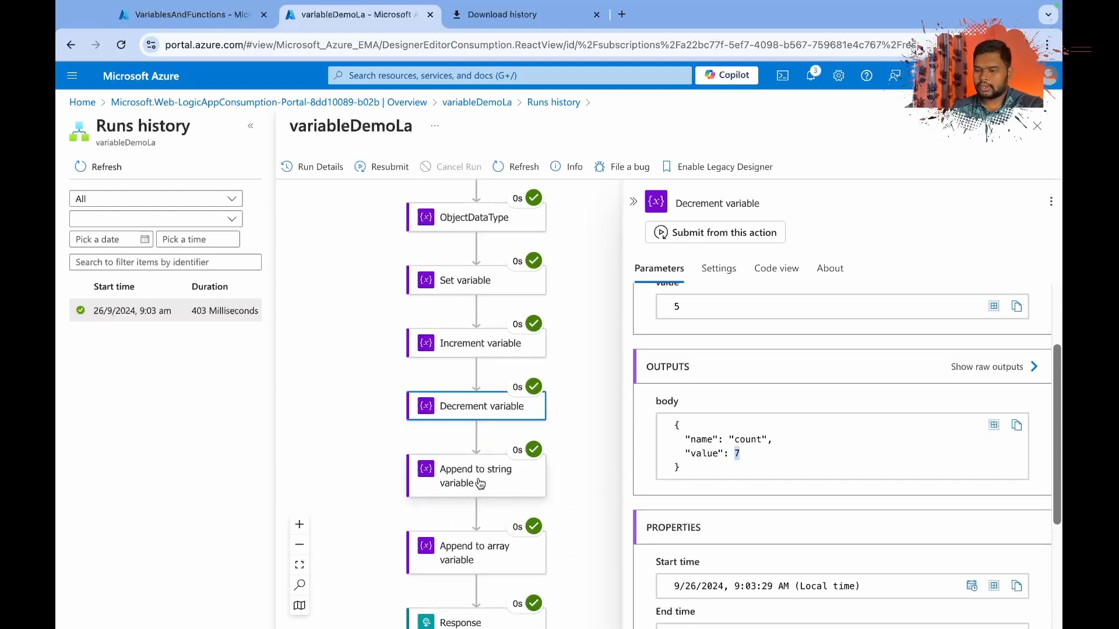
left_click(477, 481)
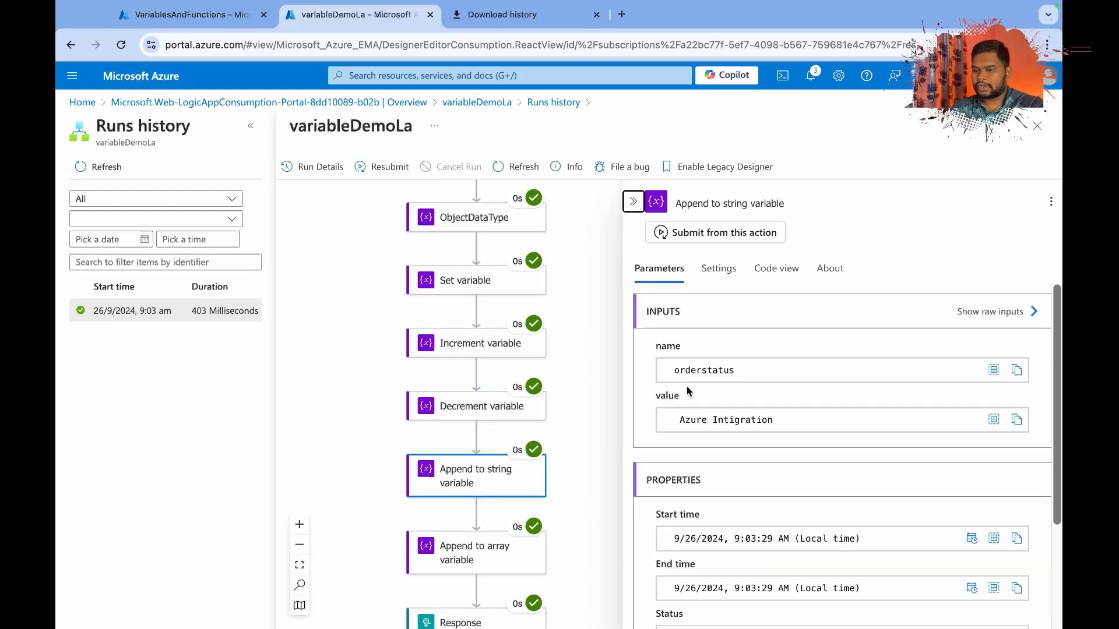
double_click(687, 372)
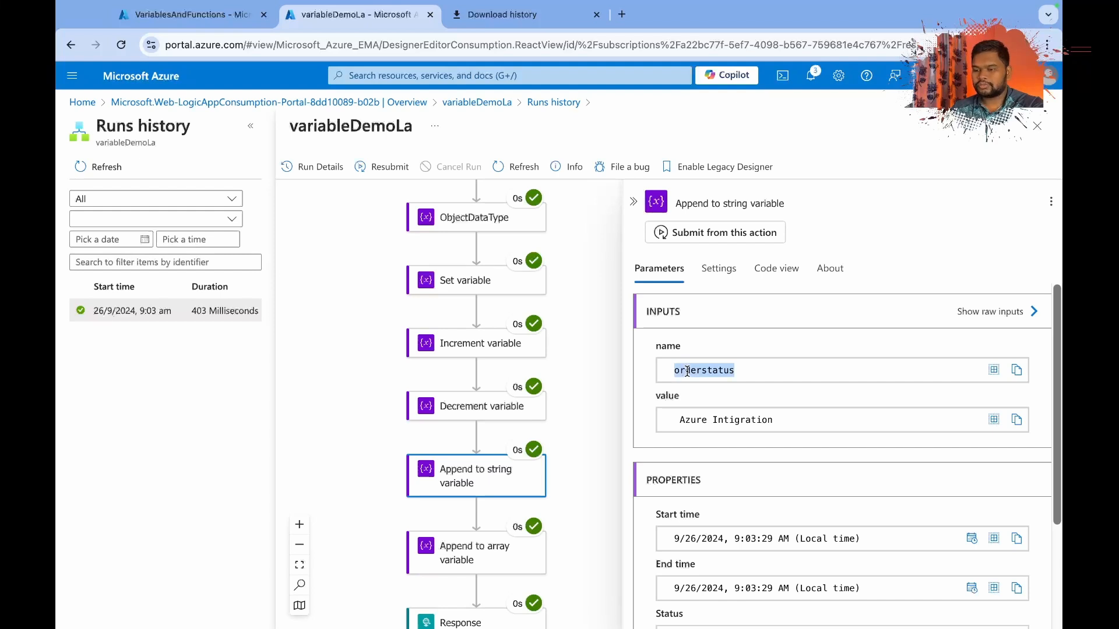
left_click_drag(677, 419, 759, 422)
scroll(766, 422, "down", 3)
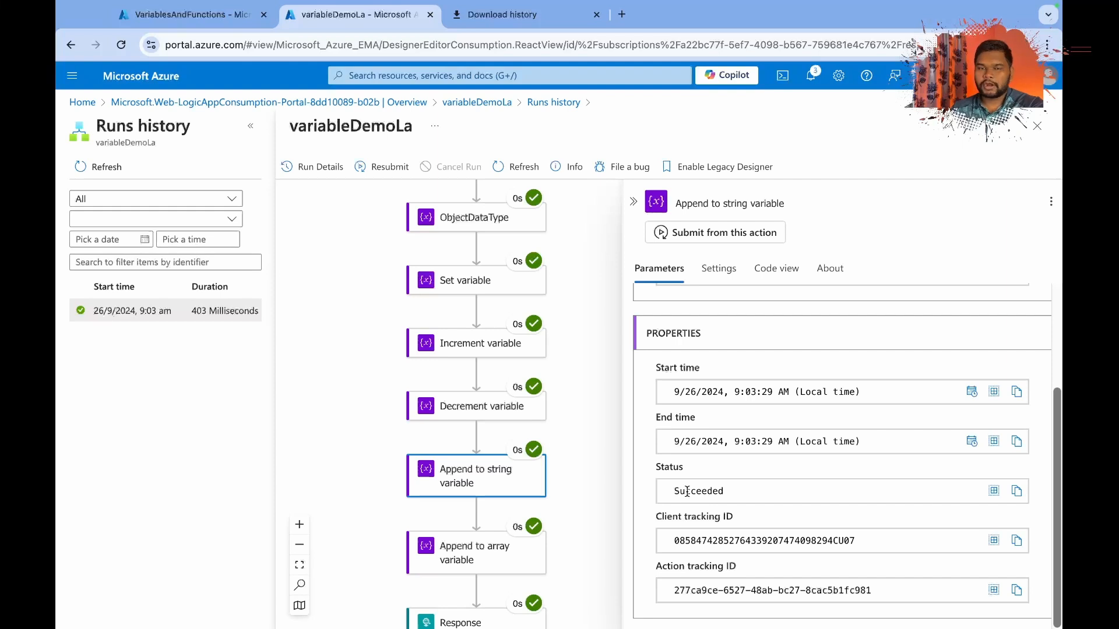
Inspect the Append to array variable action's run inputs and the object appended to the items variable.
scroll(499, 519, "down", 2)
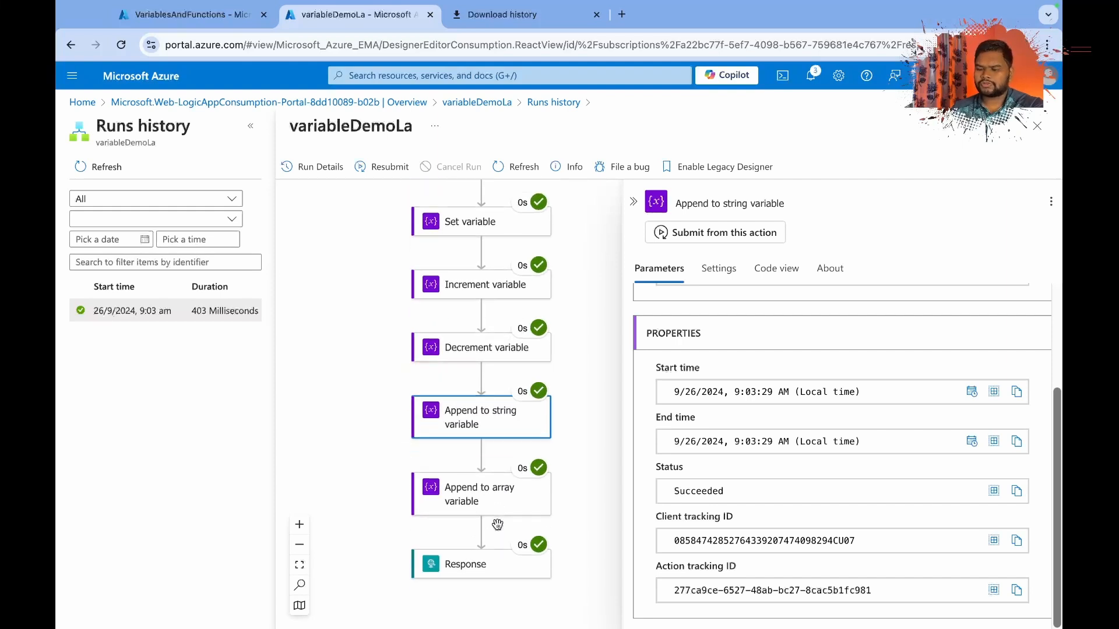
left_click(483, 492)
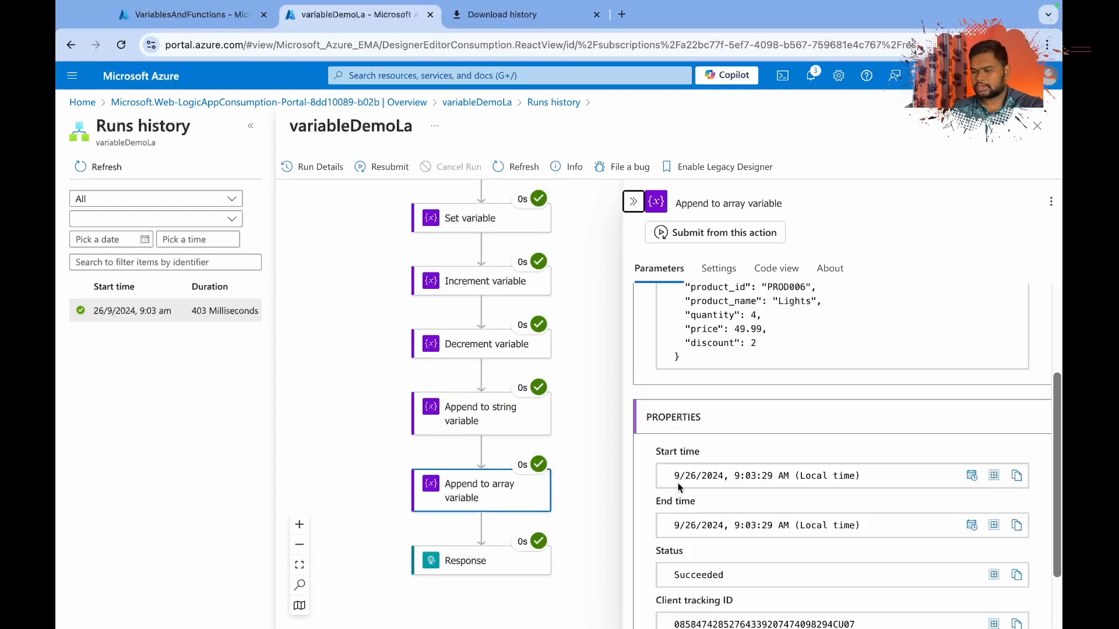
scroll(698, 412, "up", 3)
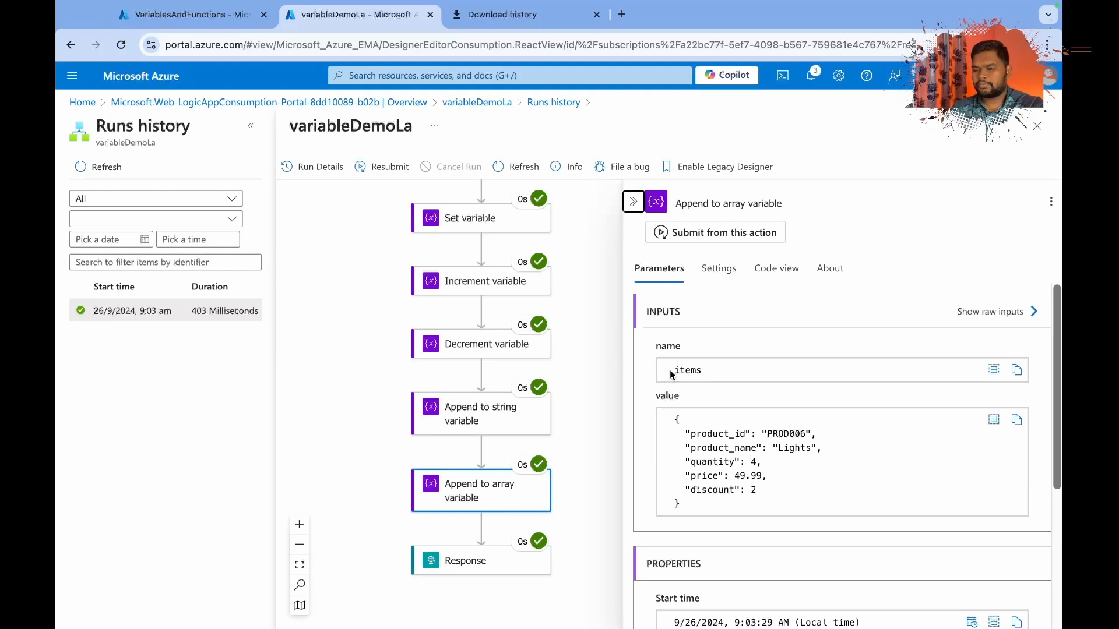
left_click_drag(674, 420, 676, 515)
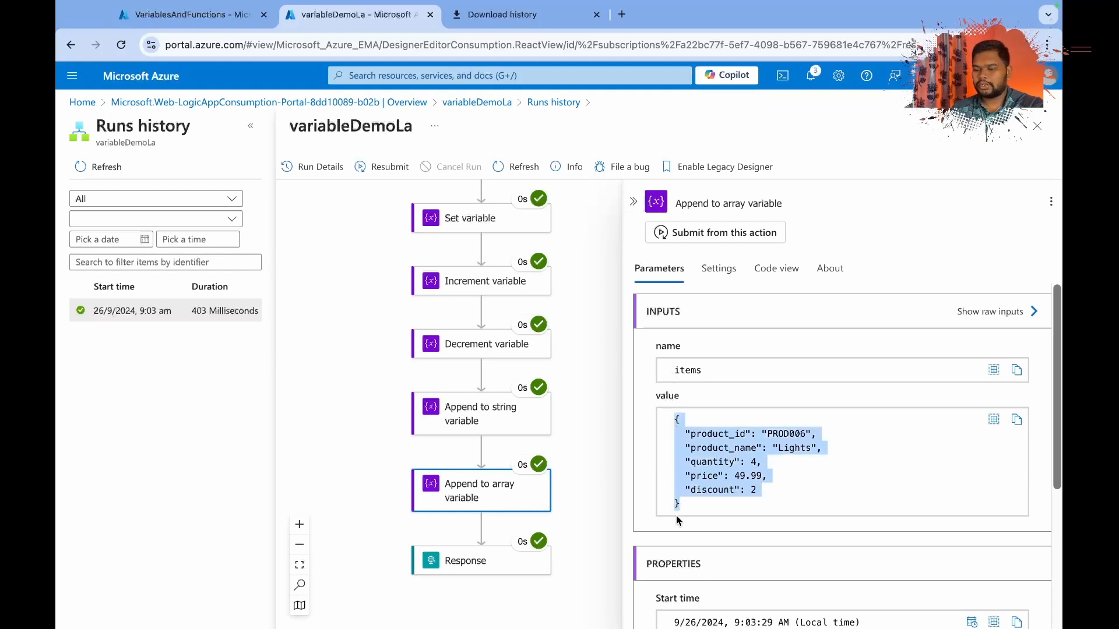
Compare the orderstatus value initialized in StringDatatype with the value added by the Append to string variable action.
scroll(457, 367, "up", 10)
scroll(455, 367, "down", 3)
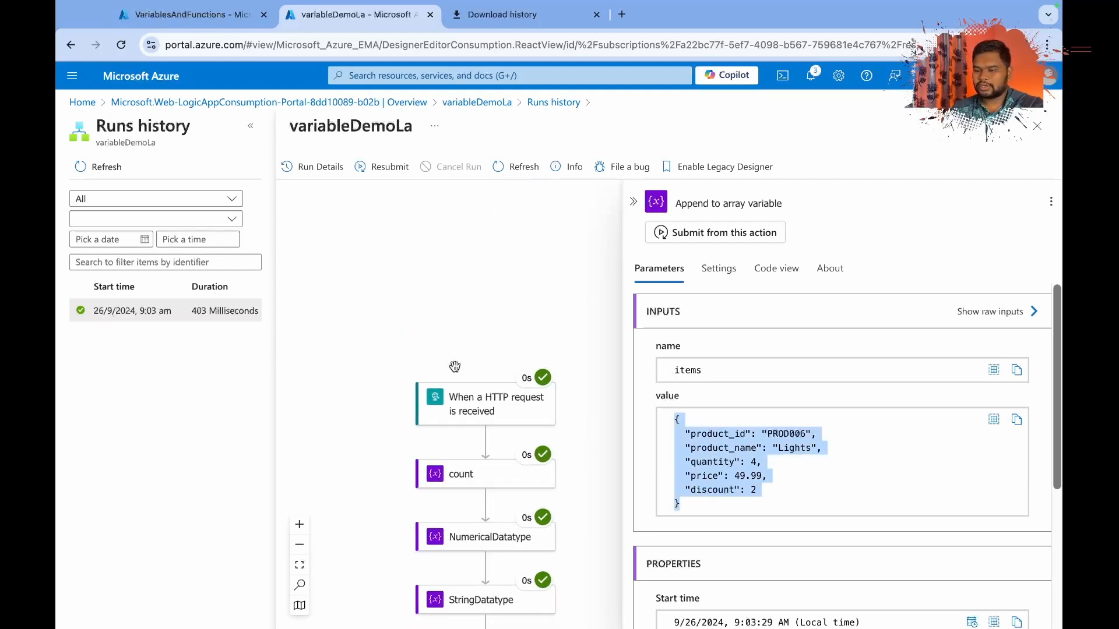
scroll(454, 366, "down", 2)
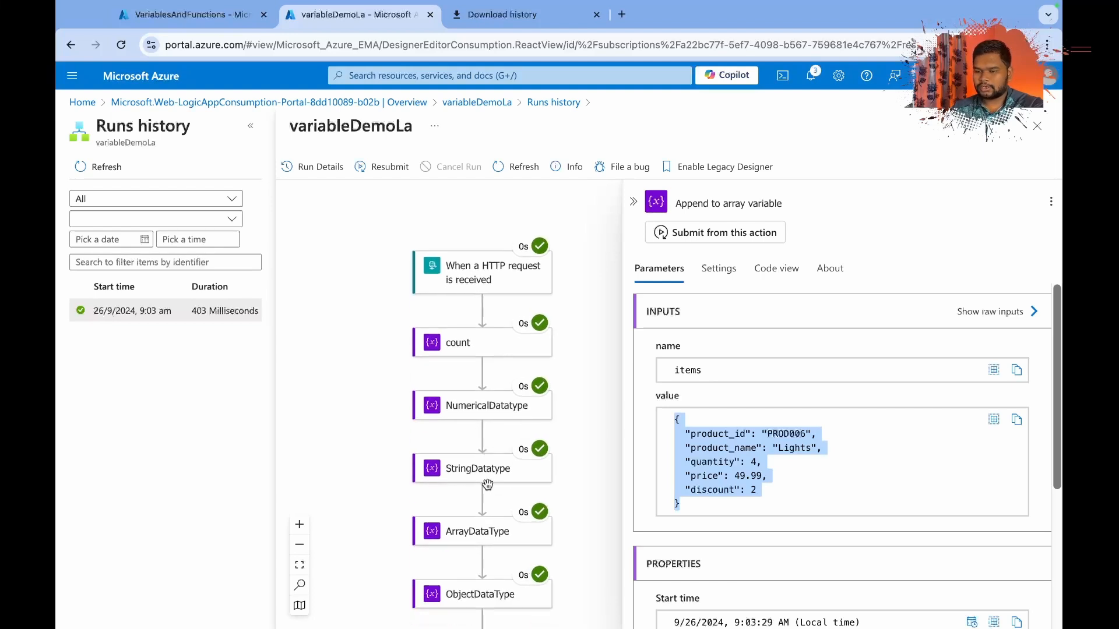
scroll(487, 484, "down", 1)
left_click(483, 399)
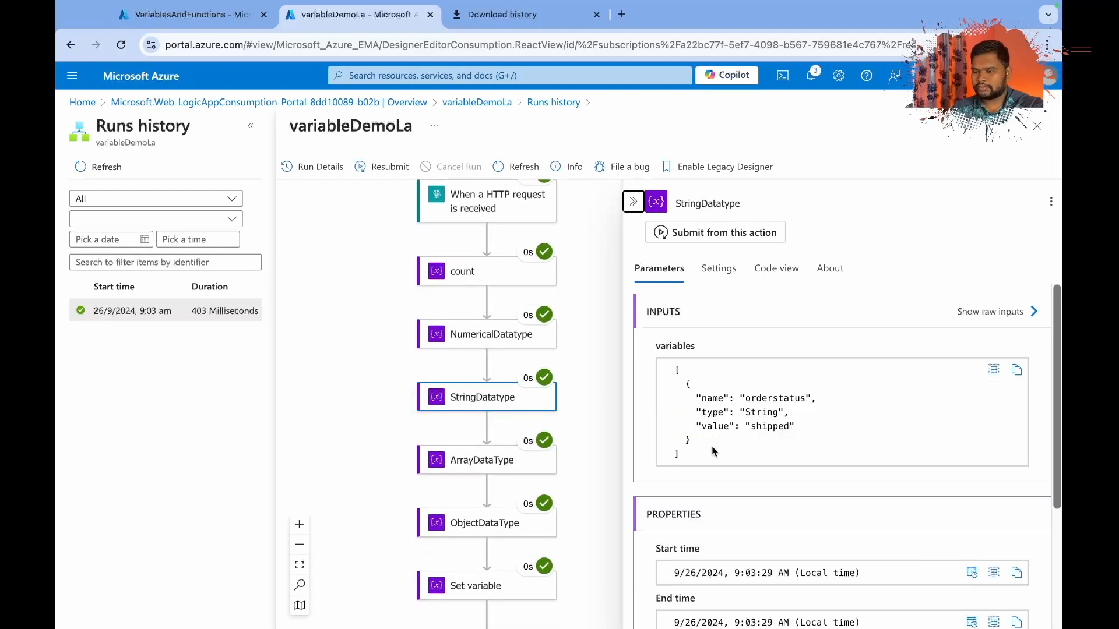
scroll(713, 452, "down", 1)
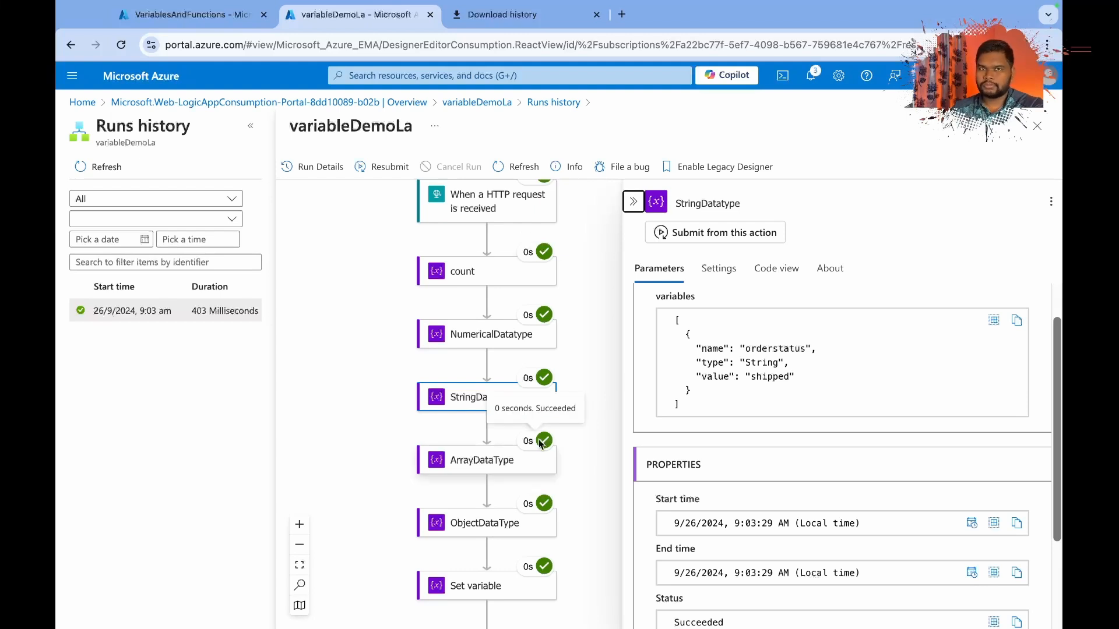
scroll(541, 443, "down", 8)
left_click(491, 241)
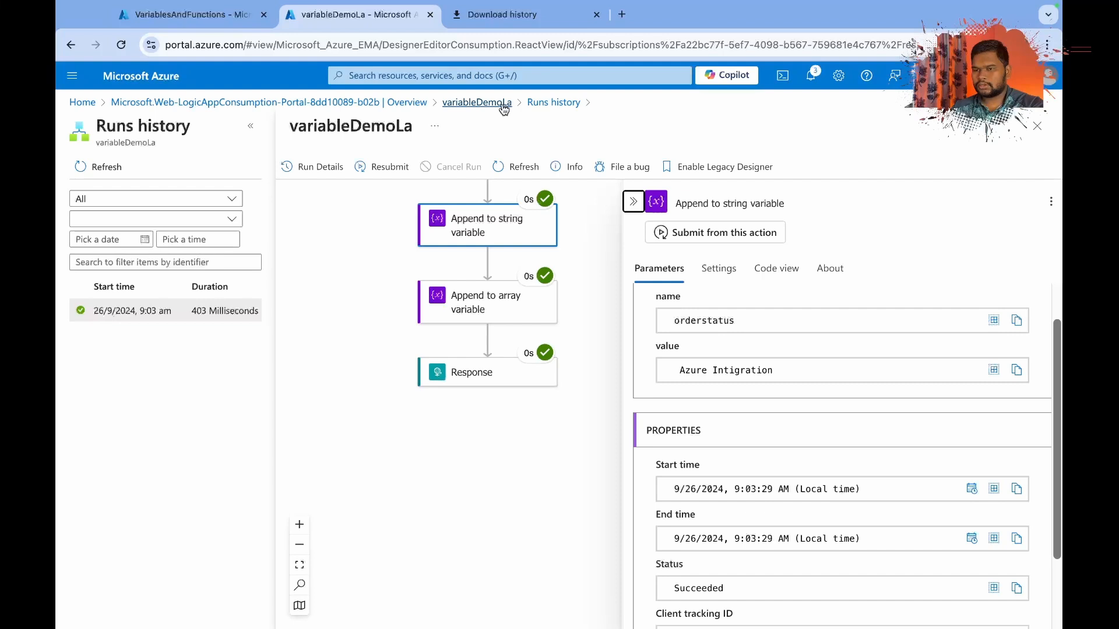
Return from the run history to variableDemoLa and open its workflow in the Logic app designer.
left_click(479, 104)
left_click(664, 134)
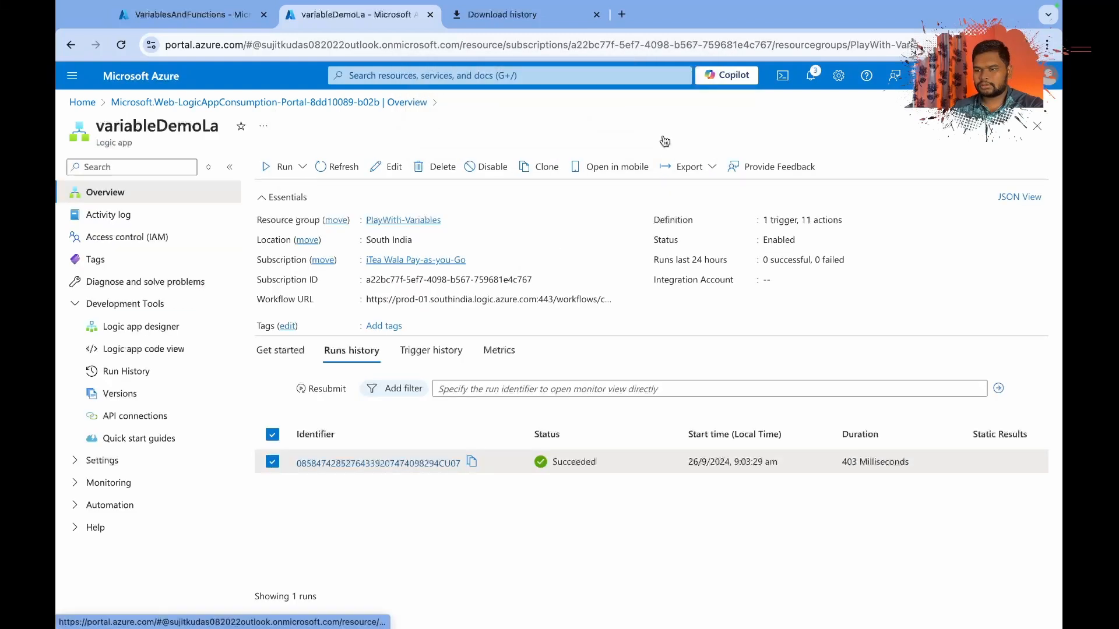
left_click(151, 329)
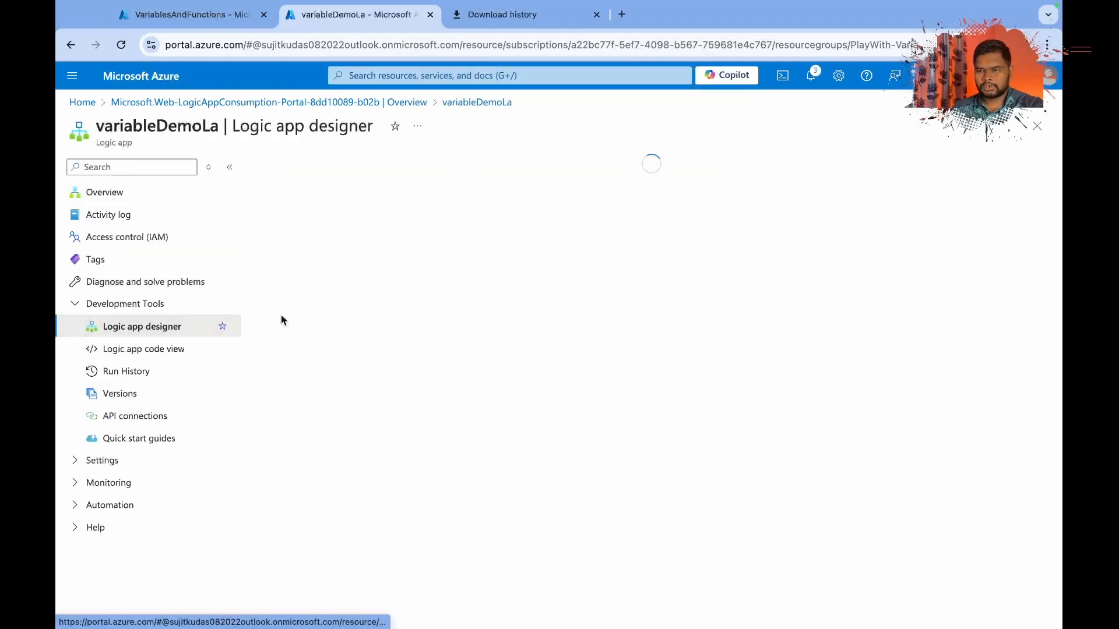
Add a Compose action directly after Append to string variable, with the orderstatus variable as its input.
scroll(580, 416, "down", 10)
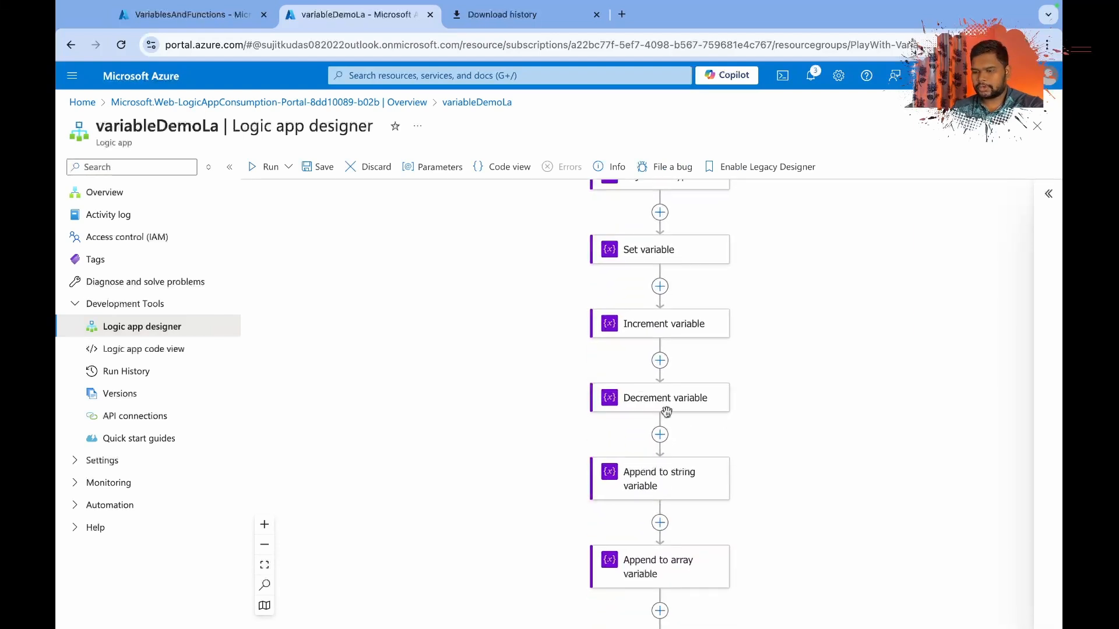
left_click(661, 524)
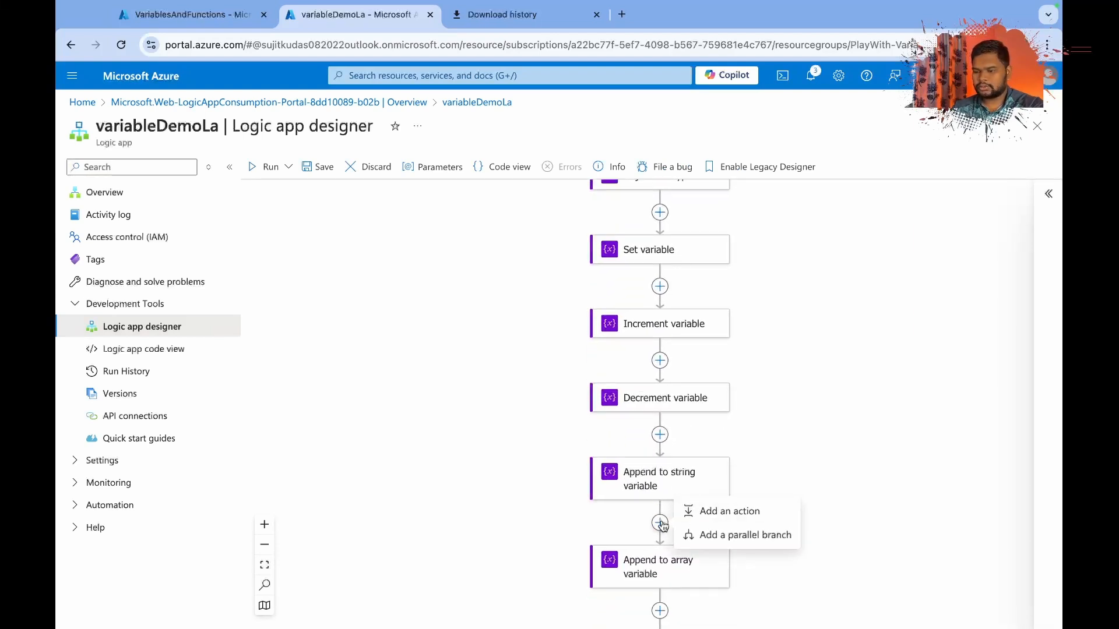
left_click(718, 511)
type("compos")
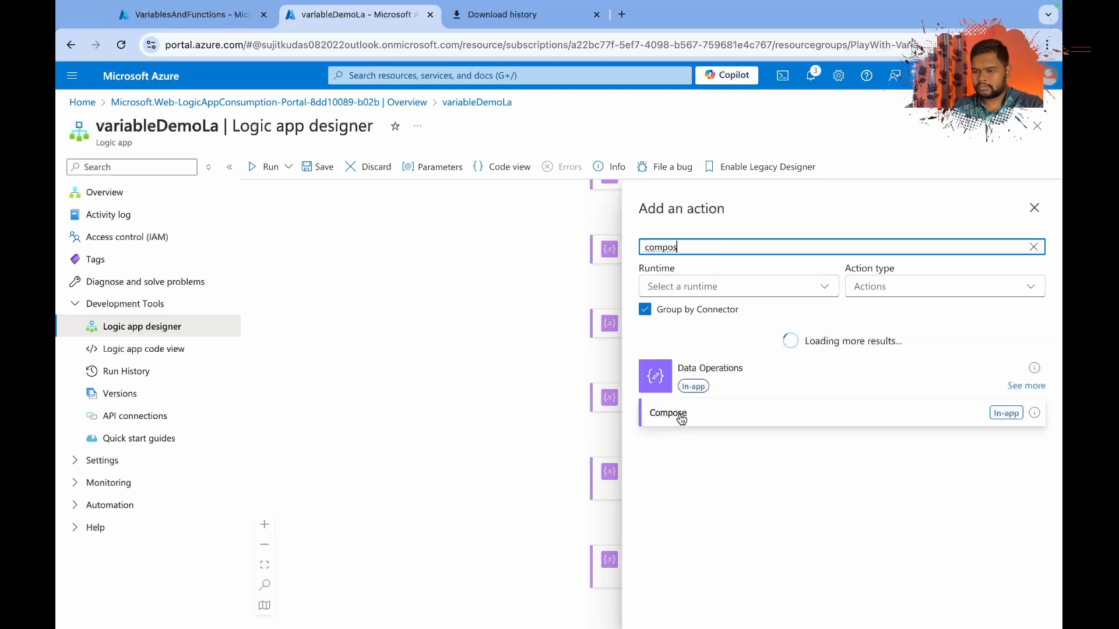
left_click(670, 411)
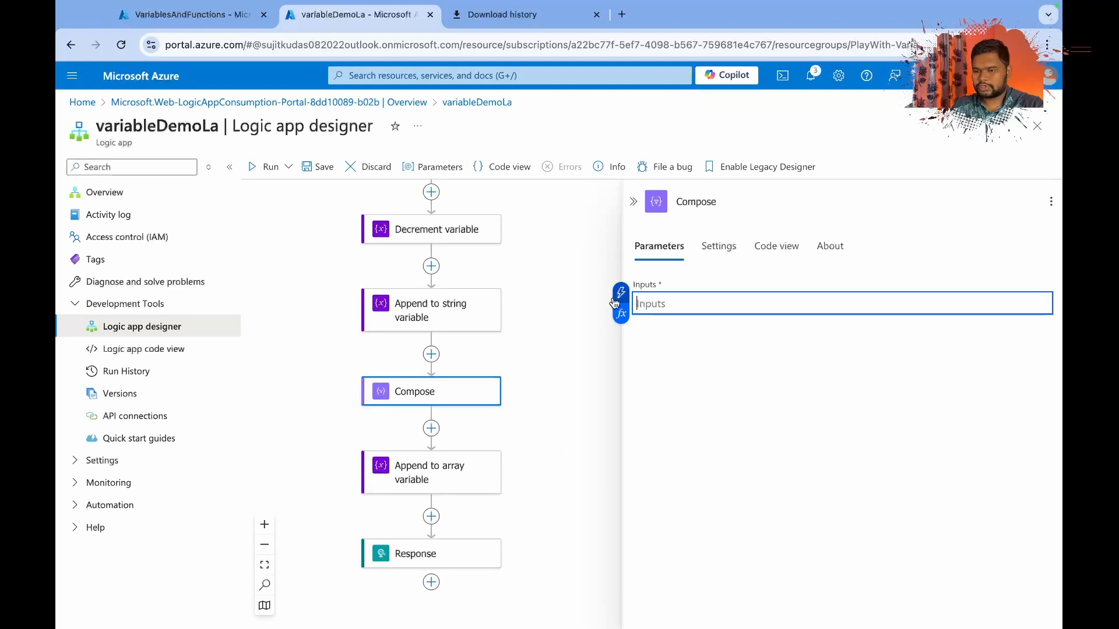
left_click(621, 294)
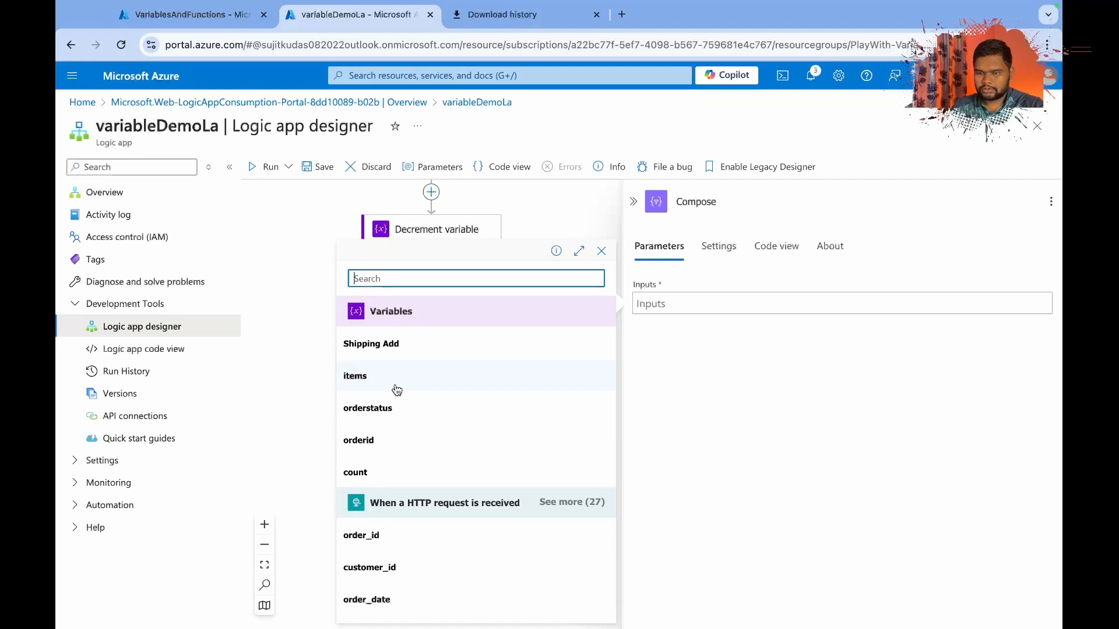
left_click(389, 416)
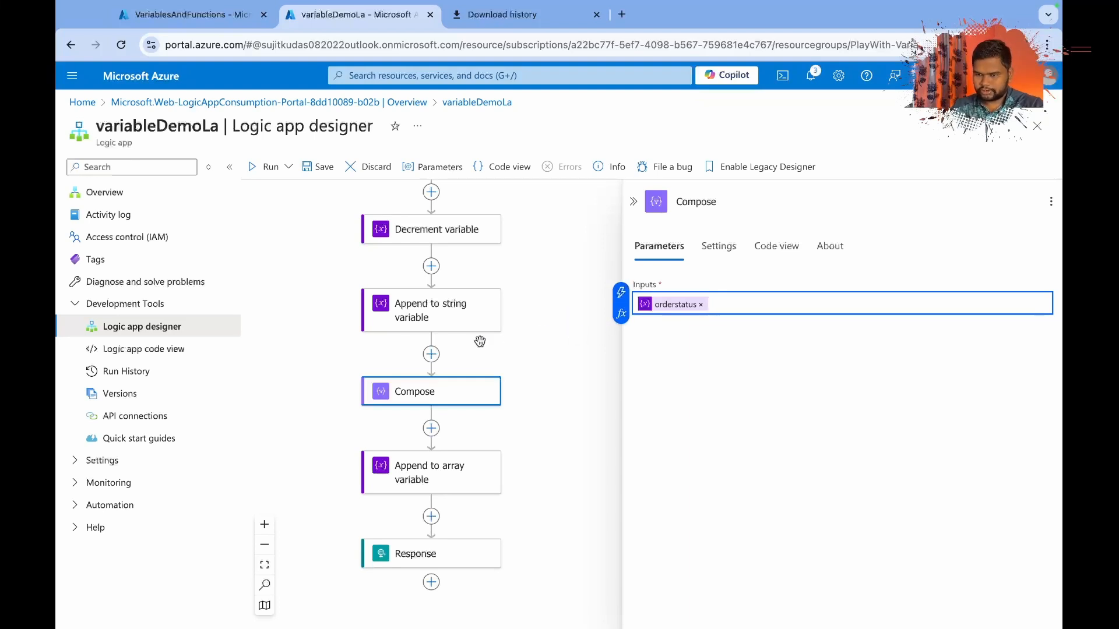
Add a second Compose action between Append to array variable and Response, with the items variable as its input.
left_click(431, 517)
left_click(473, 505)
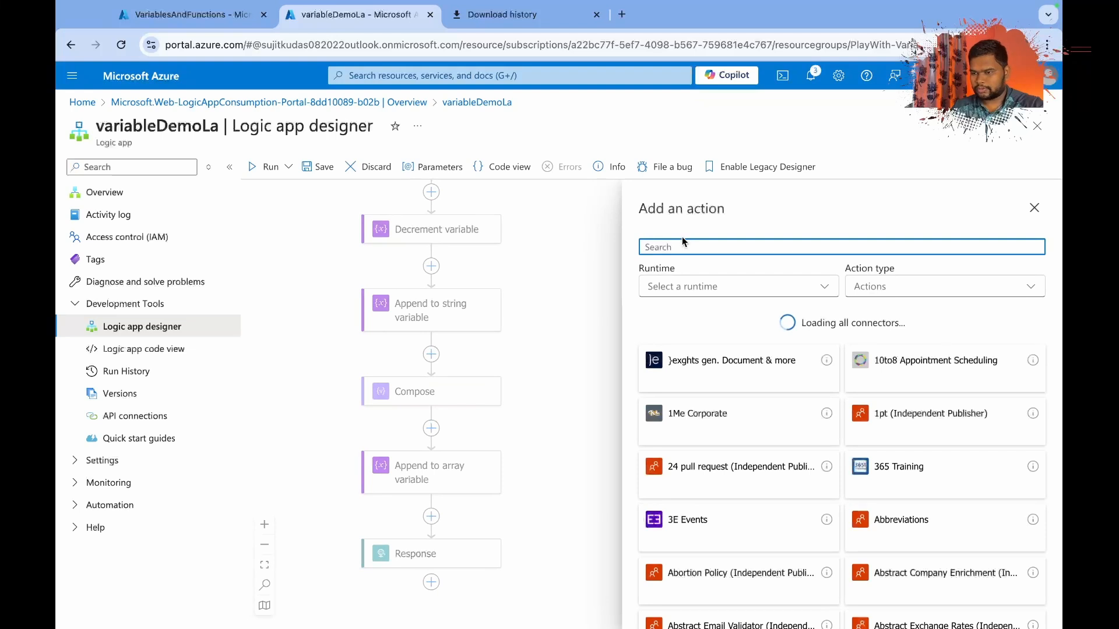
type("compos")
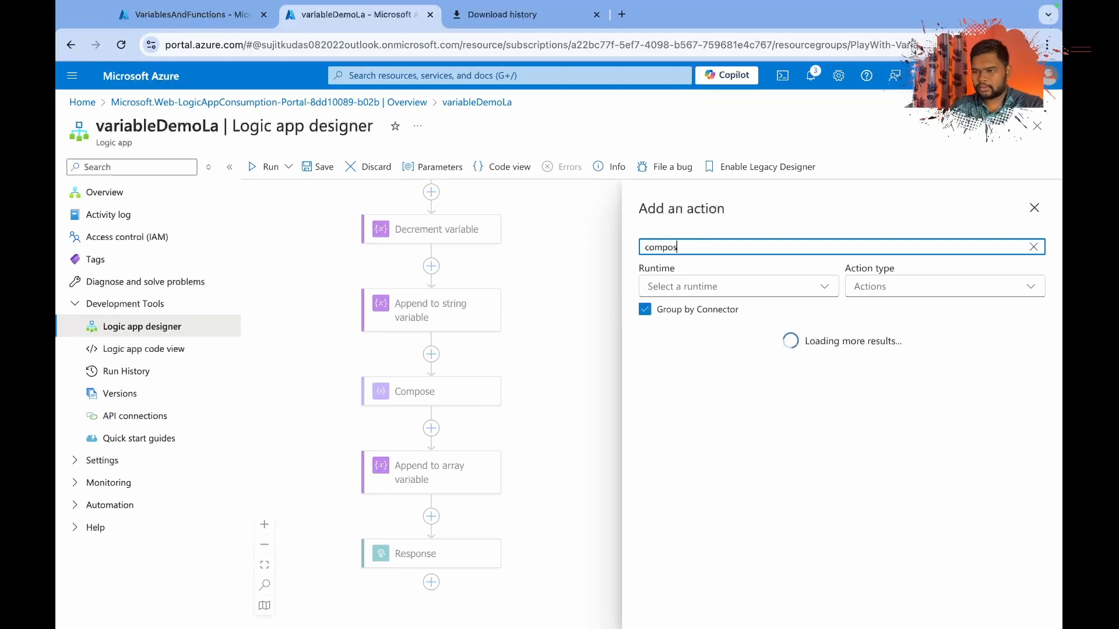
left_click(676, 414)
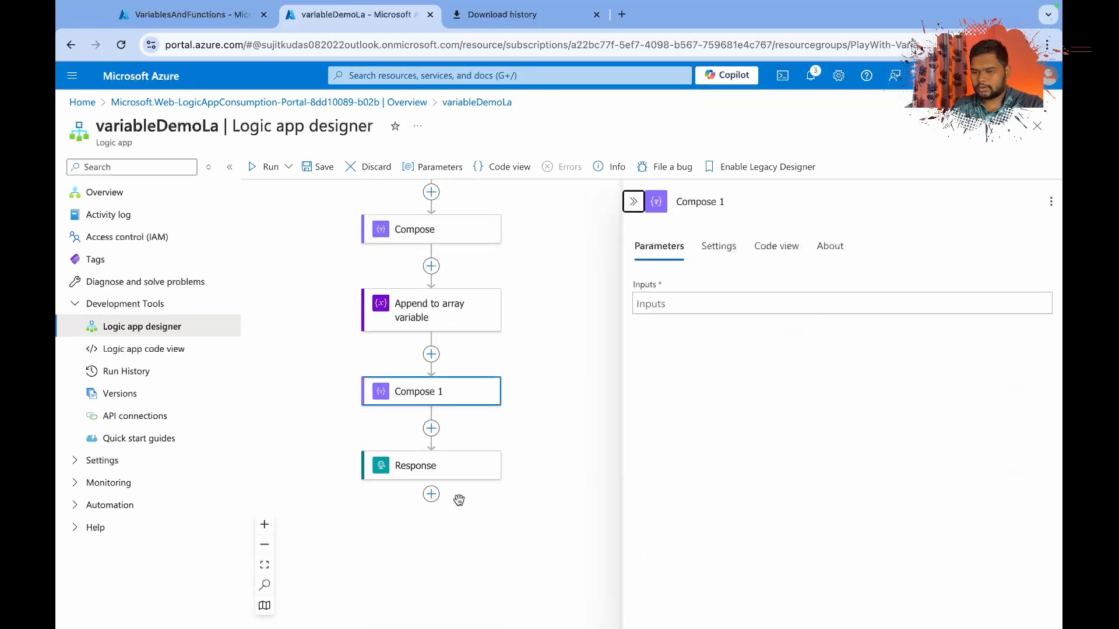
left_click(668, 304)
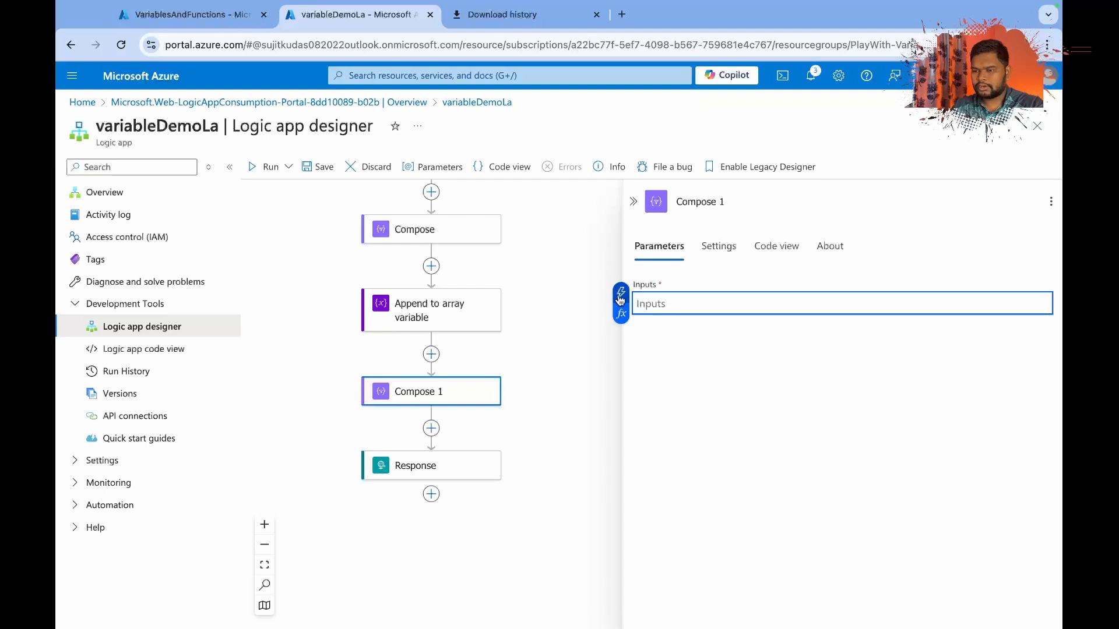
left_click(621, 295)
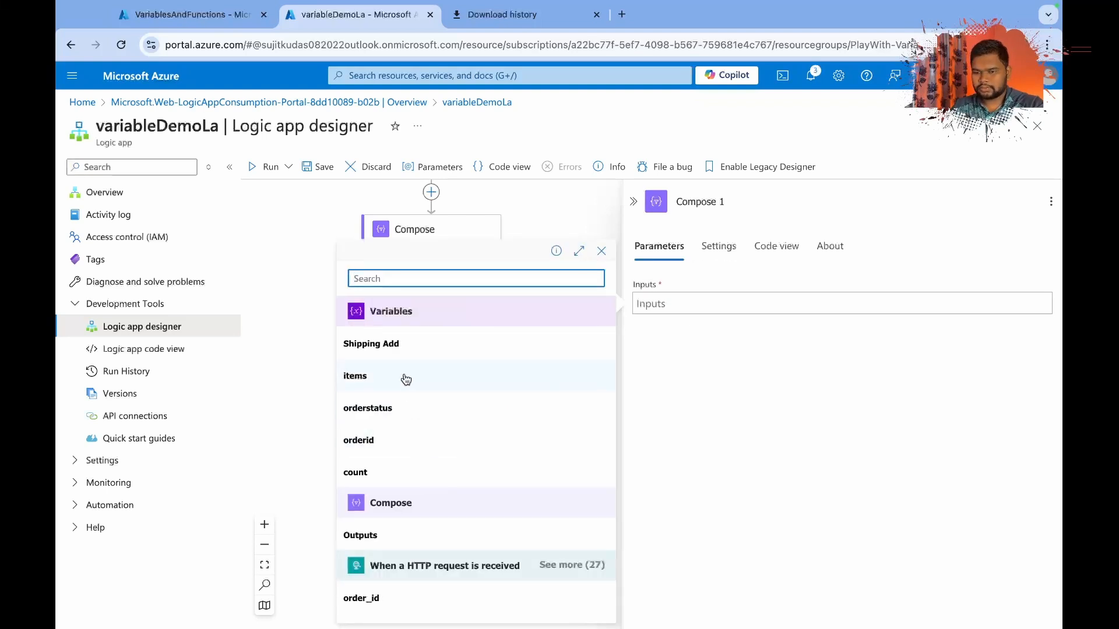
left_click(406, 380)
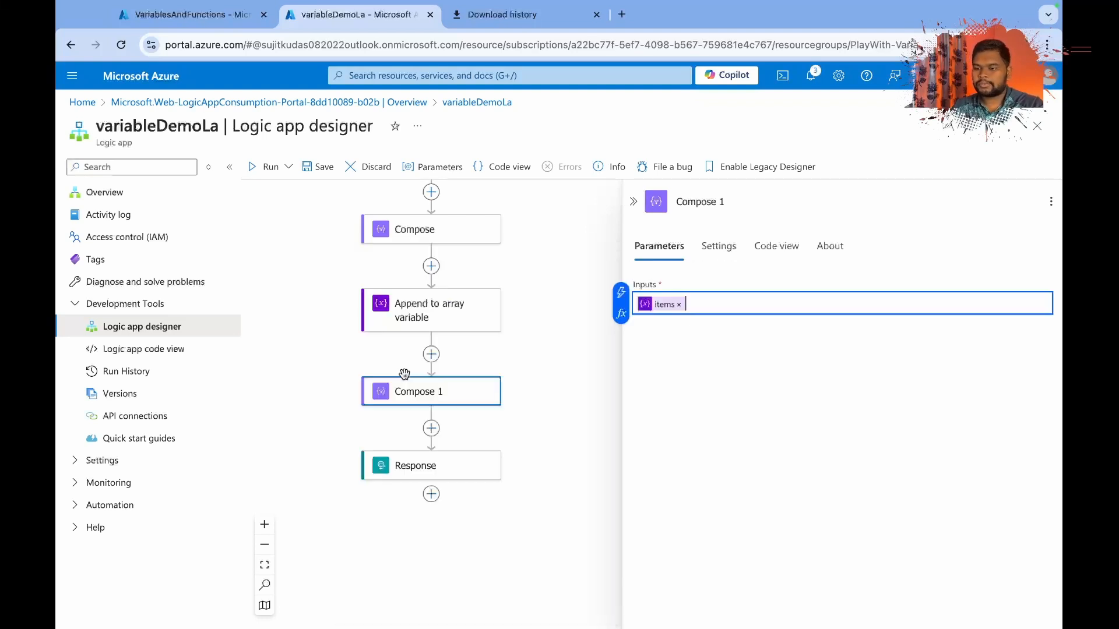
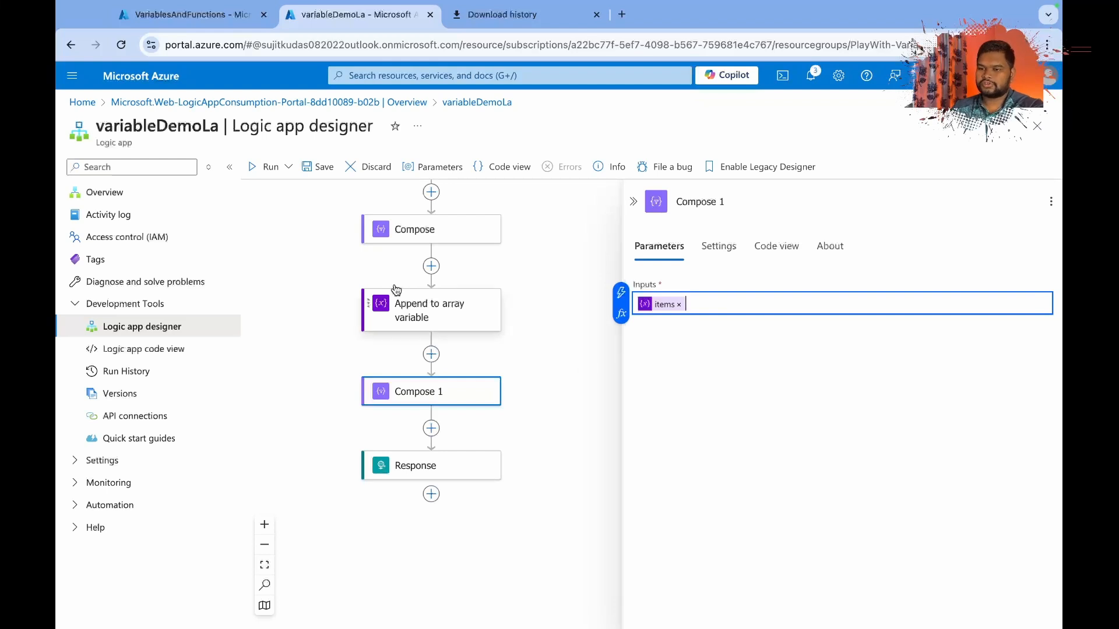
Save the variableDemoLa workflow, and send the POST request again from Postman to trigger it.
left_click(325, 169)
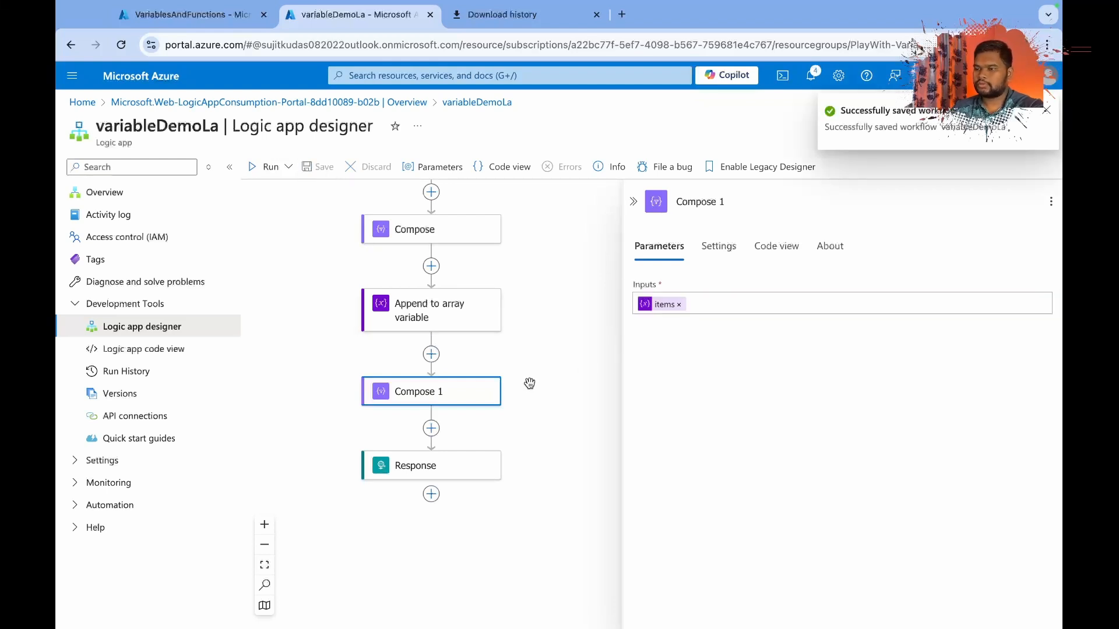
key("ctrl+Right")
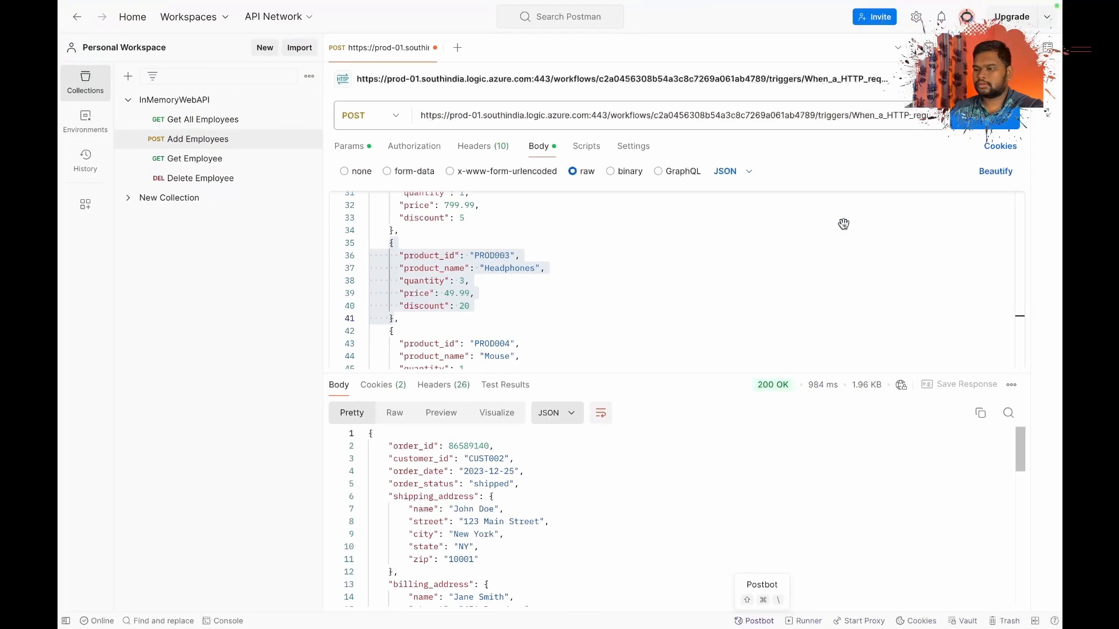
left_click(983, 116)
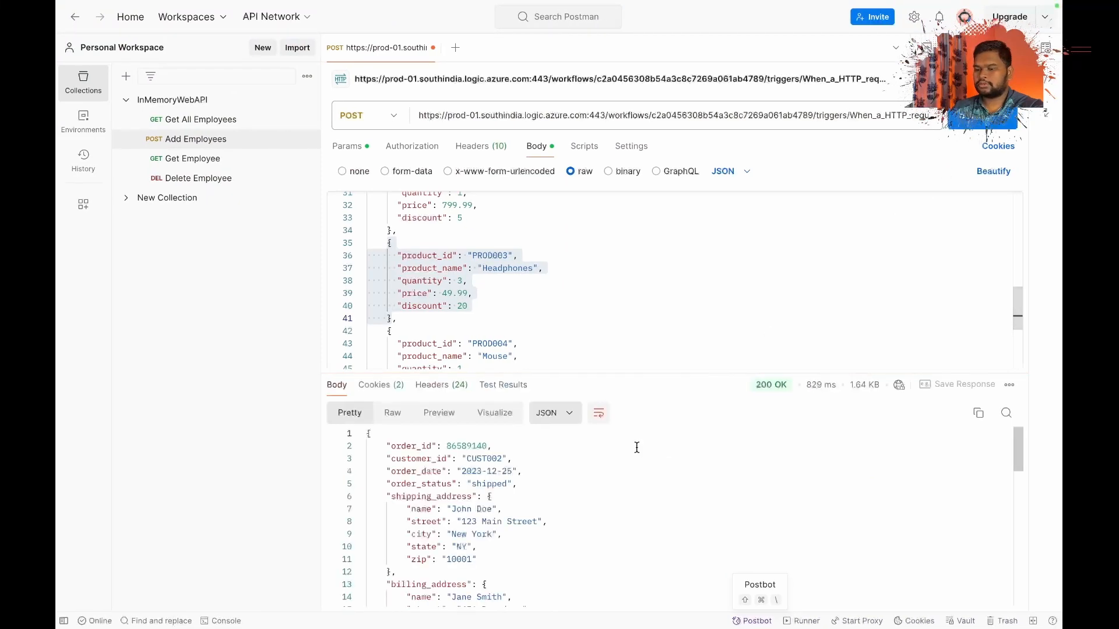
Return to the Azure portal and open the newest run of variableDemoLa from its runs history.
key("ctrl+Left")
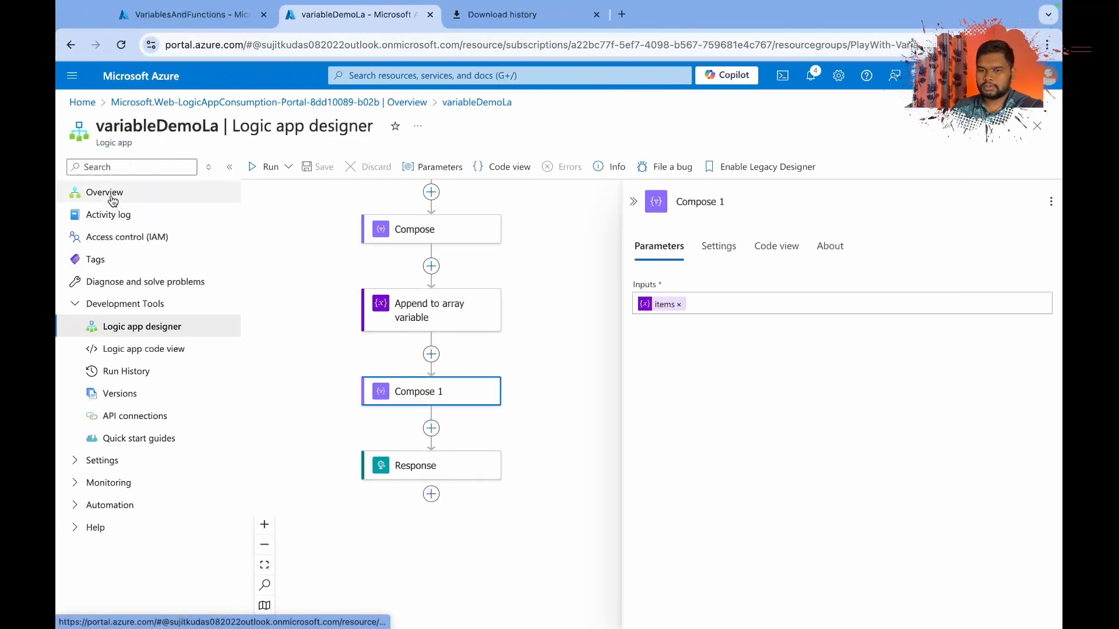
left_click(113, 198)
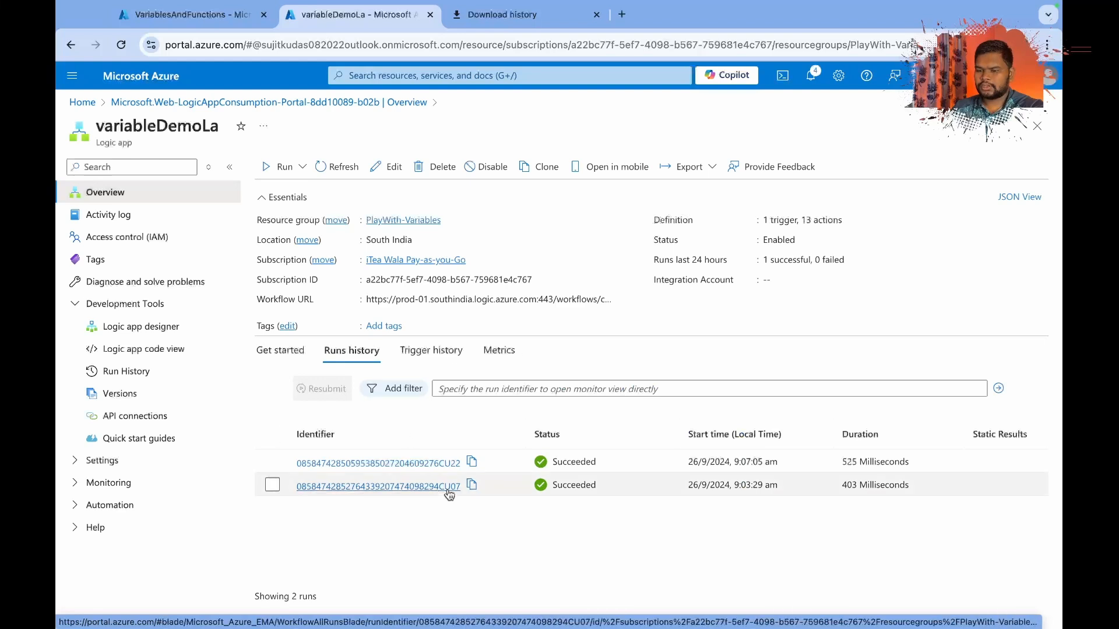
left_click(432, 463)
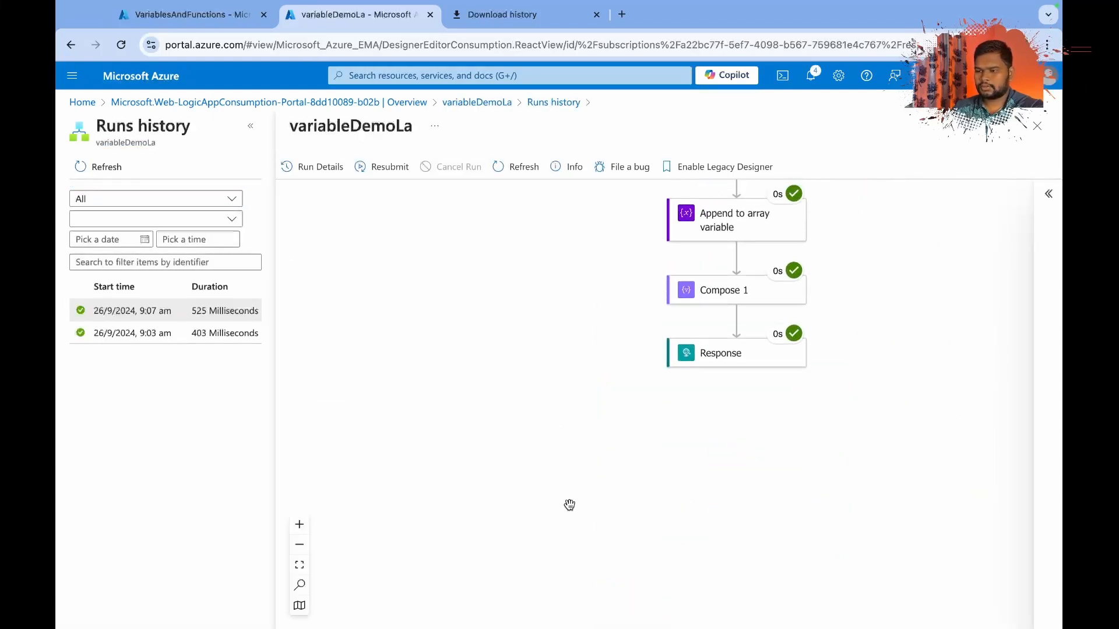
Compare the value added by Append to string variable with the inputs and outputs of the Compose action in this run.
left_click(705, 228)
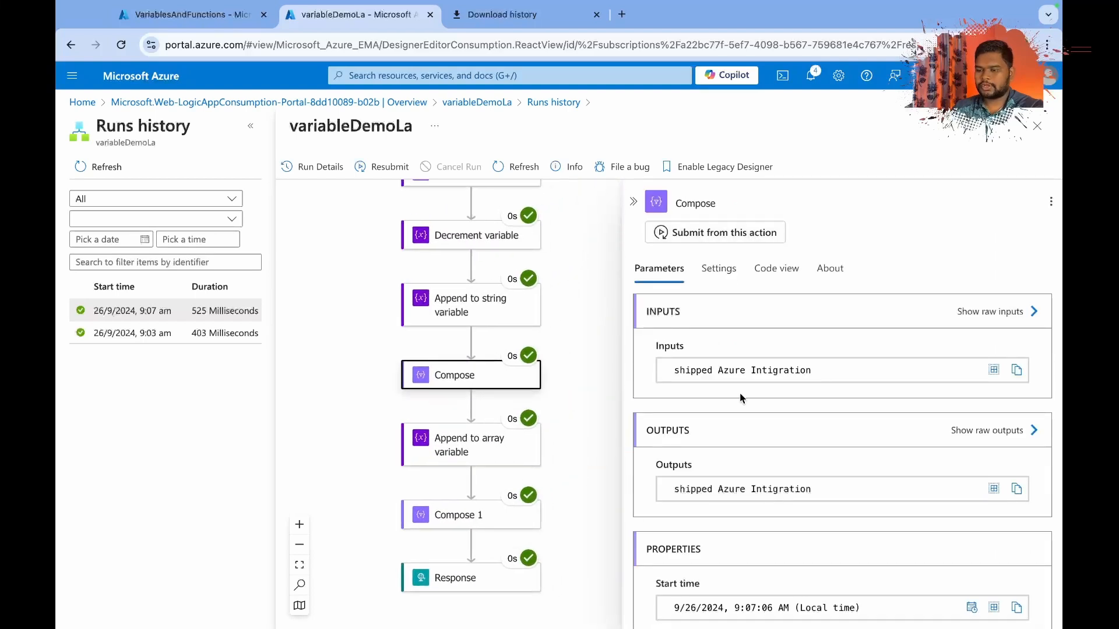
left_click(457, 306)
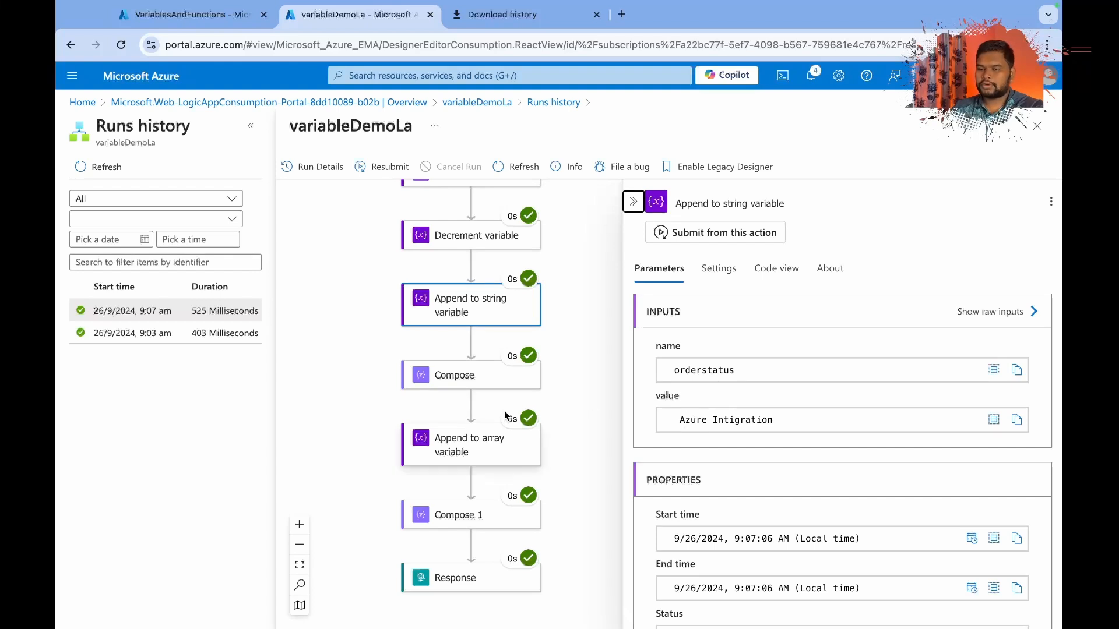
left_click(447, 384)
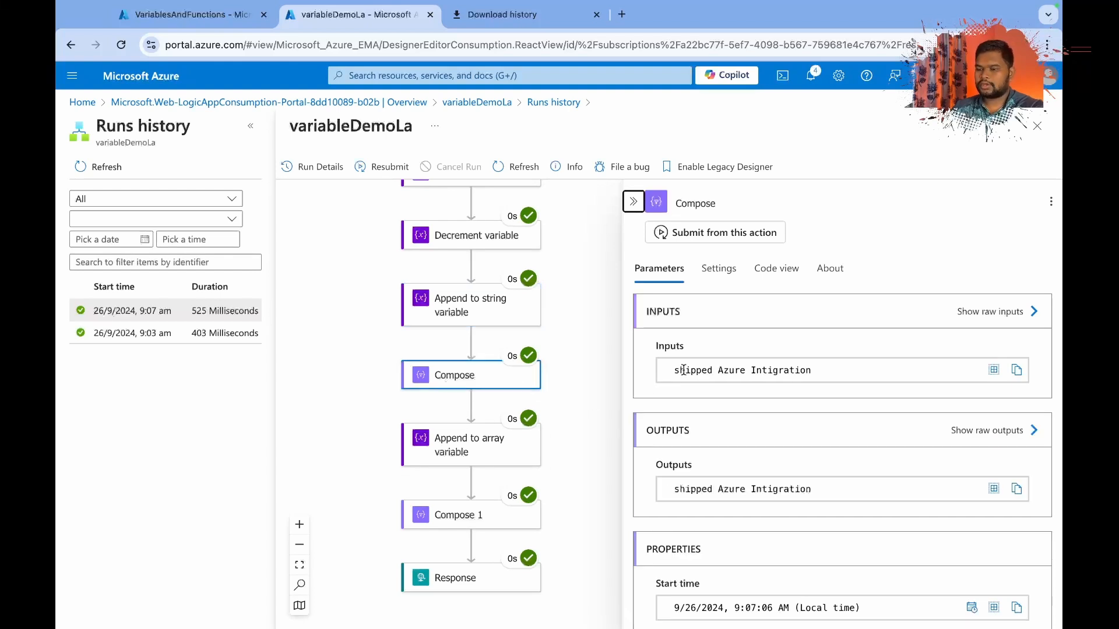
left_click_drag(675, 371, 836, 385)
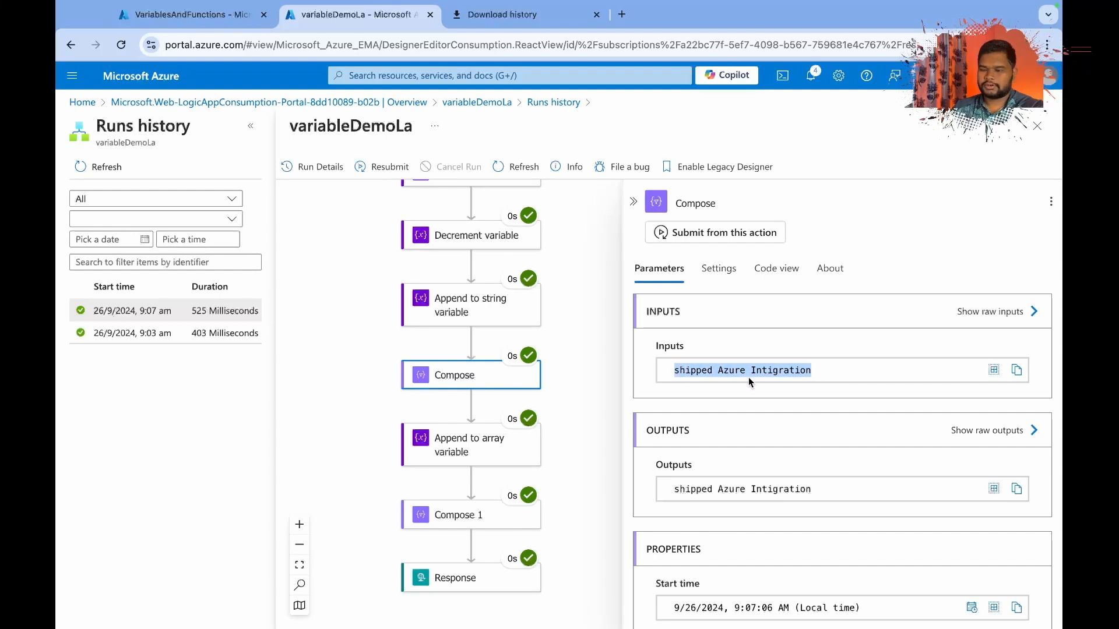
Compare the item added by Append to array variable with the last item in the inputs of Compose 1.
scroll(399, 462, "down", 1)
left_click(479, 475)
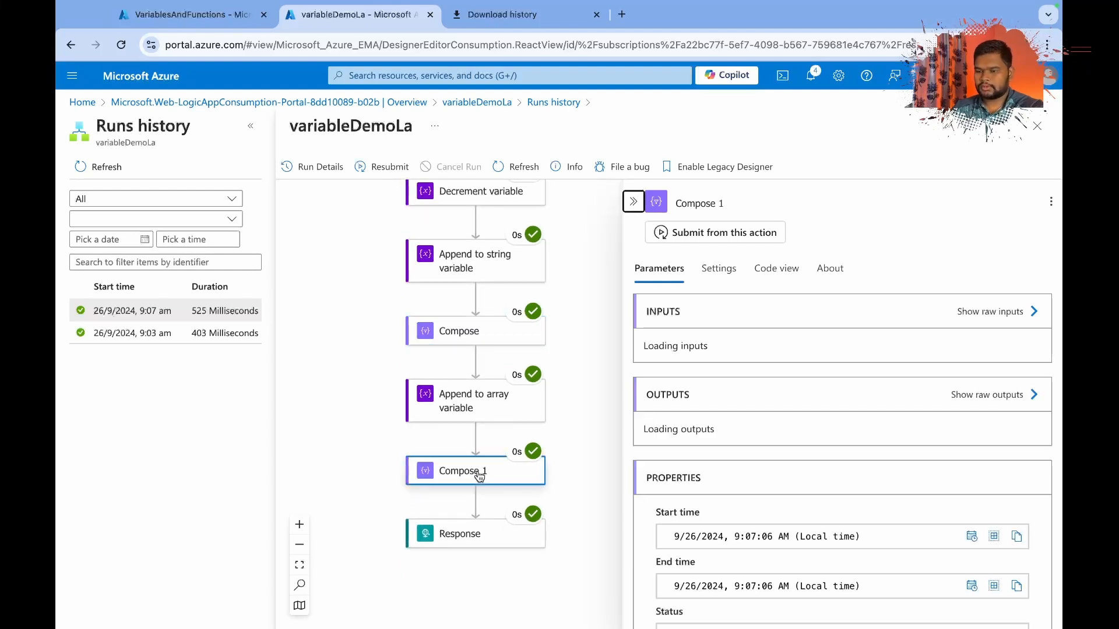
left_click(527, 404)
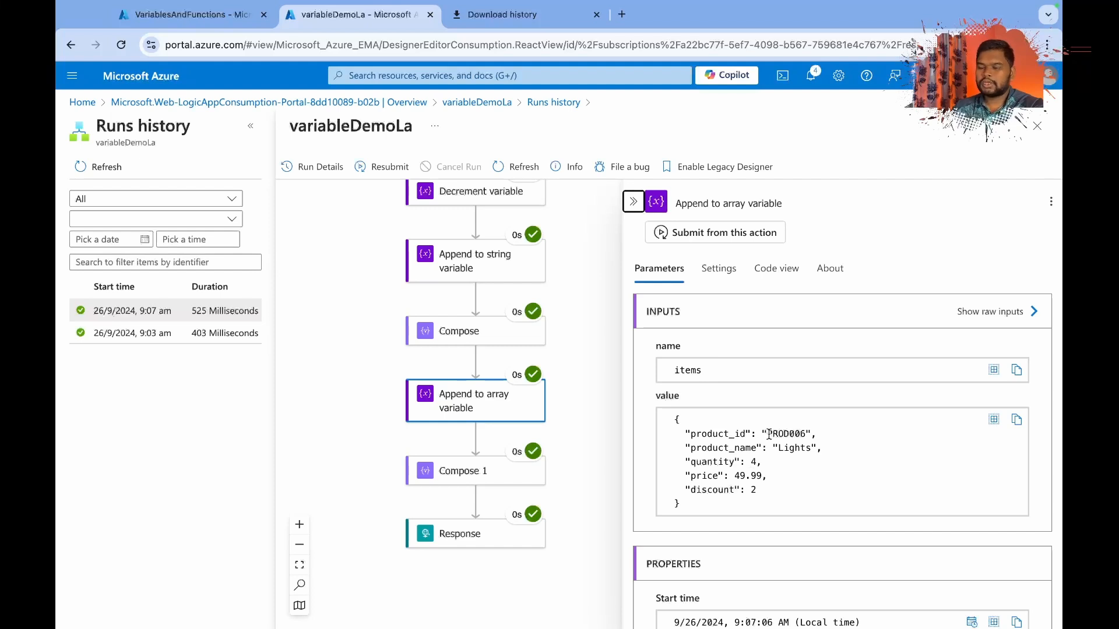
left_click(464, 470)
scroll(766, 413, "down", 1)
scroll(767, 412, "down", 5)
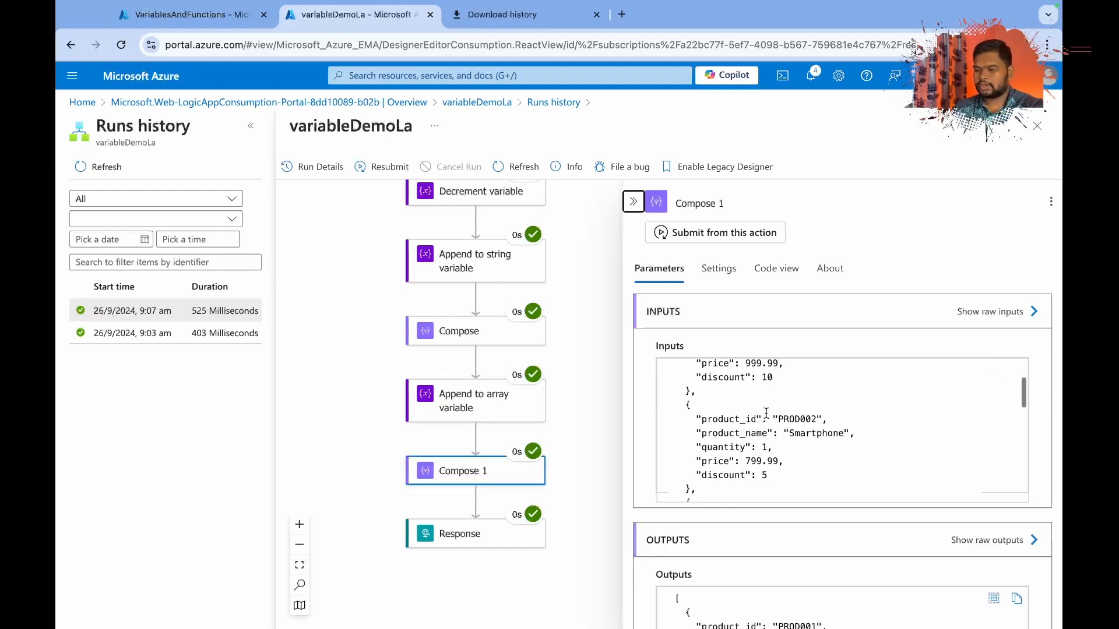
scroll(767, 412, "down", 4)
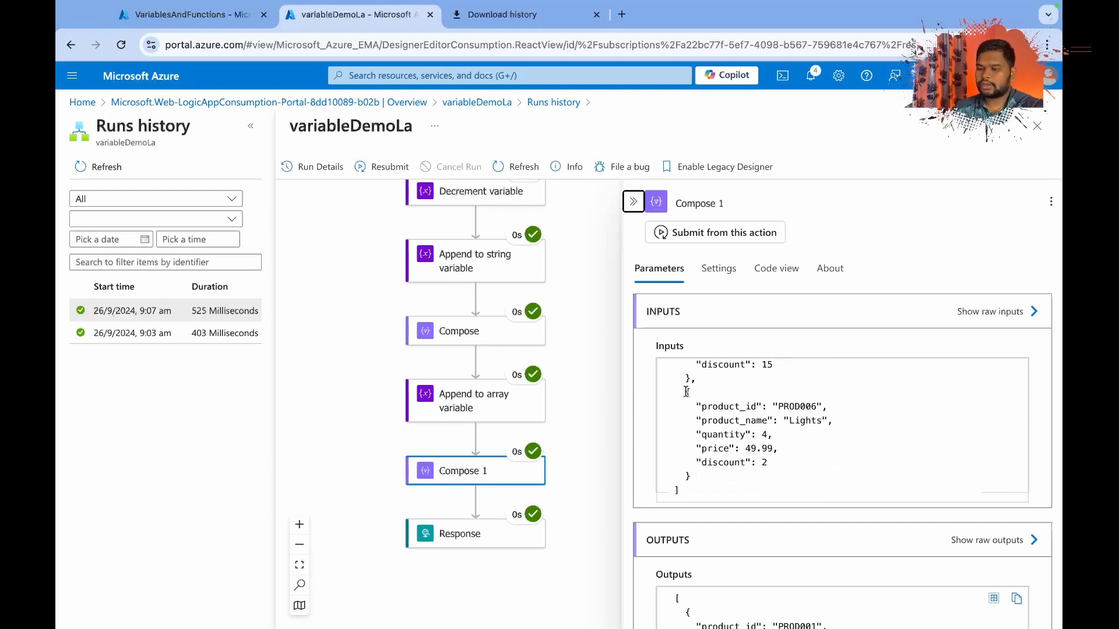
left_click_drag(687, 392, 729, 479)
left_click(728, 477)
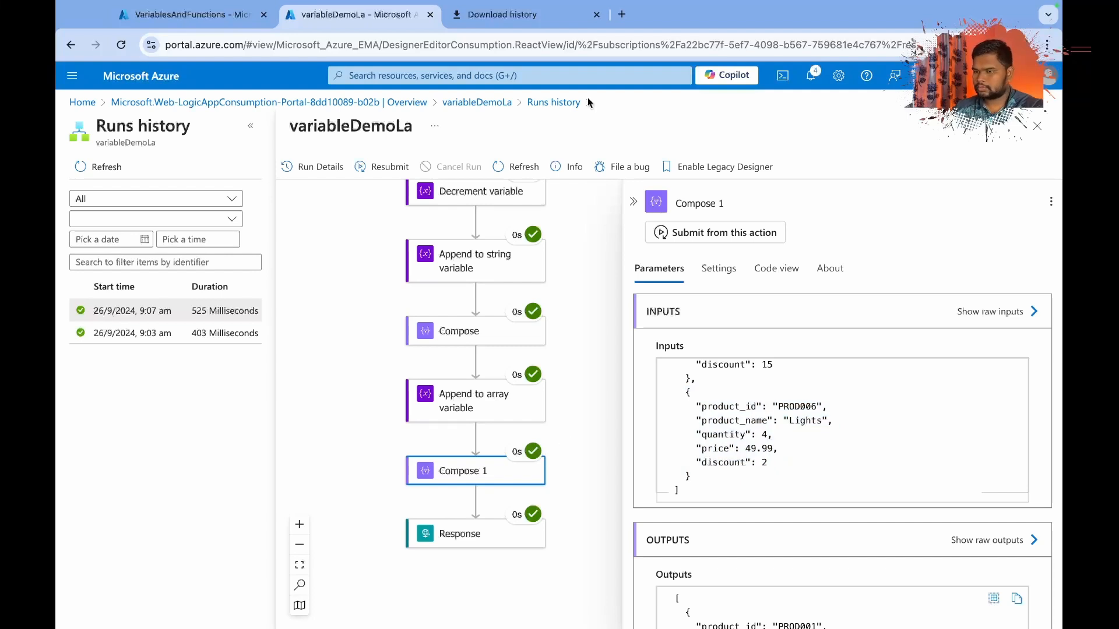
Leave the run history and reopen the variableDemoLa workflow in the Logic app designer.
left_click(483, 103)
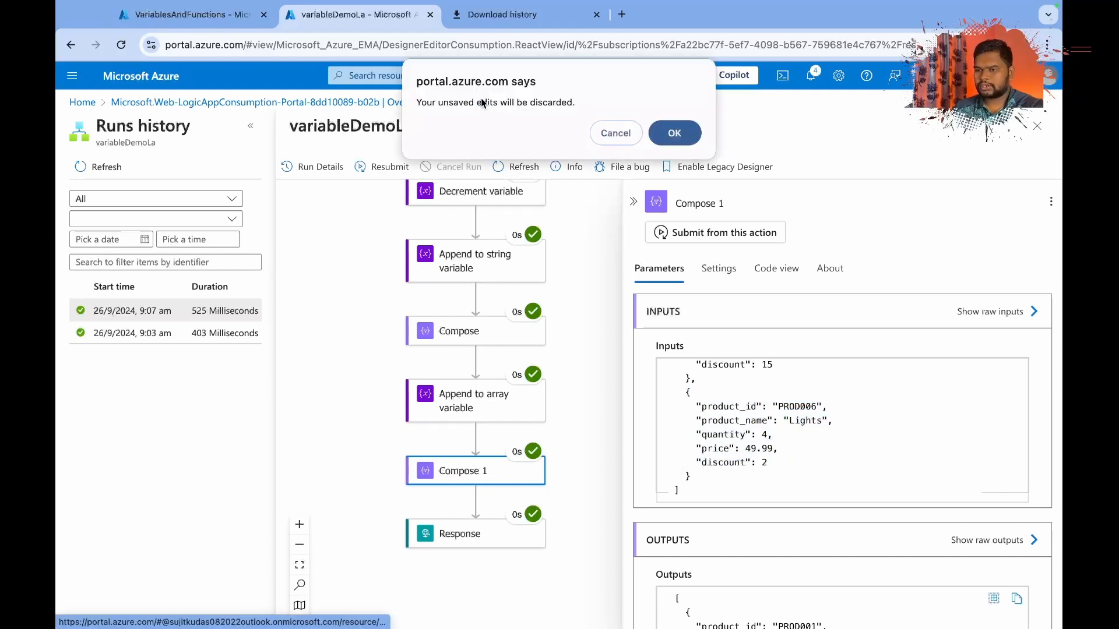
left_click(674, 135)
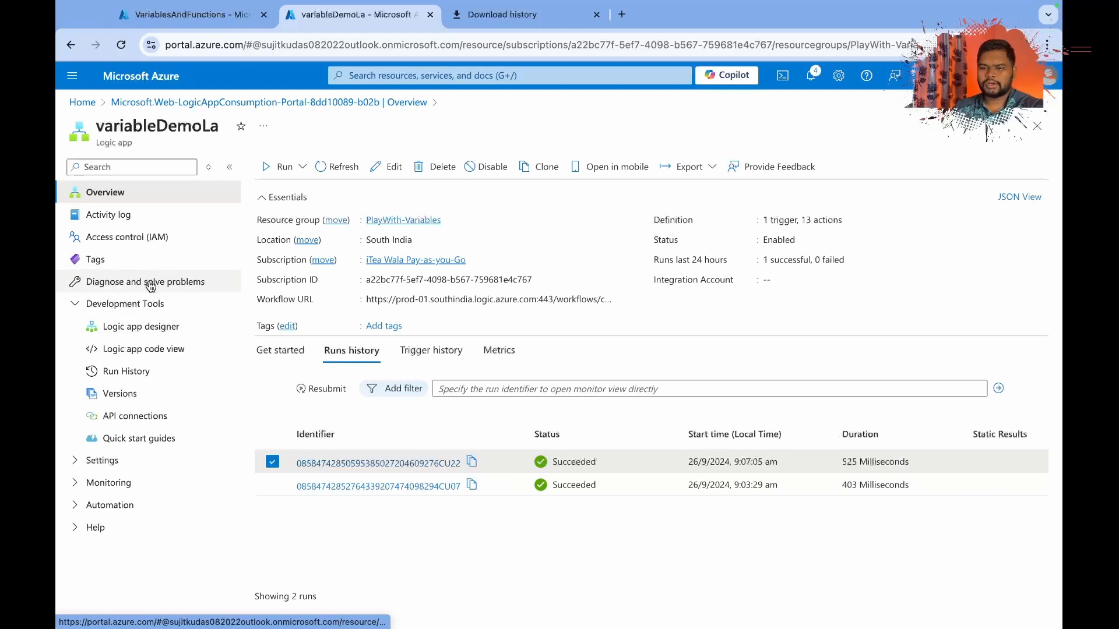
left_click(150, 327)
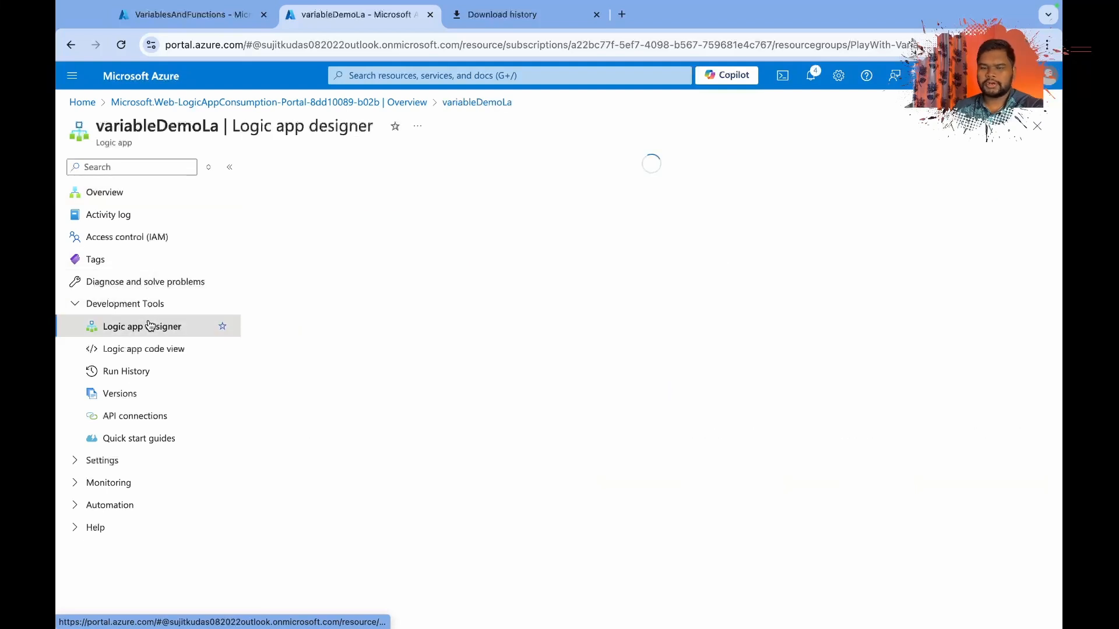
Add a third Compose action between Compose 1 and Response.
scroll(674, 431, "down", 5)
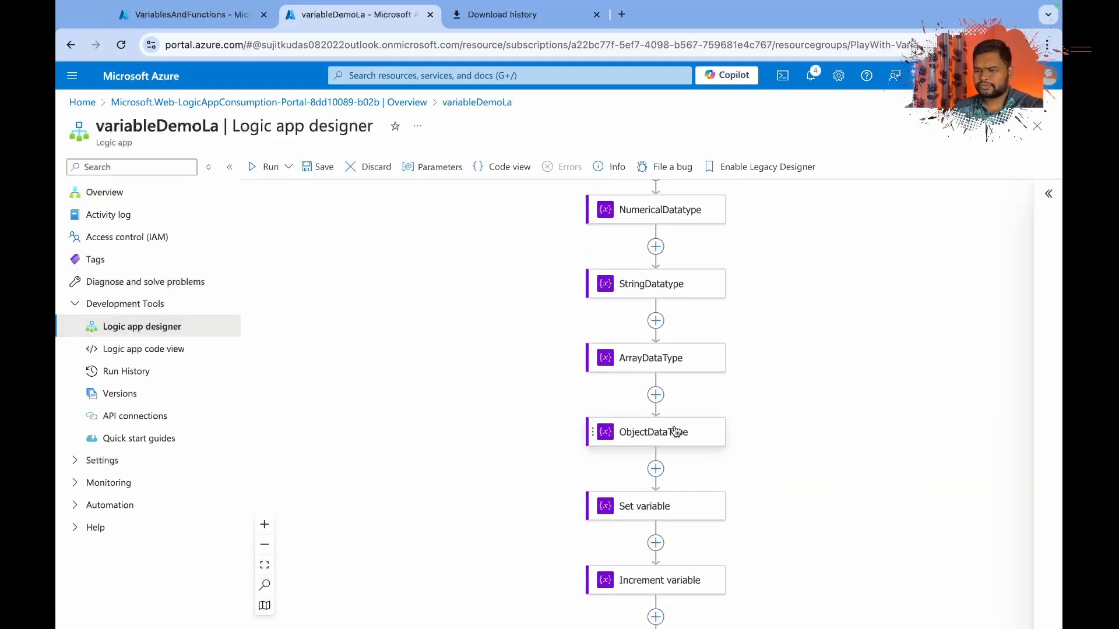
scroll(675, 431, "down", 10)
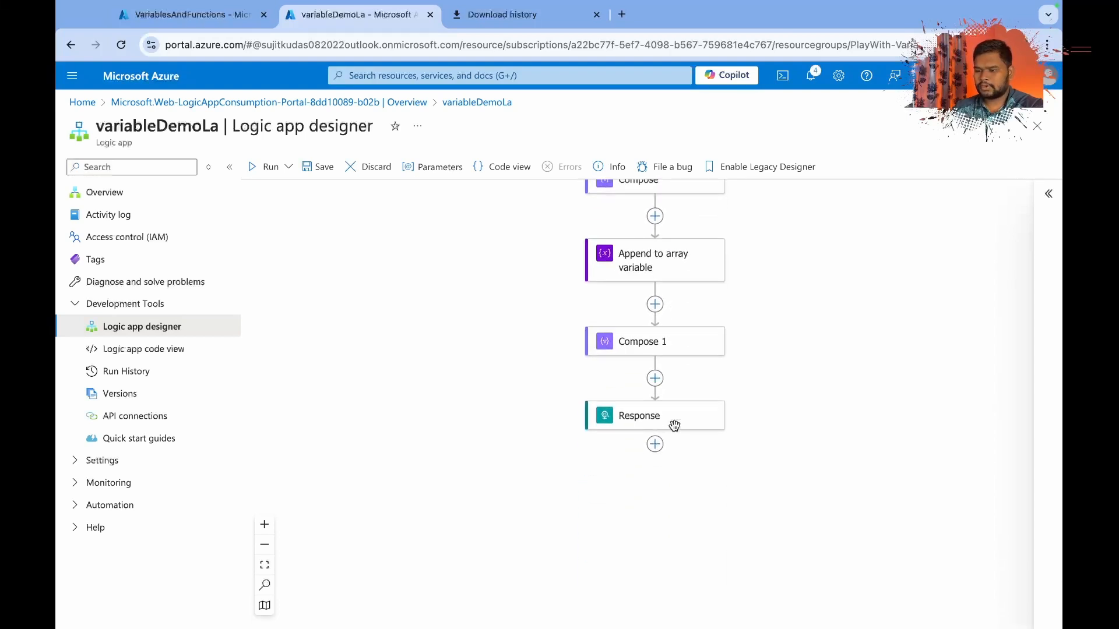
left_click(655, 380)
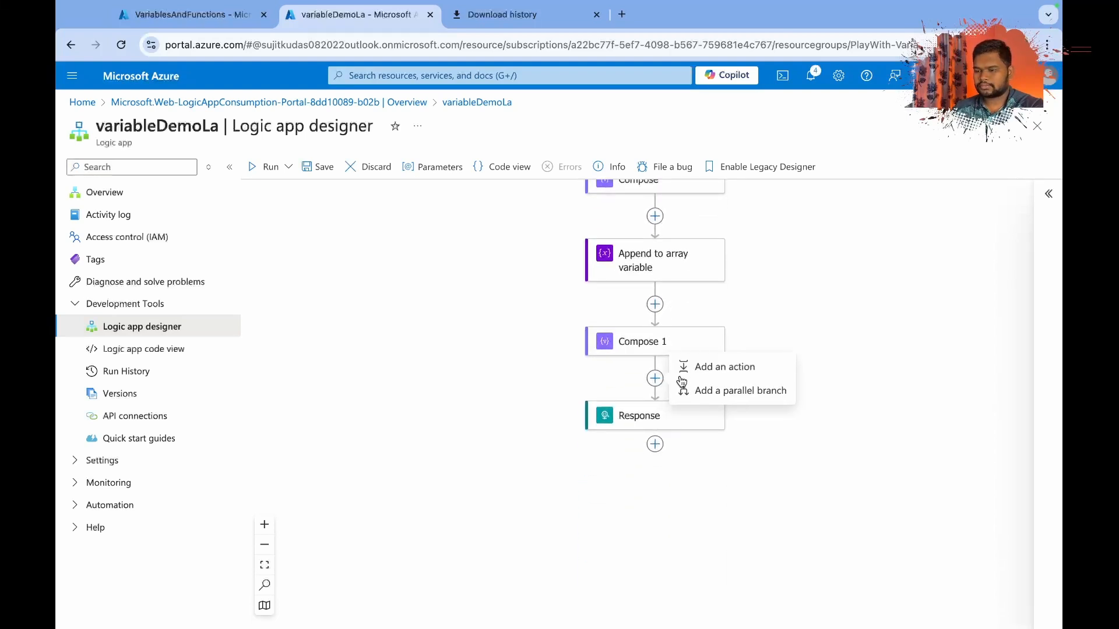
left_click(696, 366)
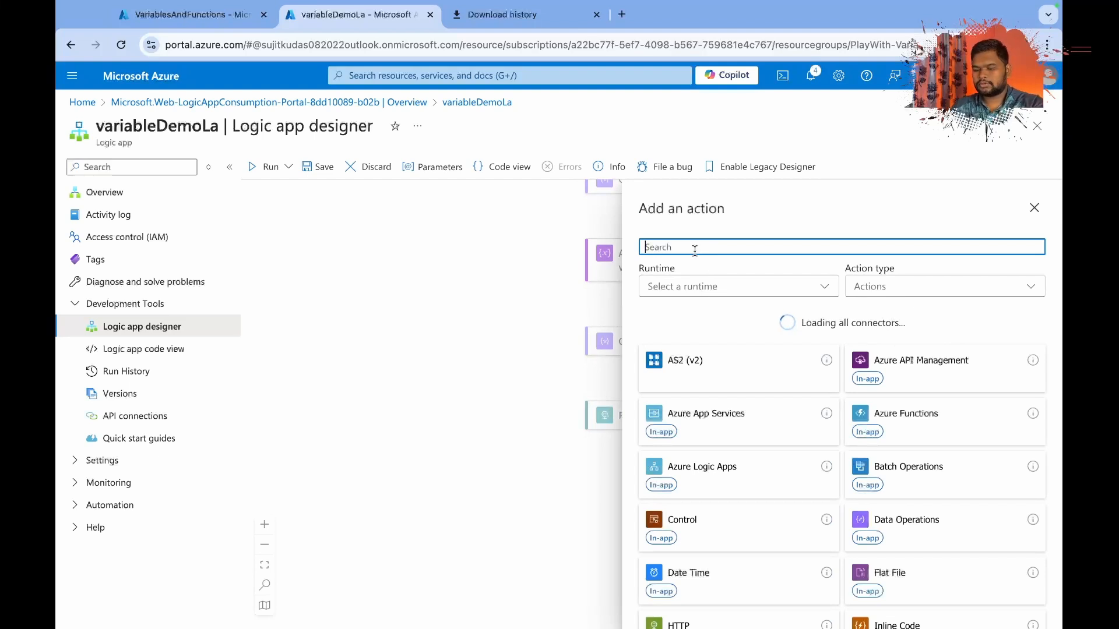
type("compos")
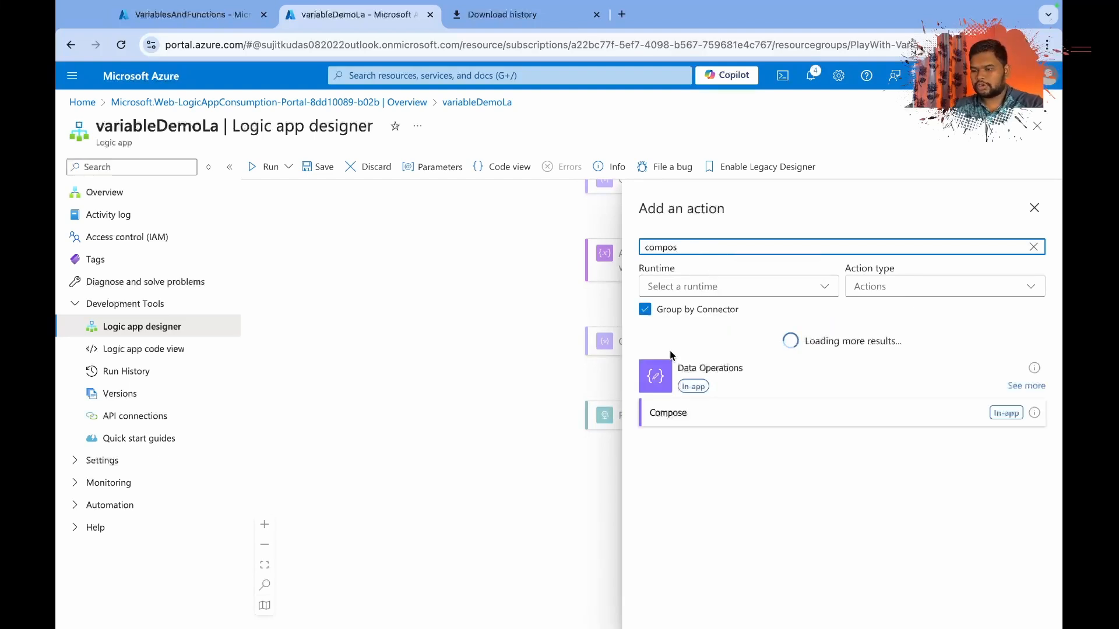
left_click(670, 412)
Set the Compose 2 input to the function expression add(10,20) and check it in the action's code view.
left_click(652, 307)
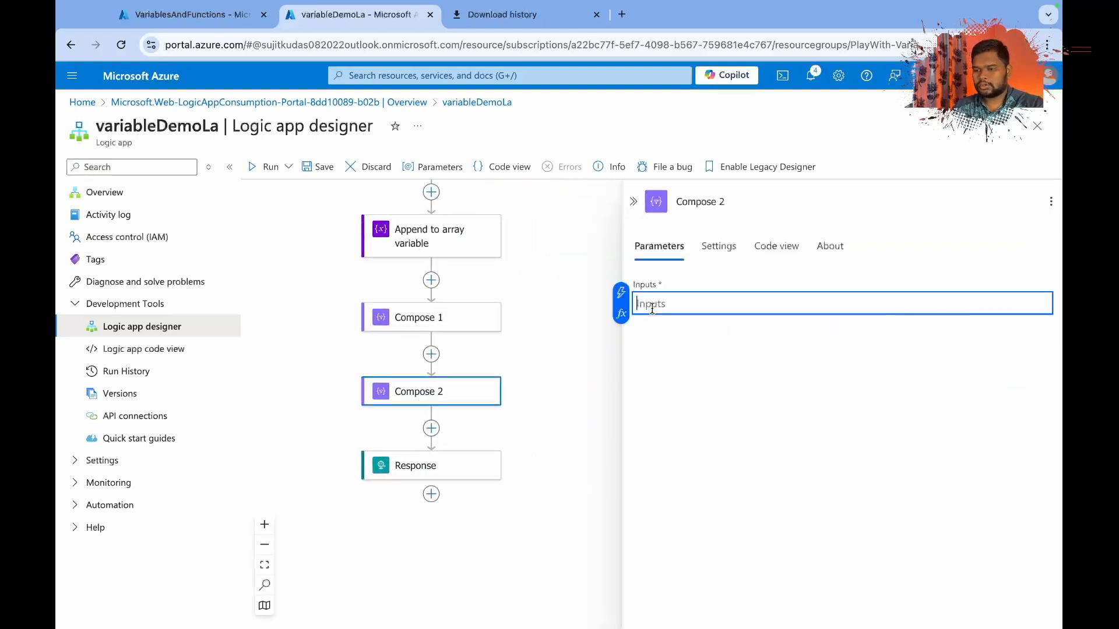
left_click(621, 314)
type("add")
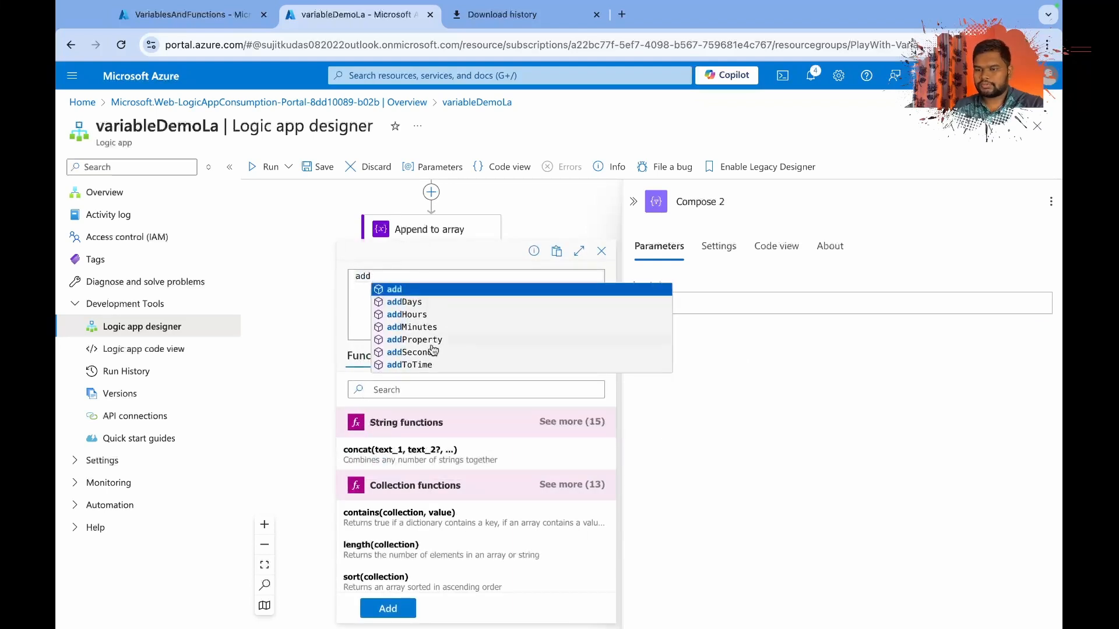
left_click(402, 289)
type("10,")
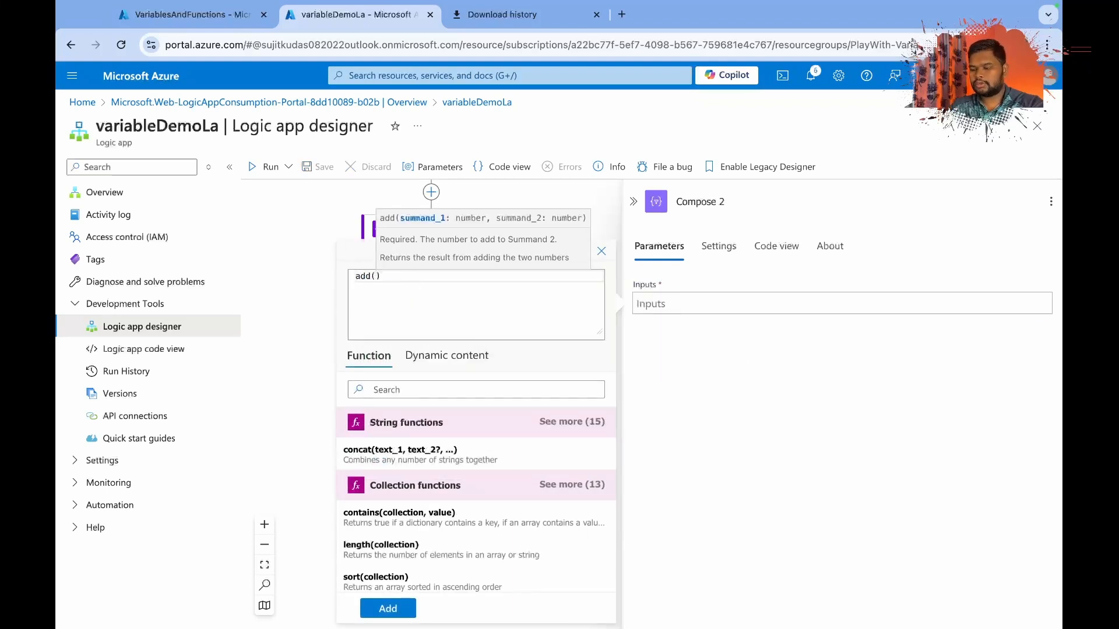
type("20")
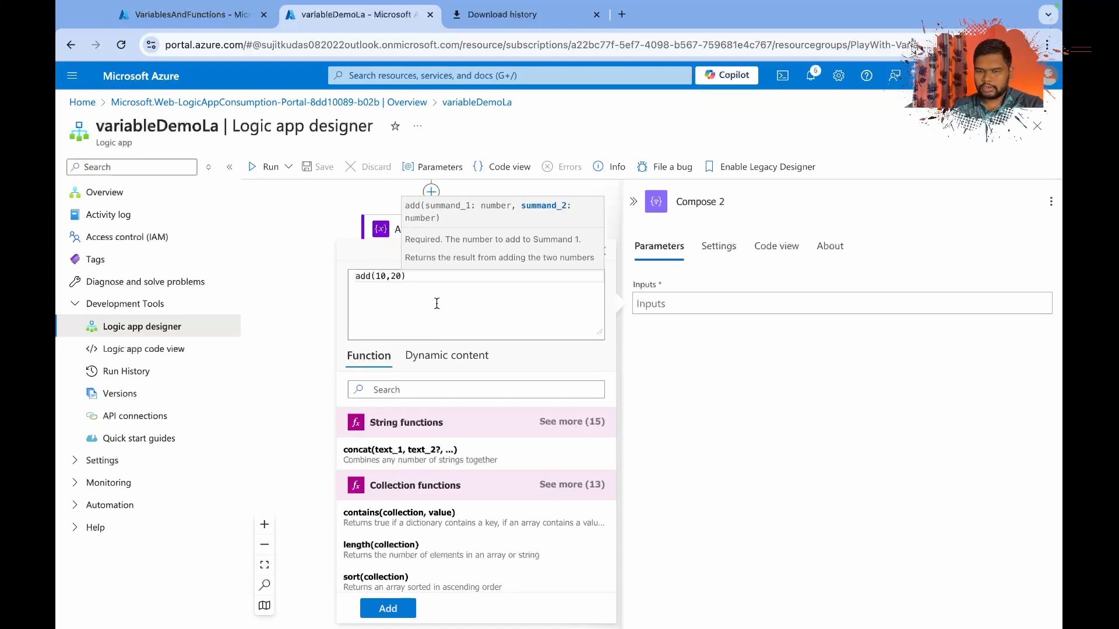
left_click(388, 609)
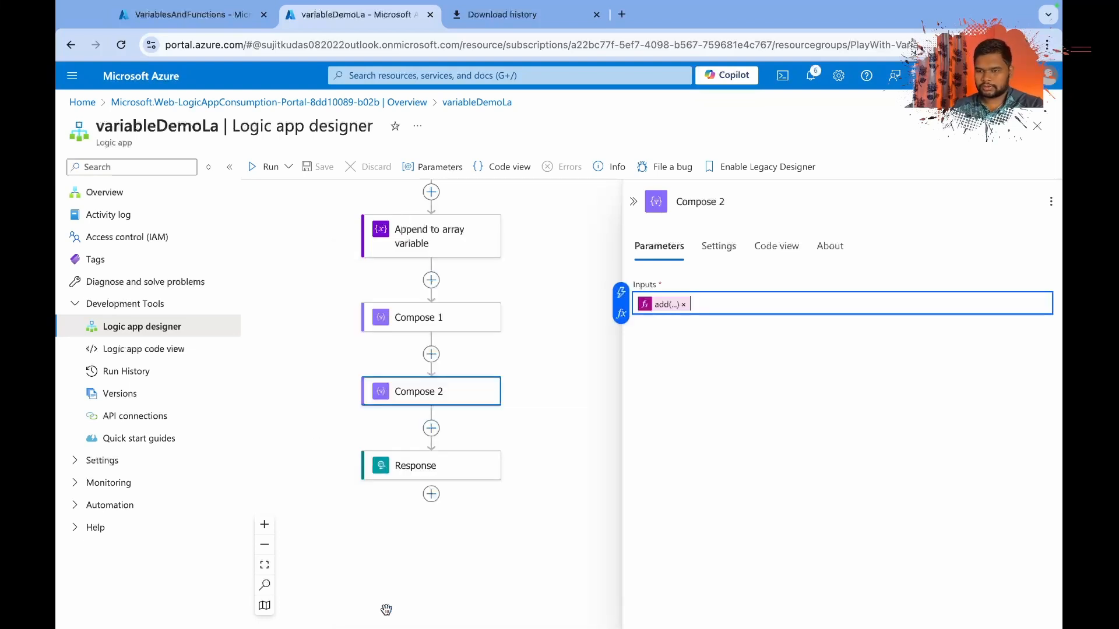
left_click(776, 245)
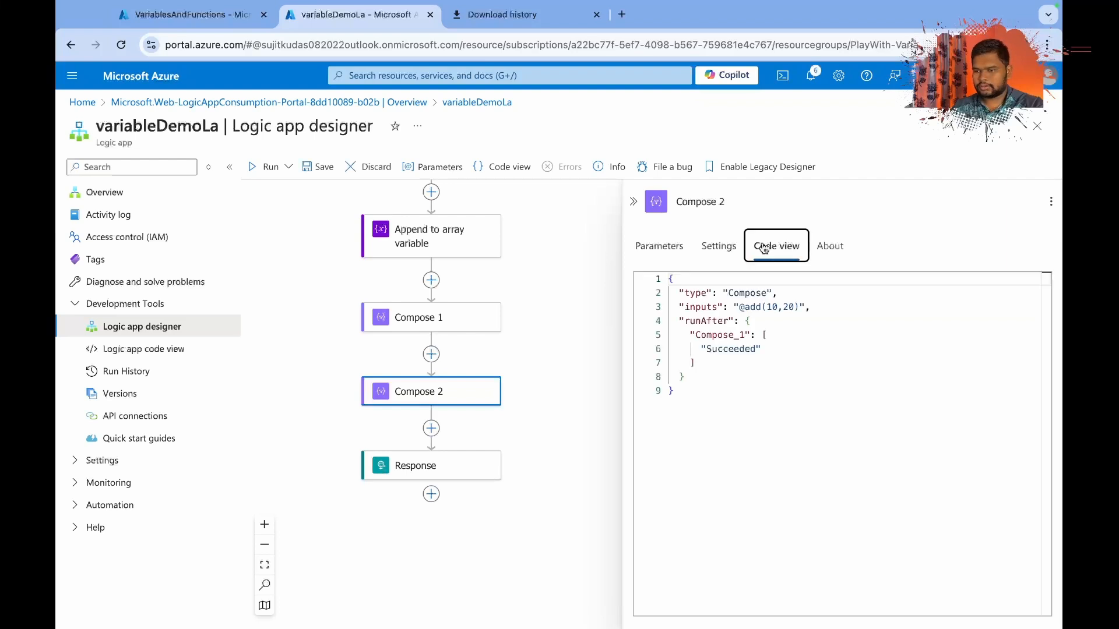
Save the workflow and rename the Compose 2 action to "add function".
left_click(325, 168)
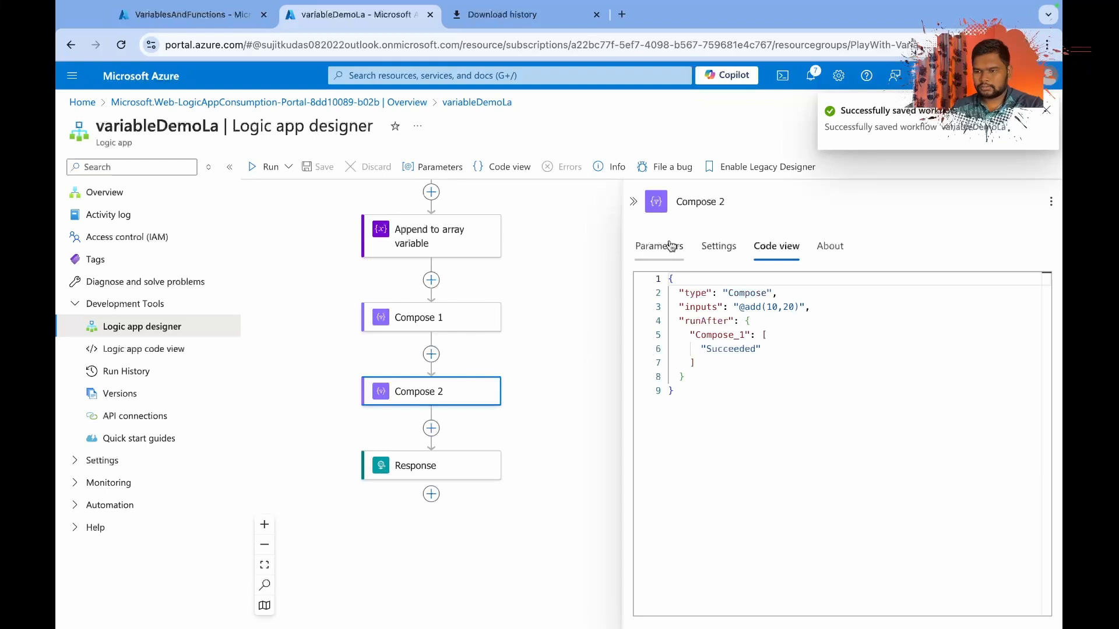
left_click(431, 429)
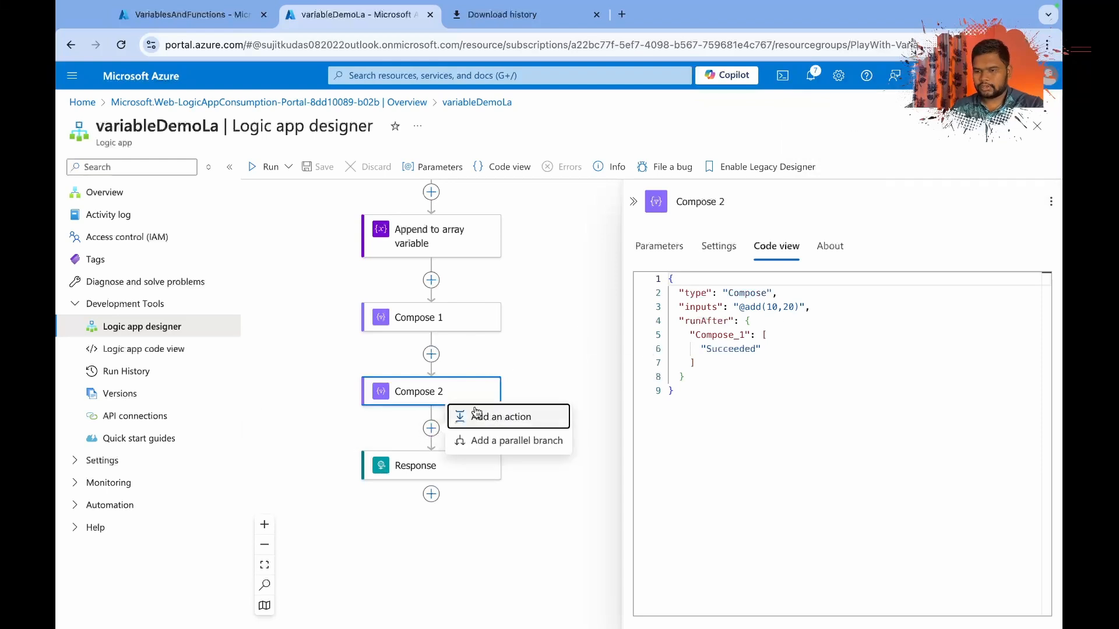
triple_click(721, 201)
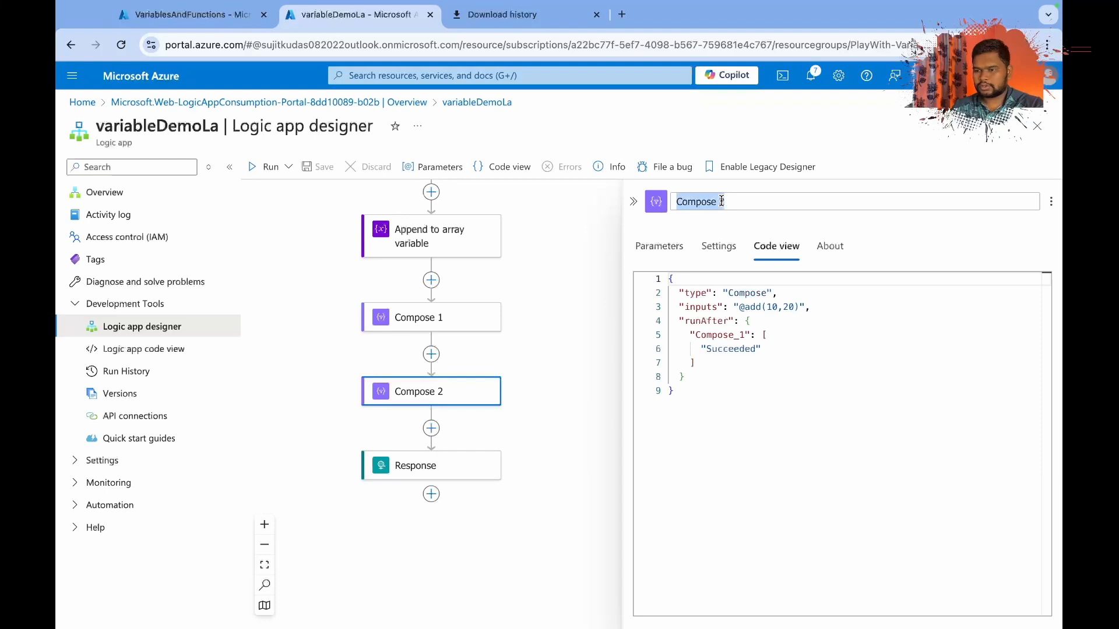
type("add function")
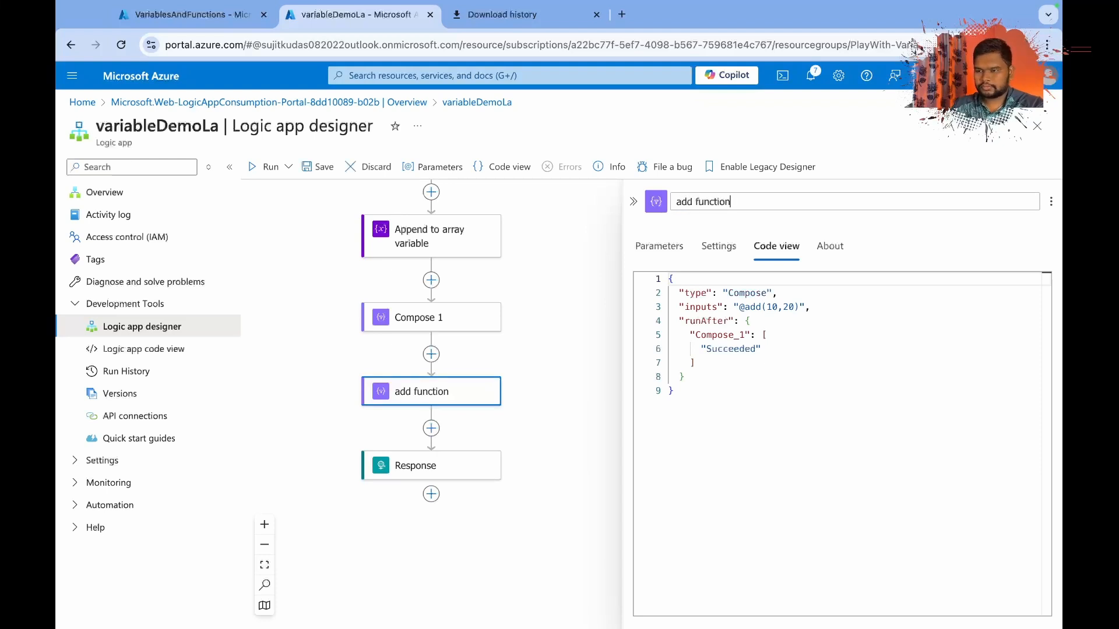
left_click(543, 427)
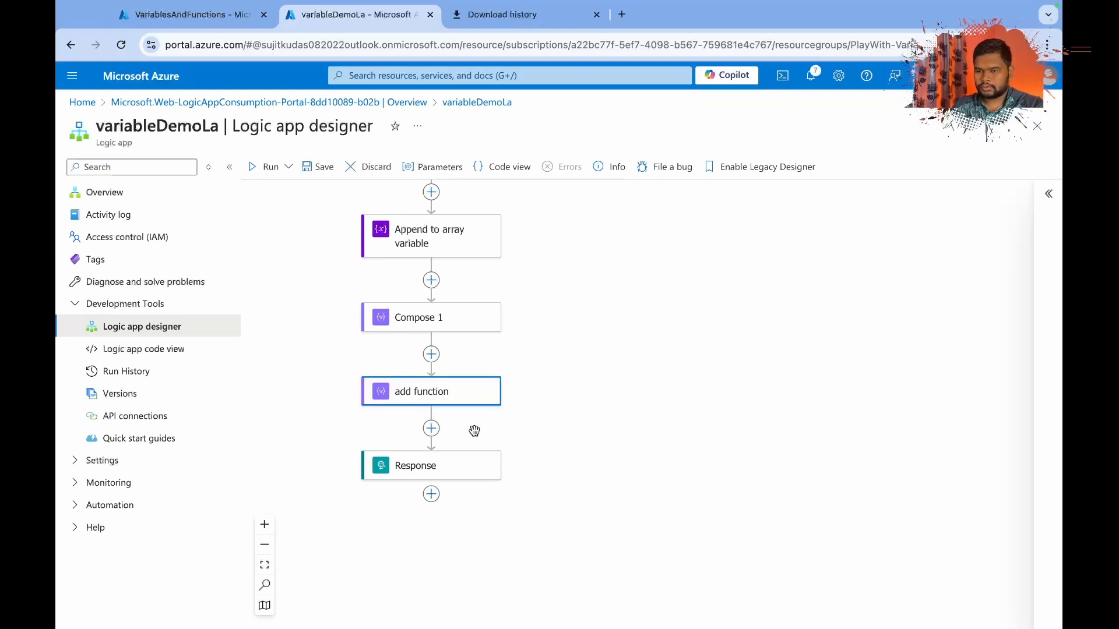
Add a Compose action between add function and Response and rename it "Subtract function".
left_click(432, 428)
left_click(463, 417)
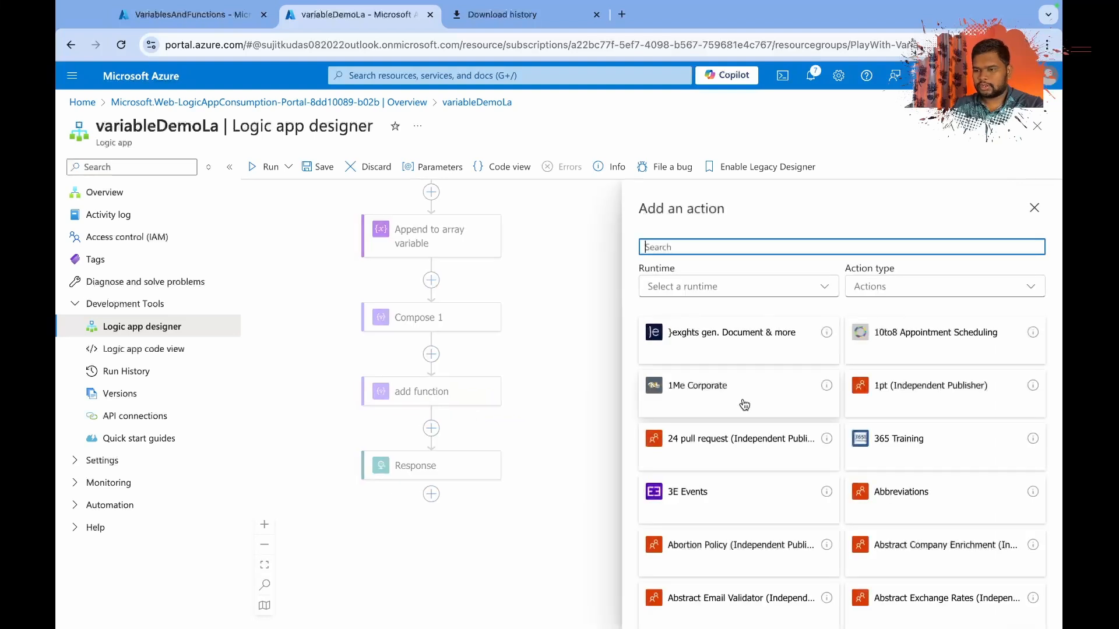
type("su")
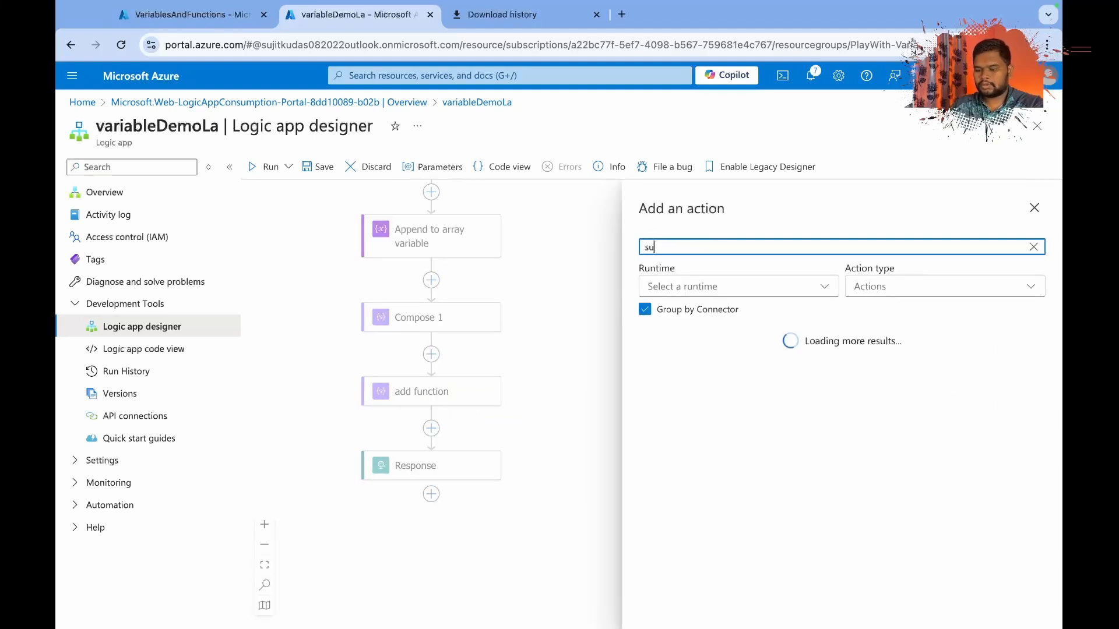
key("BackSpace")
type("compo")
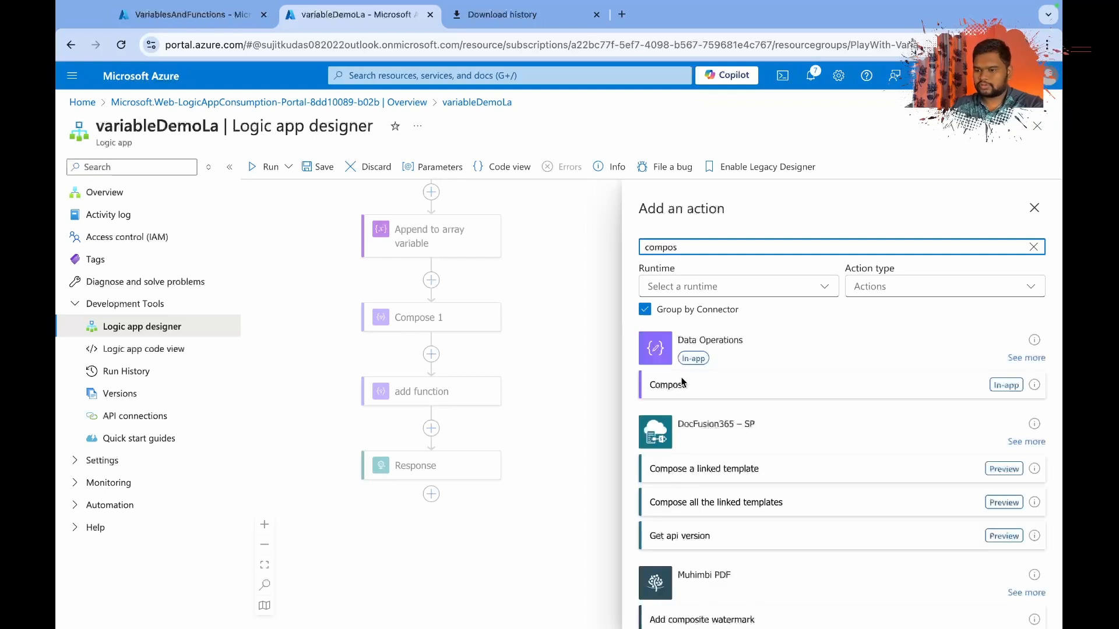
left_click(670, 383)
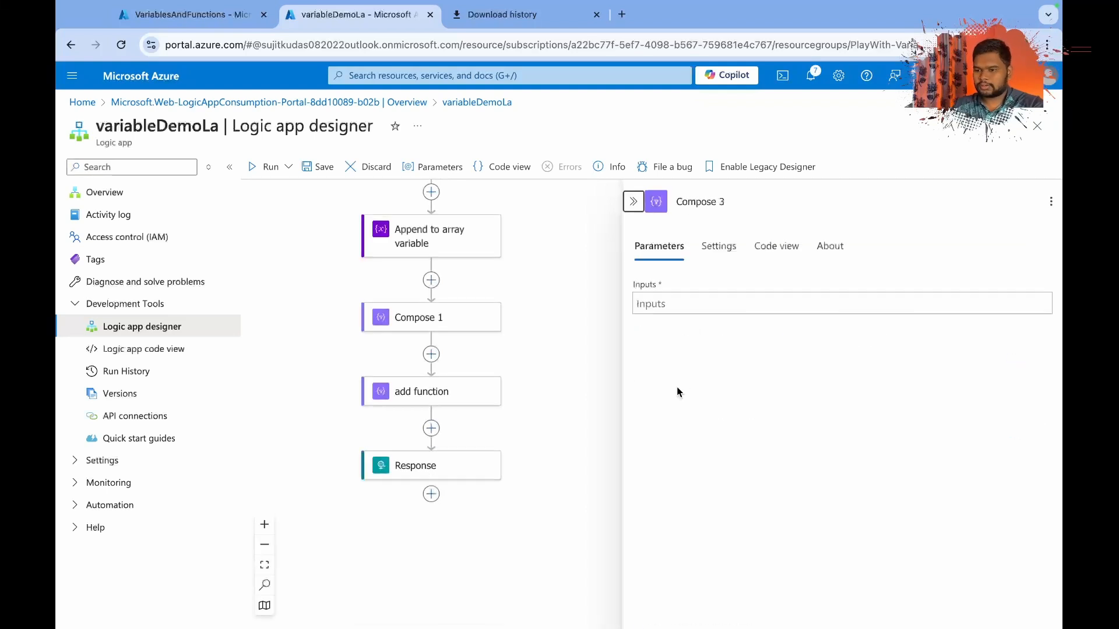
triple_click(710, 203)
type("Subtract function")
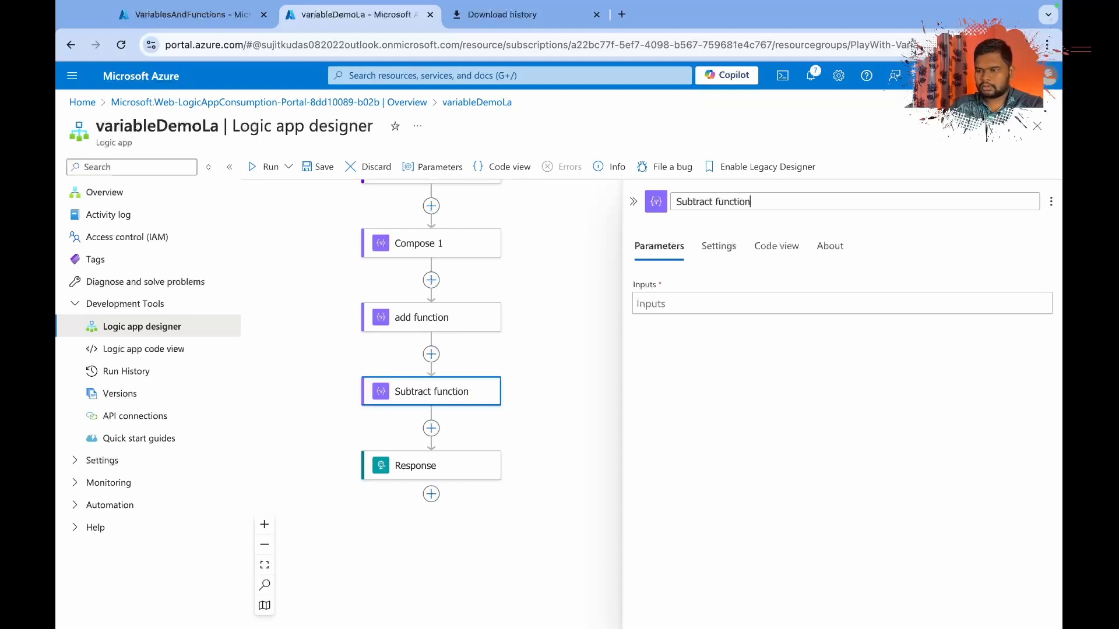
Set the Subtract function action's input to the function expression sub(30,10) and save the workflow.
left_click(685, 306)
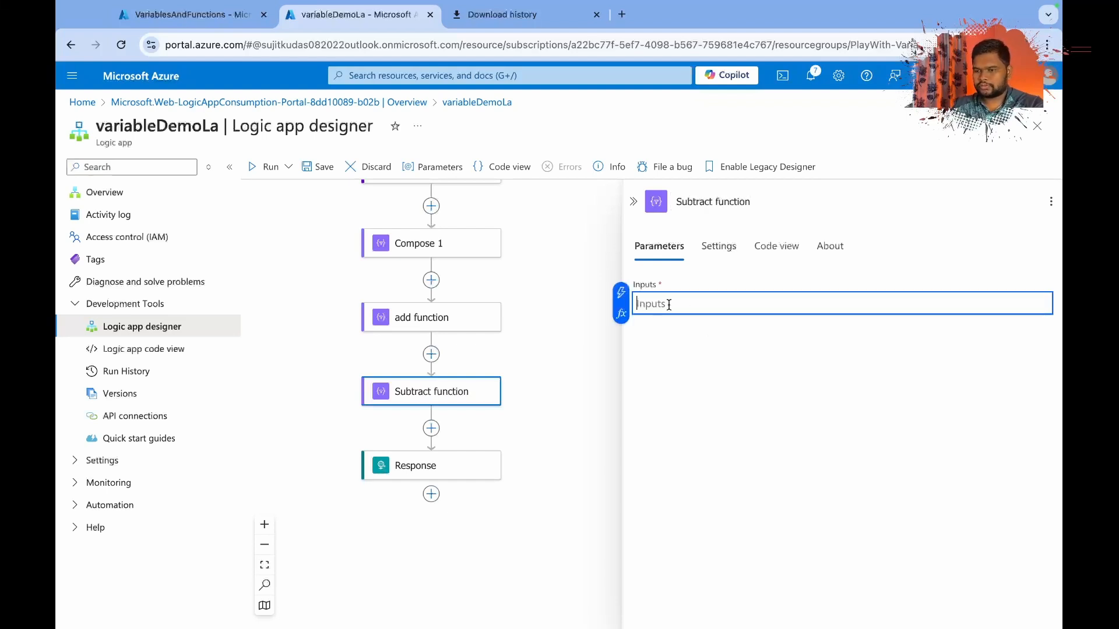
left_click(621, 314)
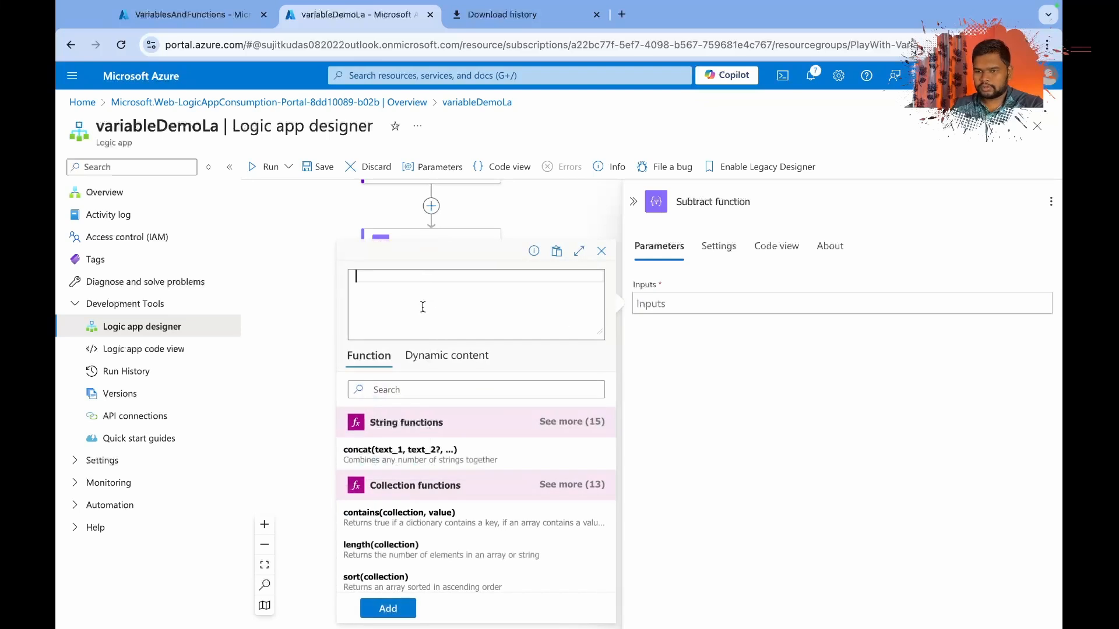
type("sub(")
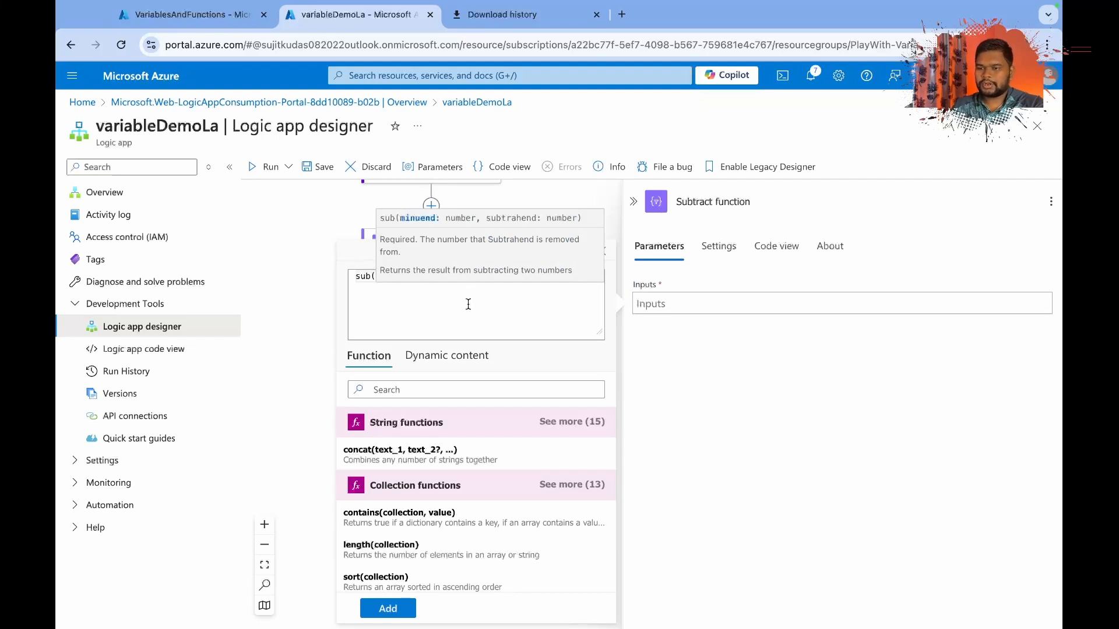
left_click(427, 318)
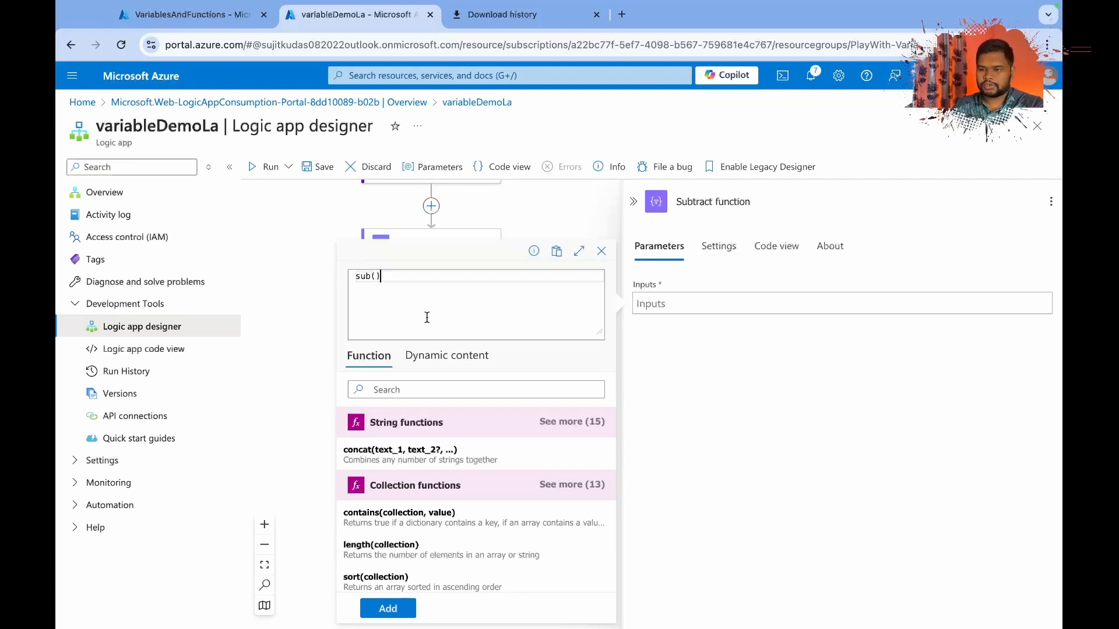
left_click(376, 276)
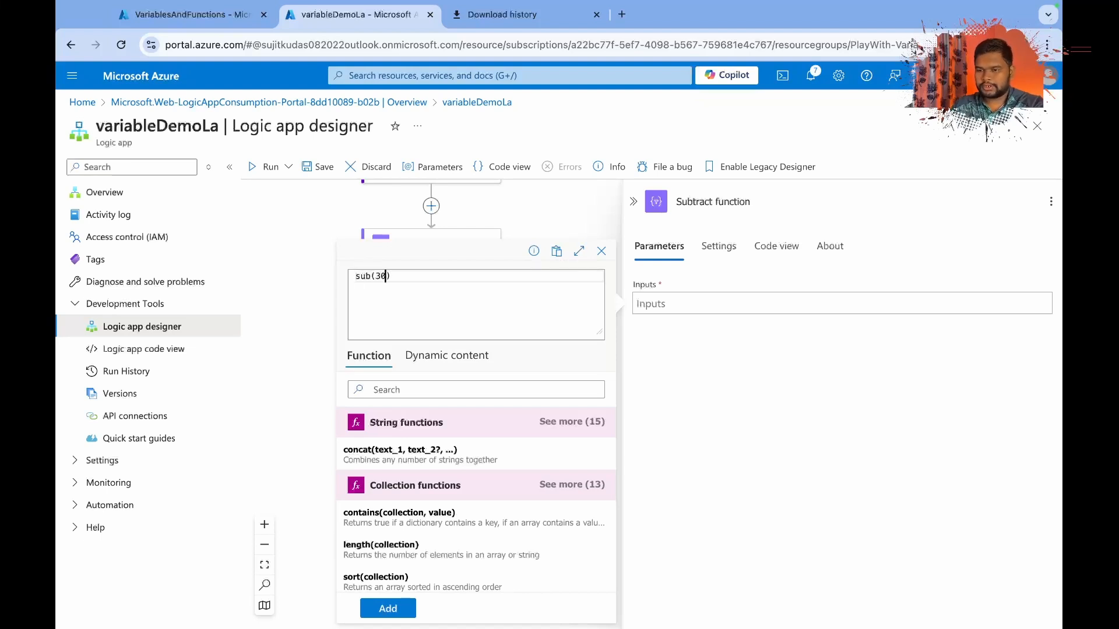
type("30,1")
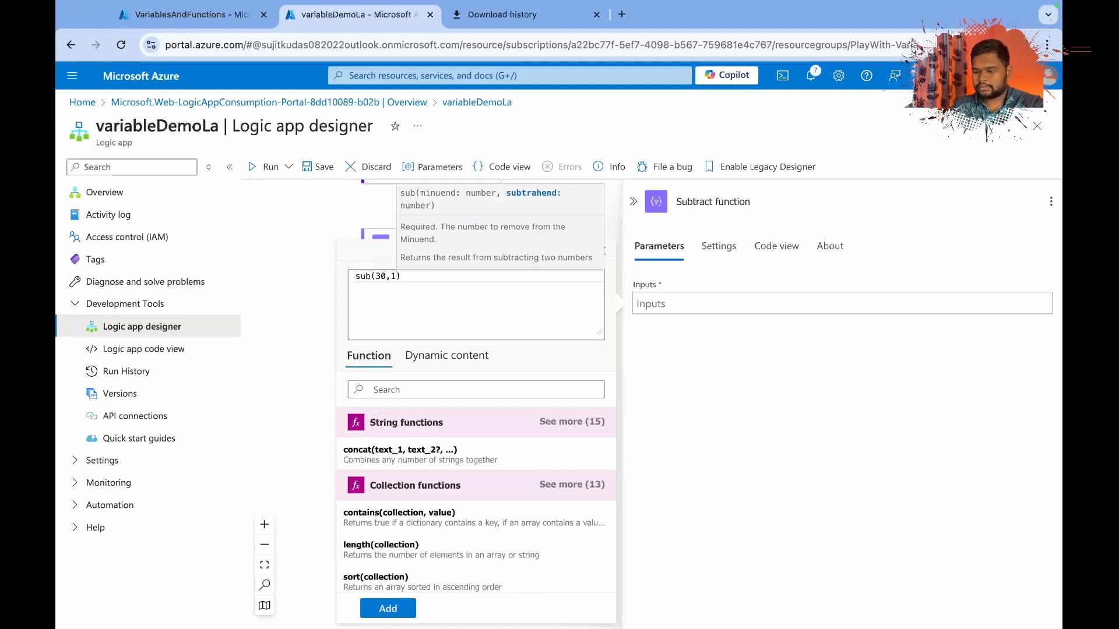
type("0")
left_click(404, 606)
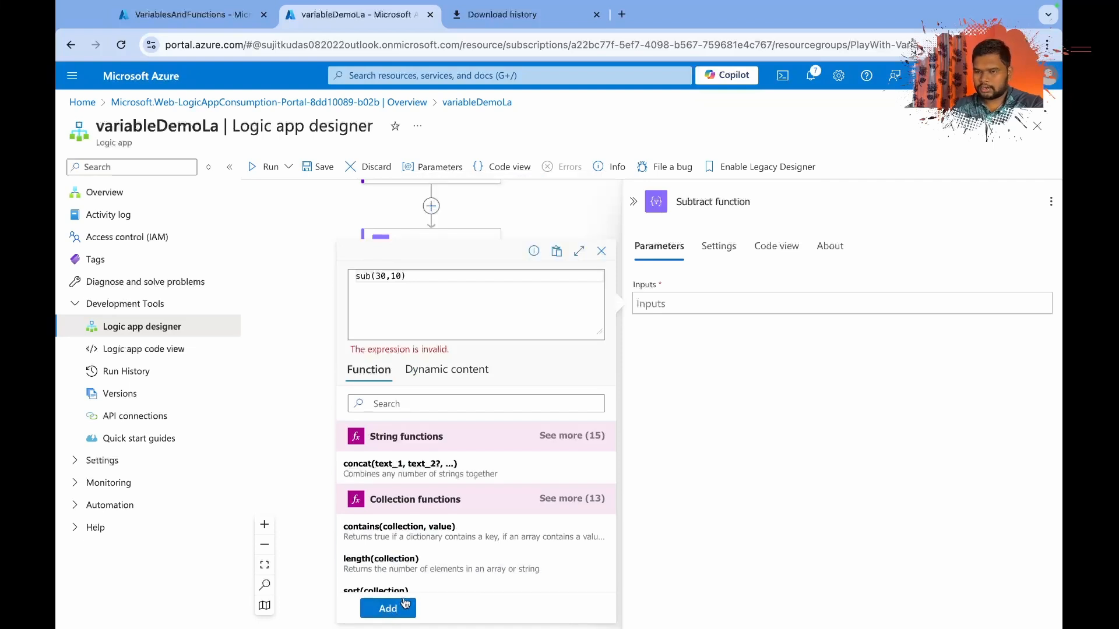
left_click(395, 609)
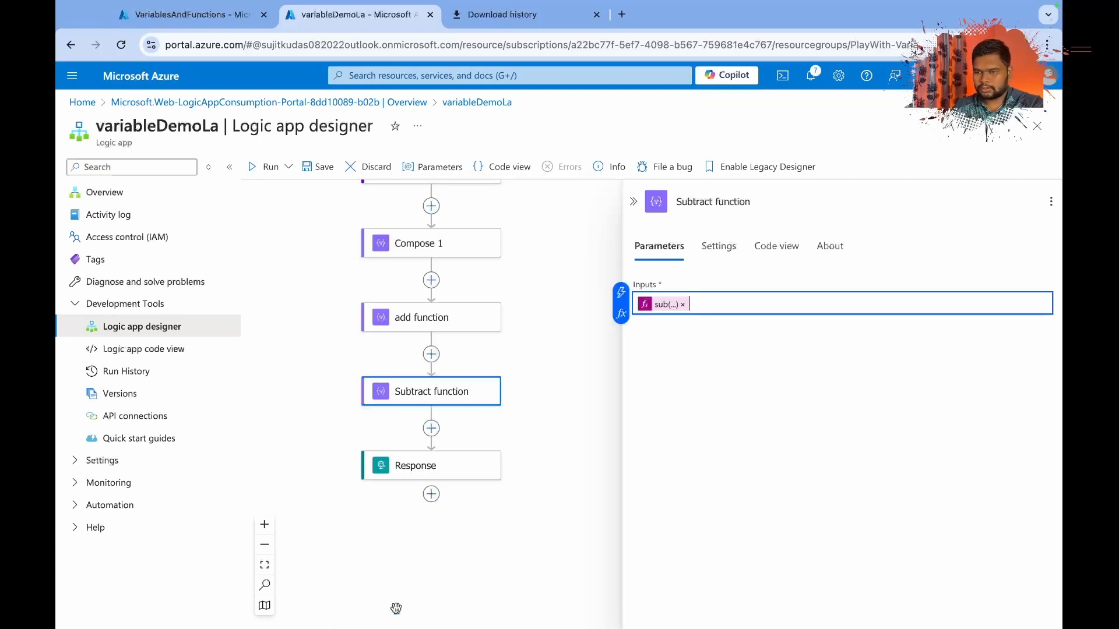
left_click(312, 169)
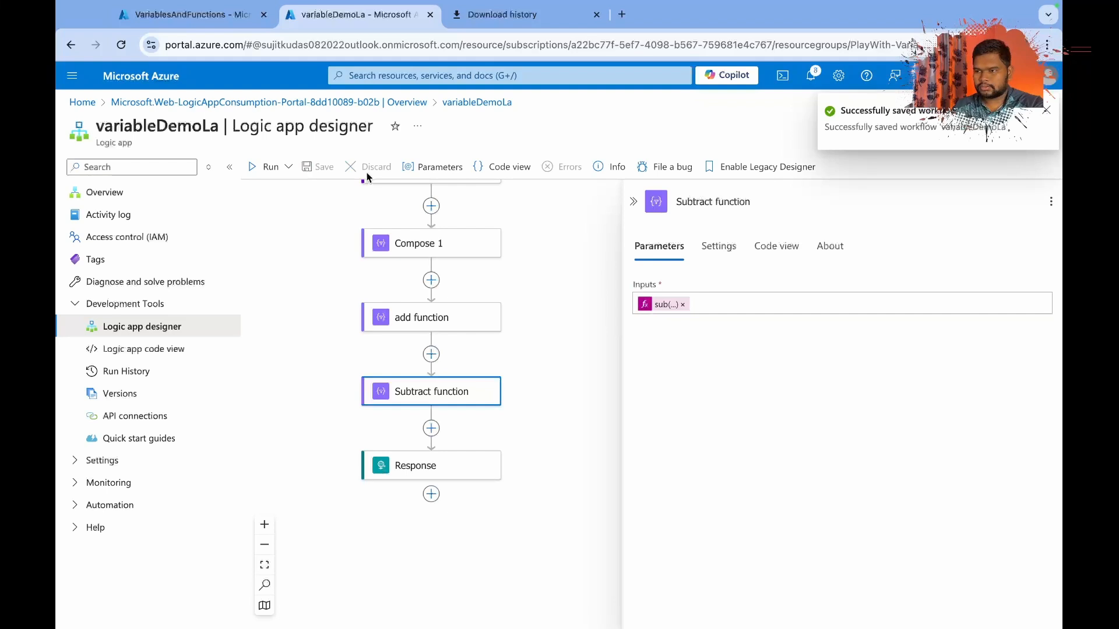
left_click(582, 385)
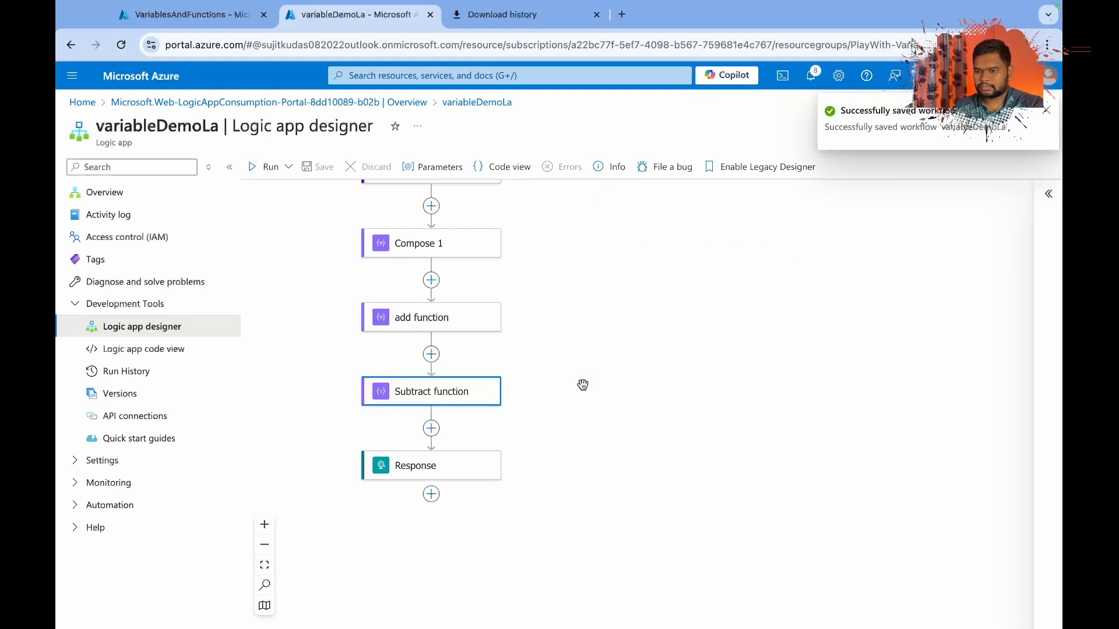
Add a Compose action between Subtract function and Response and rename it "Check length".
left_click(431, 428)
left_click(496, 416)
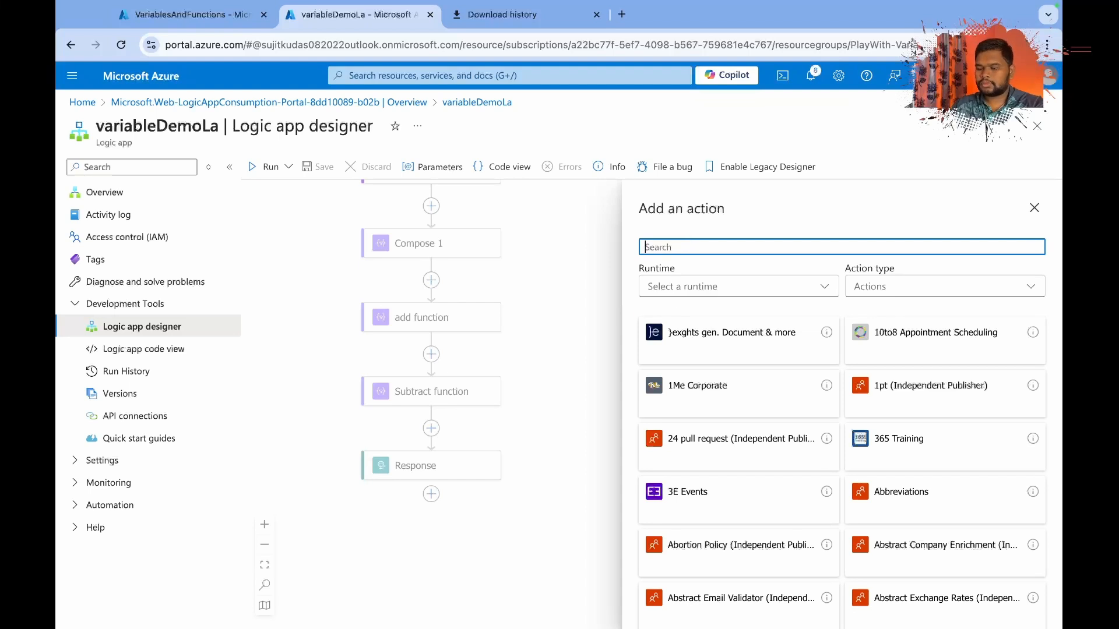
type("compo")
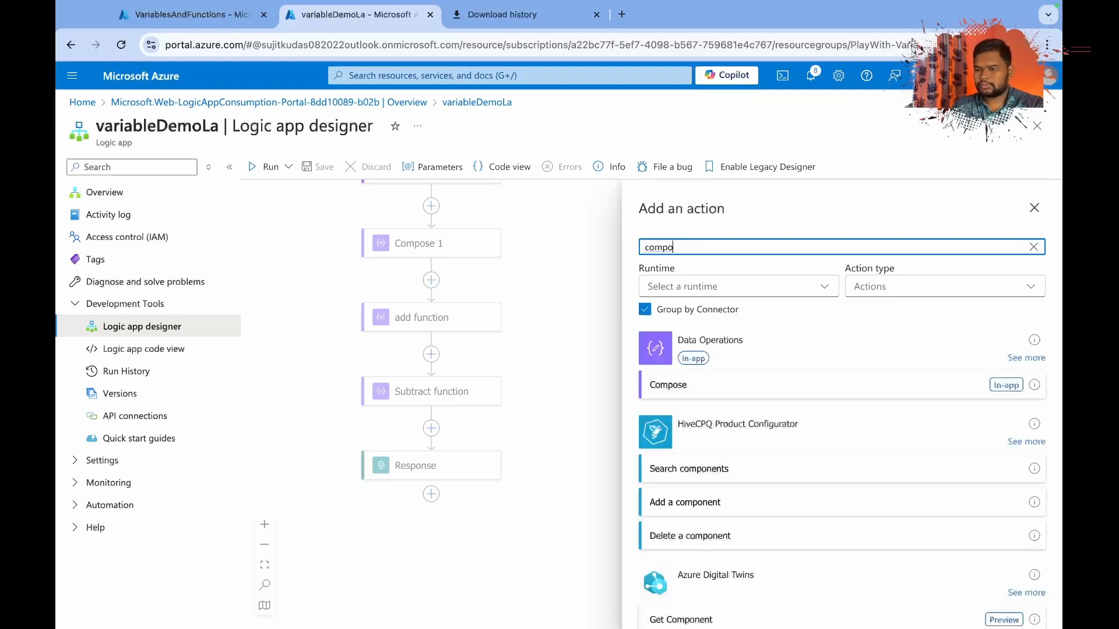
left_click(711, 390)
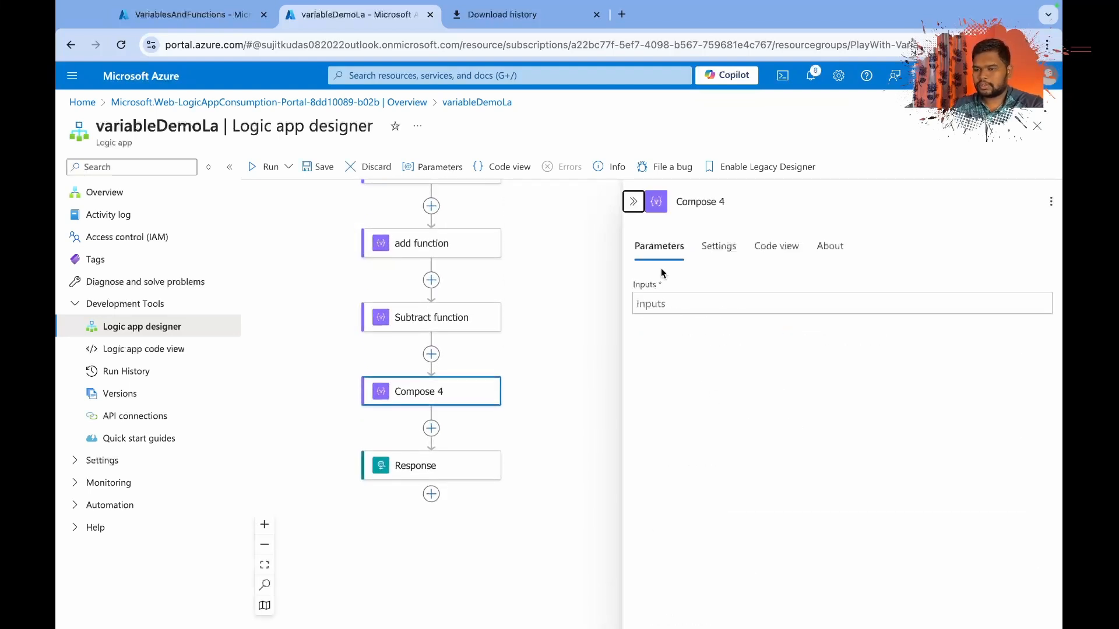
left_click(655, 302)
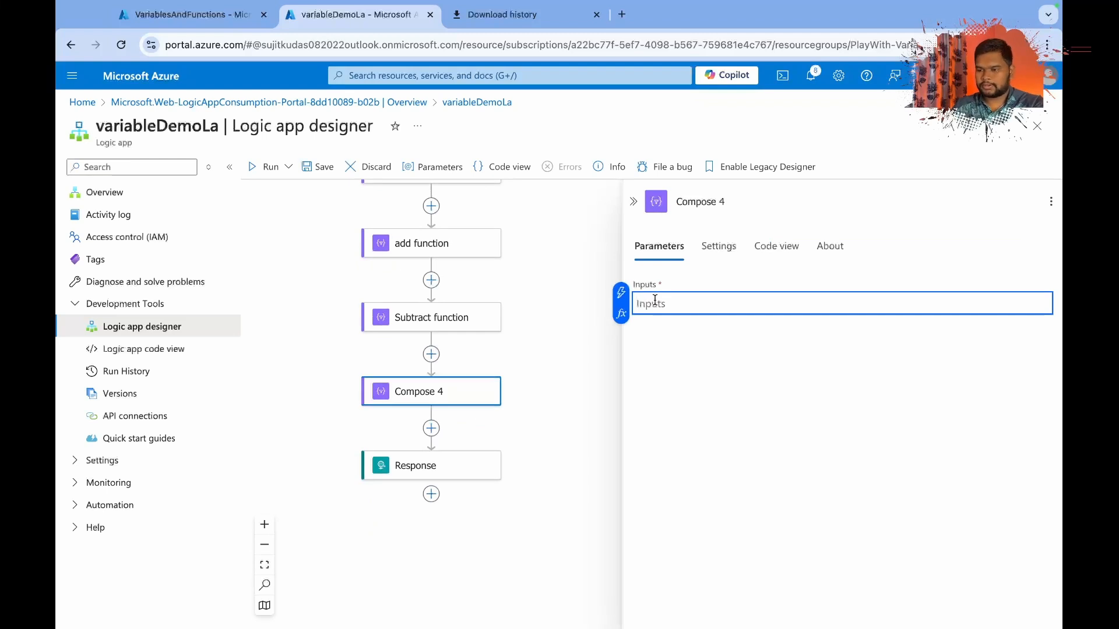
triple_click(739, 201)
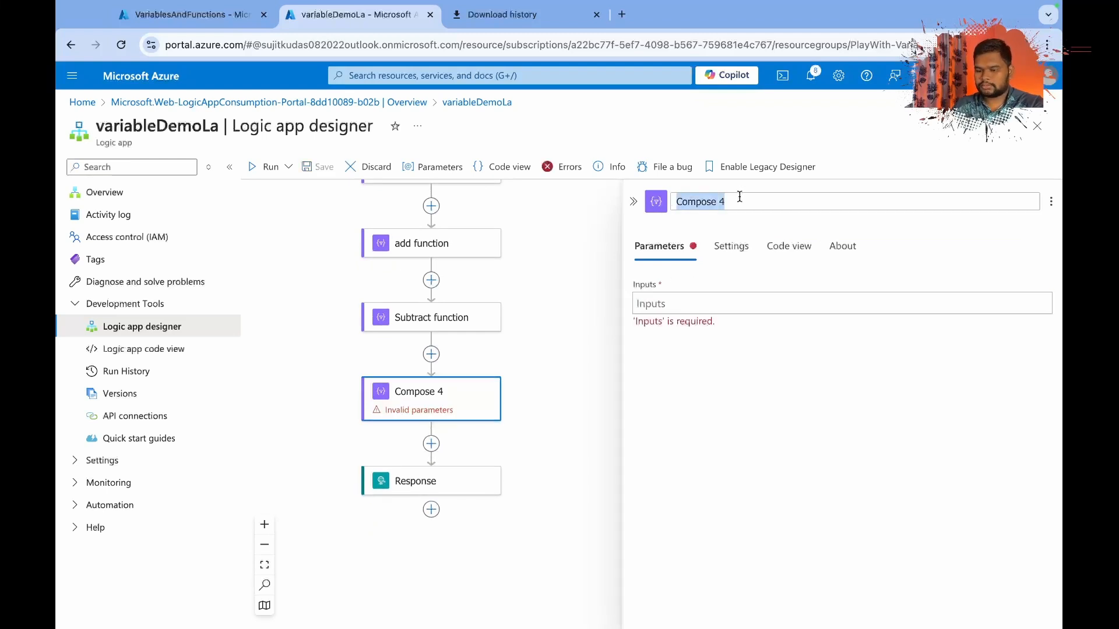
type("Check length")
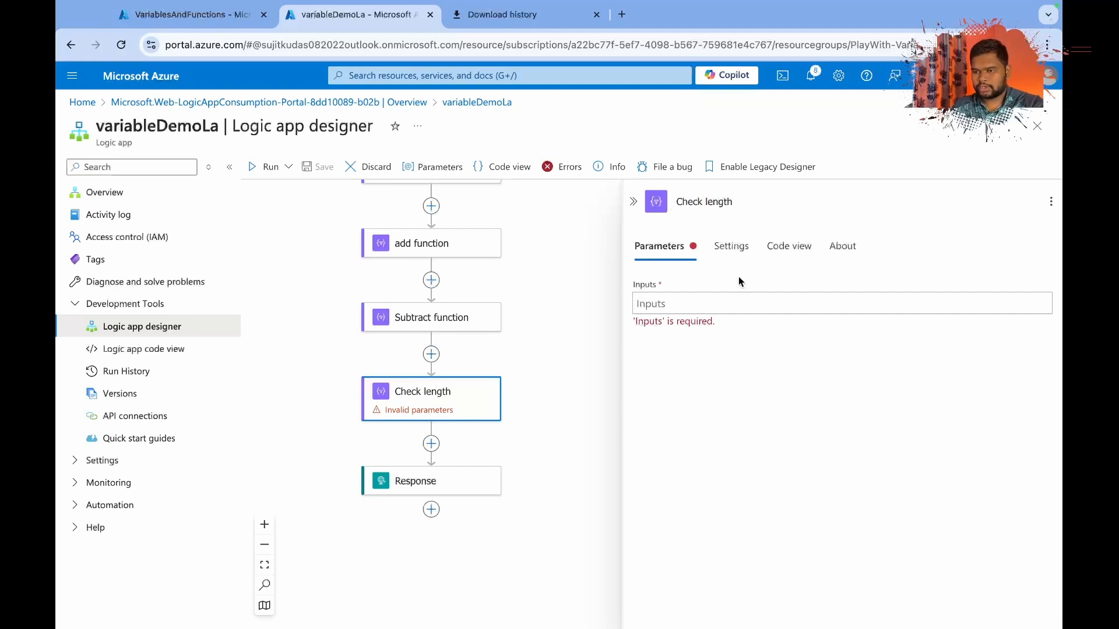
Set the Check length input to the expression length(variables('items')), using the items variable from dynamic content, and recheck the expression.
left_click(710, 303)
left_click(625, 315)
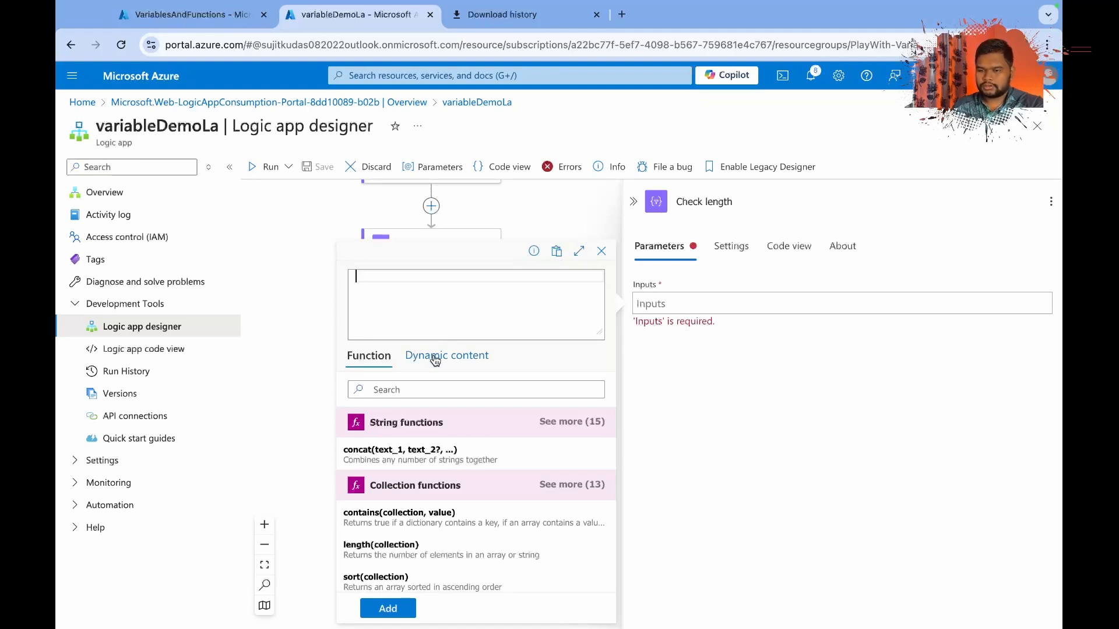
type("length(")
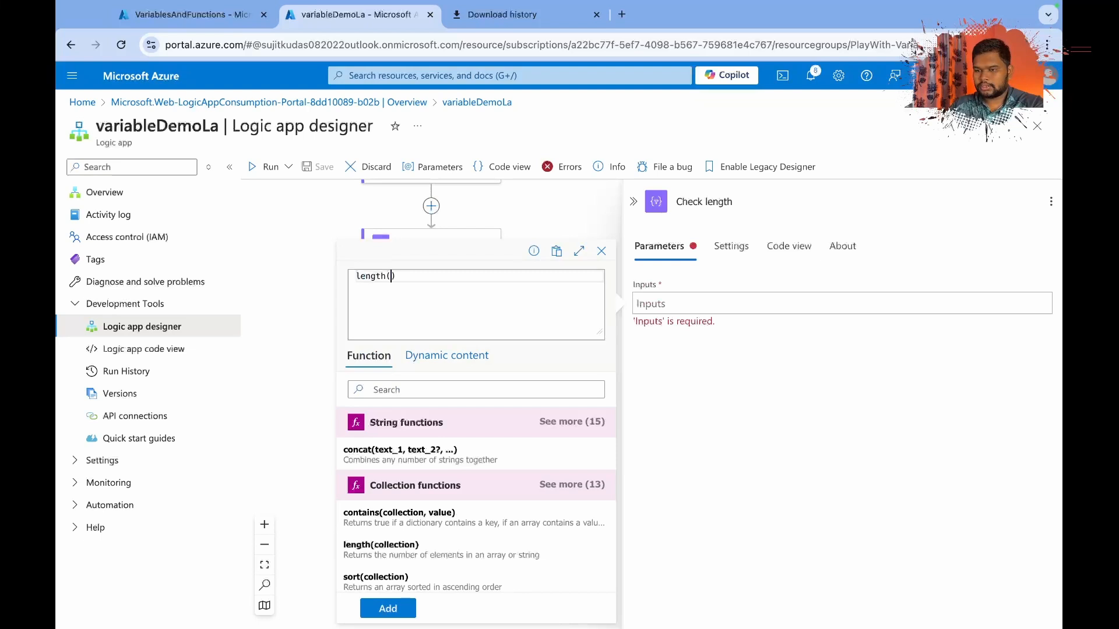
left_click(431, 356)
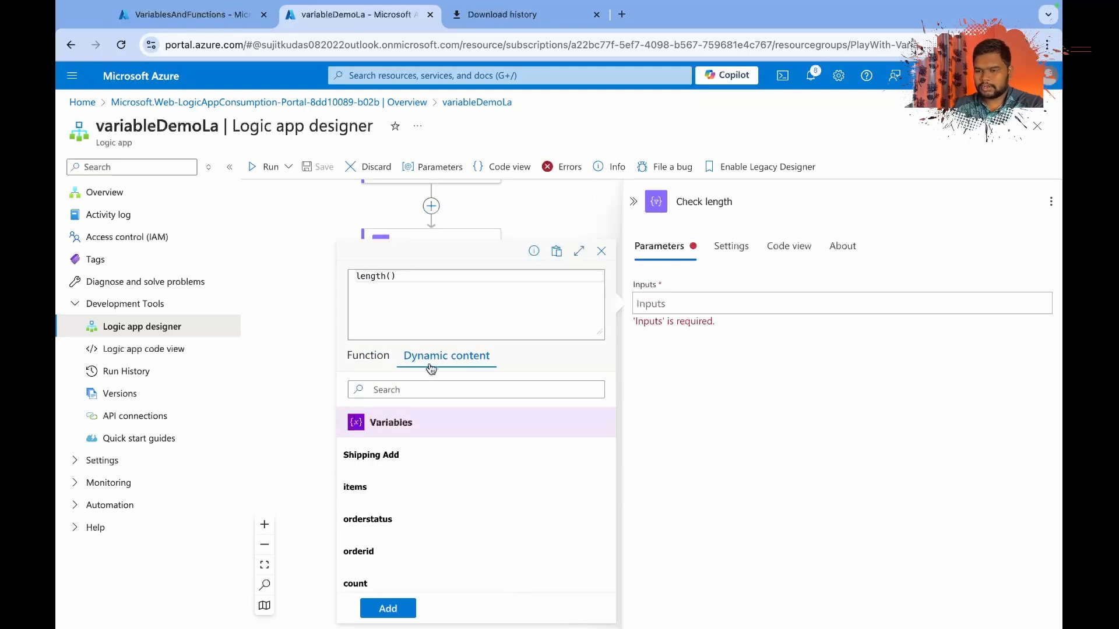
left_click(380, 494)
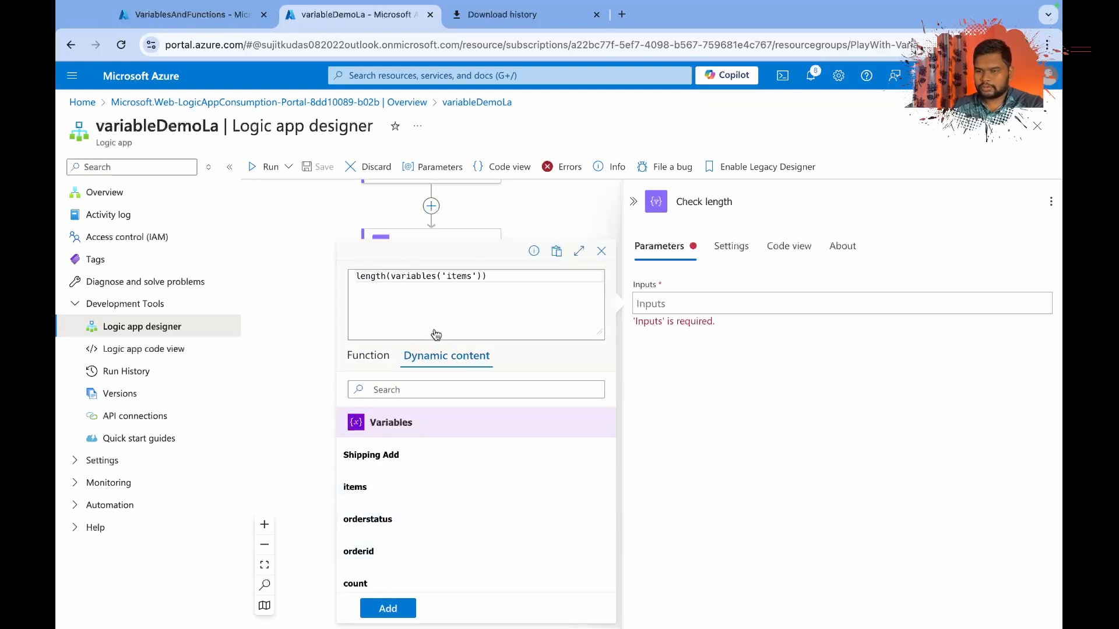
left_click(398, 610)
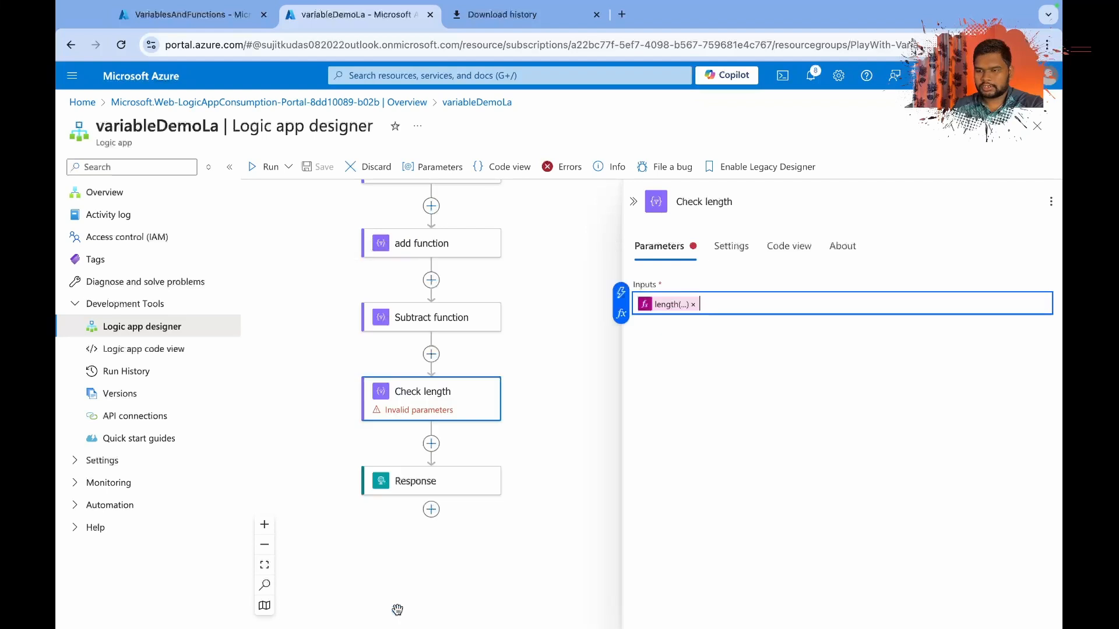
left_click(671, 304)
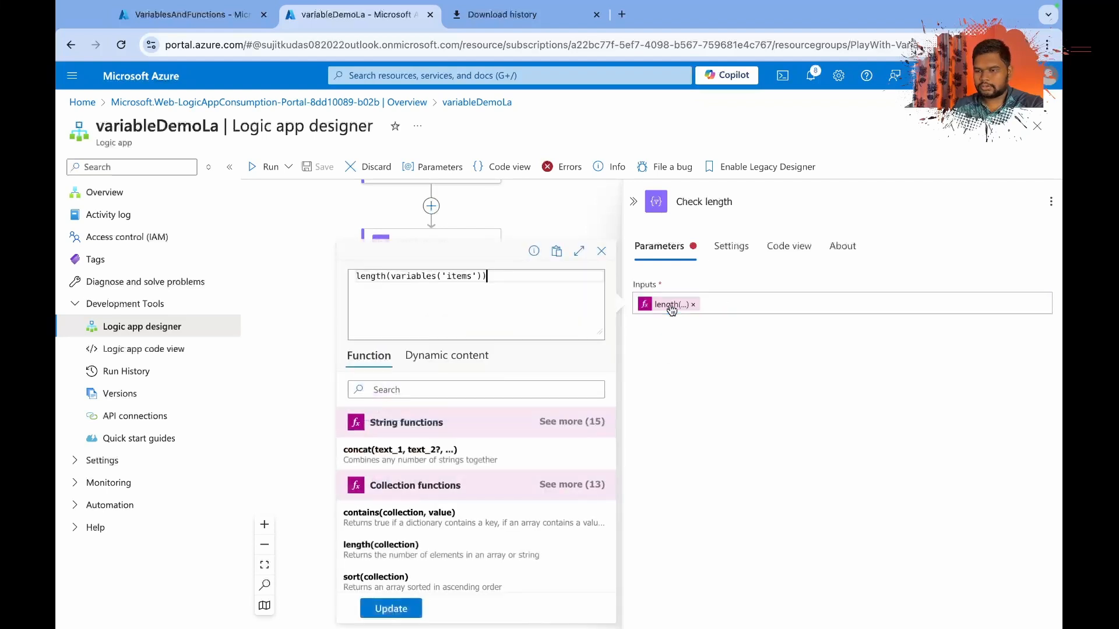
left_click(391, 608)
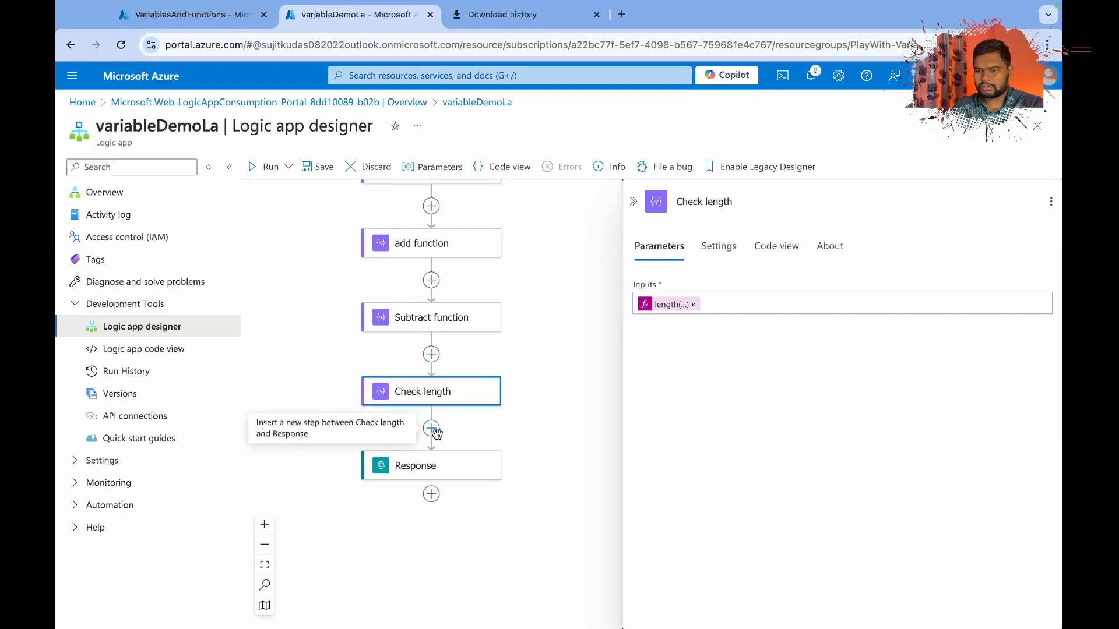
Add another Compose action between Check length and Response.
left_click(432, 430)
left_click(495, 415)
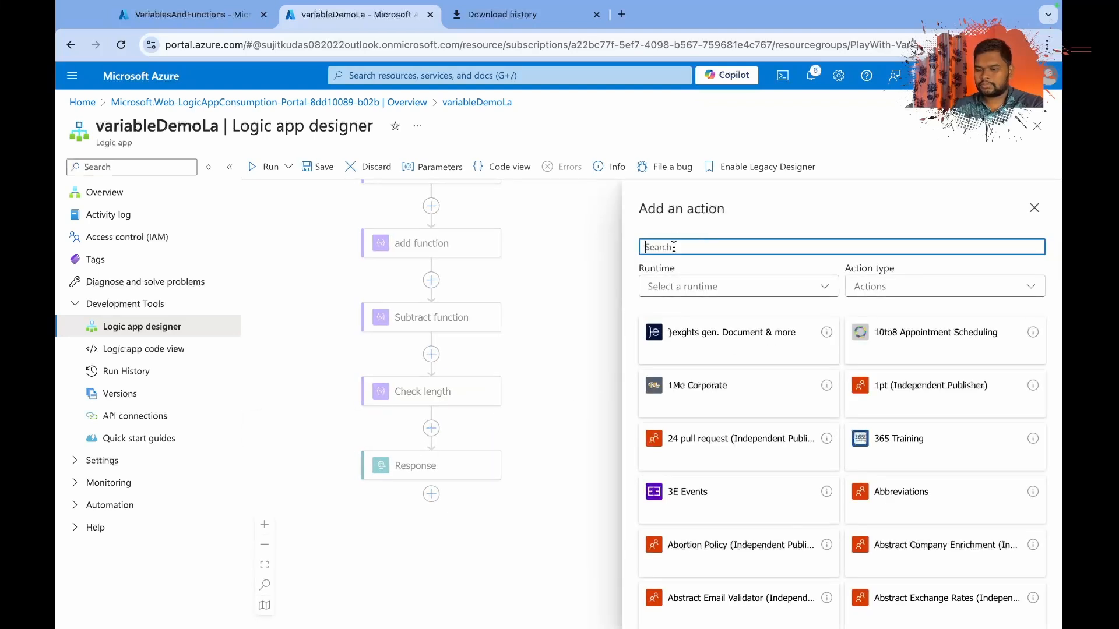
type("compos")
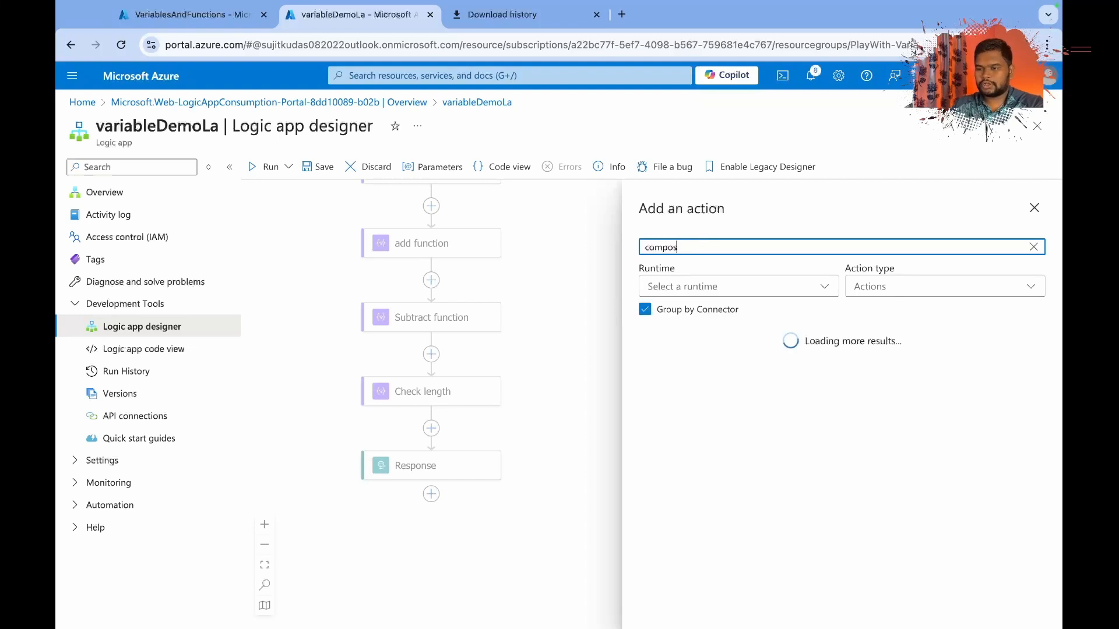
left_click(676, 385)
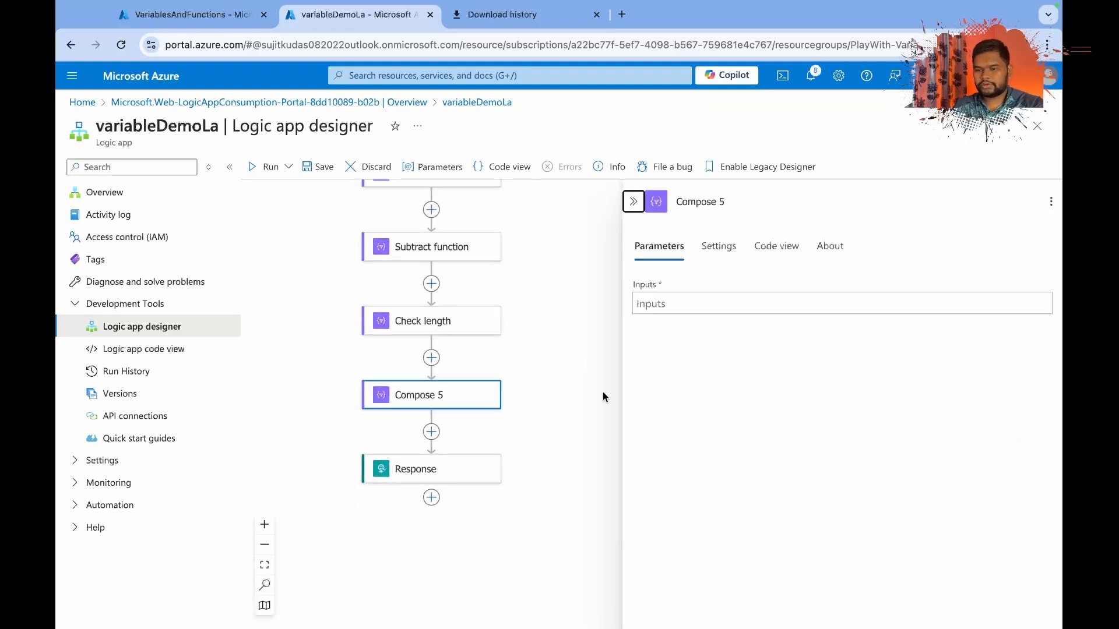
Set the Compose 5 input to the expression length(variables('orderstatus')), using the orderstatus variable from dynamic content.
left_click(673, 305)
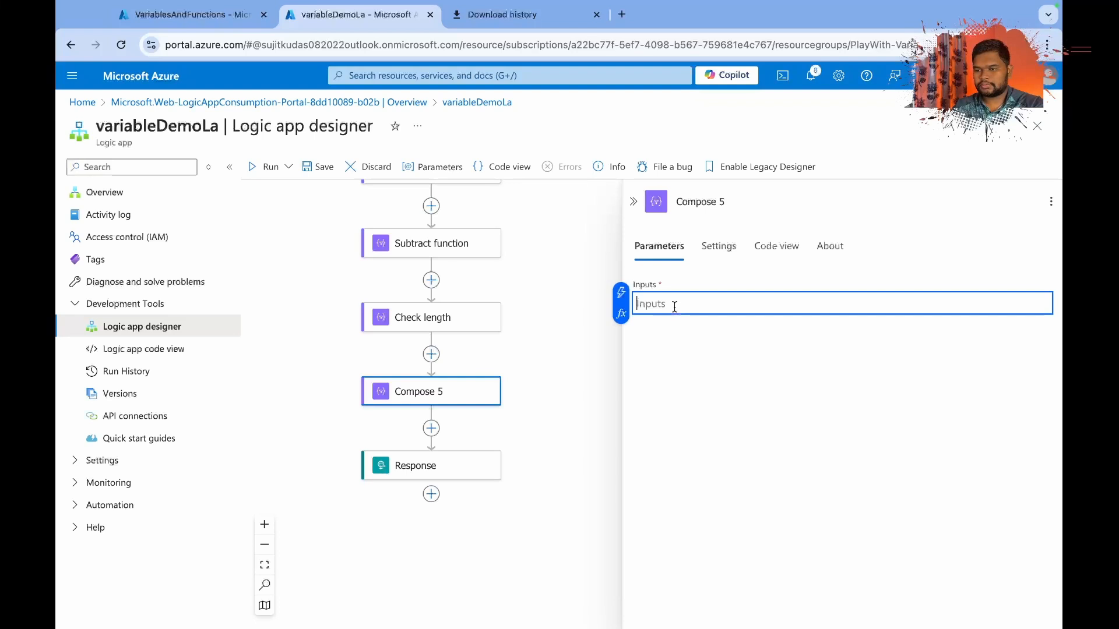
left_click(620, 315)
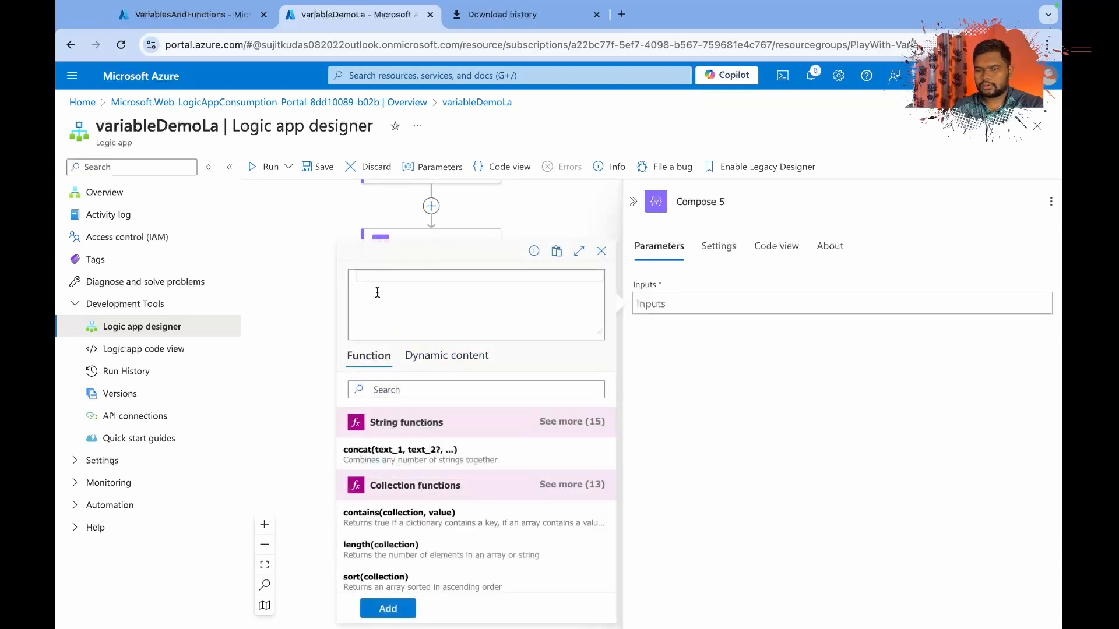
type("length")
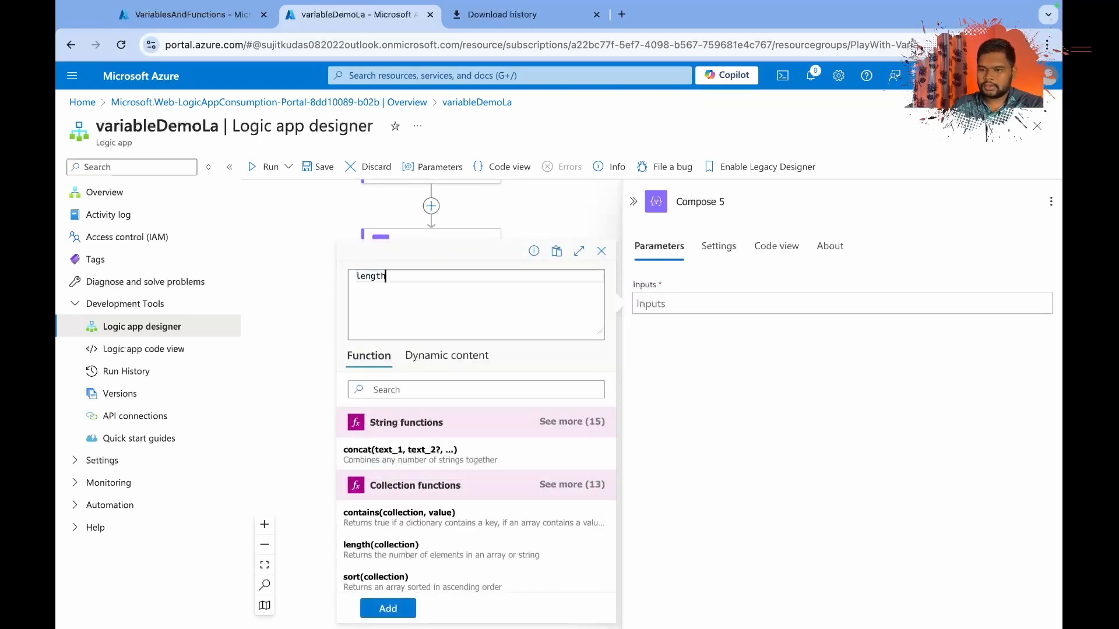
type("(")
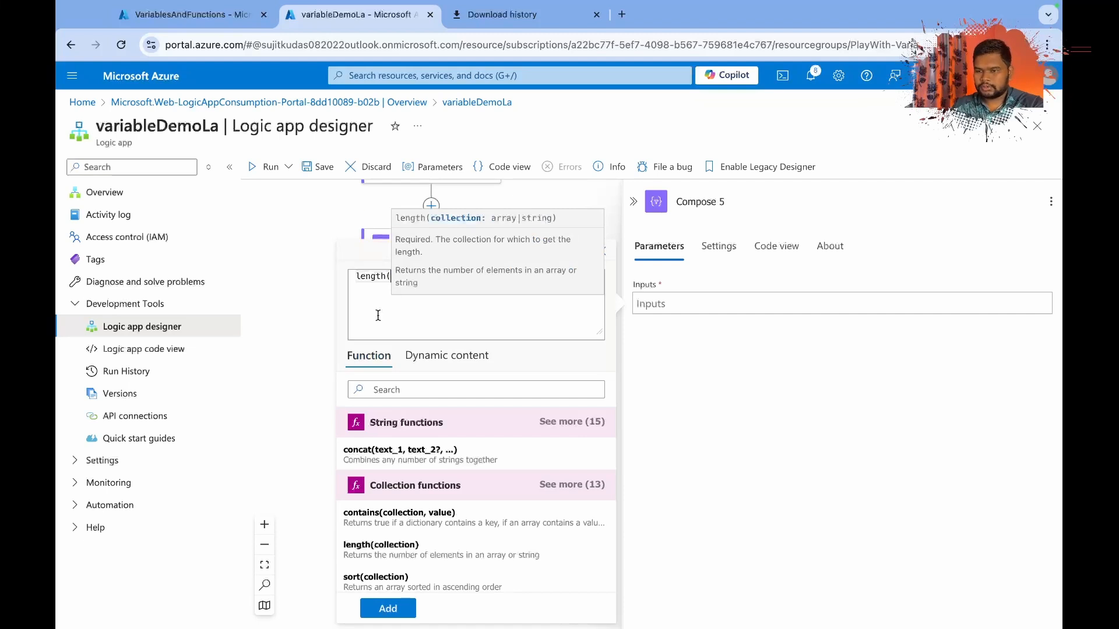
left_click(434, 363)
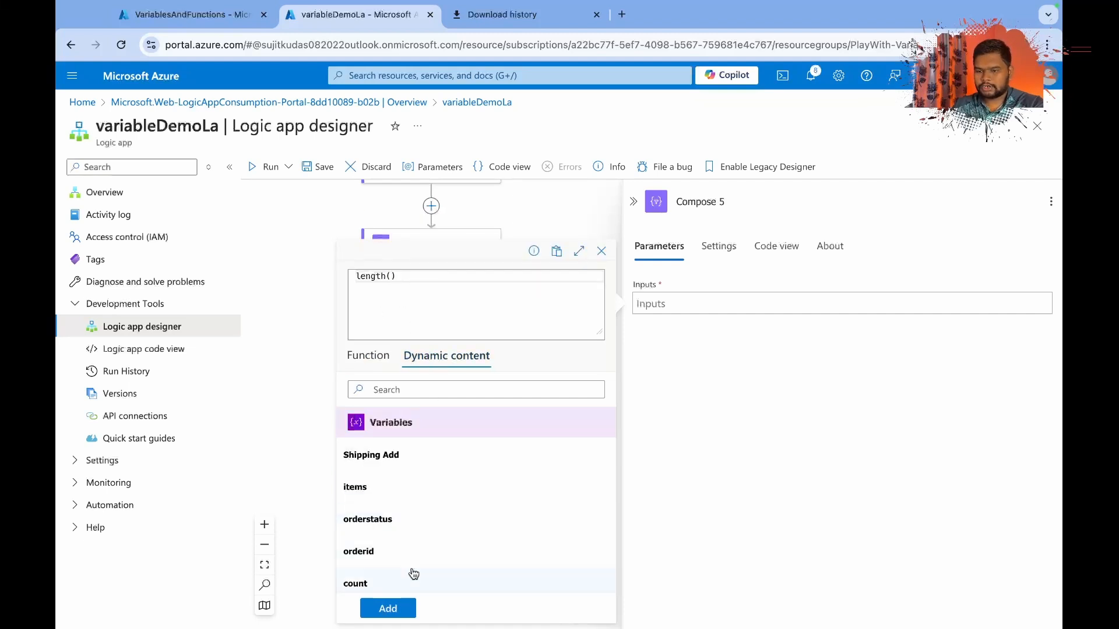
left_click(392, 532)
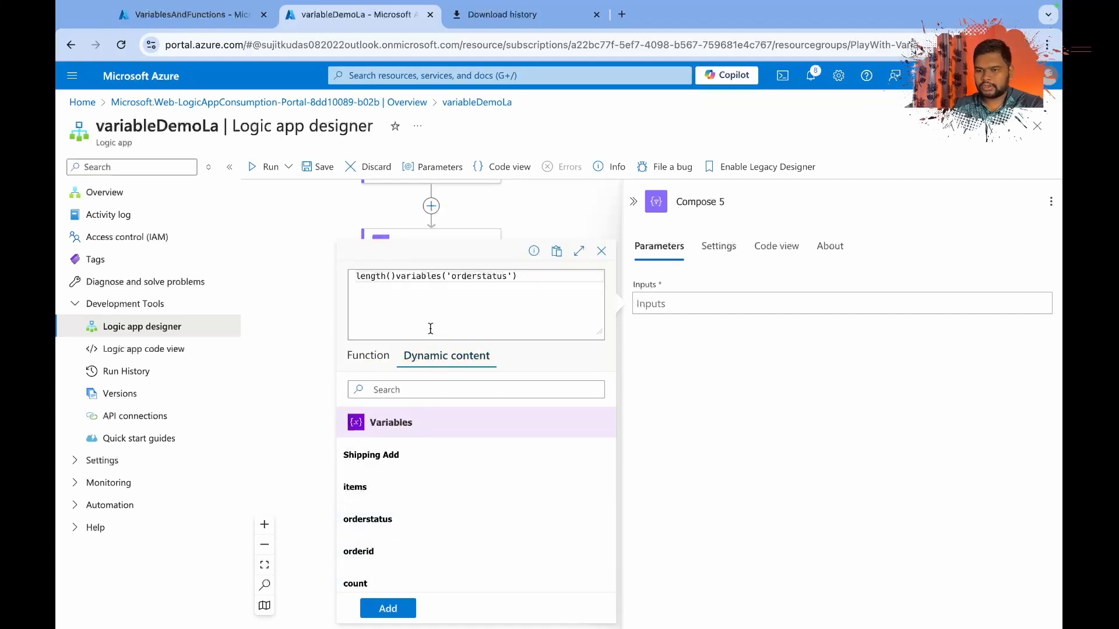
left_click(399, 276)
key("BackSpace")
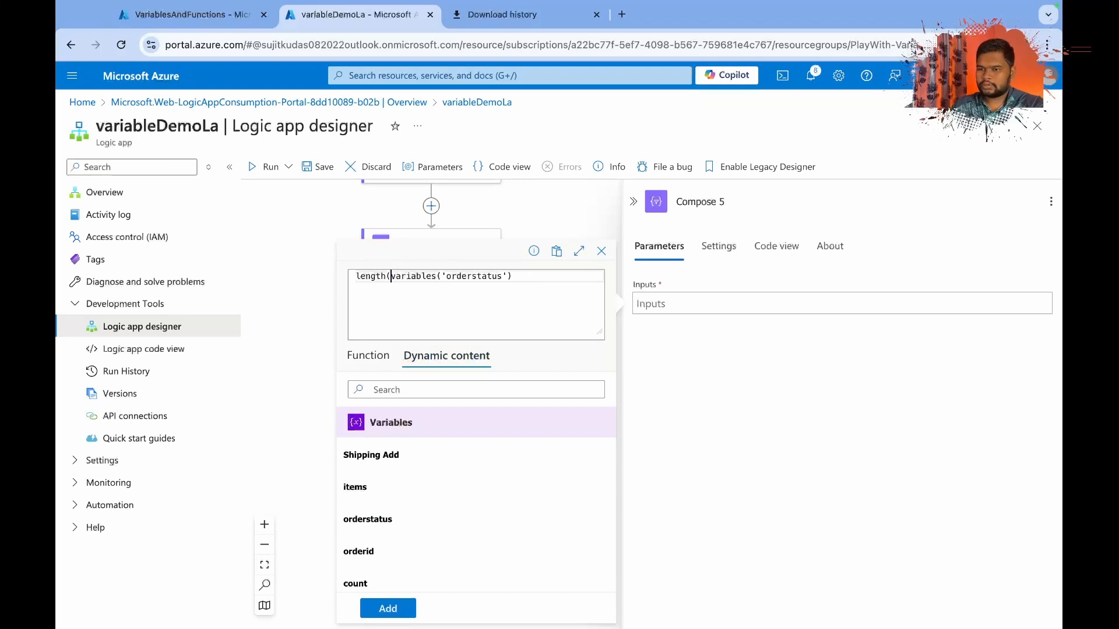
left_click(533, 280)
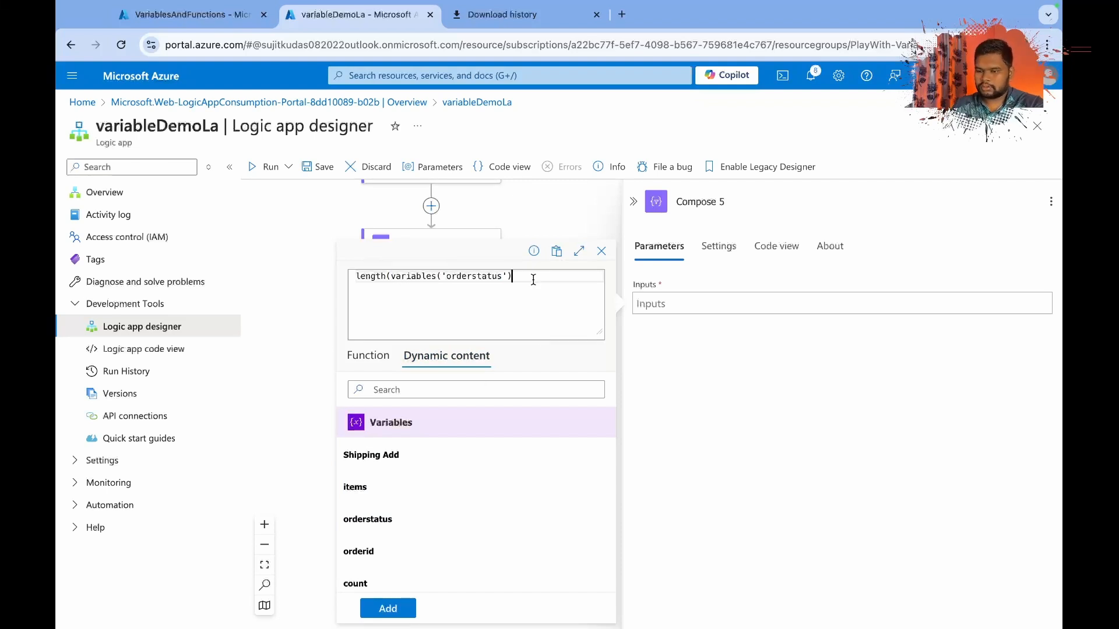
type(")")
left_click(385, 608)
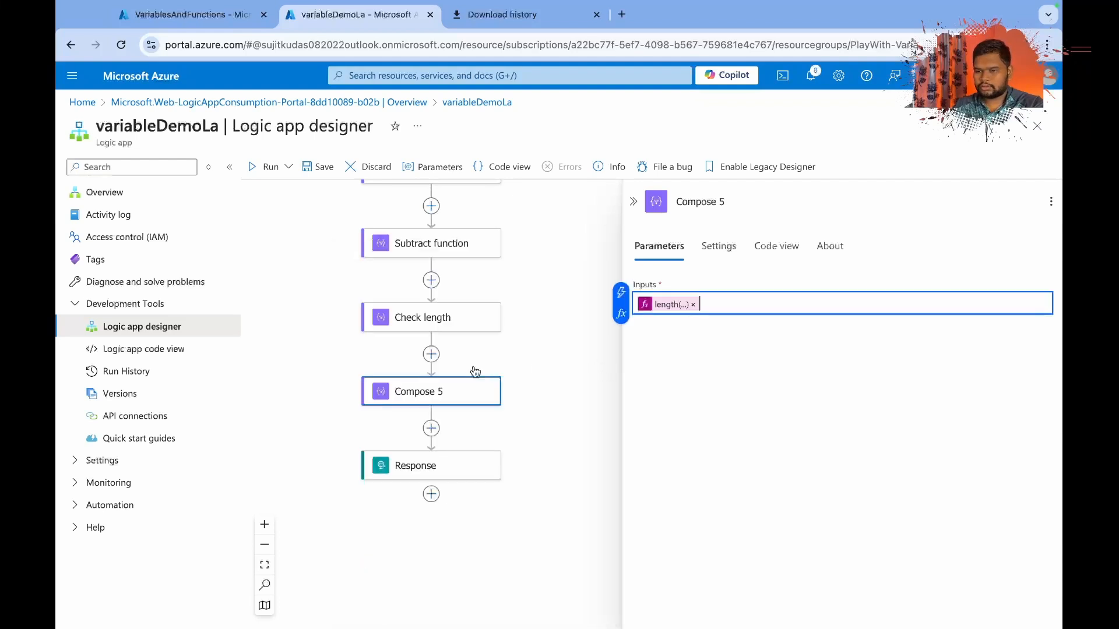
Review the expression in the Check length action and close it without changes.
left_click(446, 327)
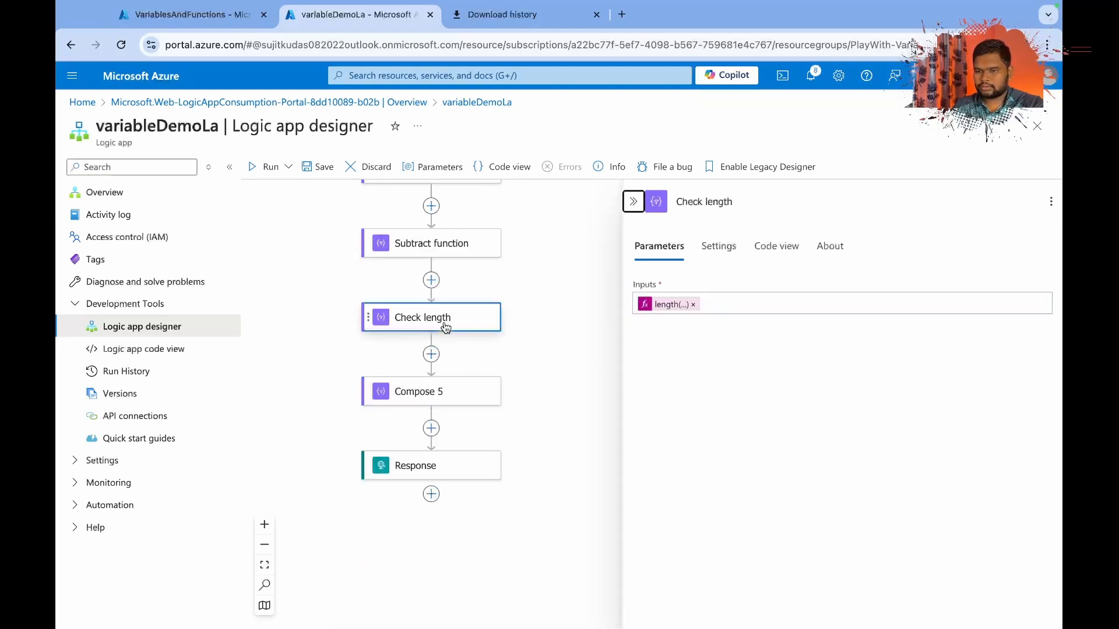
left_click(670, 304)
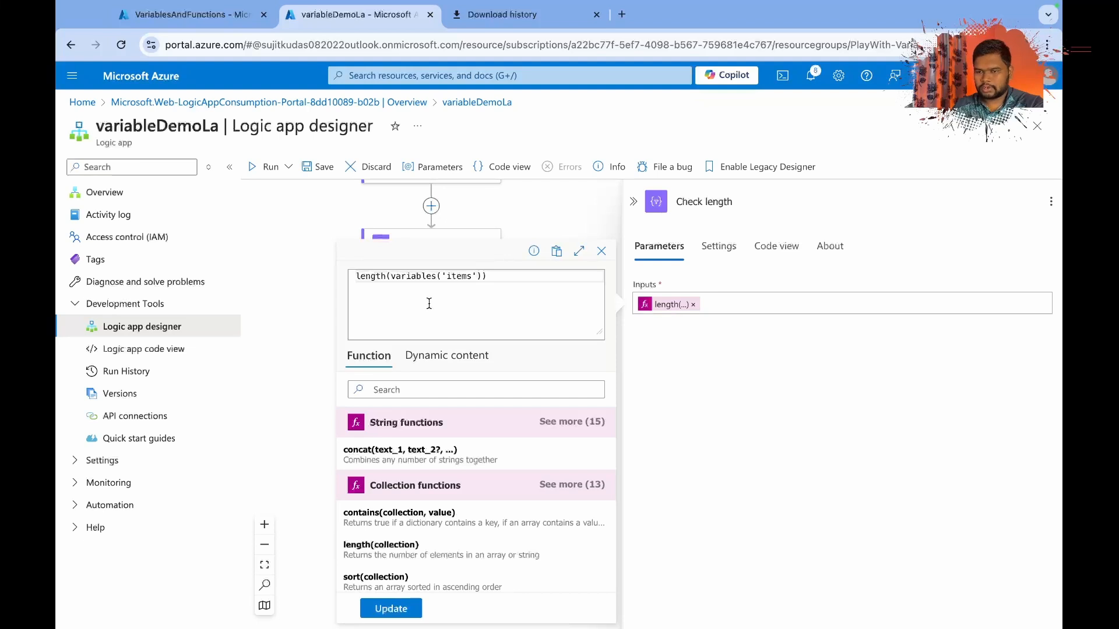
left_click(601, 254)
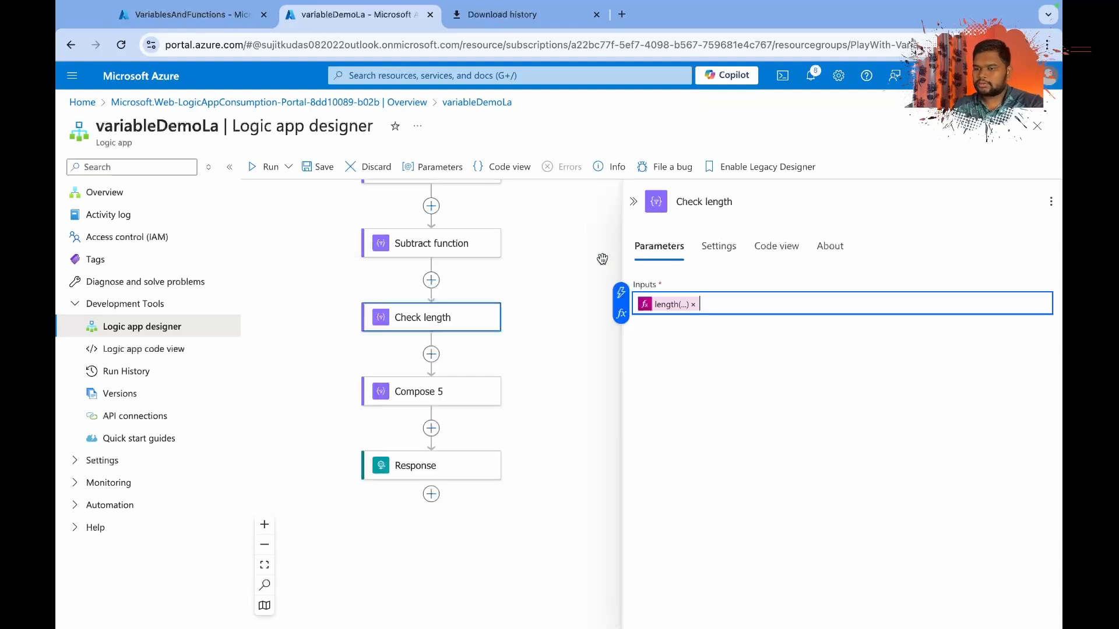
Rename the Compose 5 action "length of string" and save the workflow.
left_click(435, 394)
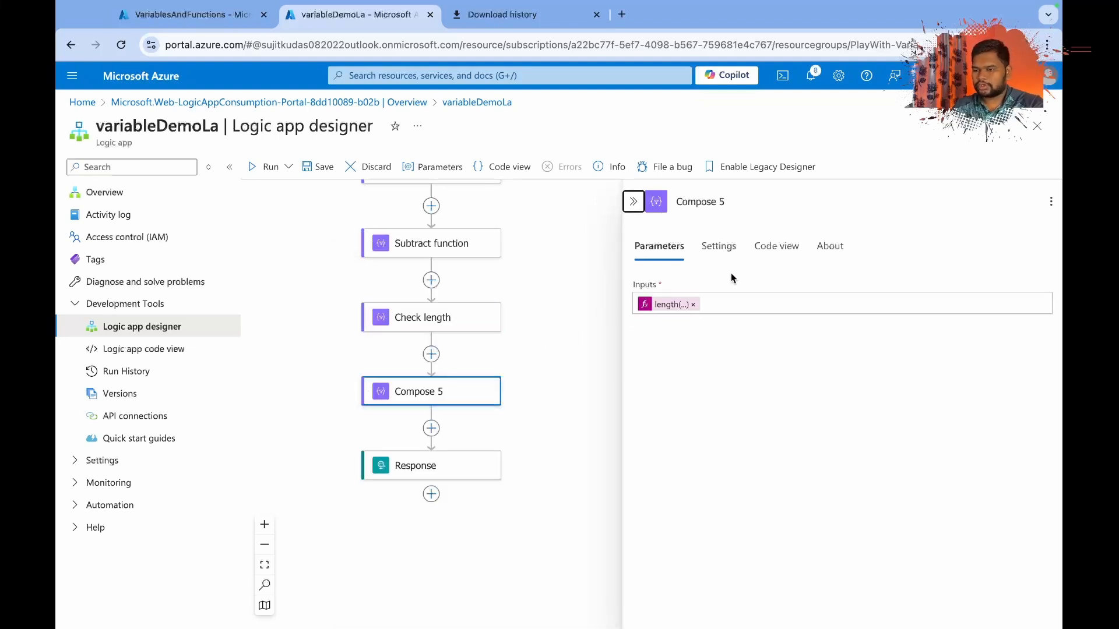
left_click(721, 202)
key("ctrl+a")
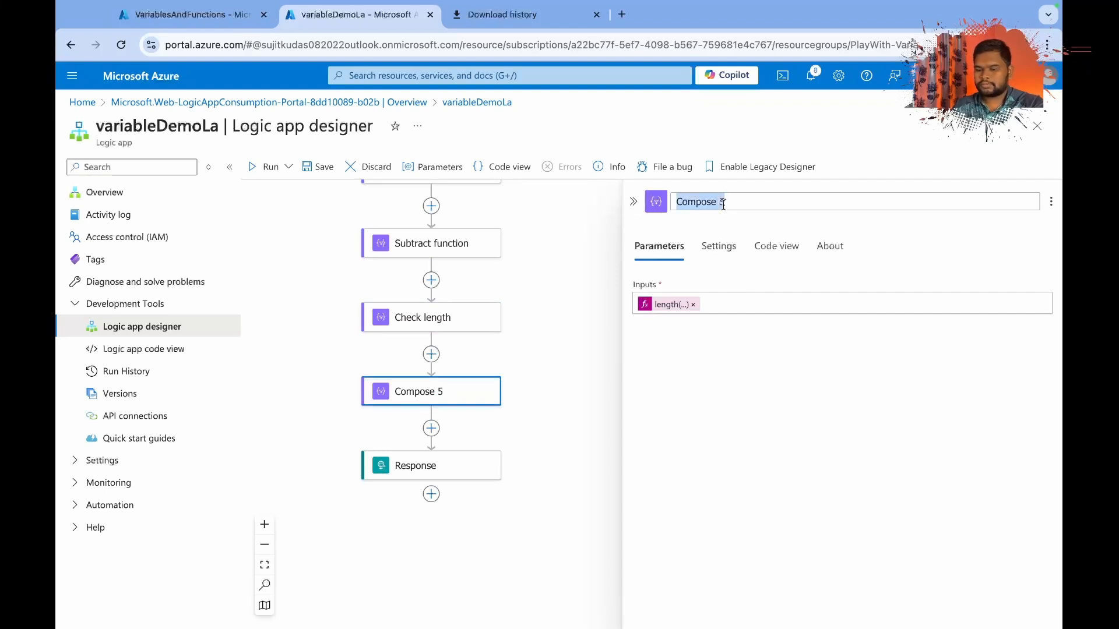
type("len")
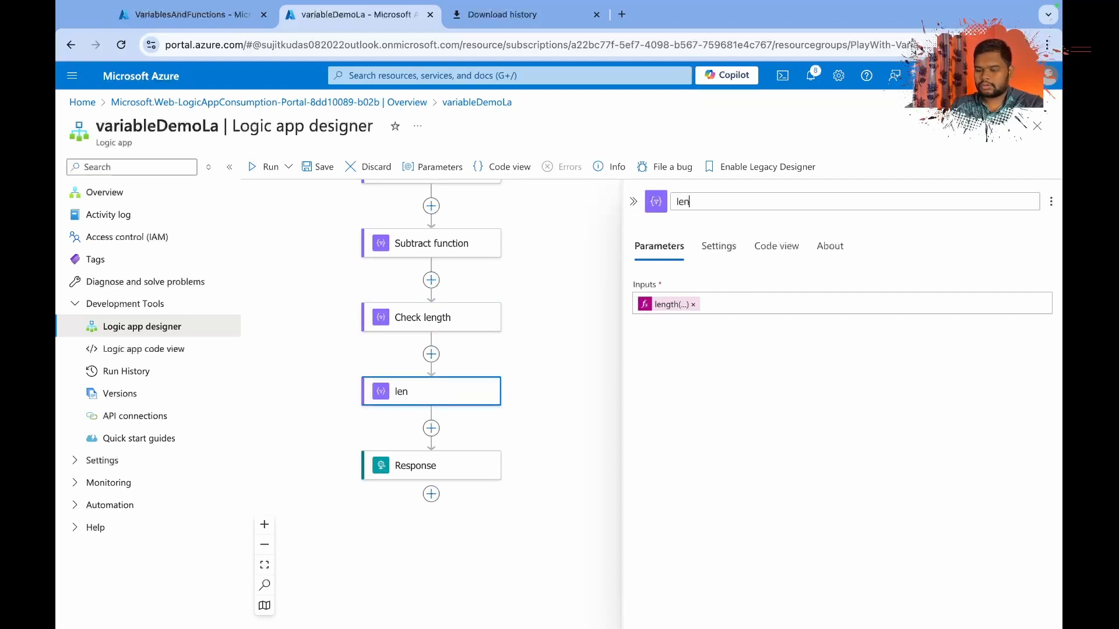
type("gth of string")
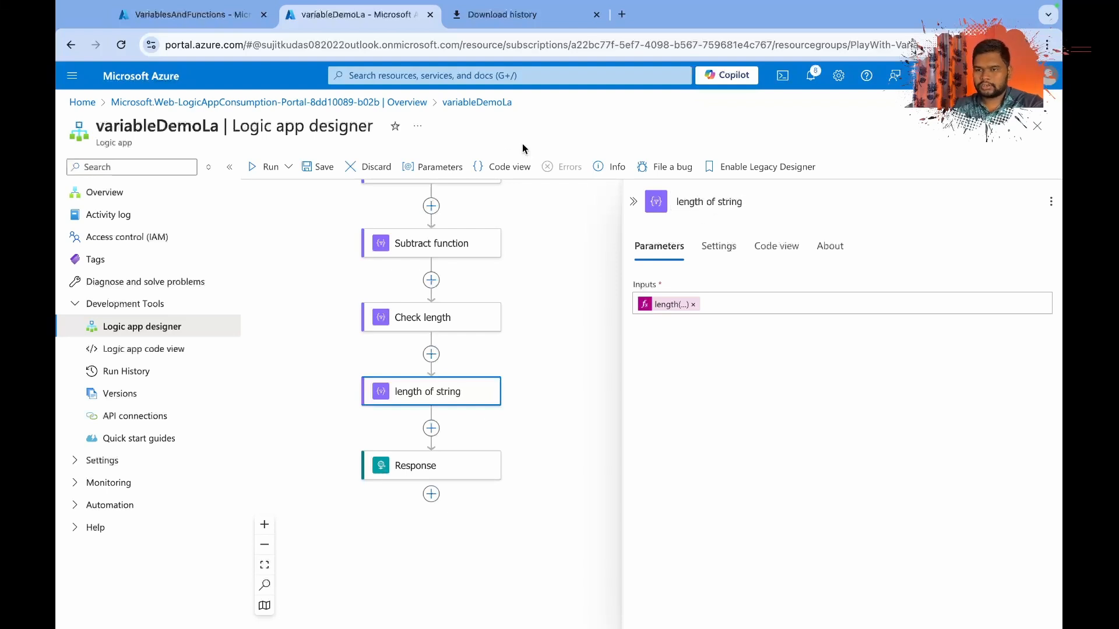
left_click(313, 167)
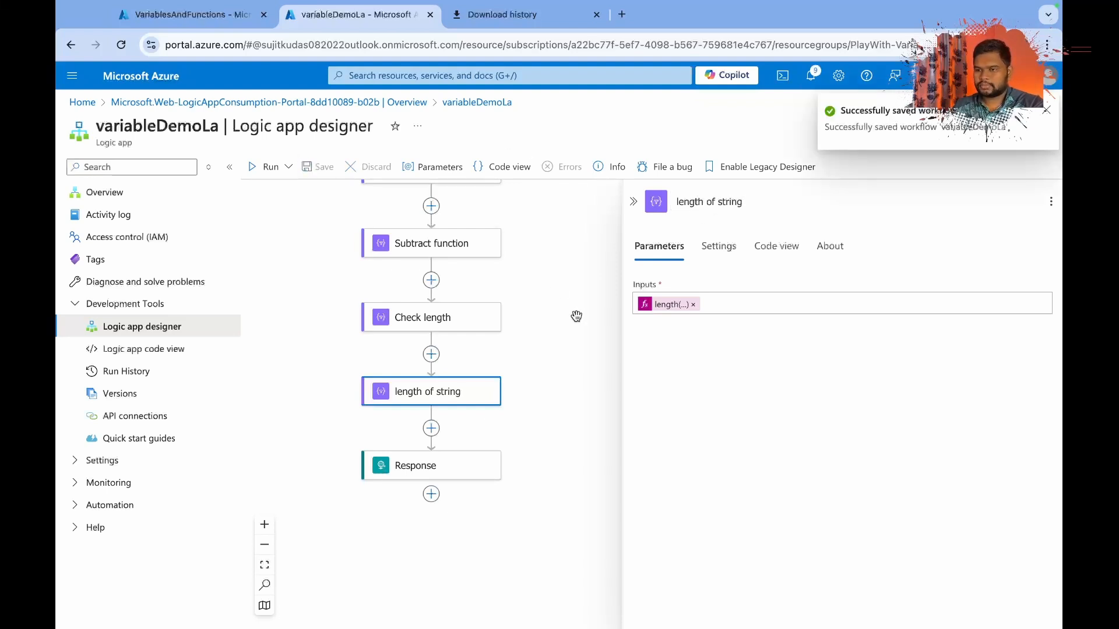
Send the POST request to the logic app from Postman, and open the newest run from the Azure portal's runs history.
key("ctrl+Right")
left_click(980, 119)
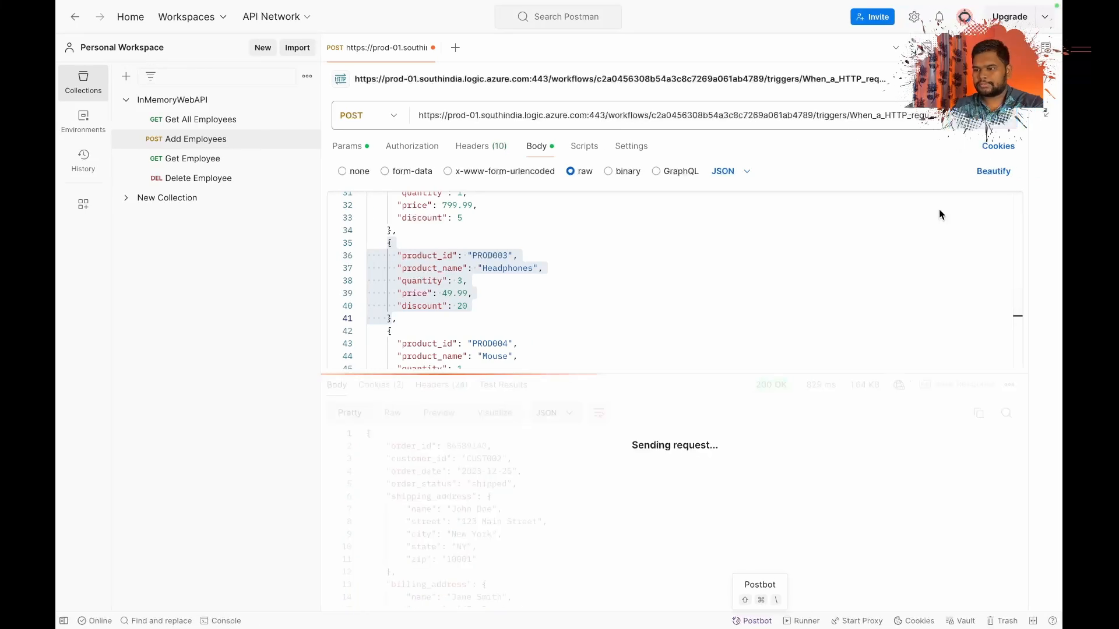
key("ctrl+Left")
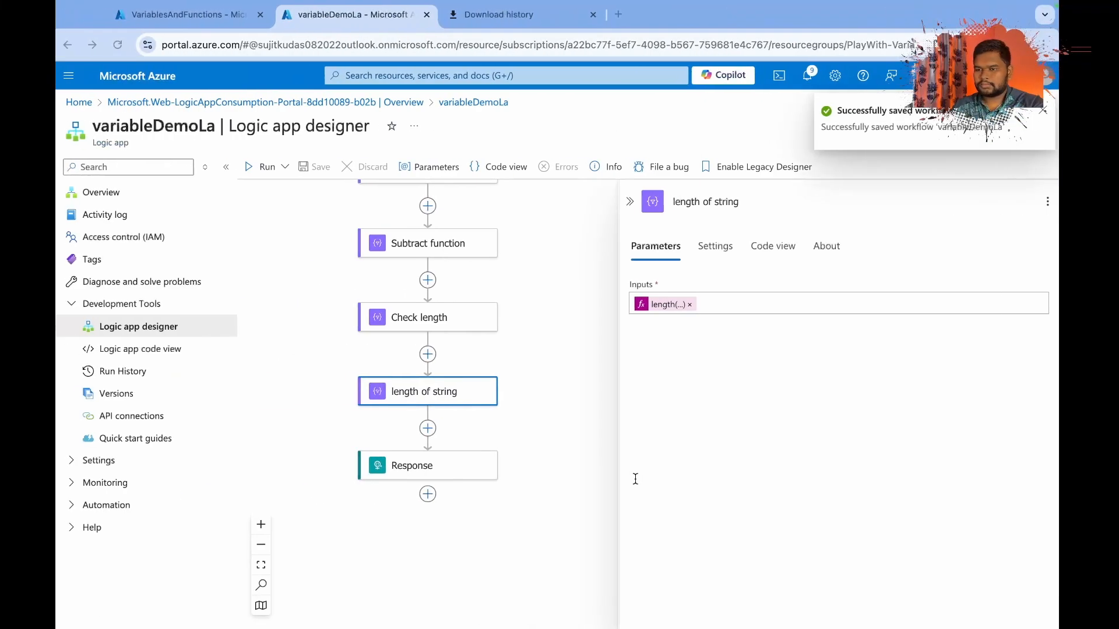
left_click(105, 193)
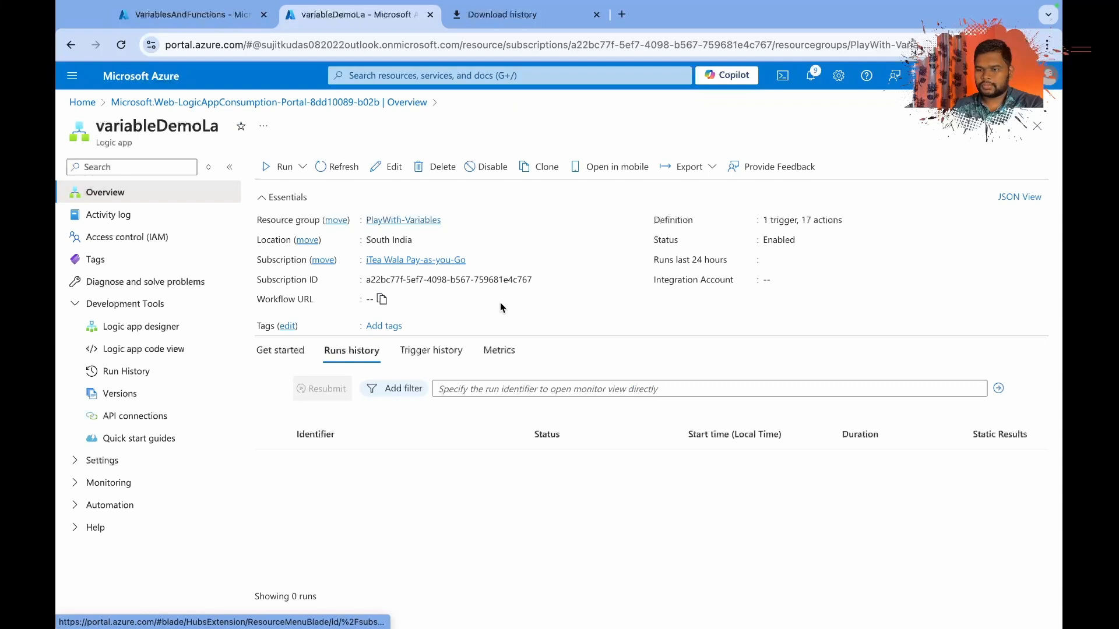
left_click(420, 461)
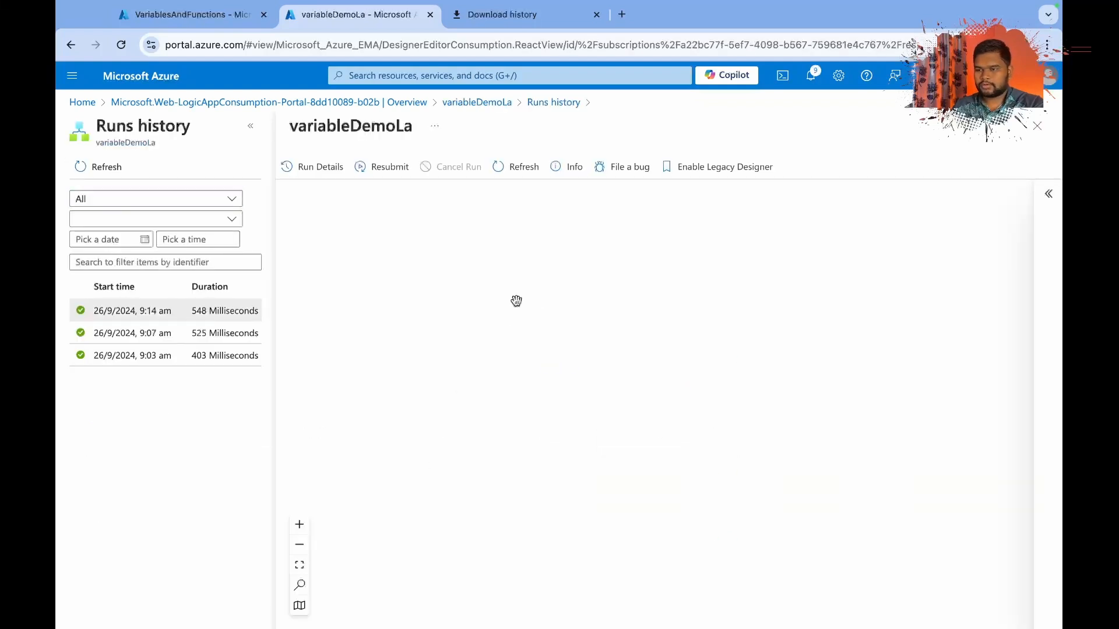
Inspect the Compose 1 action in the run, and the add function action's inputs, outputs and code.
scroll(515, 300, "down", 8)
scroll(516, 300, "down", 5)
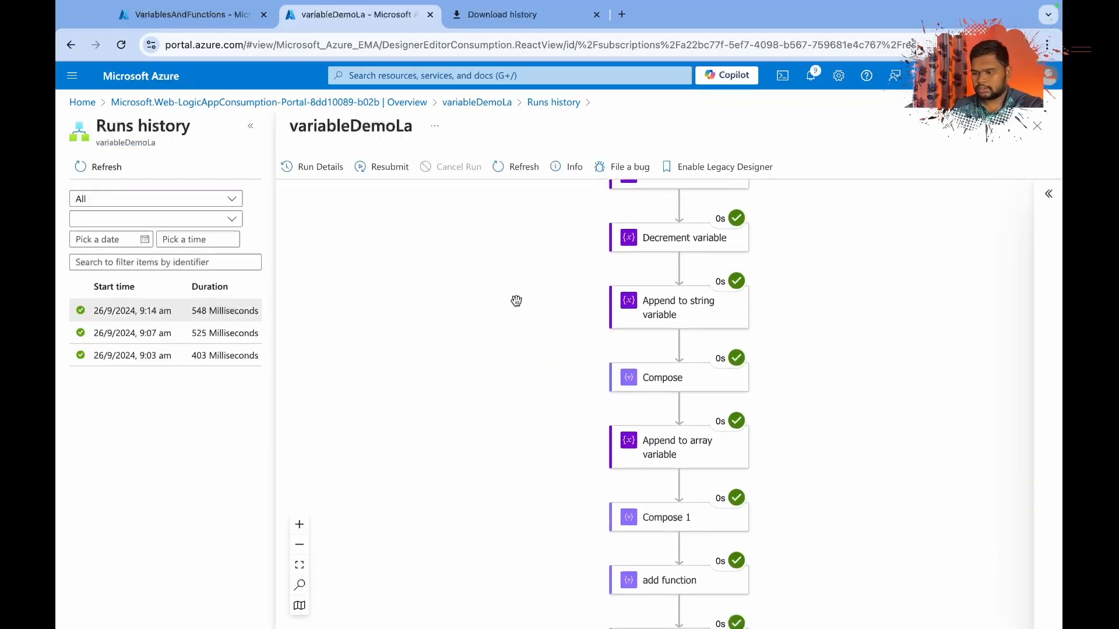
left_click(674, 398)
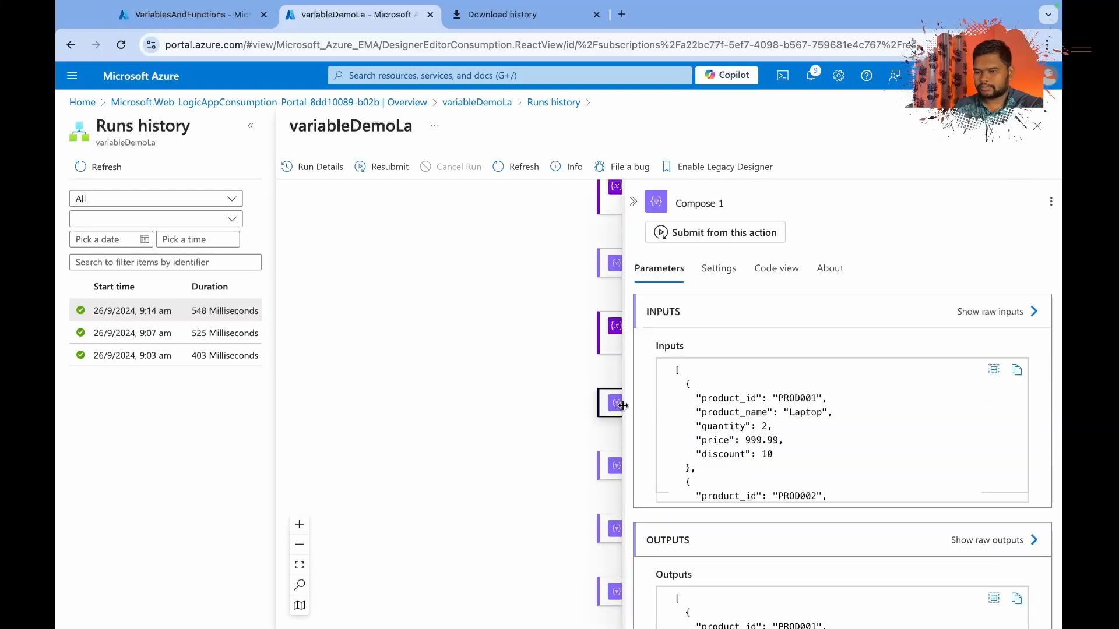
left_click(494, 444)
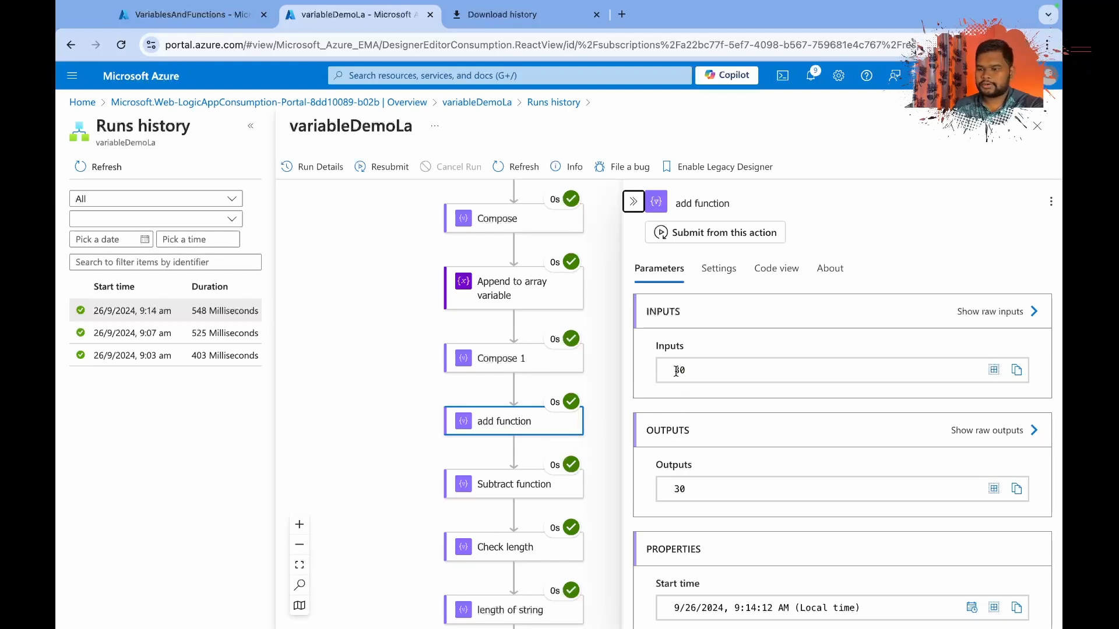
left_click(778, 268)
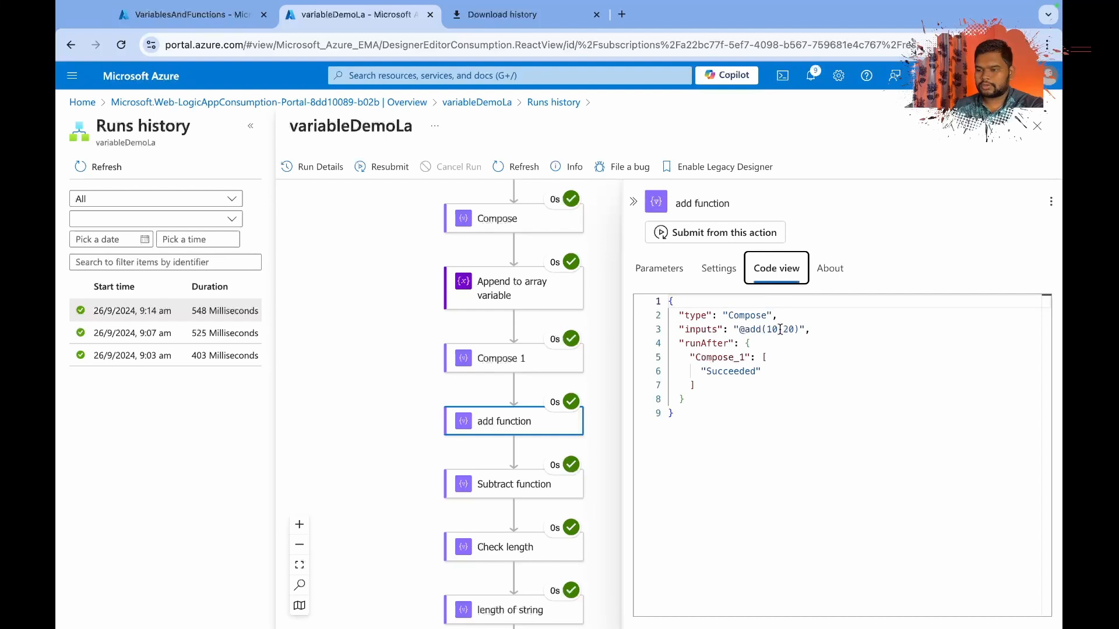
left_click(664, 269)
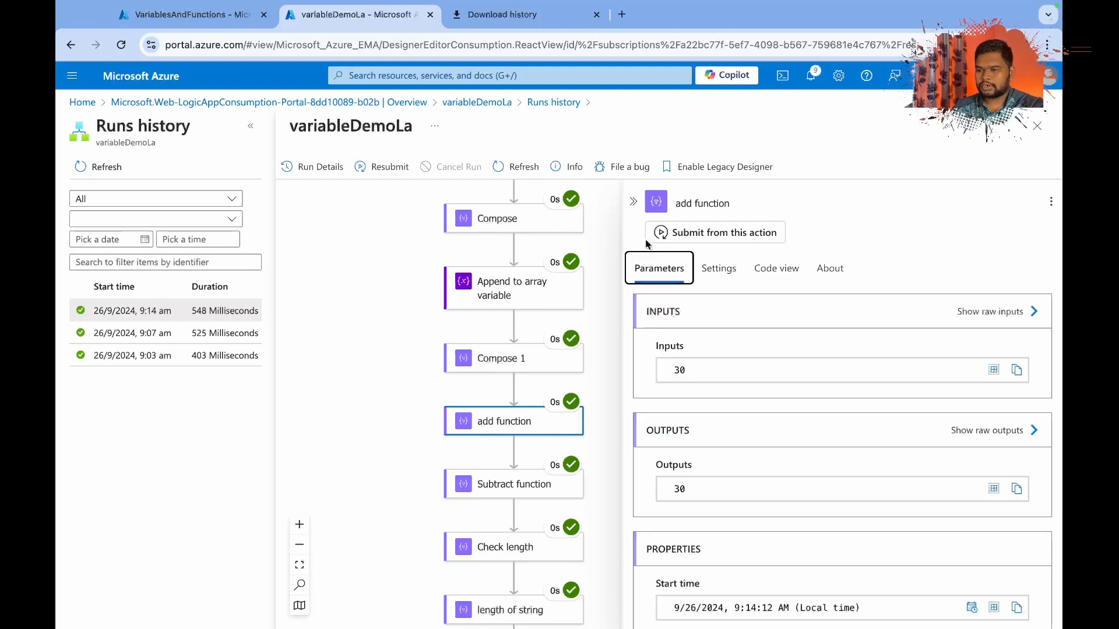
left_click(633, 202)
Inspect the Subtract function action's run inputs, outputs and code, and close its details.
left_click(516, 489)
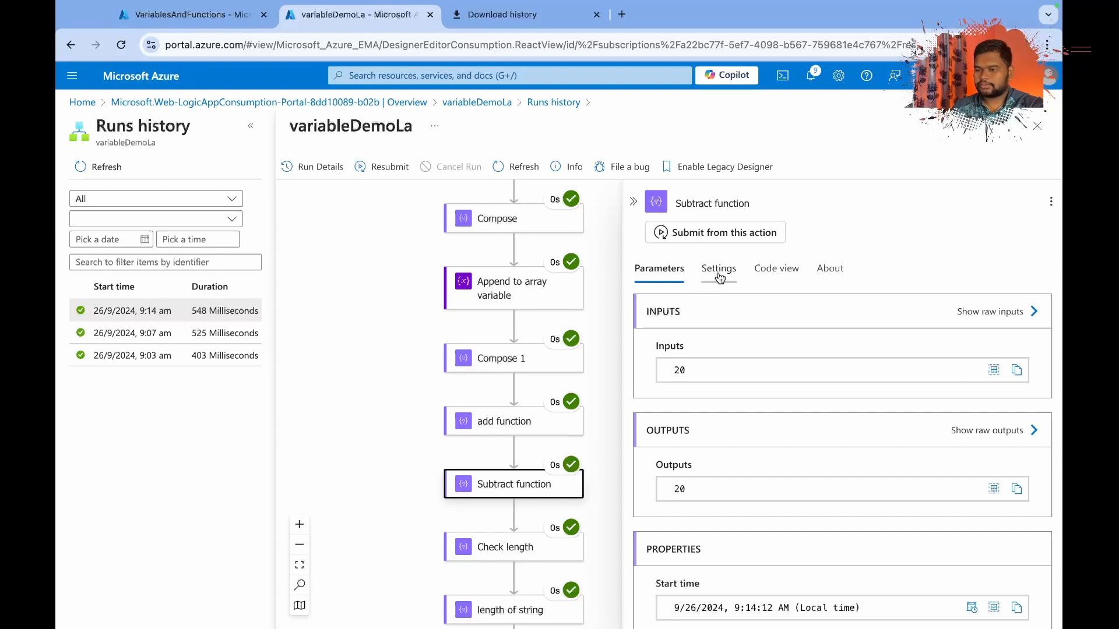
left_click(776, 269)
left_click(659, 268)
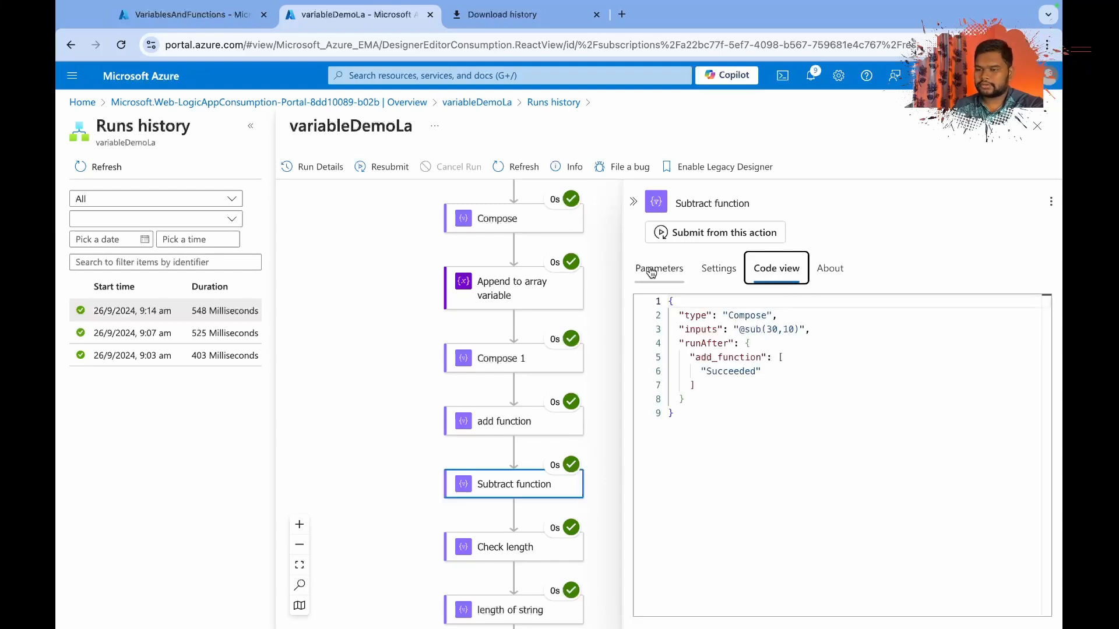
left_click(634, 202)
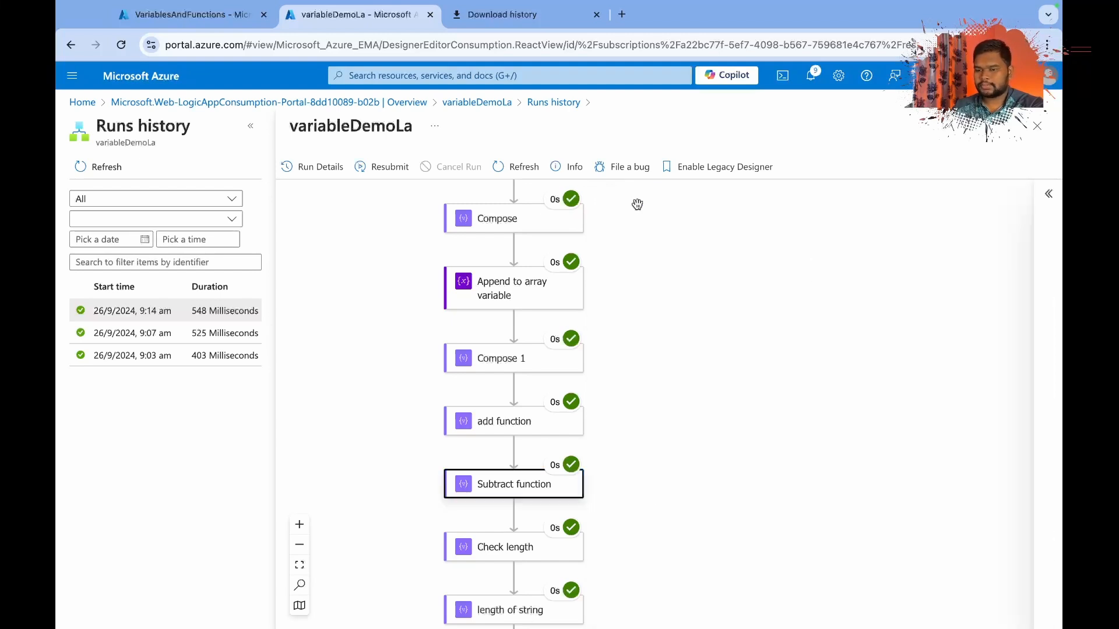
Inspect the Check length action's run inputs and outputs and compare them with its code.
scroll(597, 529, "down", 2)
left_click(523, 493)
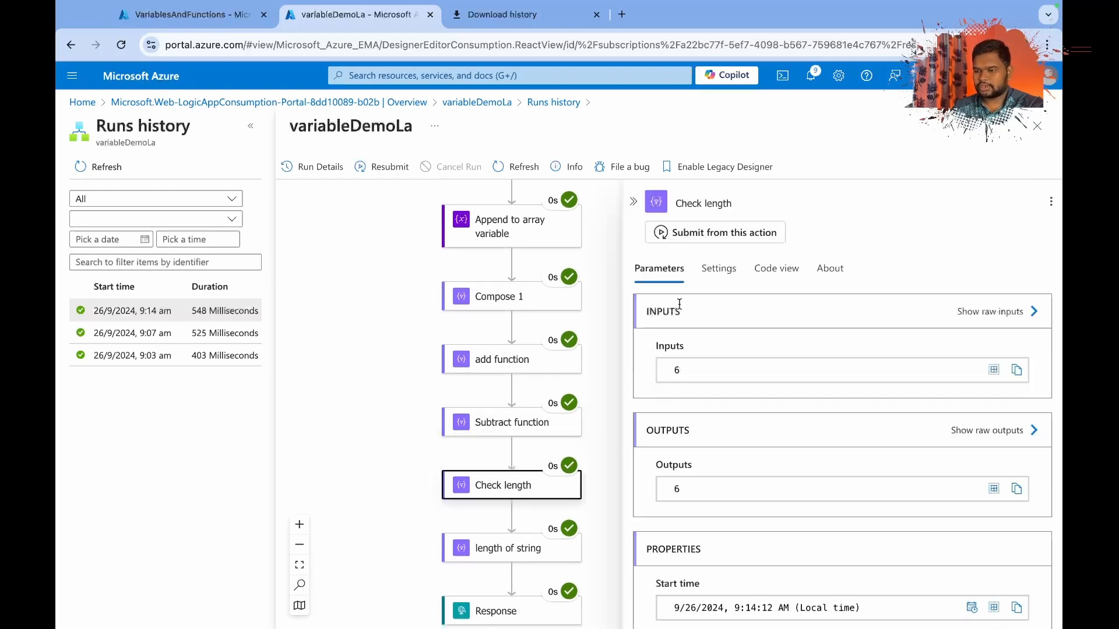
left_click(779, 272)
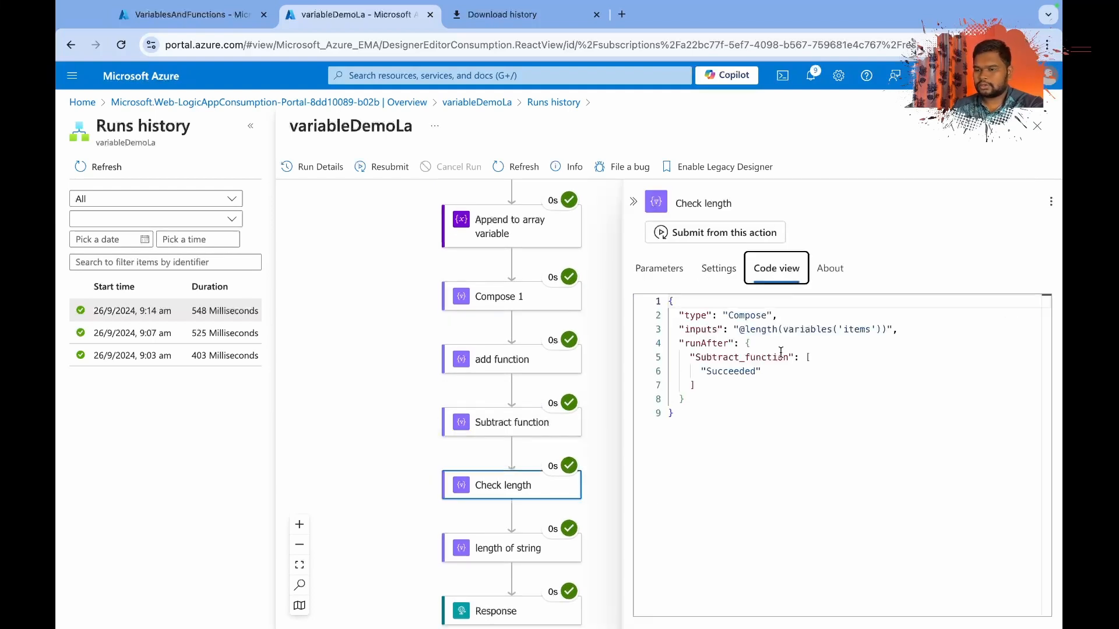
left_click(674, 276)
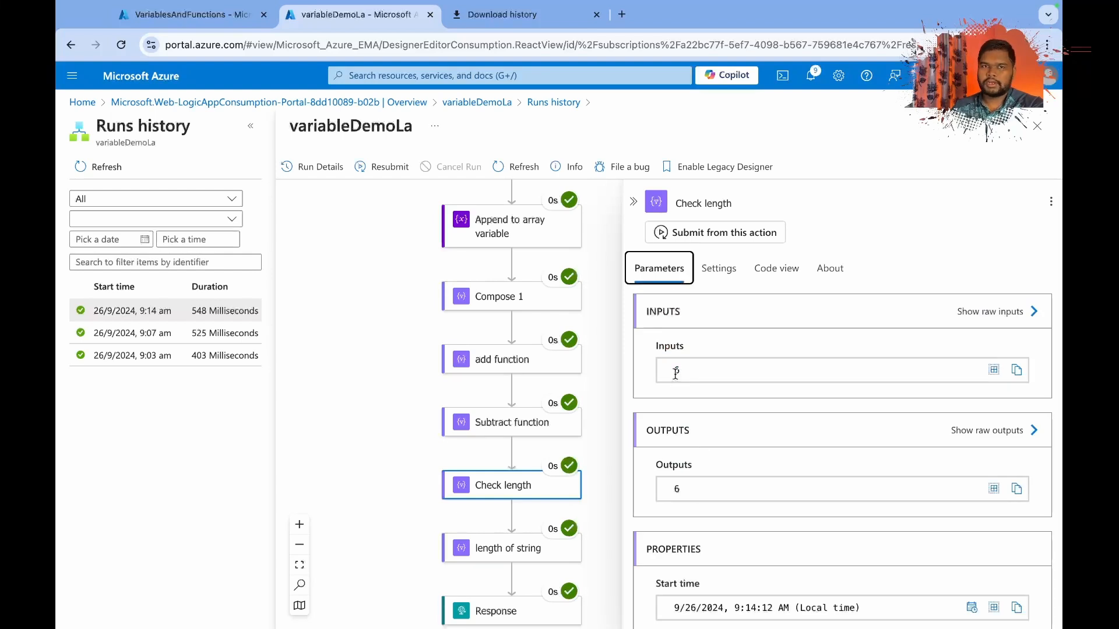
Inspect the length of string action's run inputs and outputs and its code.
scroll(510, 404, "up", 3)
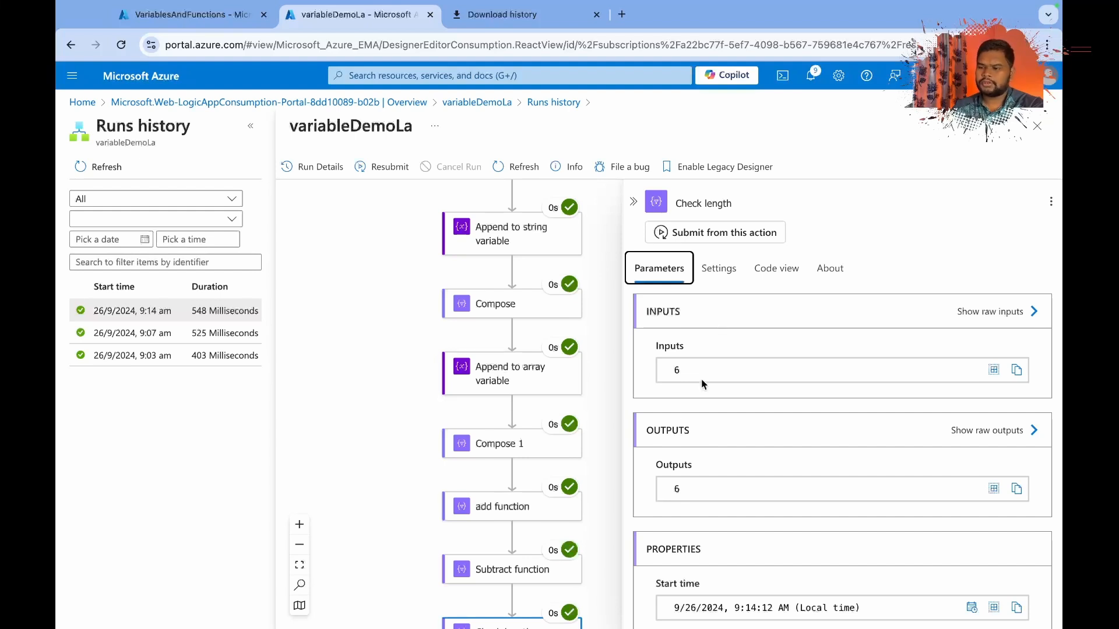
scroll(462, 529, "down", 4)
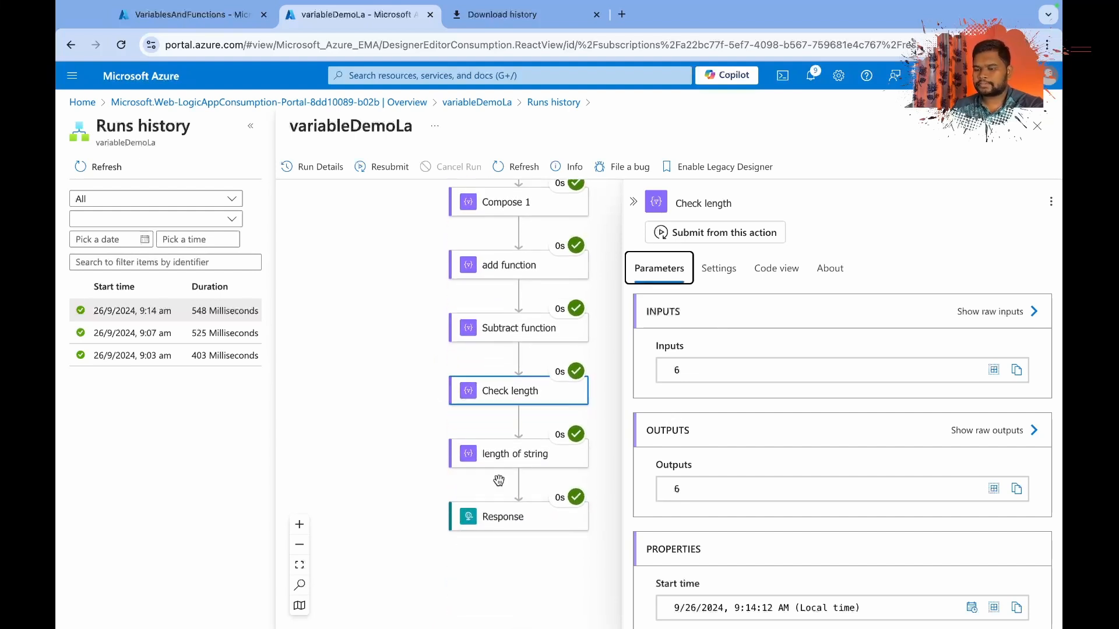
left_click(514, 464)
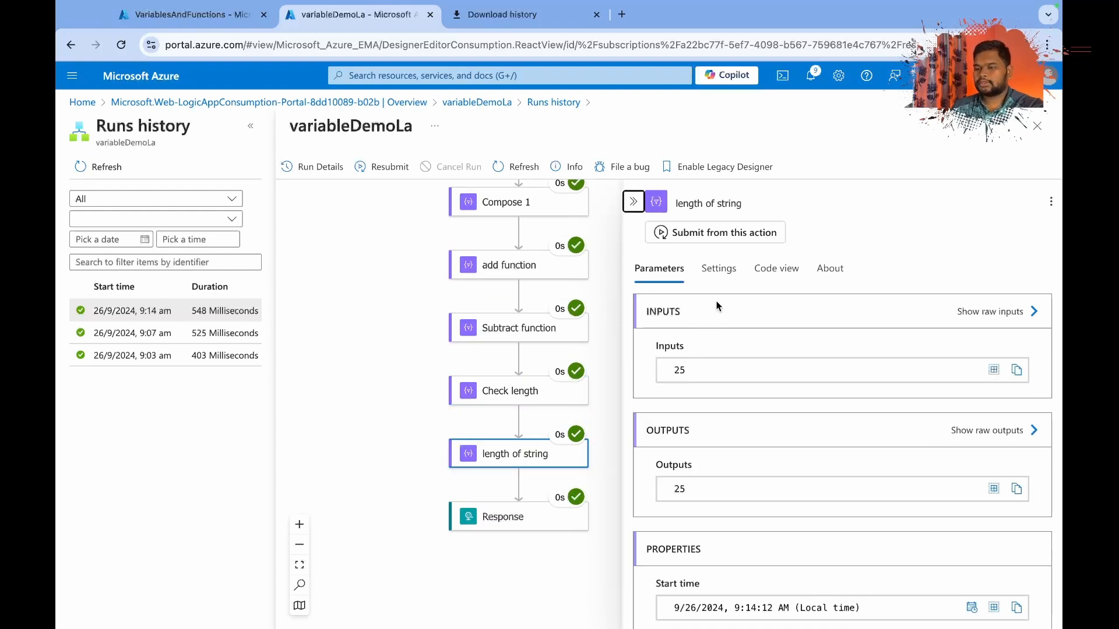
left_click(763, 276)
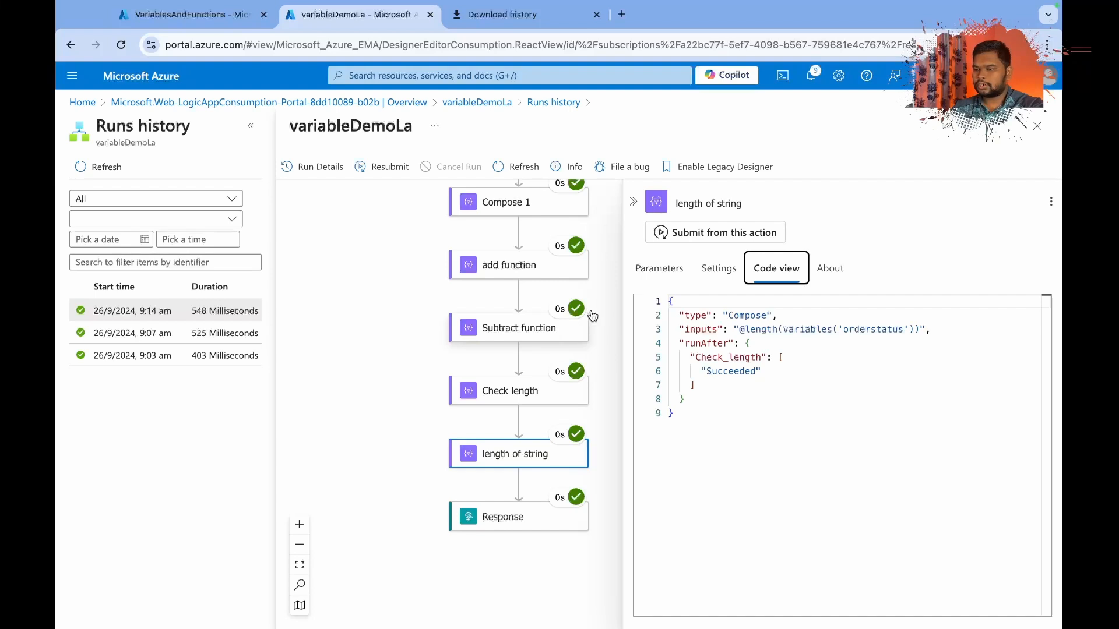
Examine the run inputs and outputs of the Compose action that follows Append to string variable.
scroll(545, 326, "up", 5)
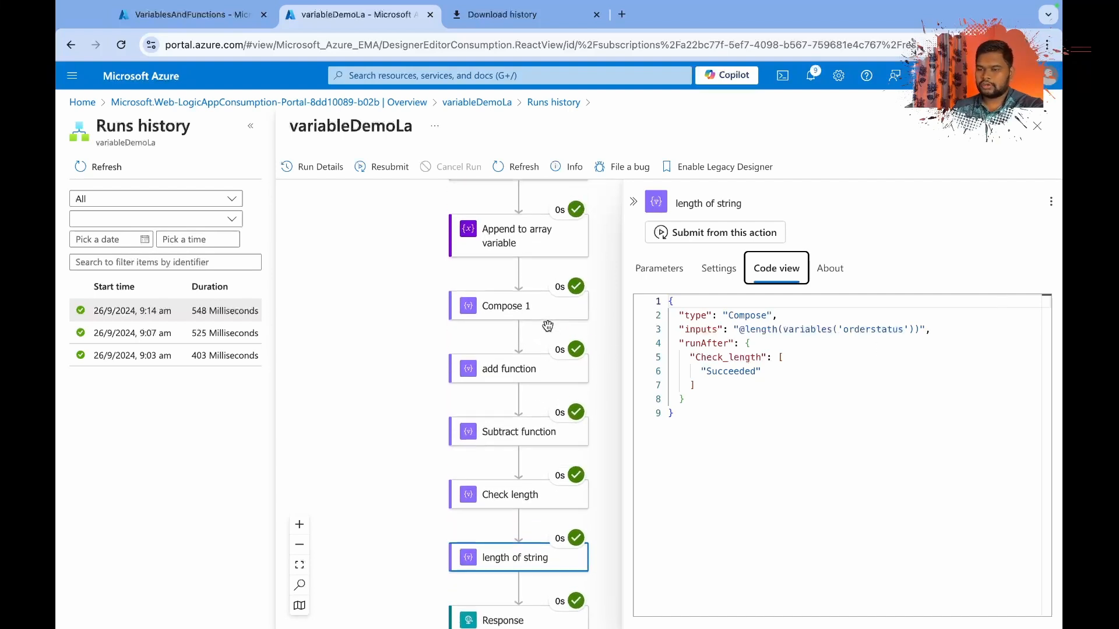
left_click(511, 286)
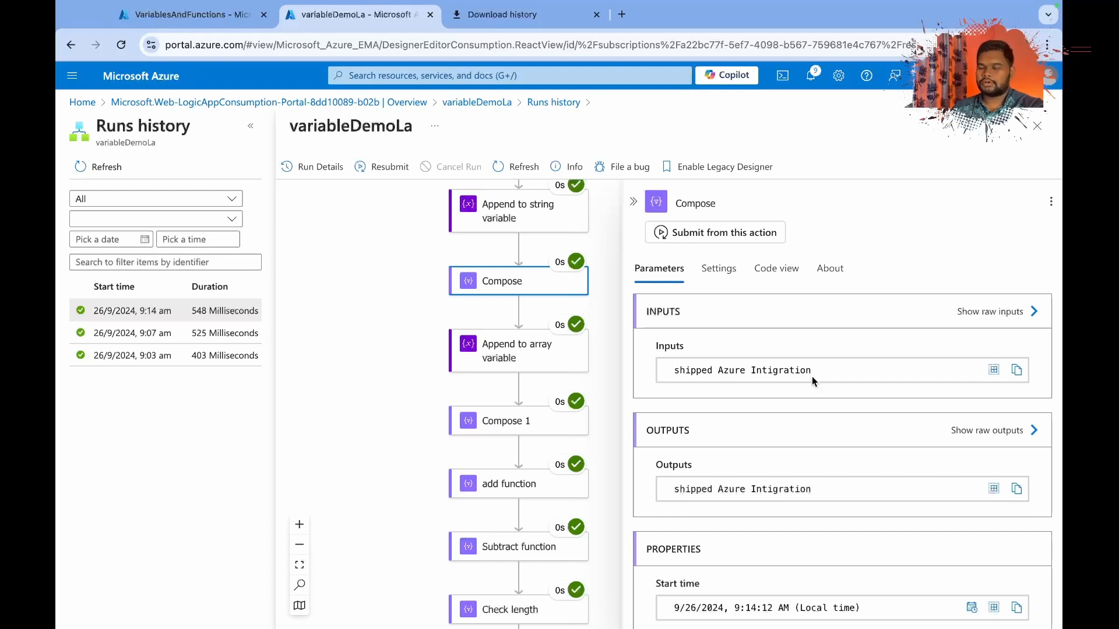
scroll(508, 446, "down", 8)
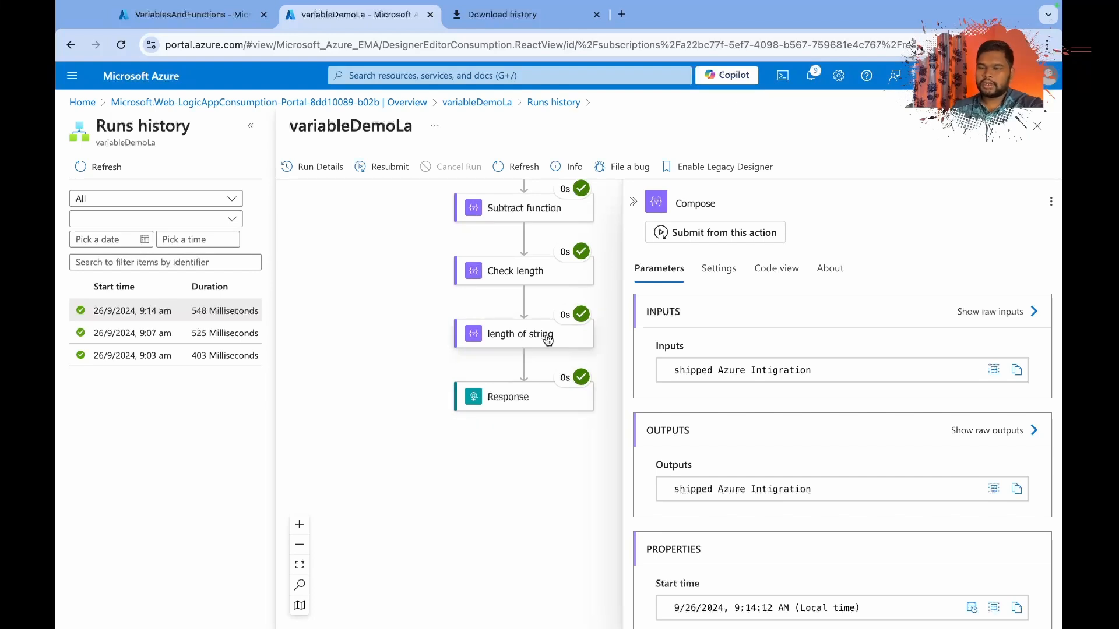
Leave the run view, discarding unsaved edits, and open variableDemoLa in the Logic app designer.
left_click(479, 102)
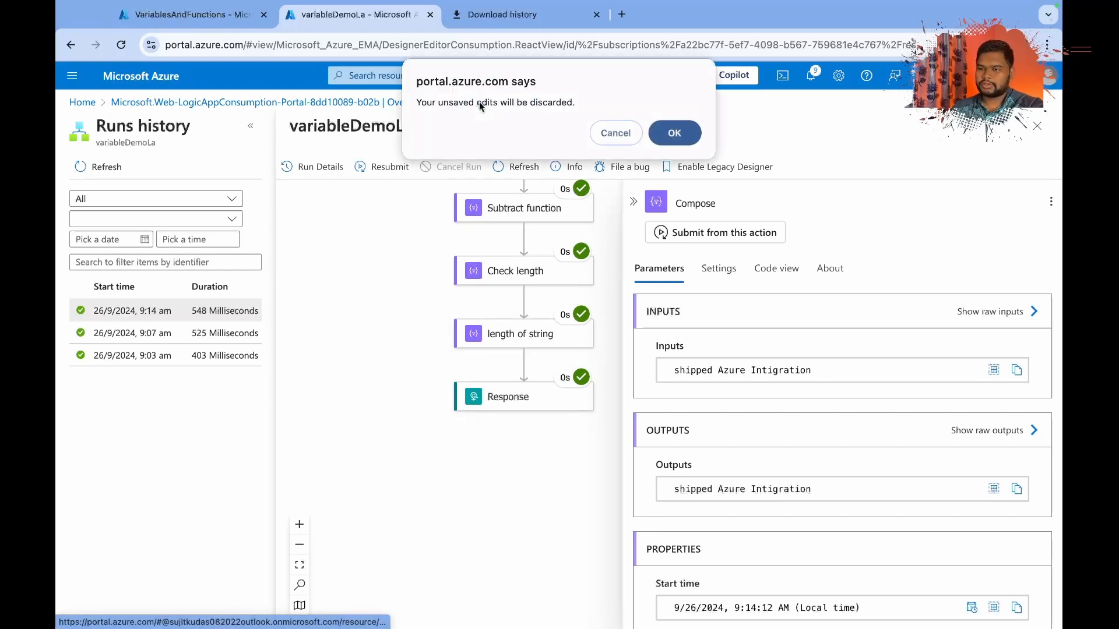
left_click(667, 132)
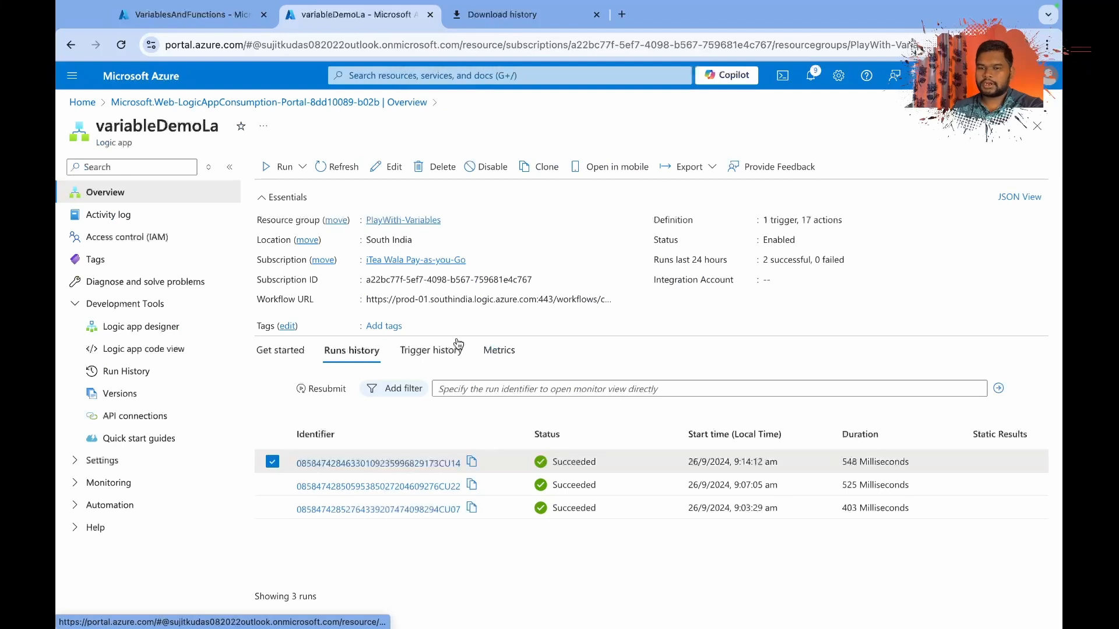
left_click(140, 326)
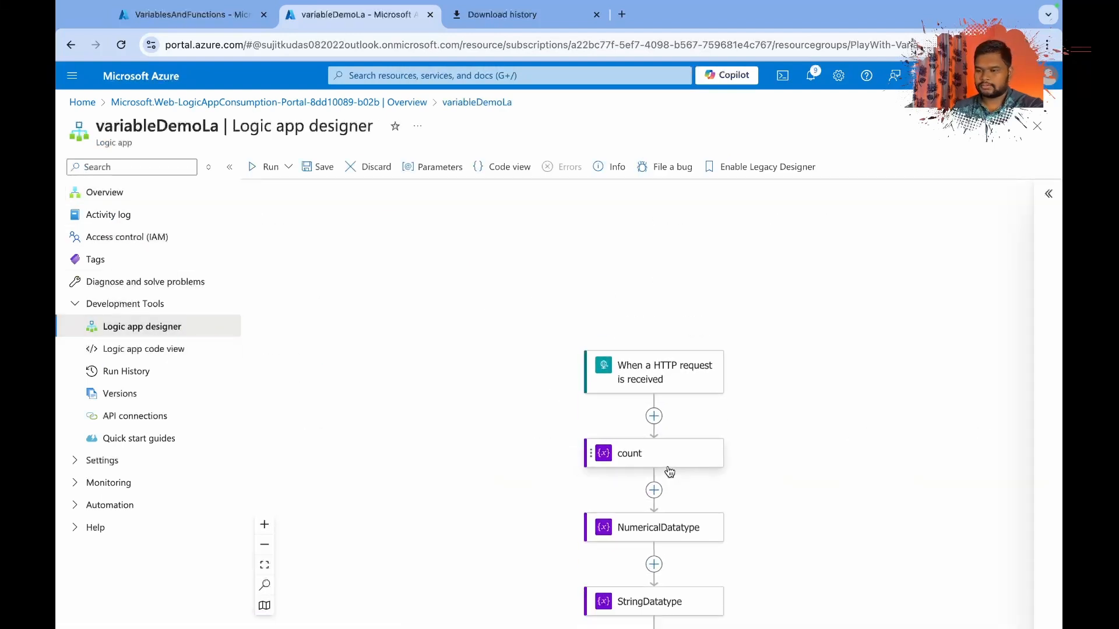
Add a Compose action between the length of string action and the Response action.
scroll(669, 471, "down", 5)
scroll(669, 471, "down", 10)
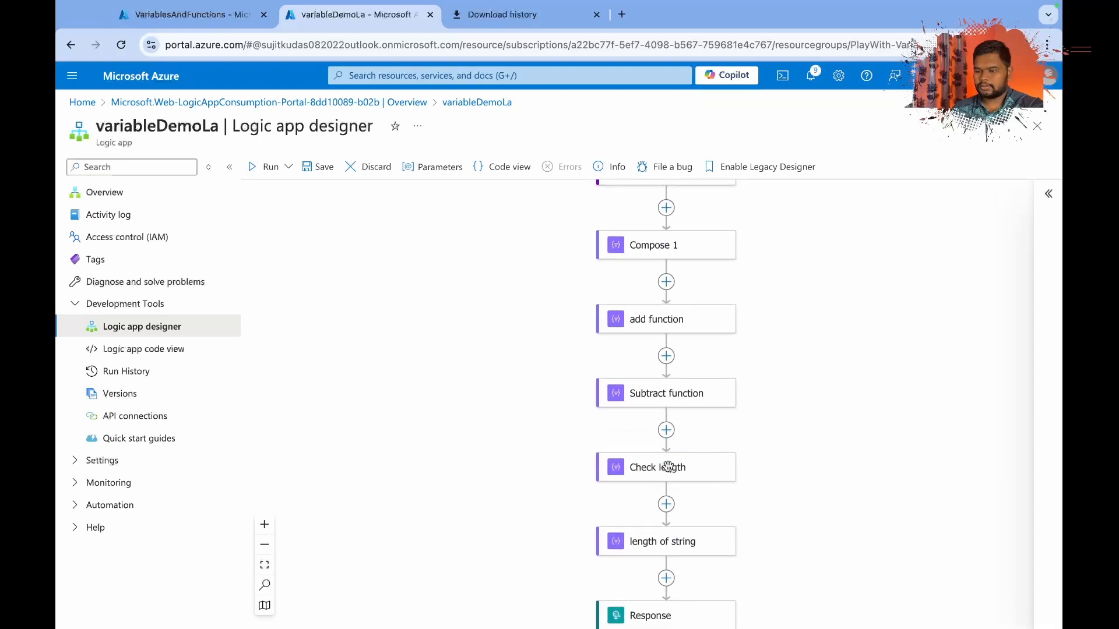
left_click(660, 376)
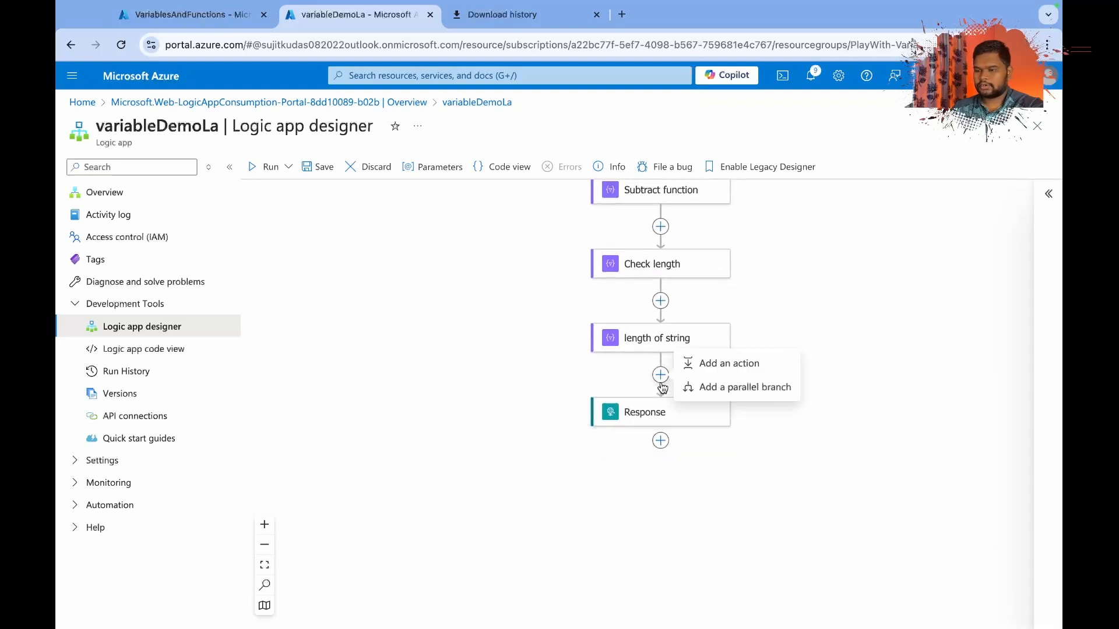
left_click(704, 370)
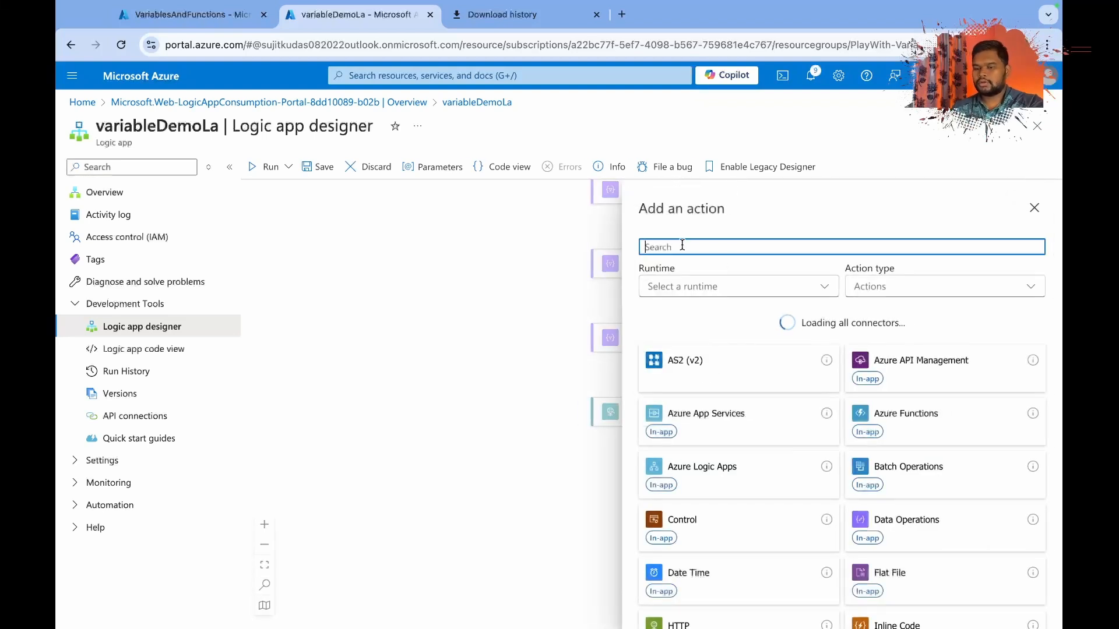
type("compos")
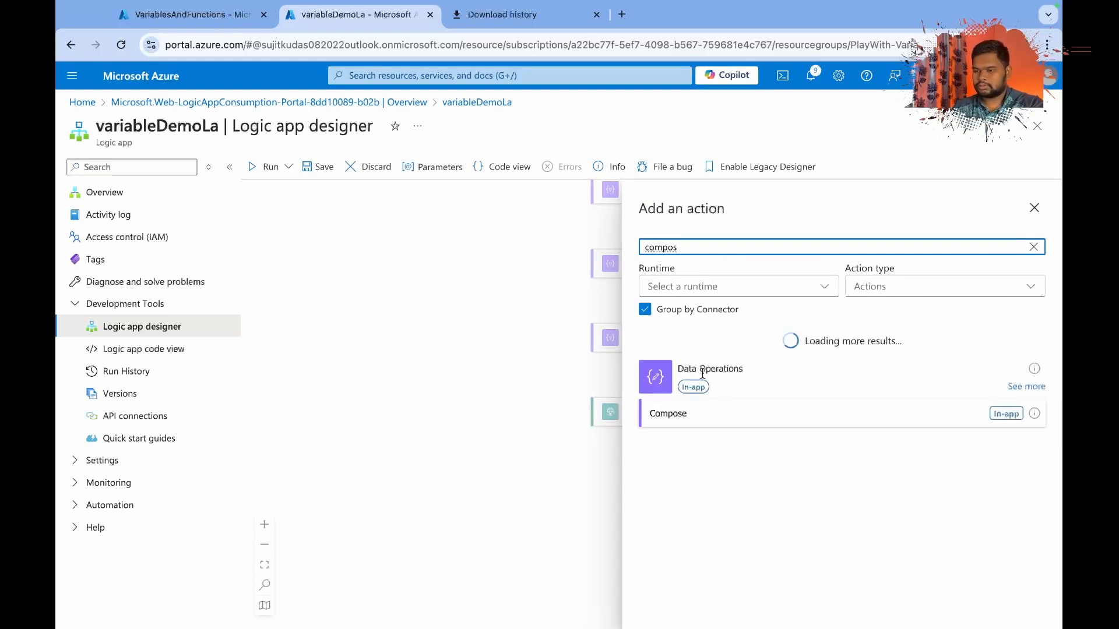
left_click(677, 414)
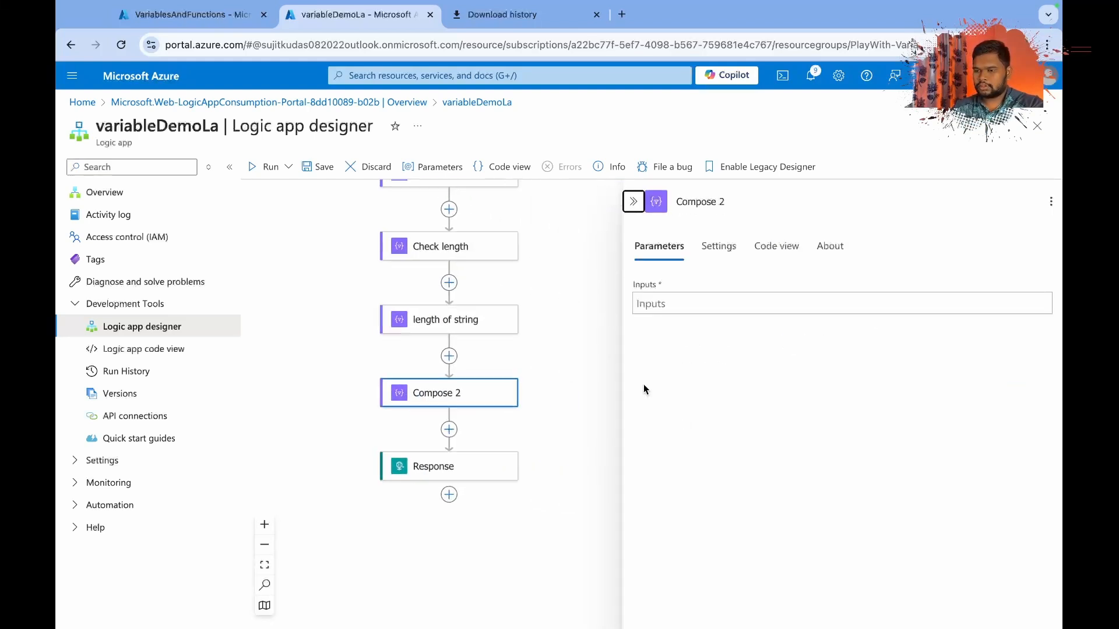
Add another Compose action between Compose 2 and the Response action.
left_click(431, 428)
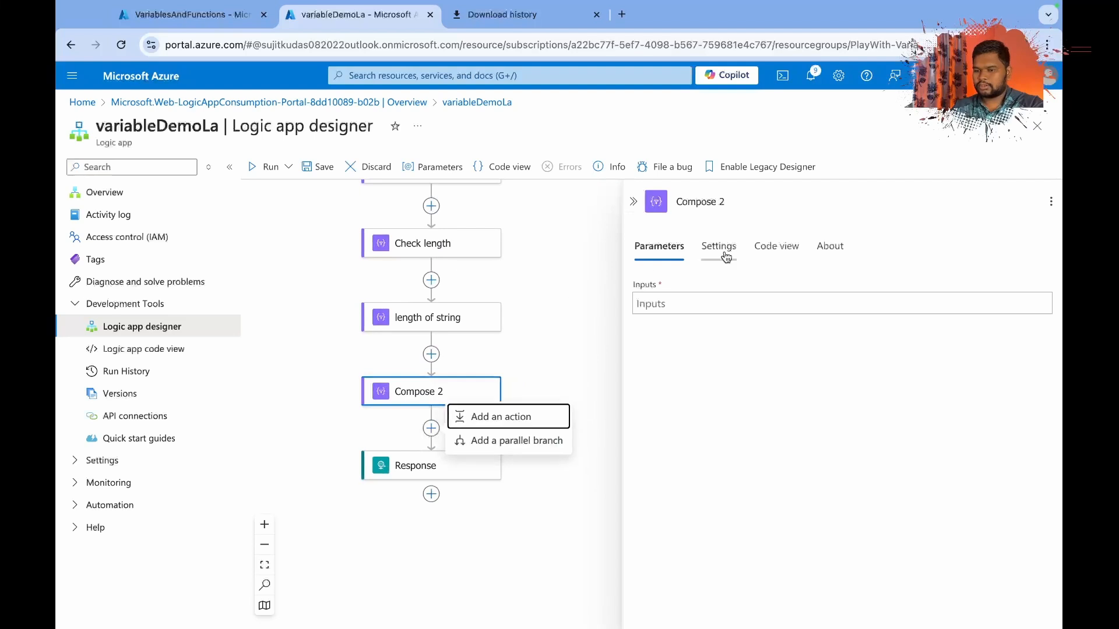
left_click(515, 419)
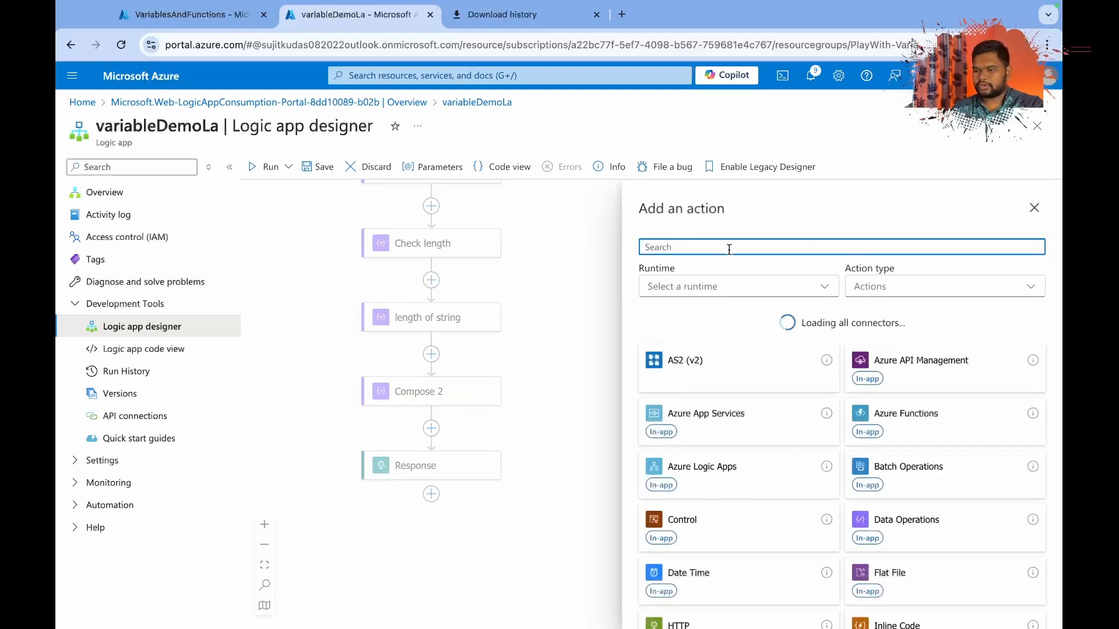
type("compos")
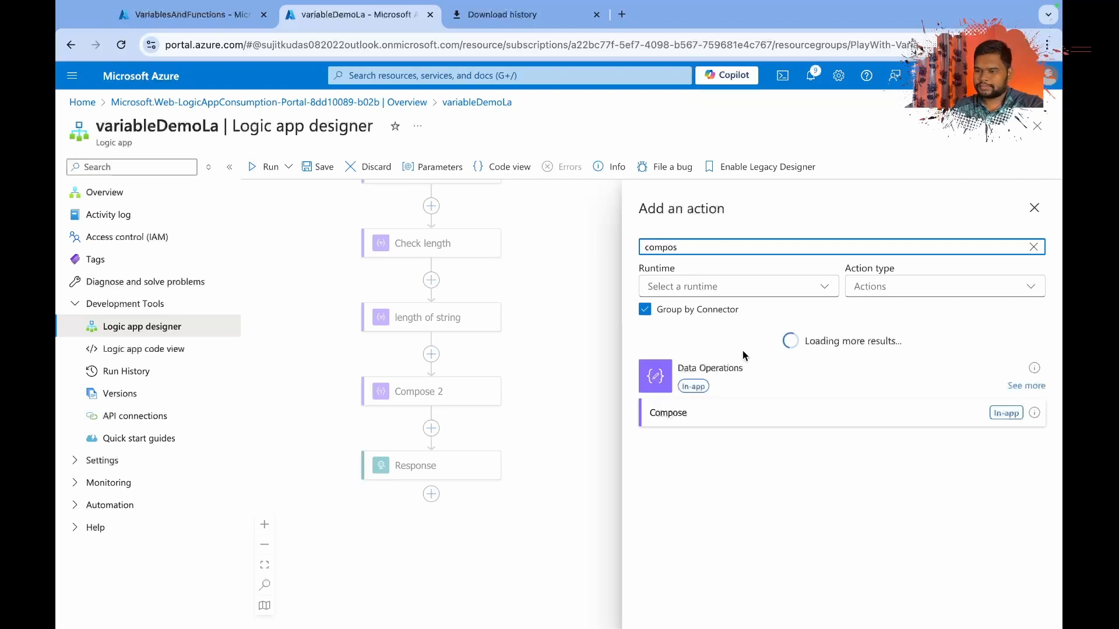
left_click(707, 408)
Rename the Compose action directly above Response as Concat.
left_click(664, 304)
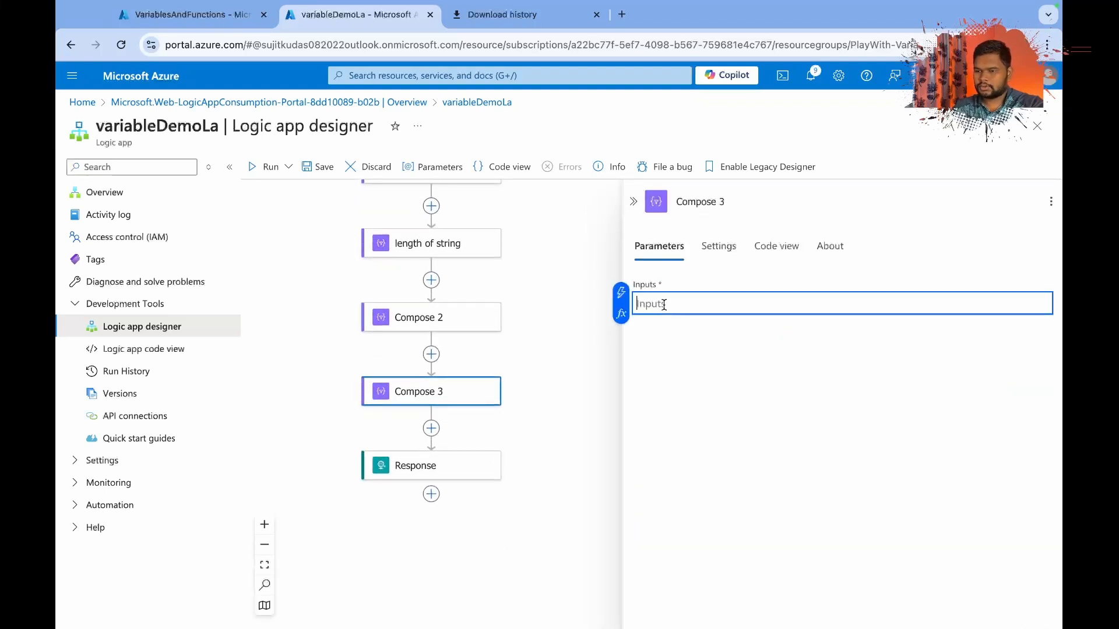
triple_click(699, 197)
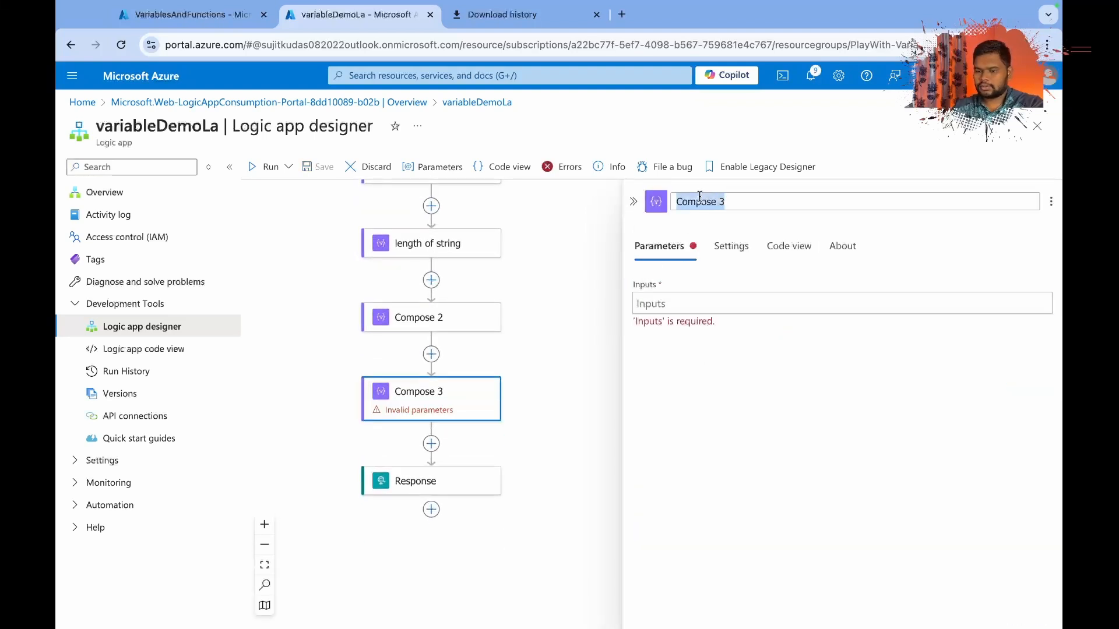
type("C")
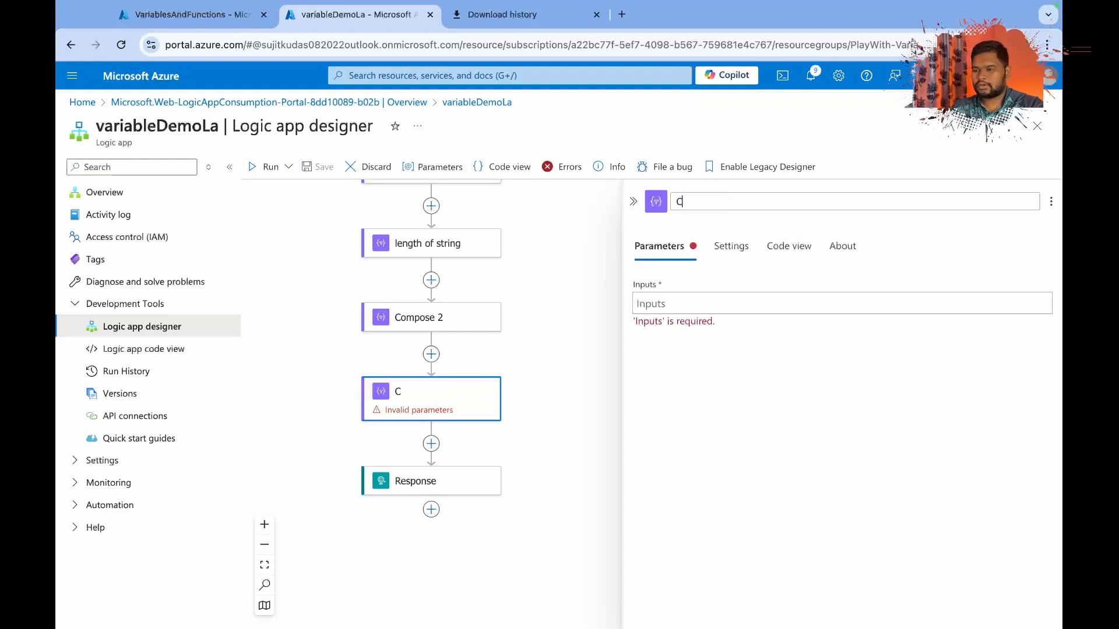
type("oncat")
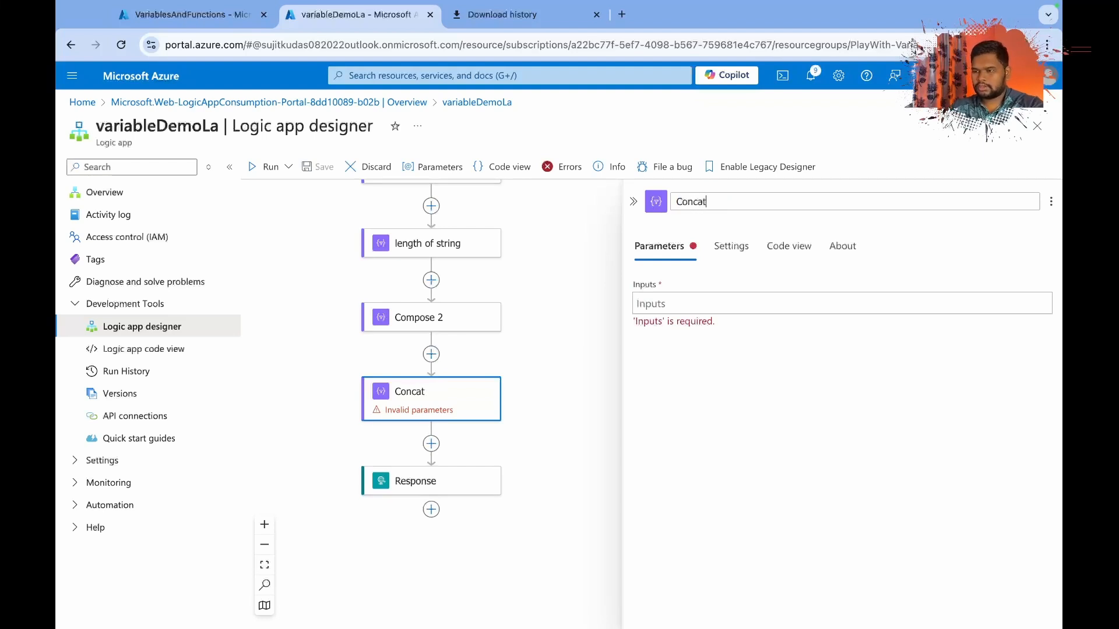
left_click(707, 267)
Start an expression for the Concat action's inputs with the concat() function.
left_click(674, 307)
left_click(622, 314)
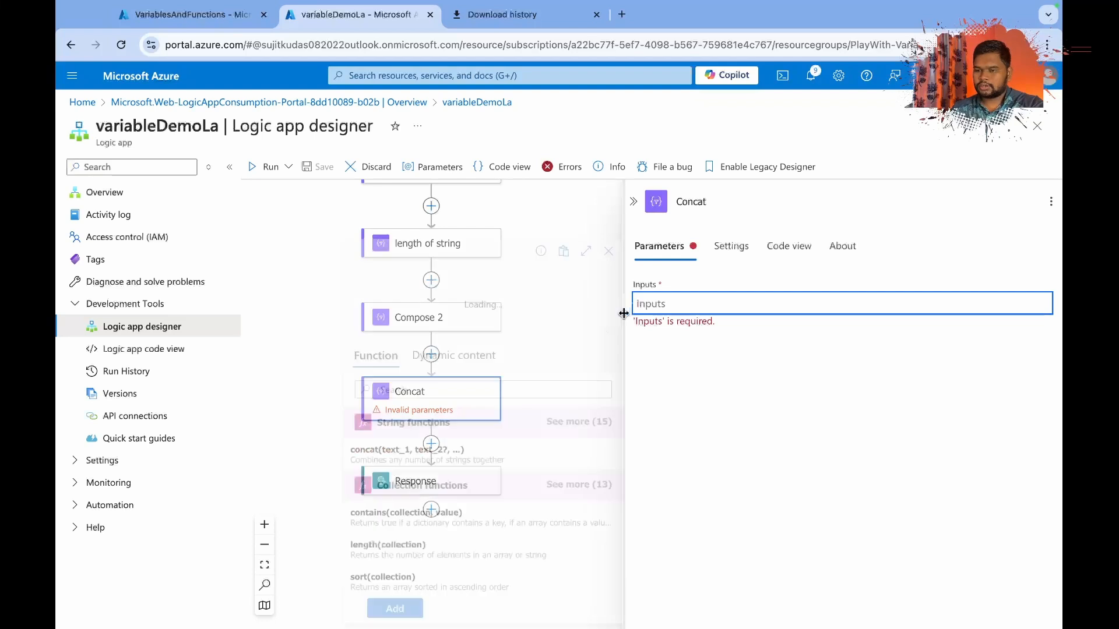
type("com")
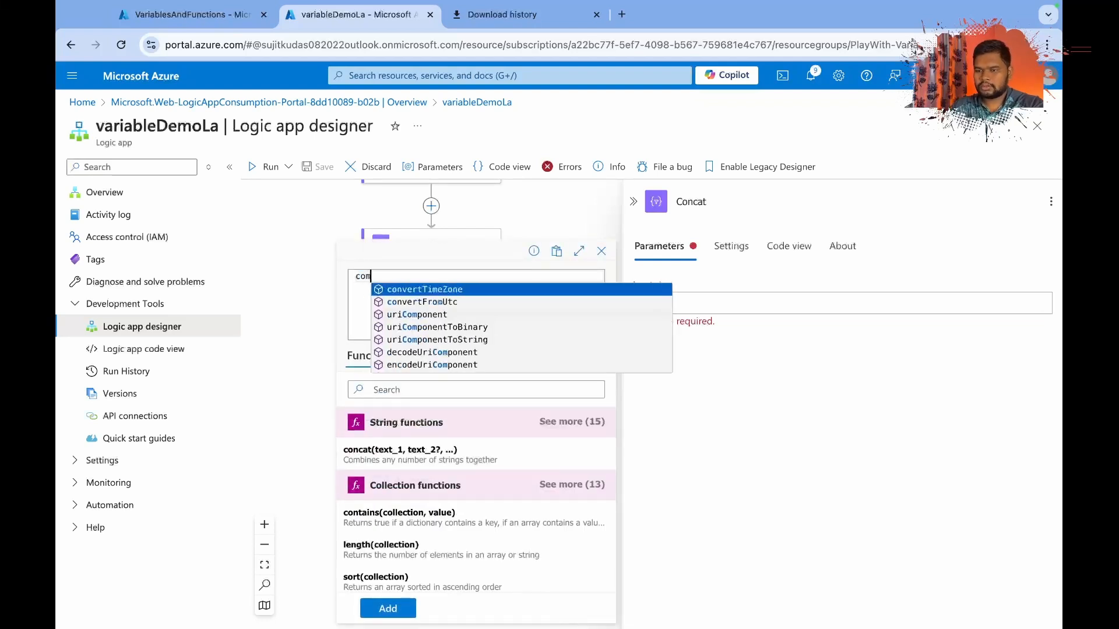
key("BackSpace")
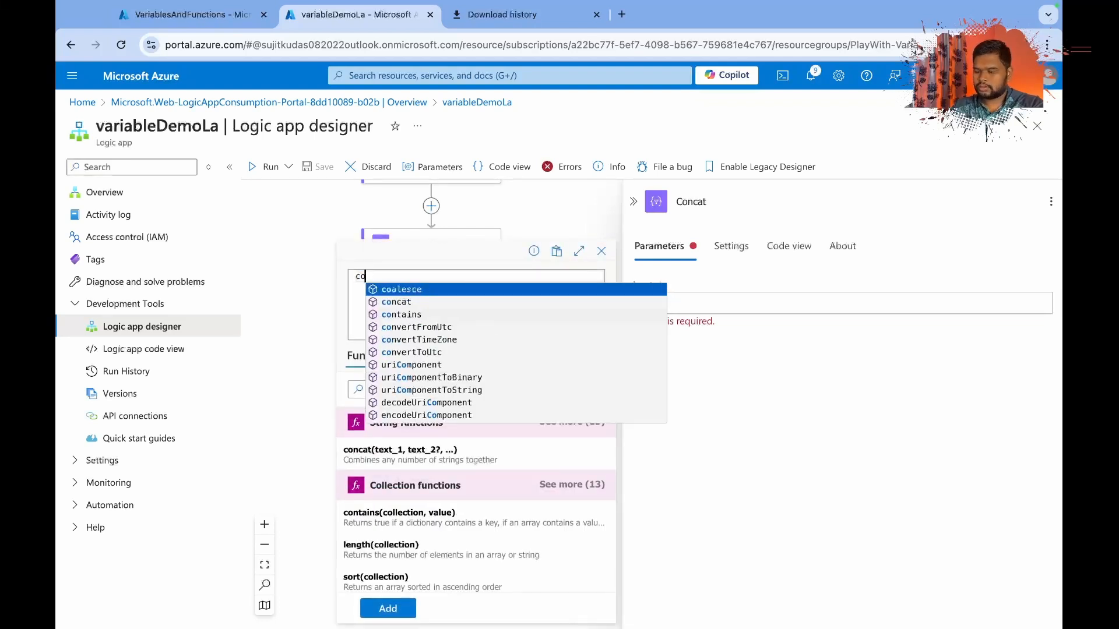
key("Down")
key("Return")
type("(")
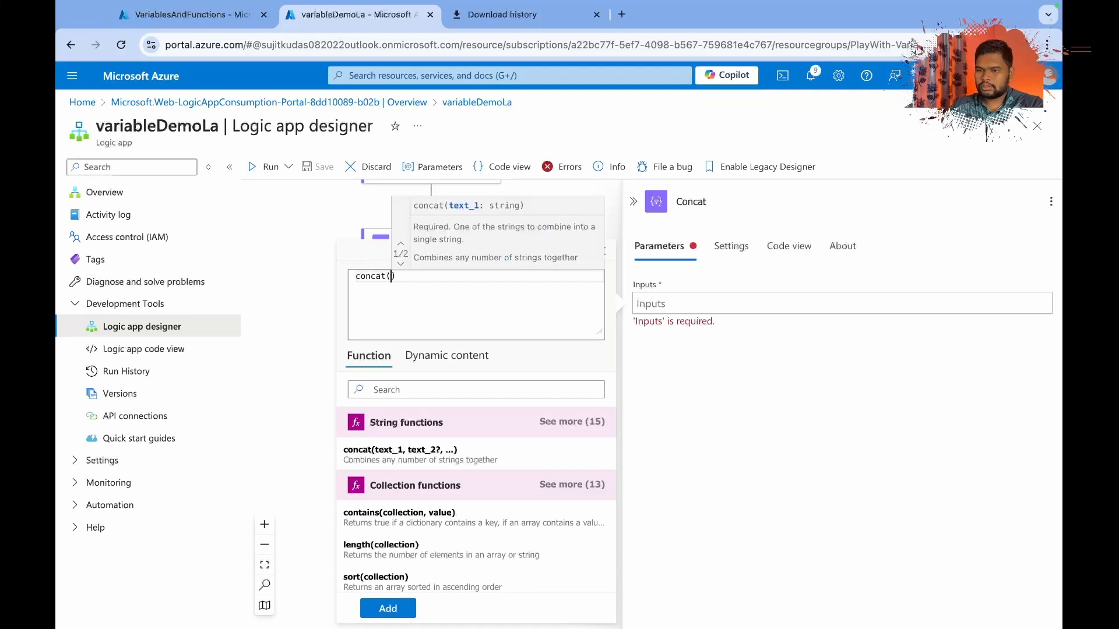
Enter 'AZure' as the first string argument of the concat expression.
left_click(428, 364)
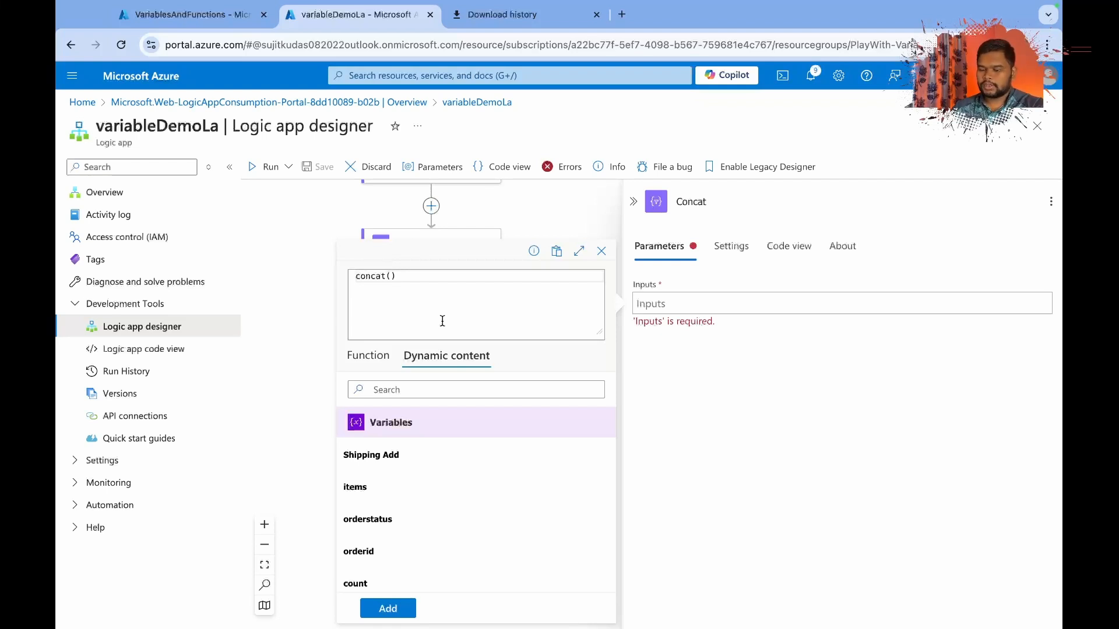
type("'")
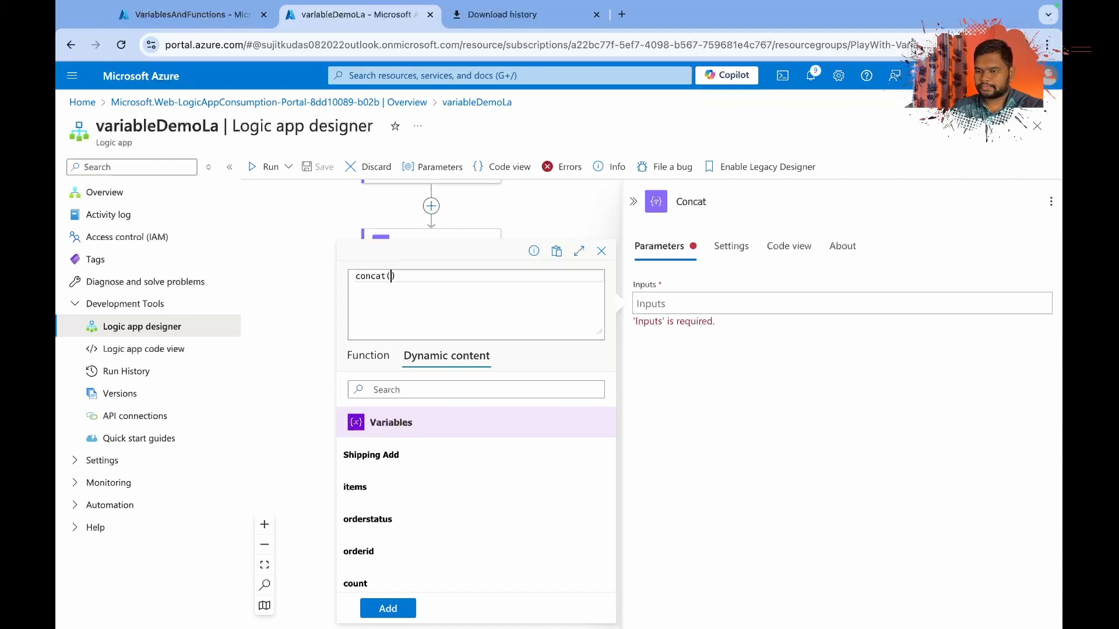
type(".")
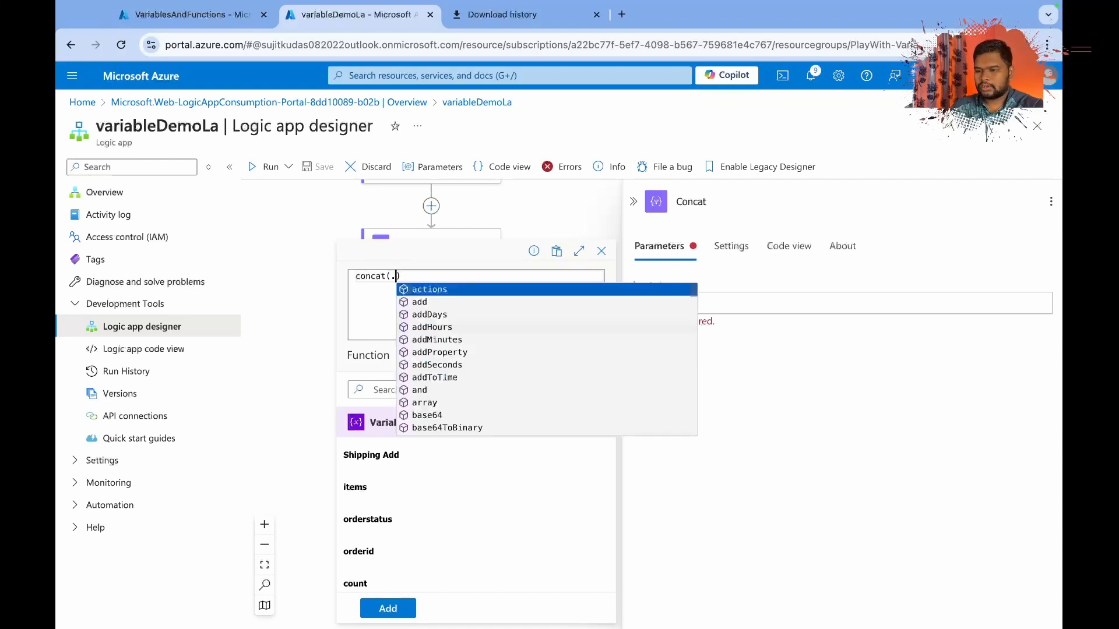
key("Escape")
key("BackSpace")
type("'Aure")
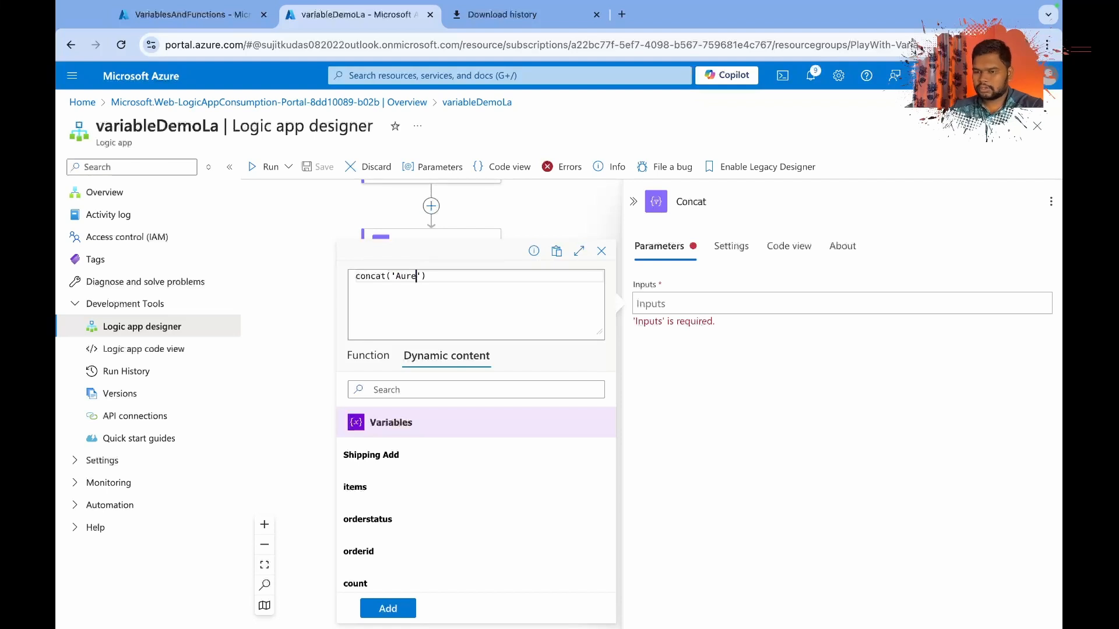
key("Left")
key("Left")
key("Left")
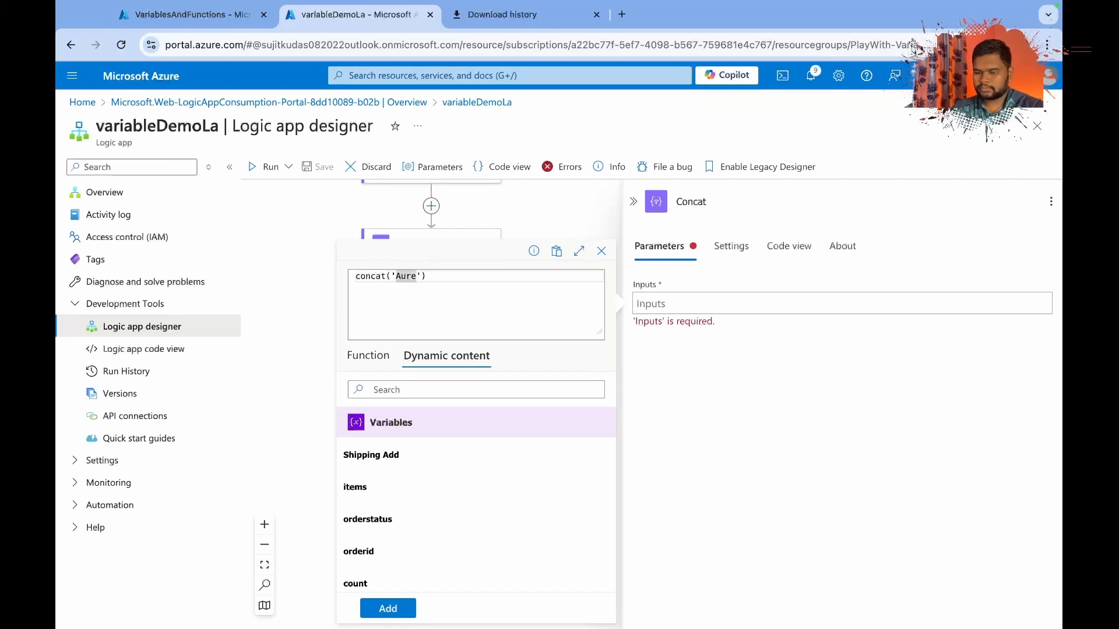
type("Z")
key("Right")
key("Right")
key("Right")
key("Right")
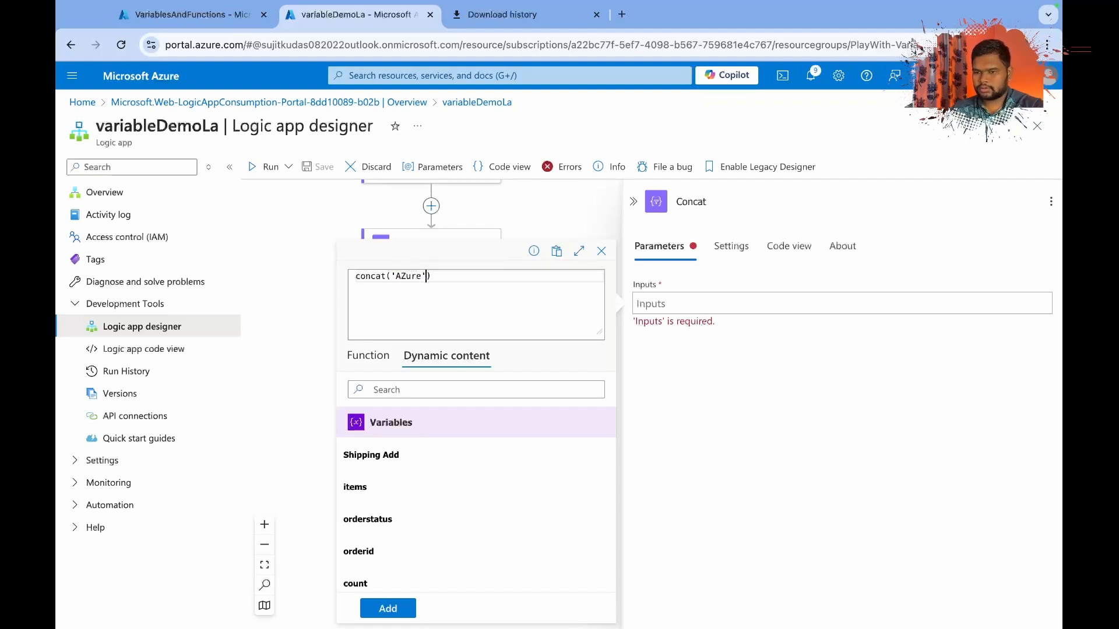
Add a first name as the second string argument of the concat expression and start a third argument.
type(",")
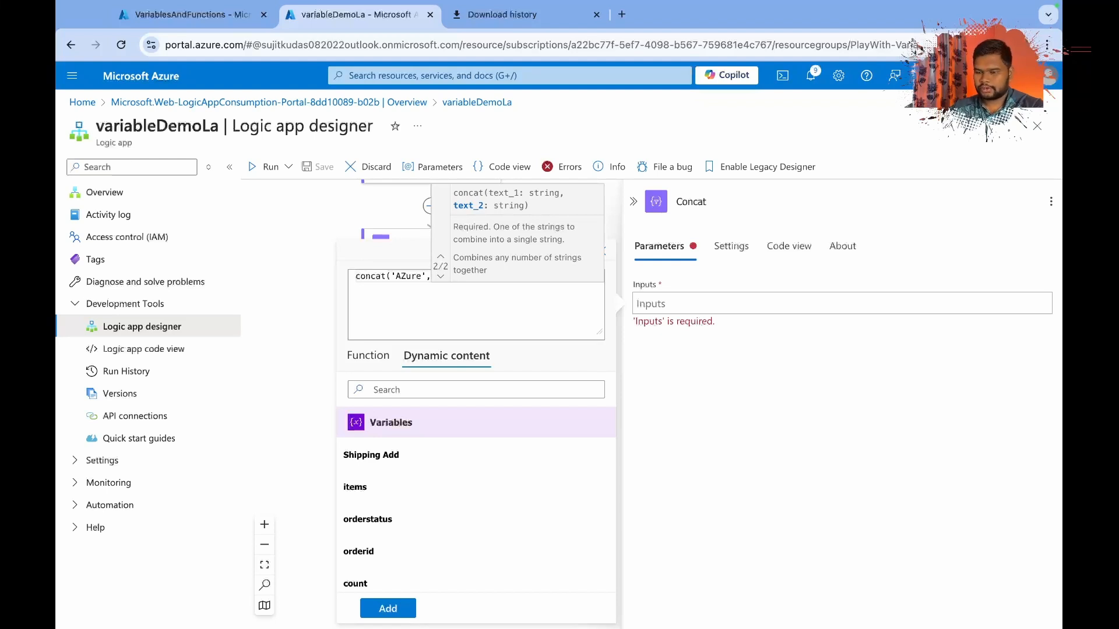
type("'")
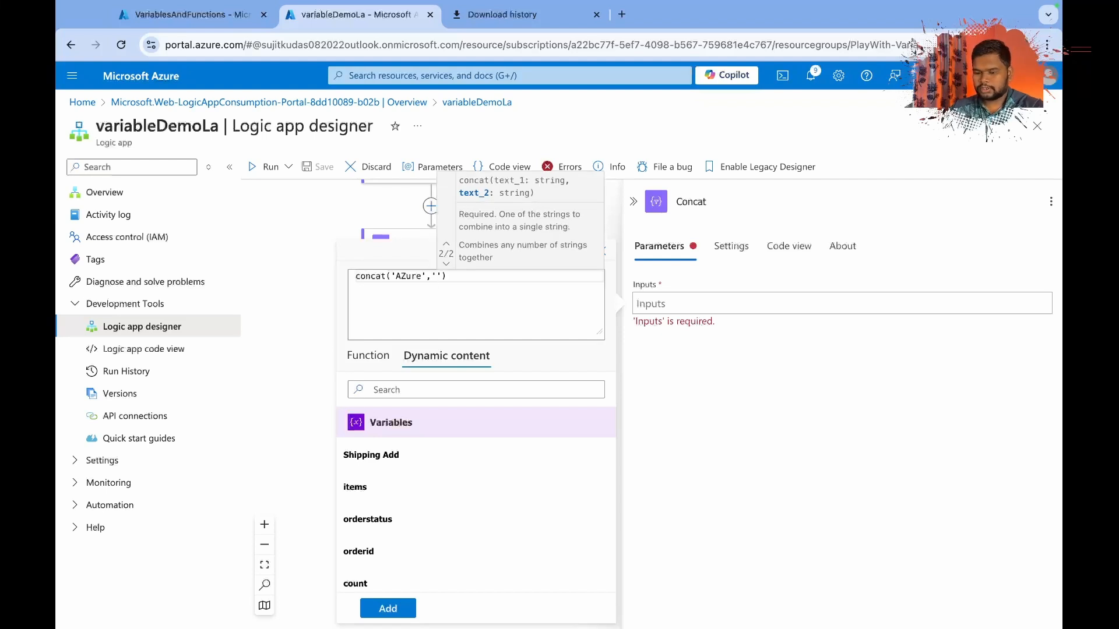
type("Subham")
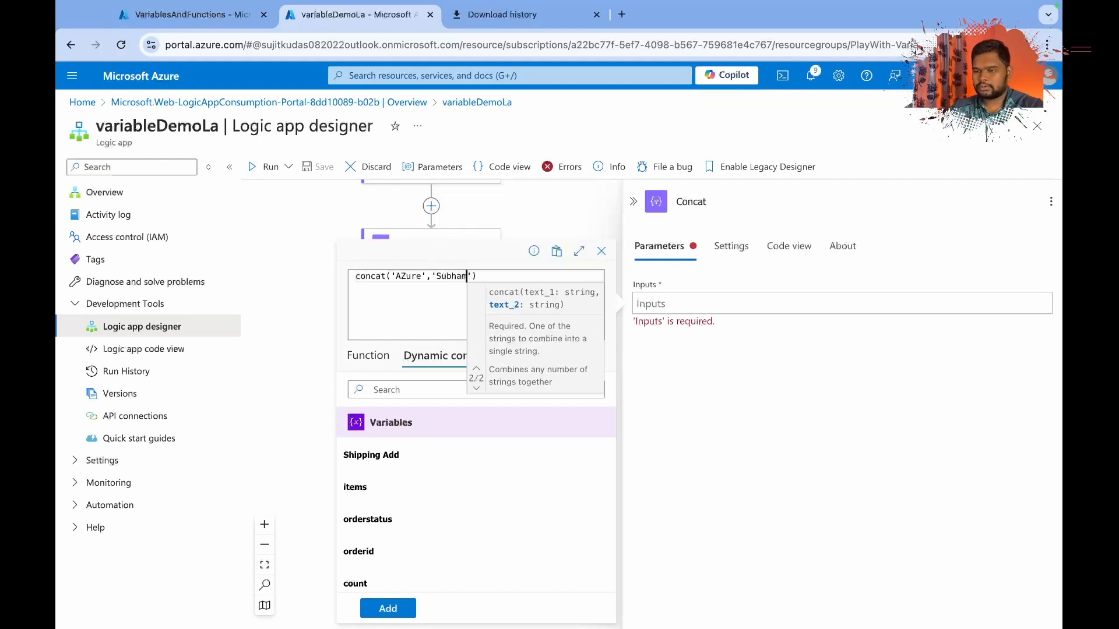
type("',")
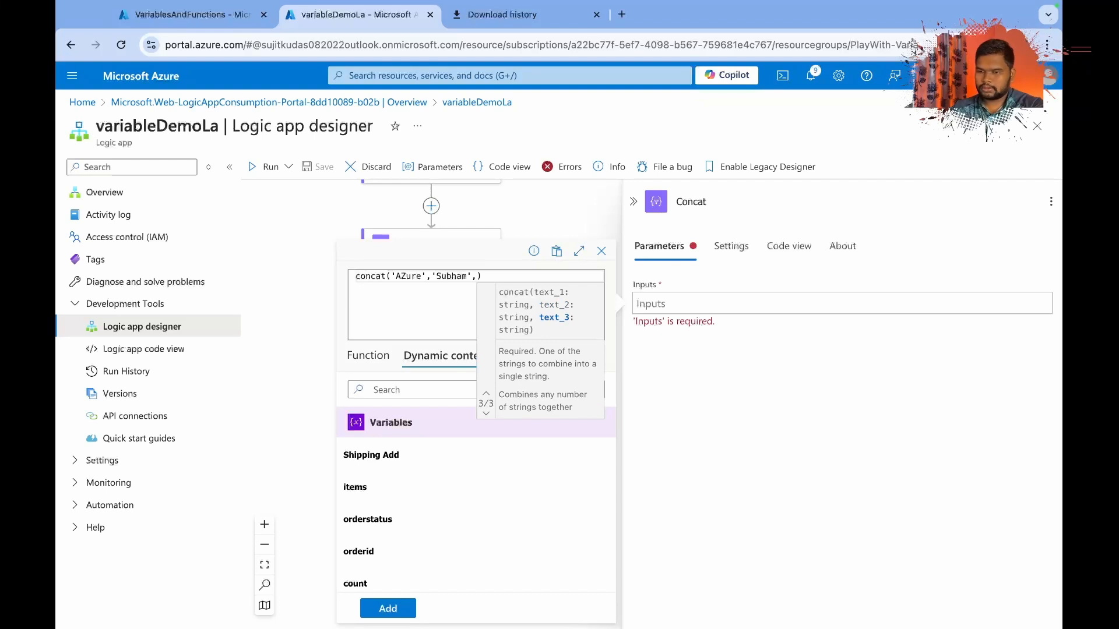
Insert the orderstatus variable as the concat expression's first argument and remove the extra comma before the closing parenthesis.
left_click(410, 527)
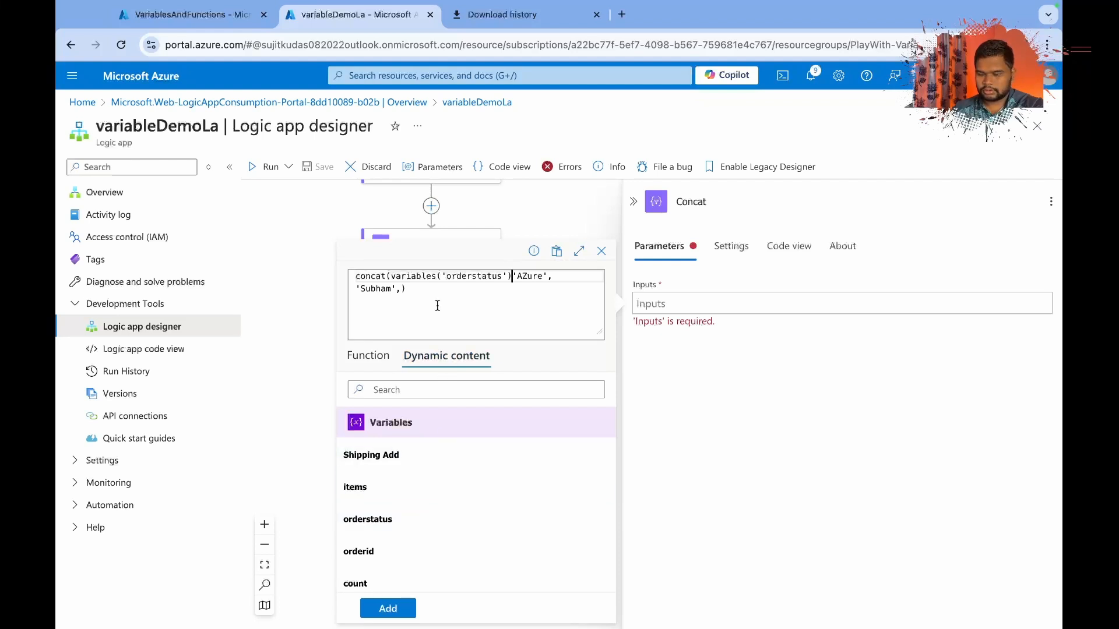
type(",")
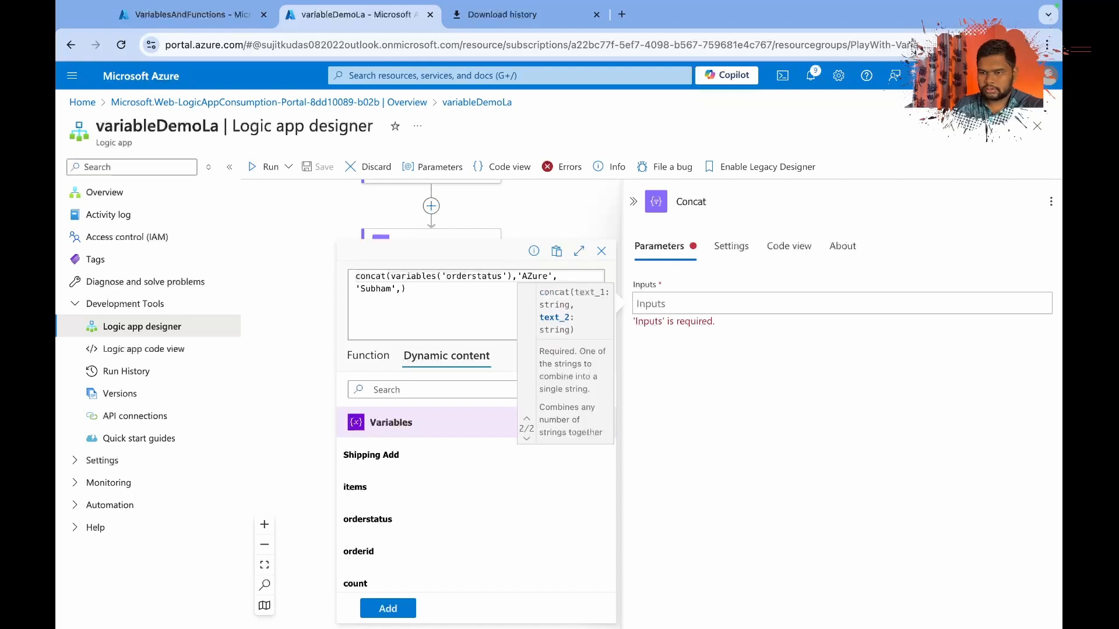
left_click(446, 304)
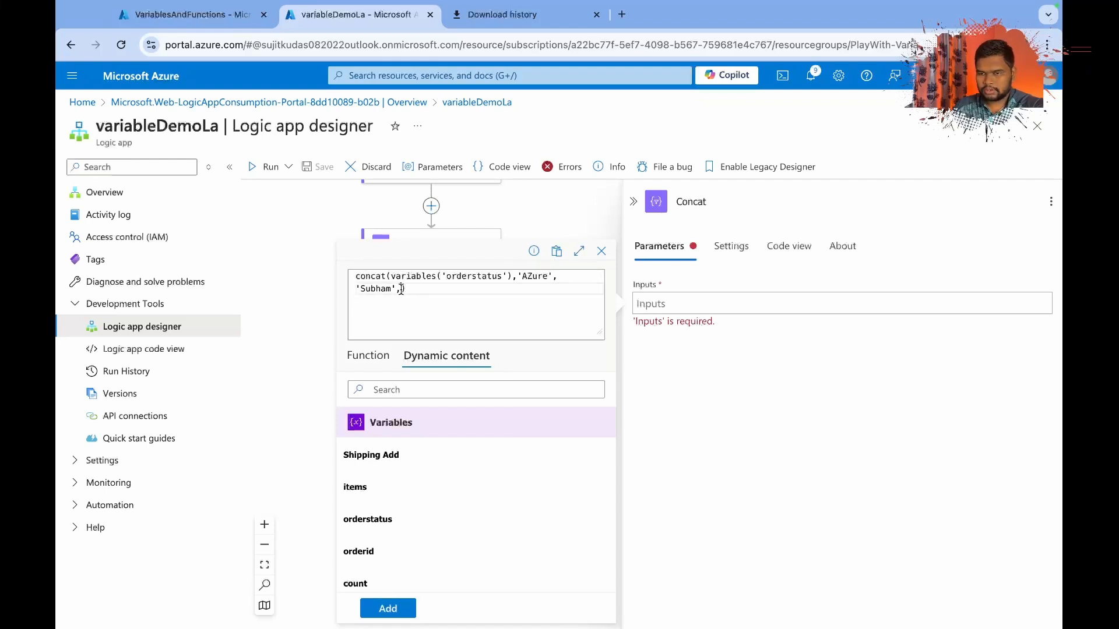
key("BackSpace")
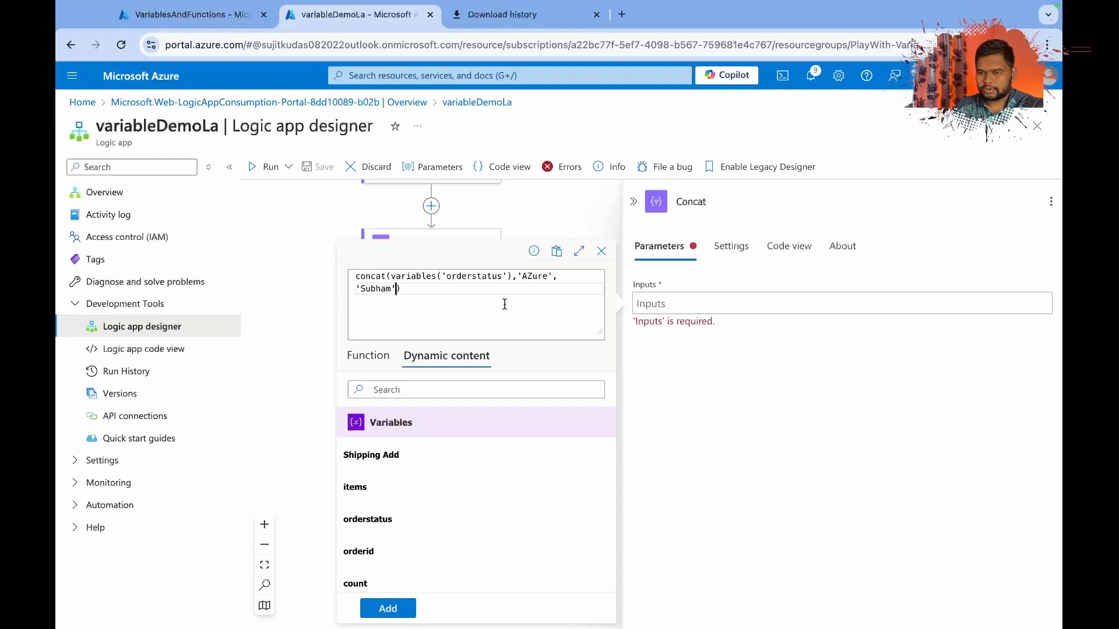
Add the concat expression to the Concat action's inputs, check its code, and try to save the workflow.
left_click(402, 611)
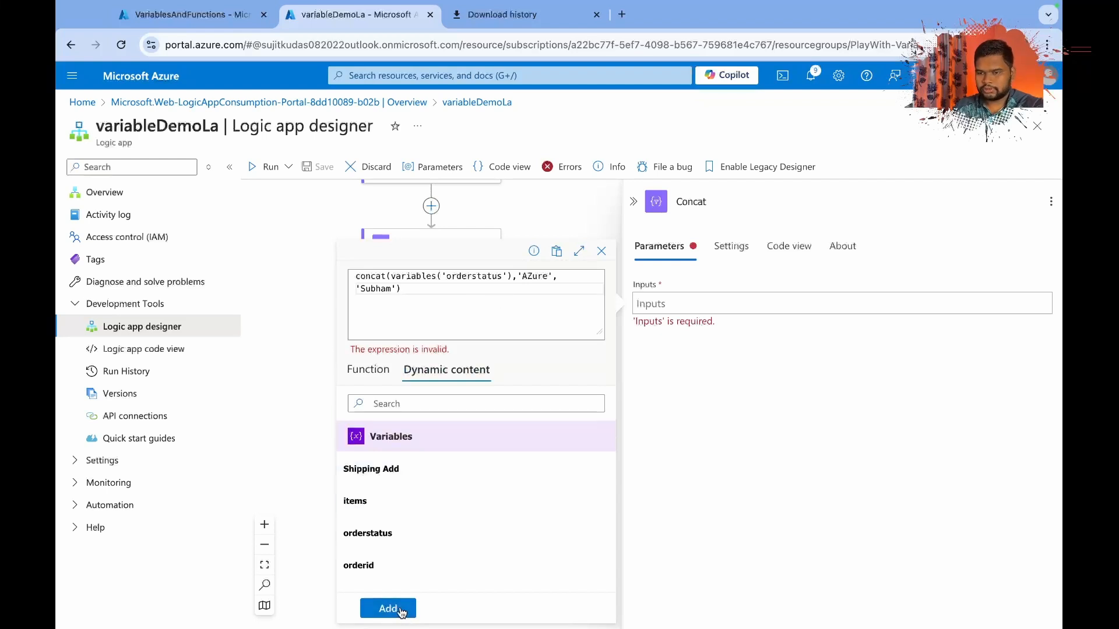
left_click(426, 296)
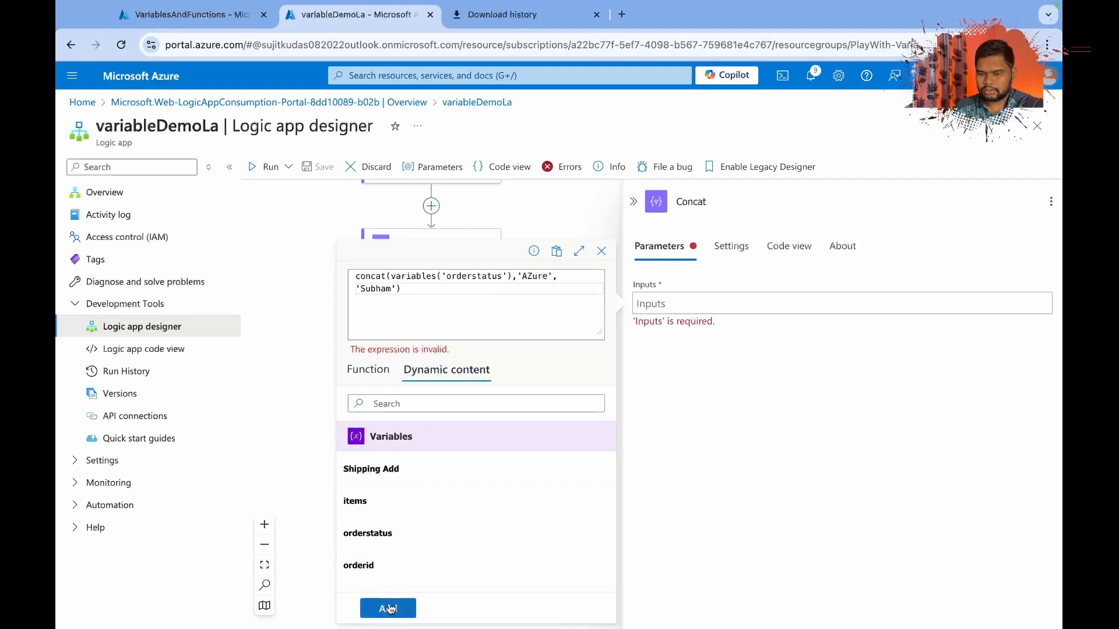
left_click(388, 608)
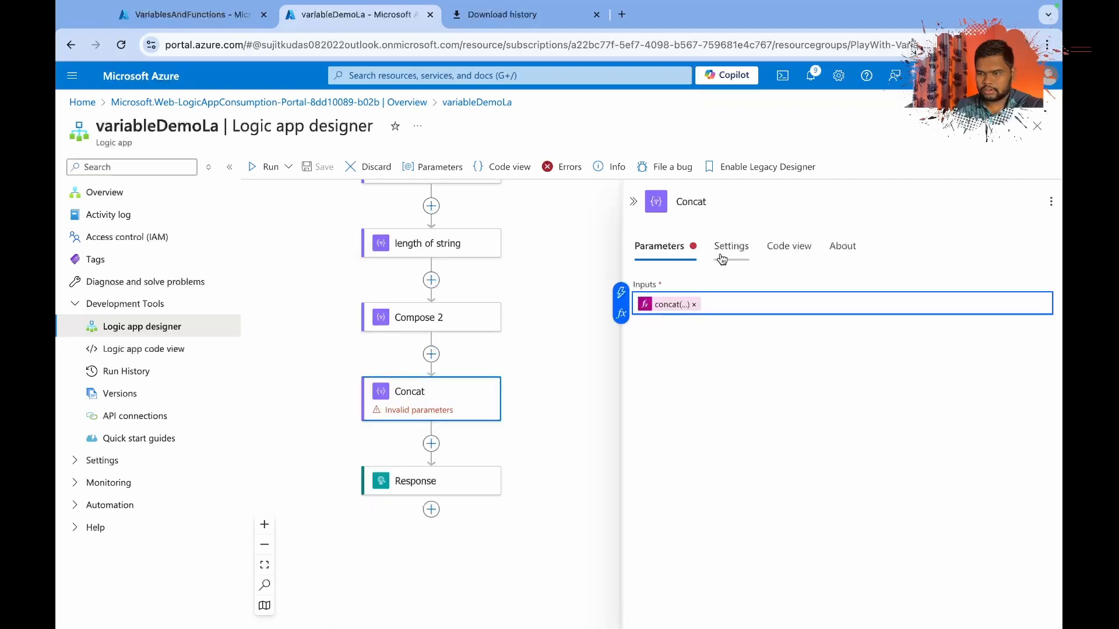
left_click(794, 248)
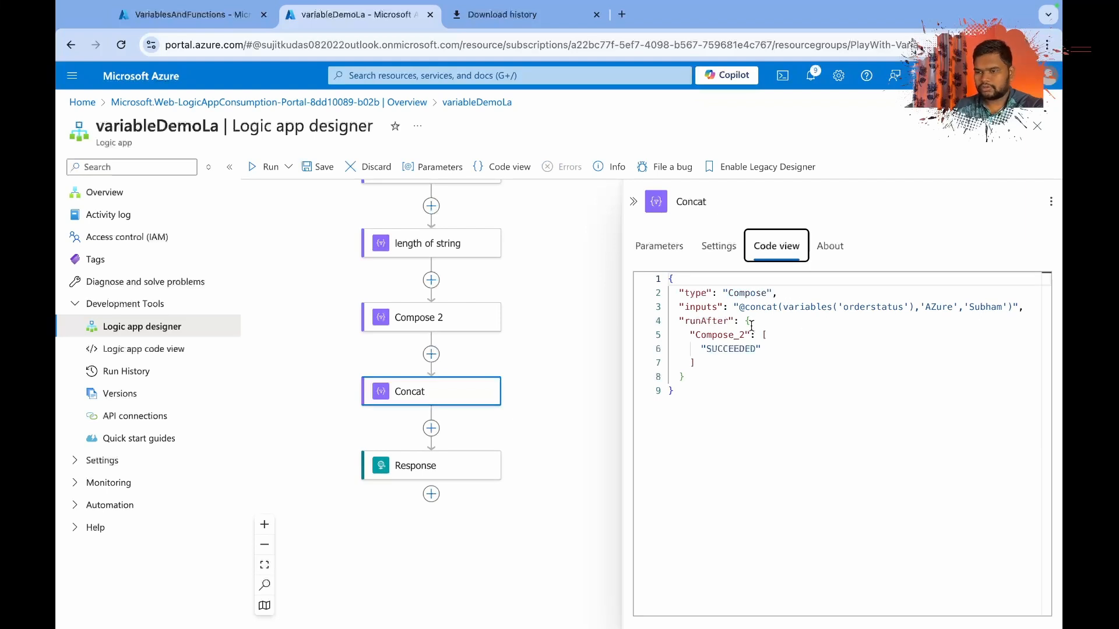
left_click(323, 163)
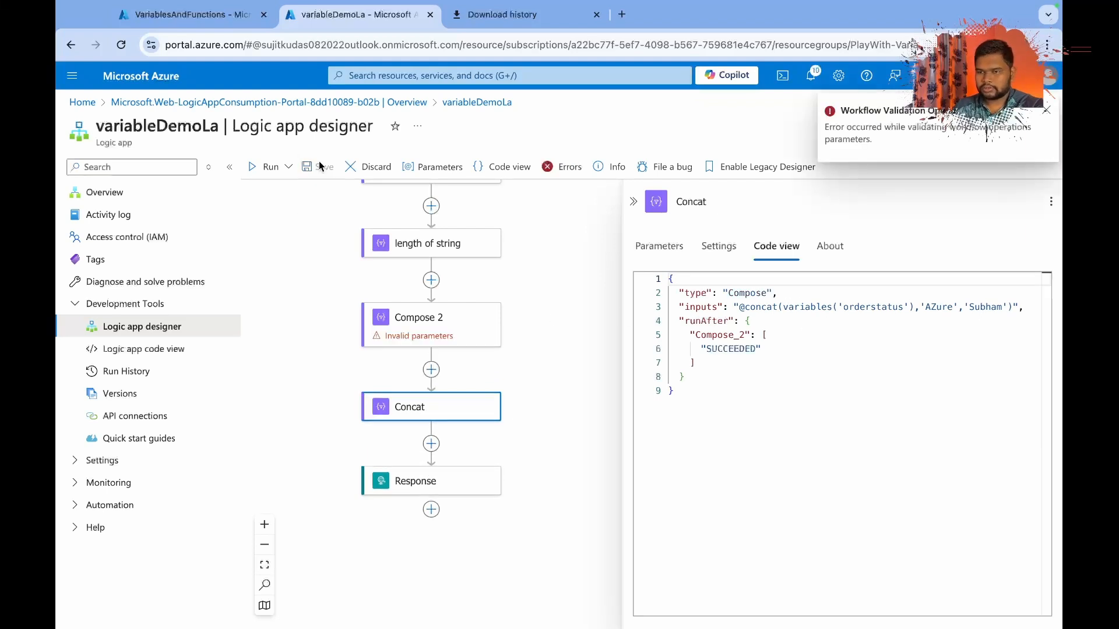
Rename the Compose 2 action as contains.
left_click(451, 324)
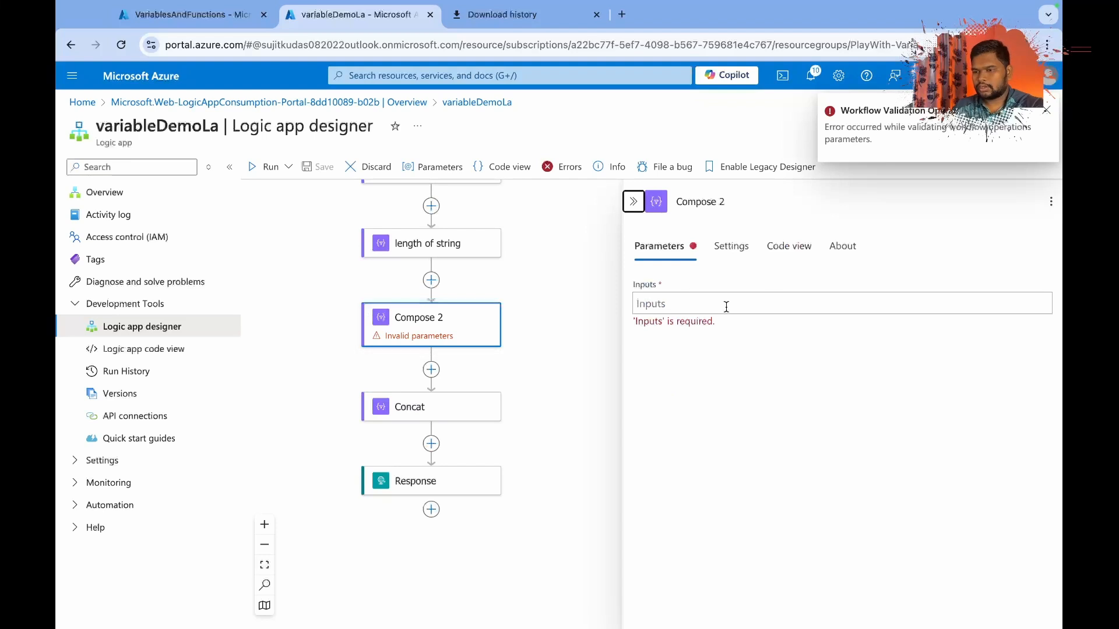
left_click(724, 201)
triple_click(727, 204)
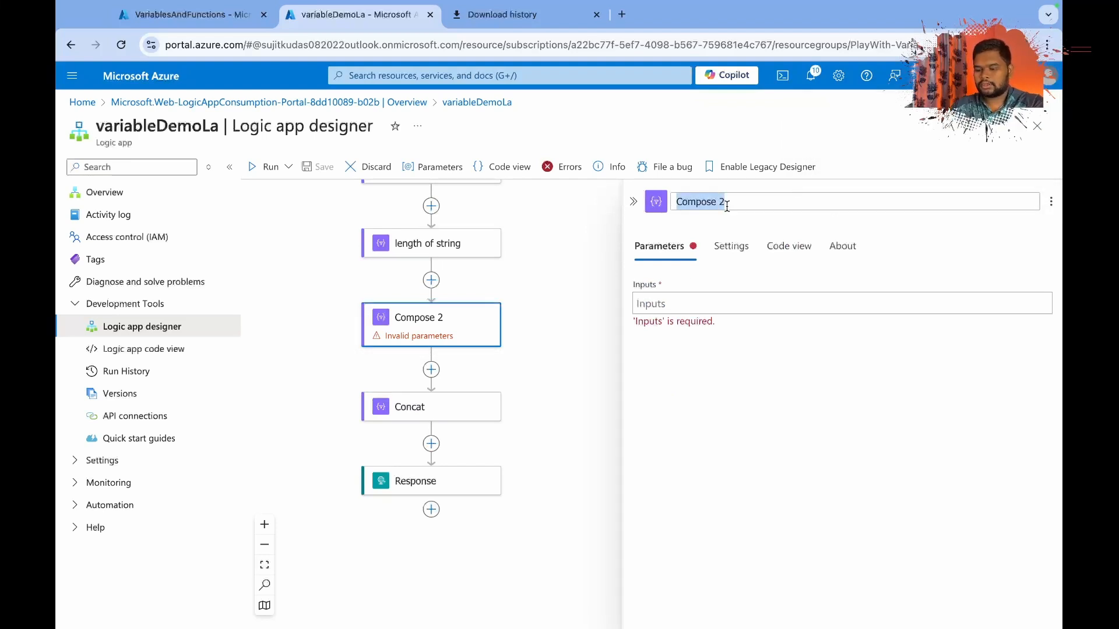
type("contains")
key("Return")
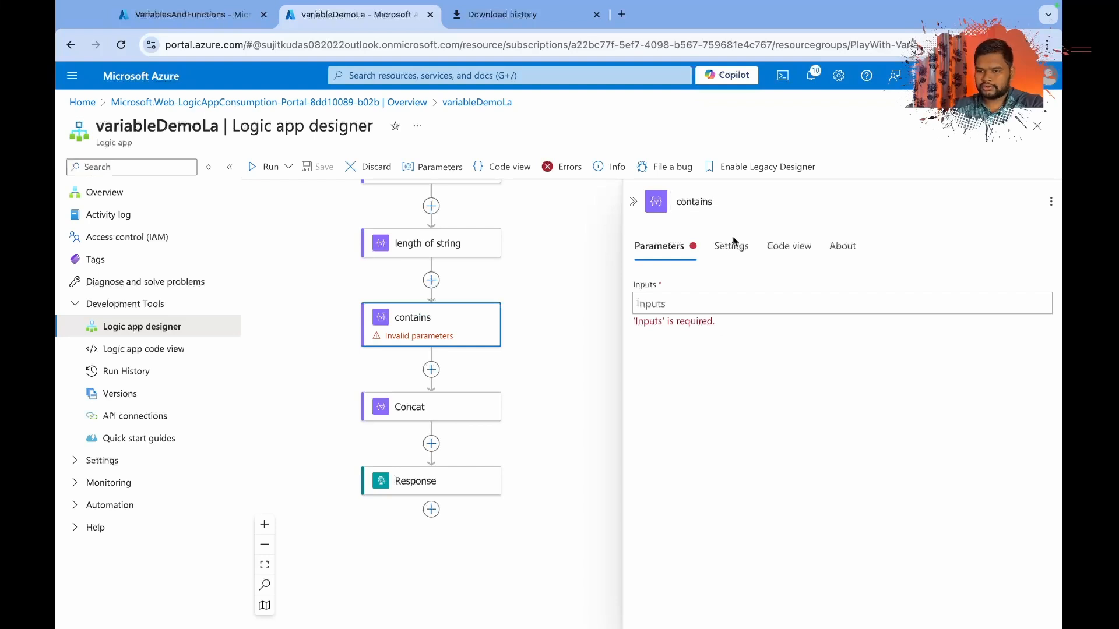
left_click(593, 307)
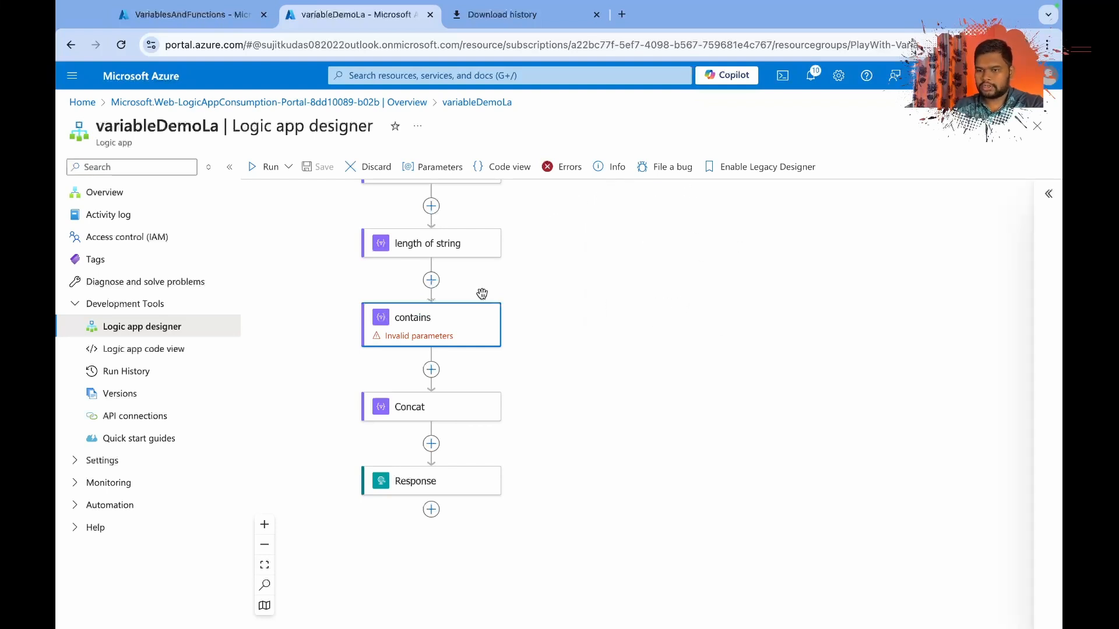
left_click(466, 324)
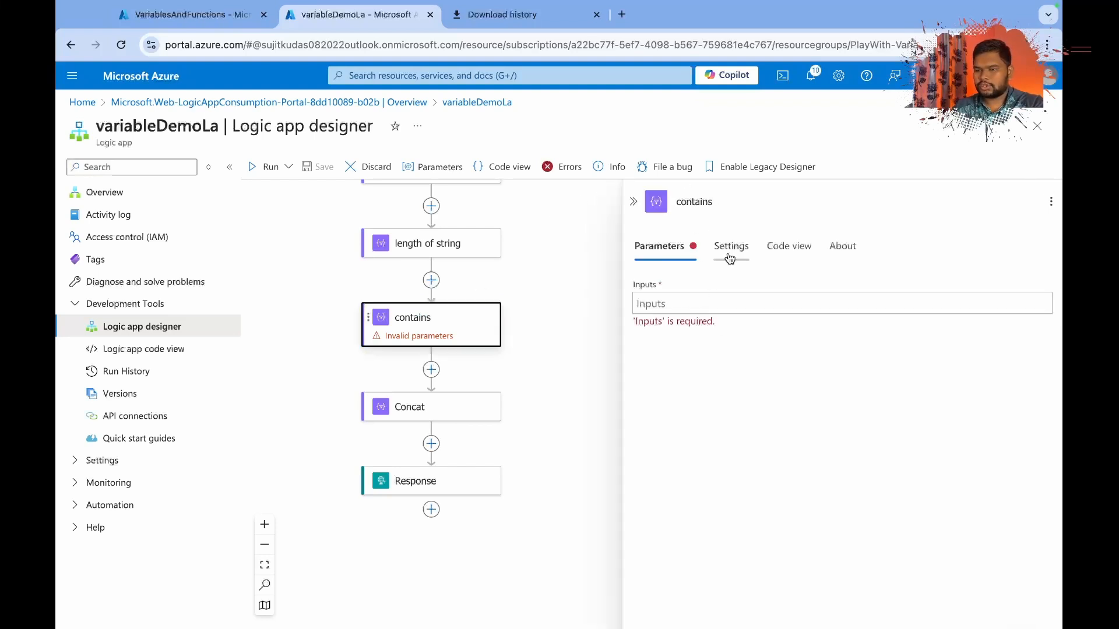
left_click(694, 304)
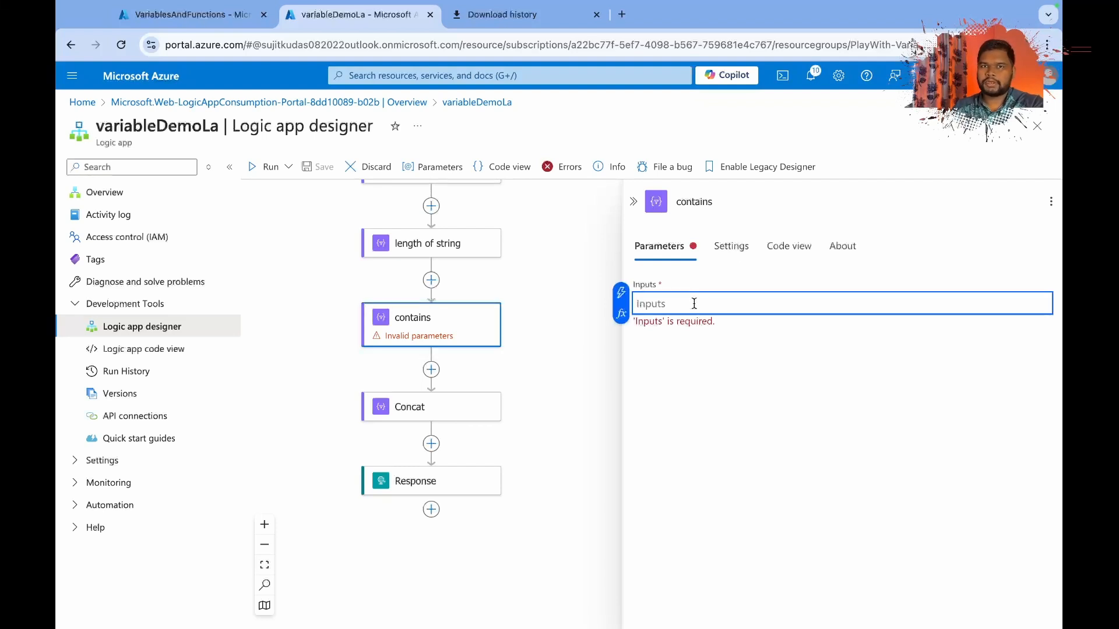
left_click(621, 316)
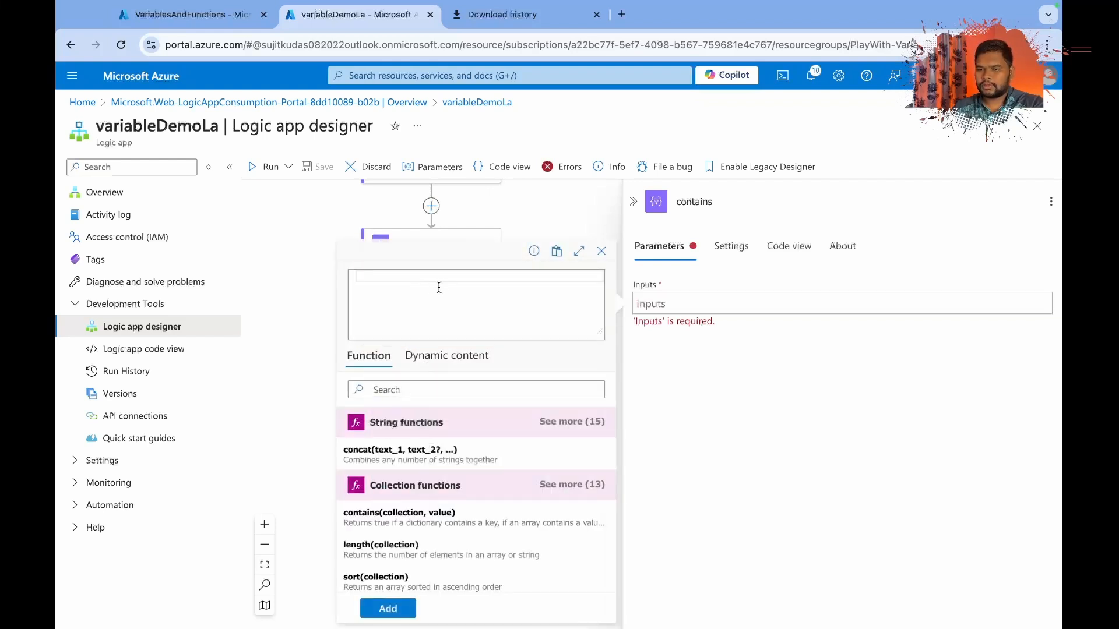
type("conta")
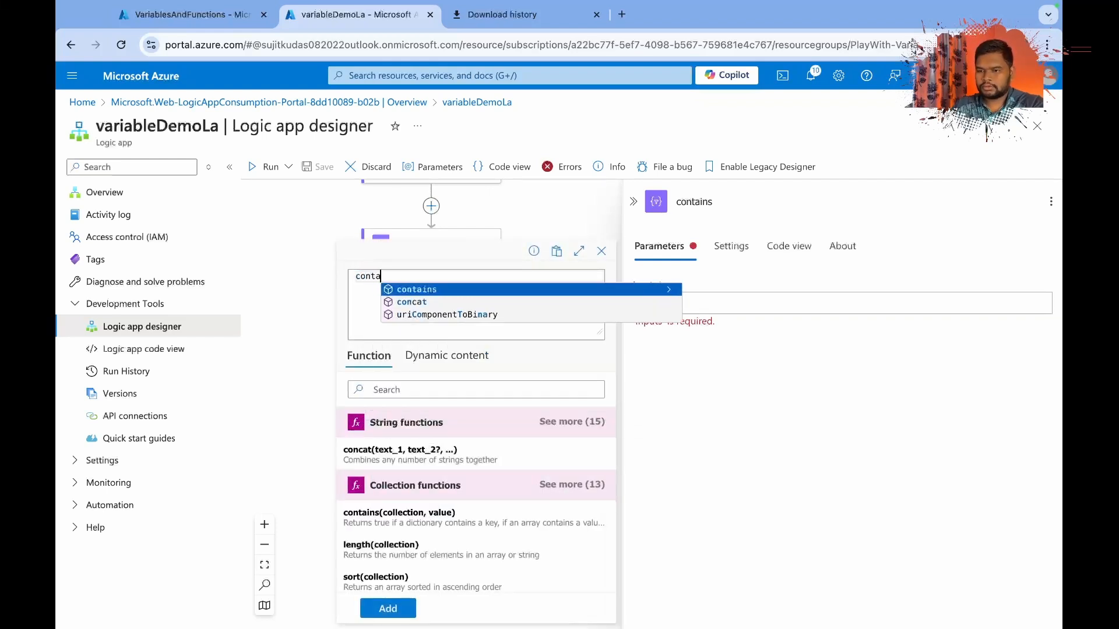
type("ins(")
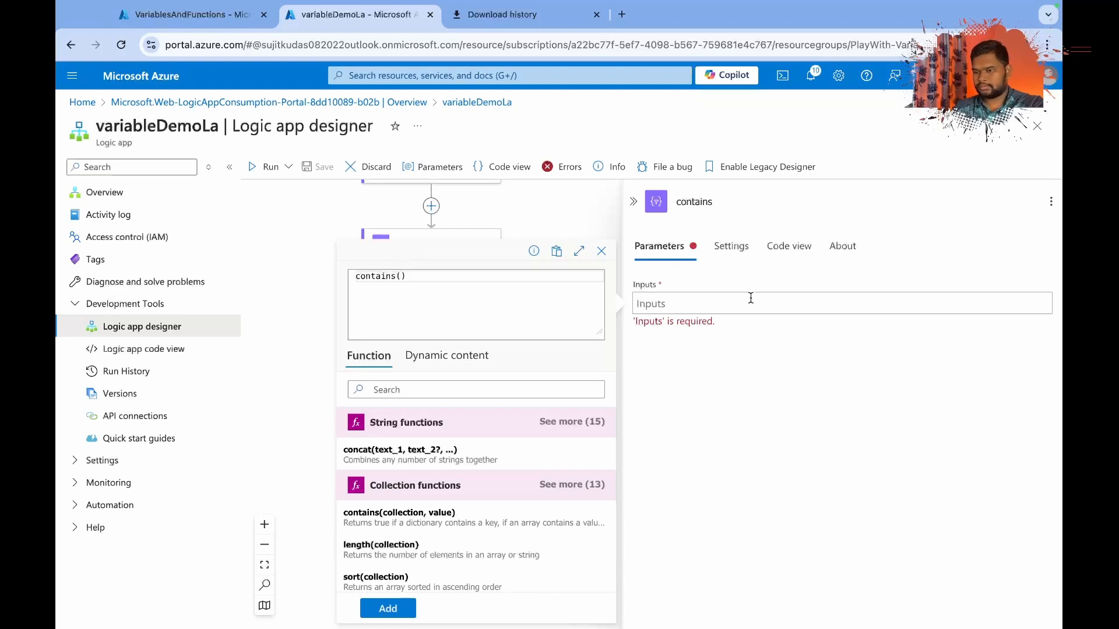
left_click(718, 300)
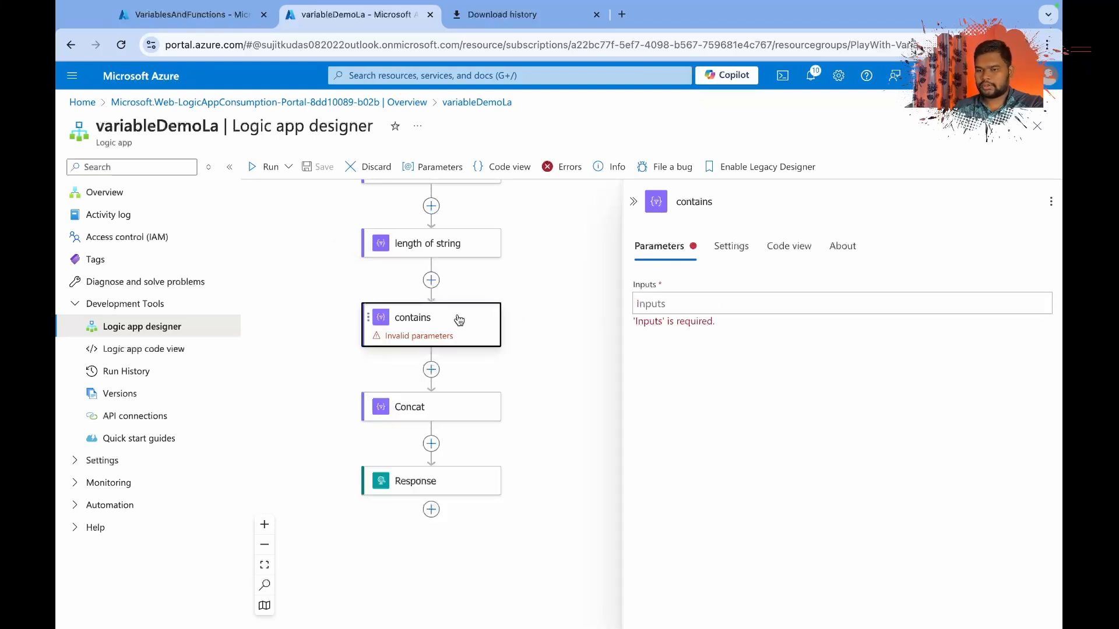
Start an expression for the contains action's inputs with the contains() function.
left_click(668, 304)
left_click(621, 314)
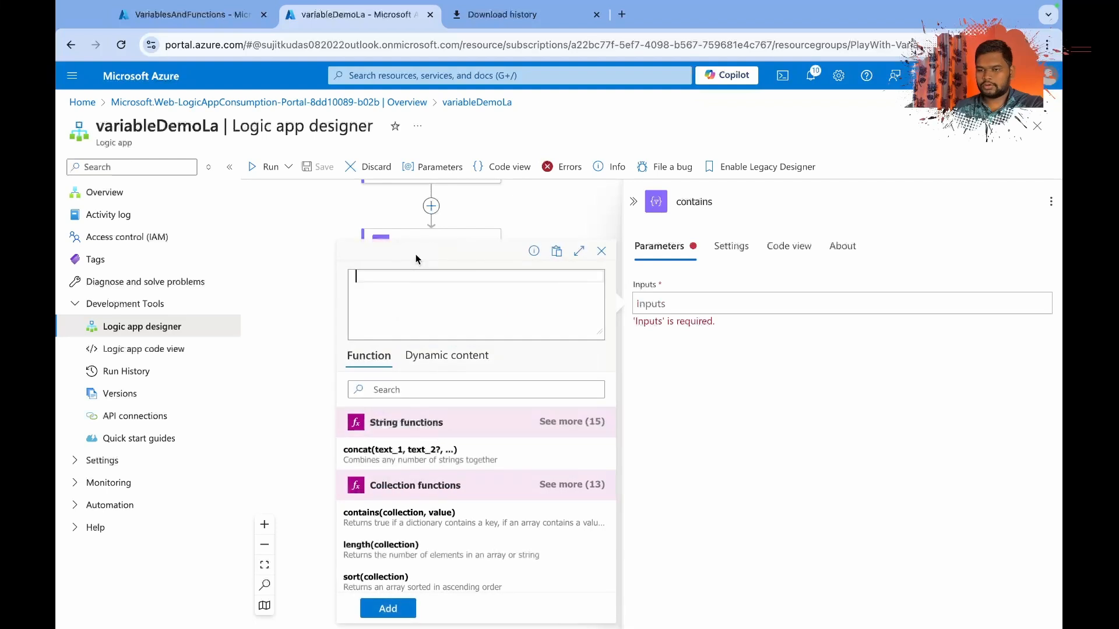
type("conta")
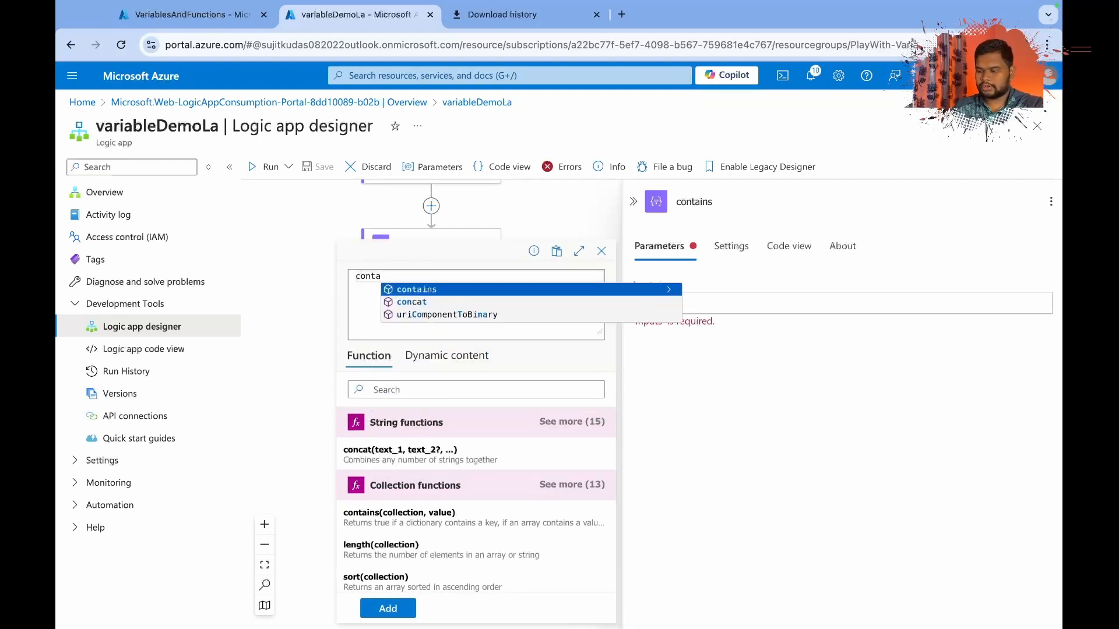
key("Tab")
Give the contains expression the Shipping Add variable as the collection and 'Name' as the value.
left_click(446, 355)
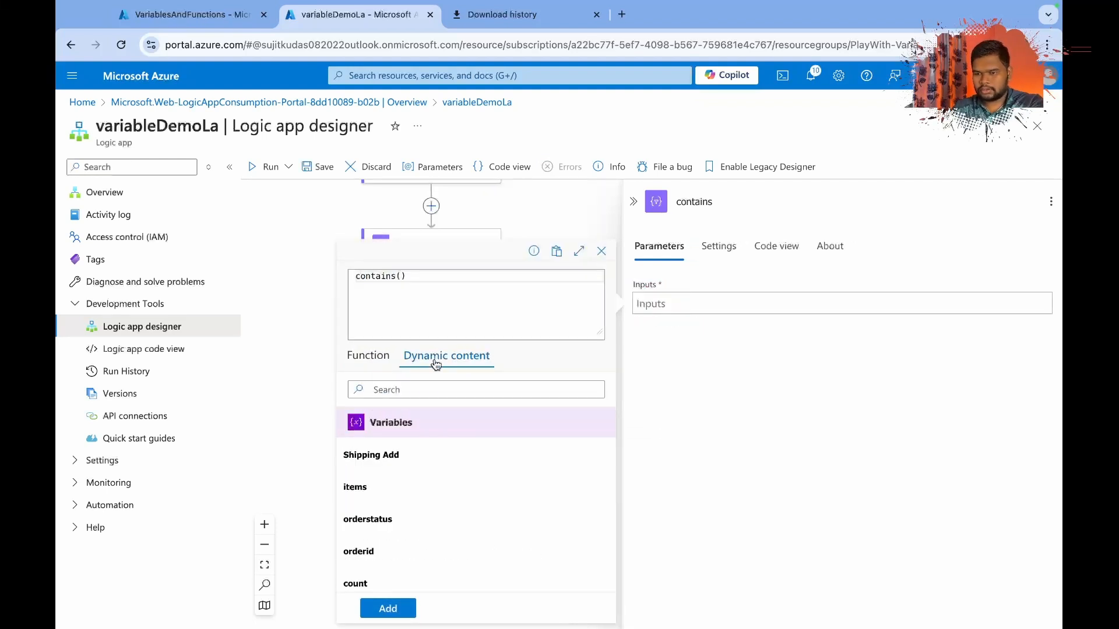
left_click(410, 461)
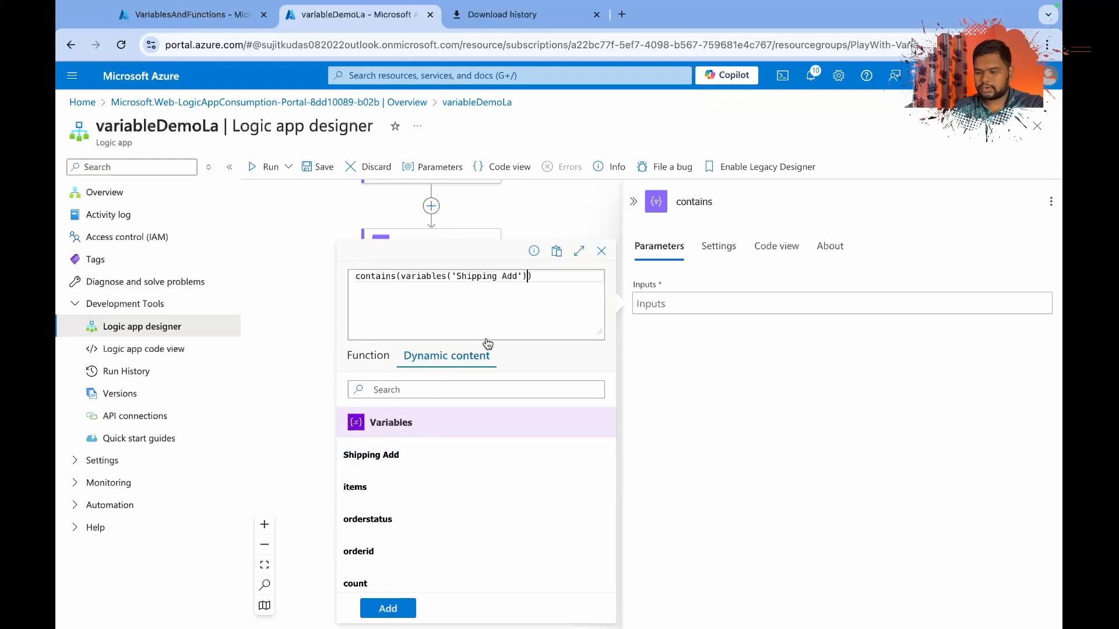
type(",'Name'")
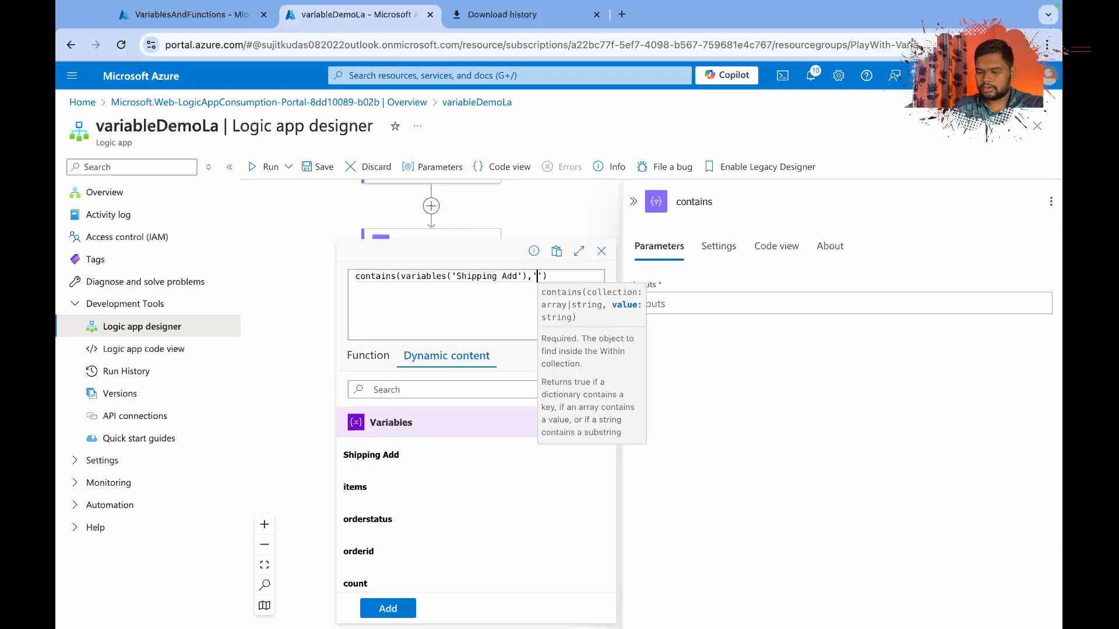
Add the expression to the contains action's inputs, check its code, and save the workflow.
left_click(368, 355)
left_click(386, 607)
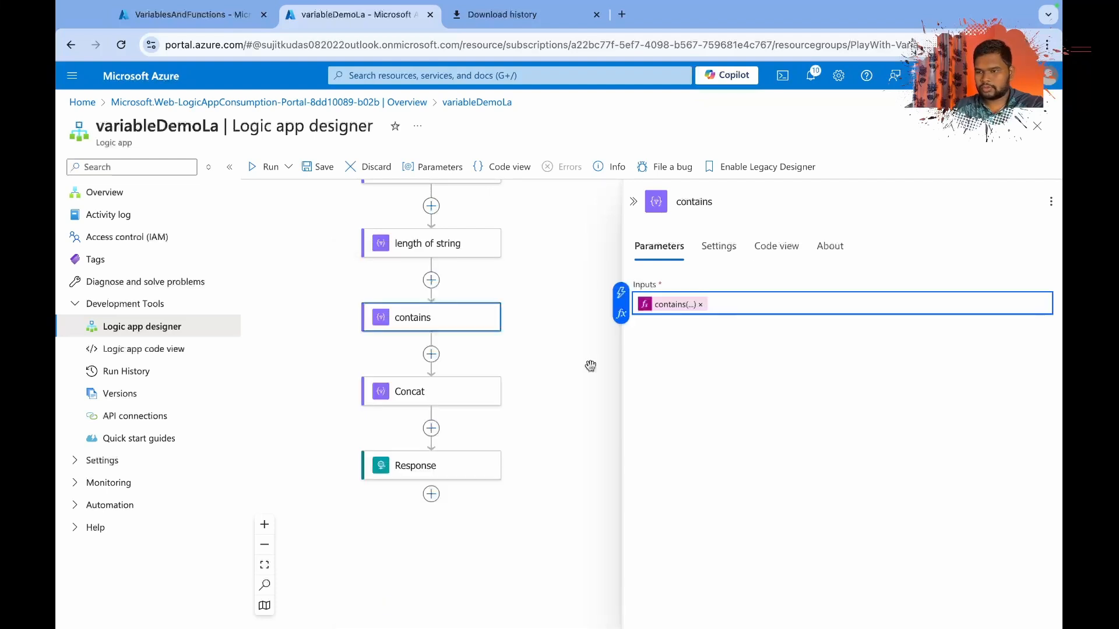
left_click(774, 246)
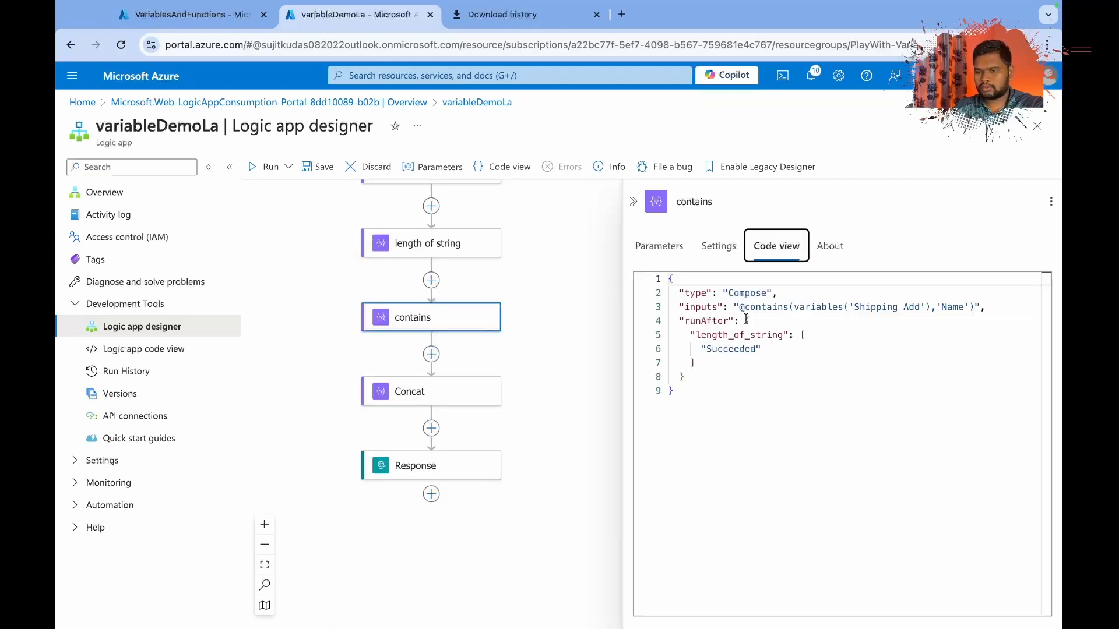
left_click(327, 169)
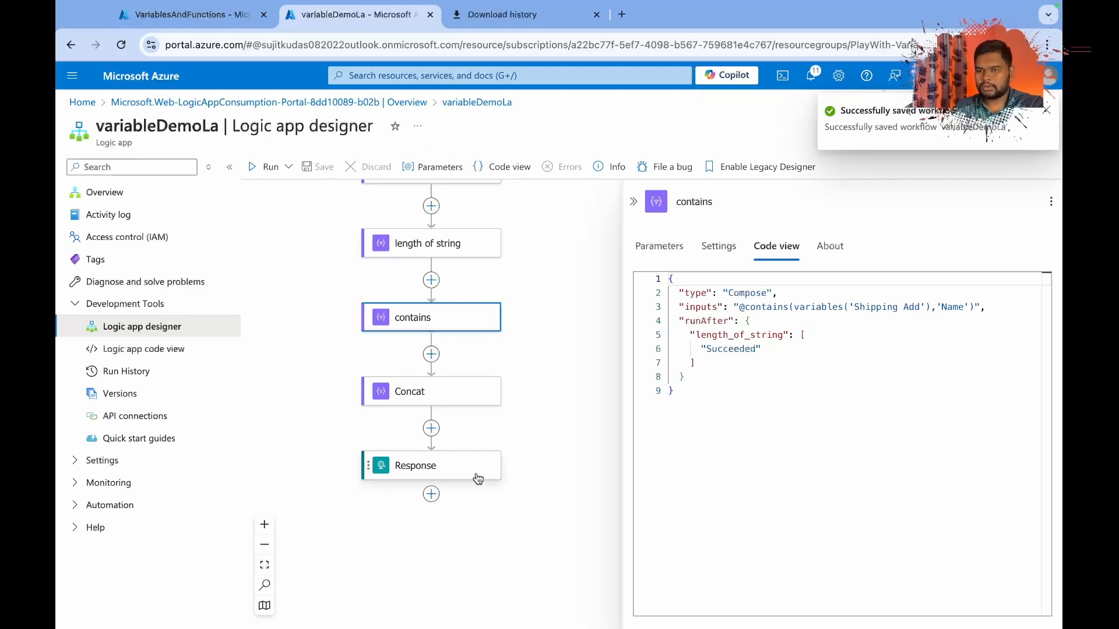
Switch to Postman and resend the POST request to the logic app's HTTP trigger.
key("alt+Tab")
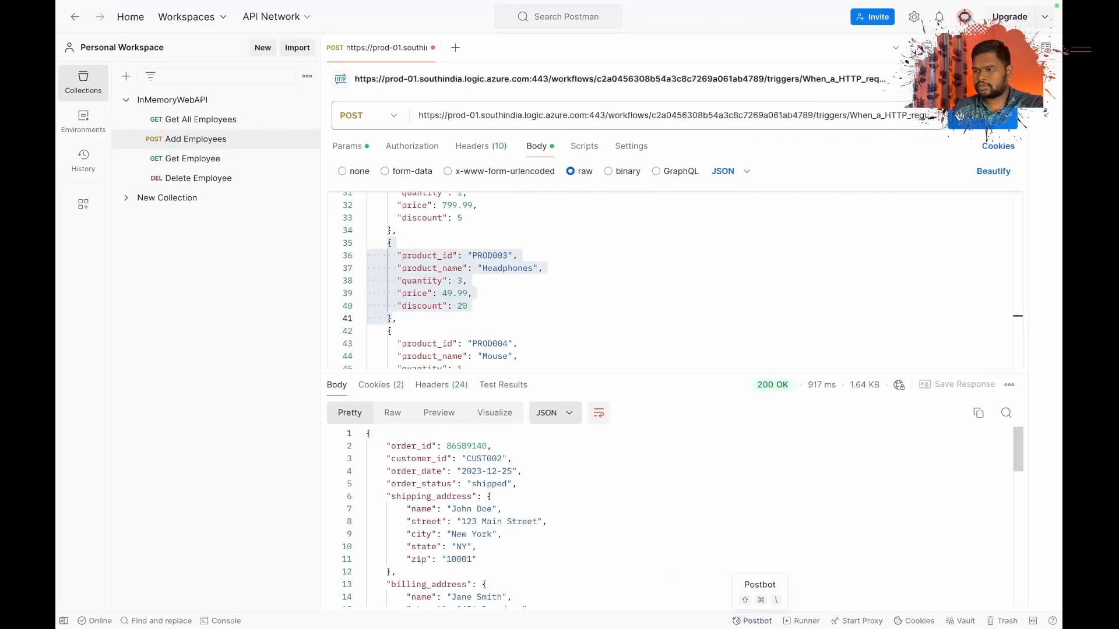
key("ctrl+Return")
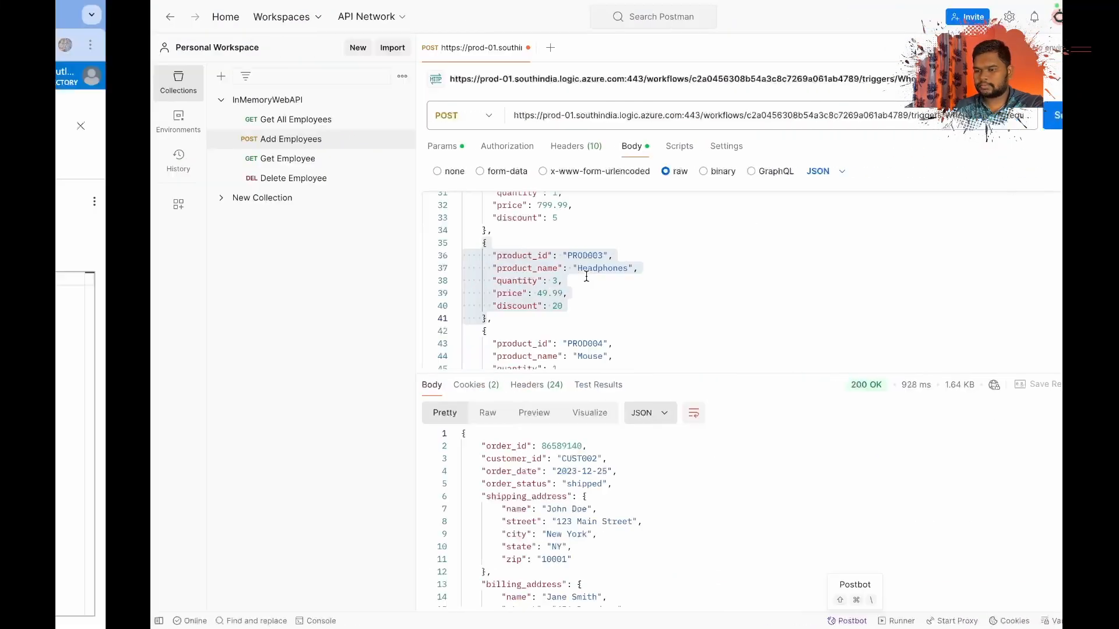
Switch back to the Azure portal and open variableDemoLa's most recent run from its runs history.
key("alt+Tab")
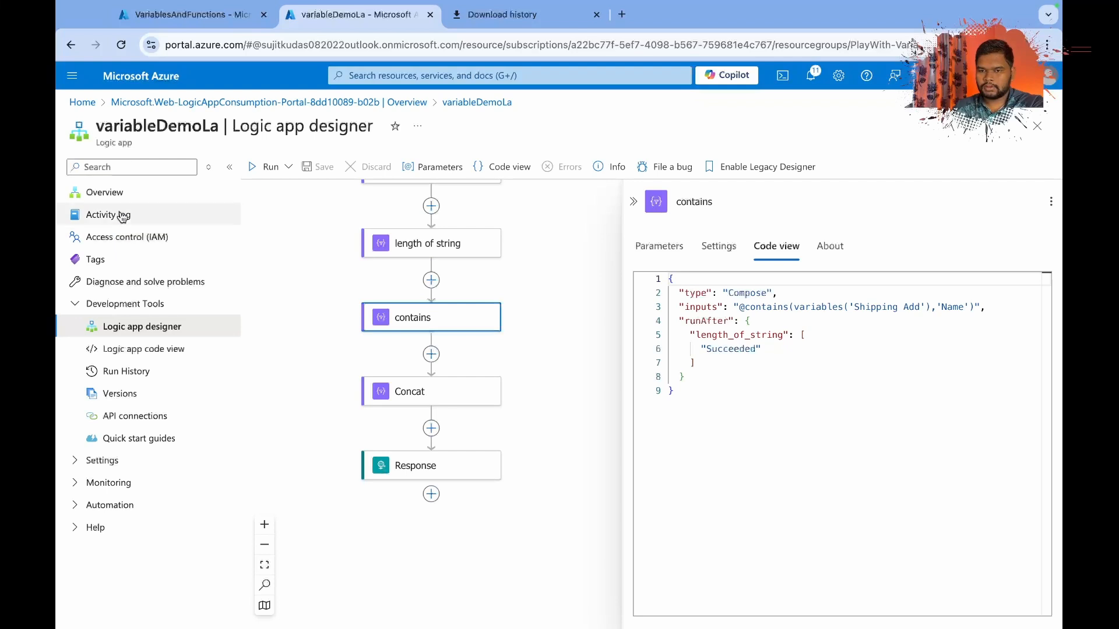
left_click(119, 194)
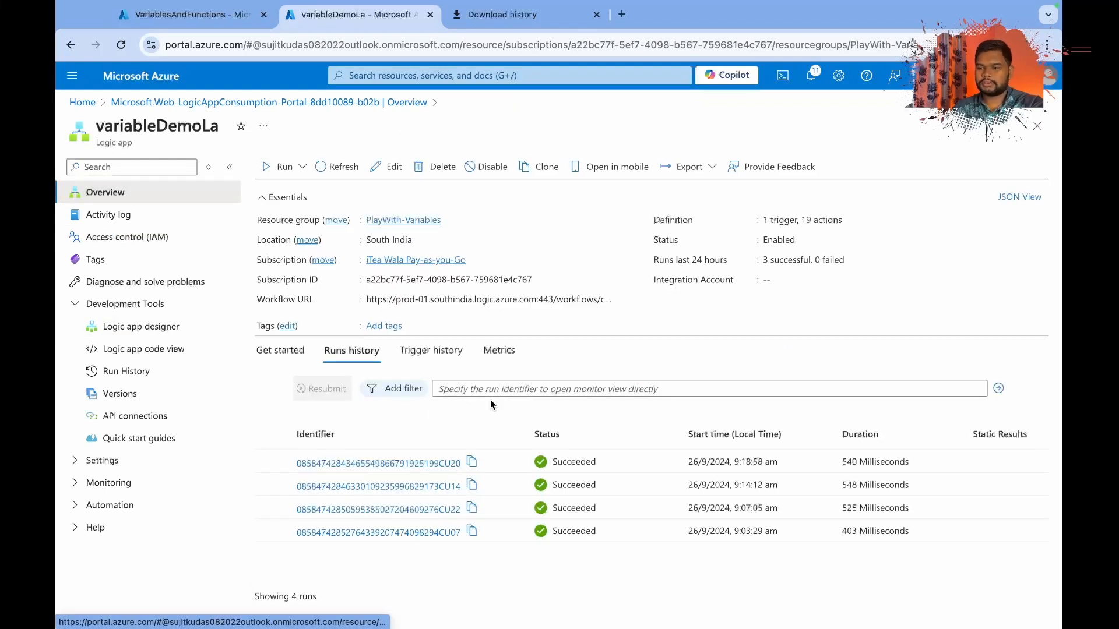
left_click(403, 463)
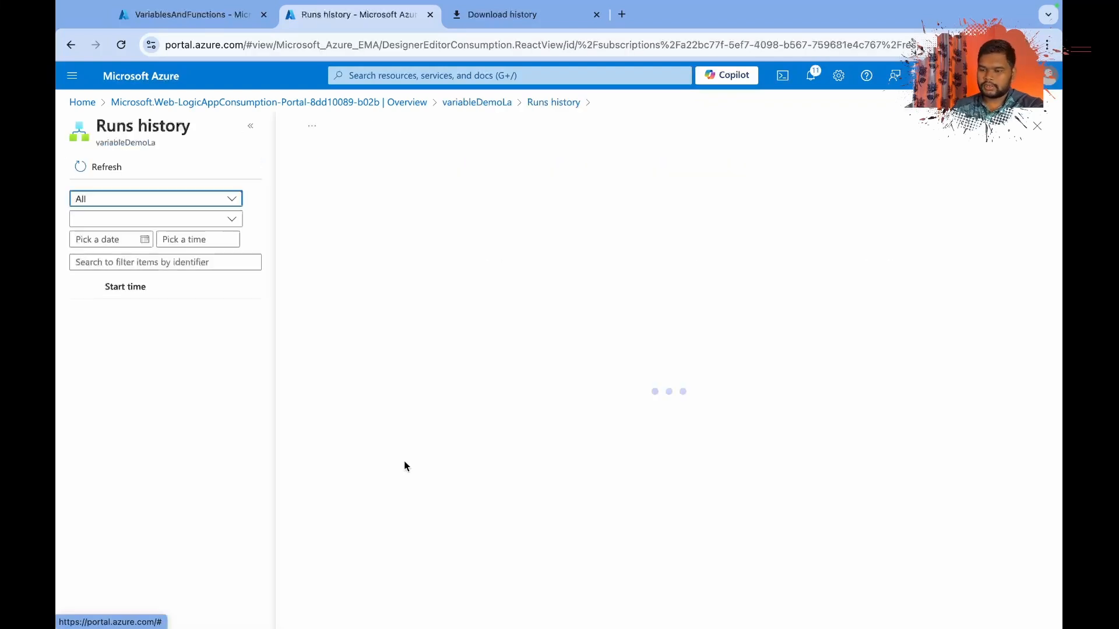
Inspect the contains action's inputs, outputs and code in the opened run.
scroll(457, 389, "down", 10)
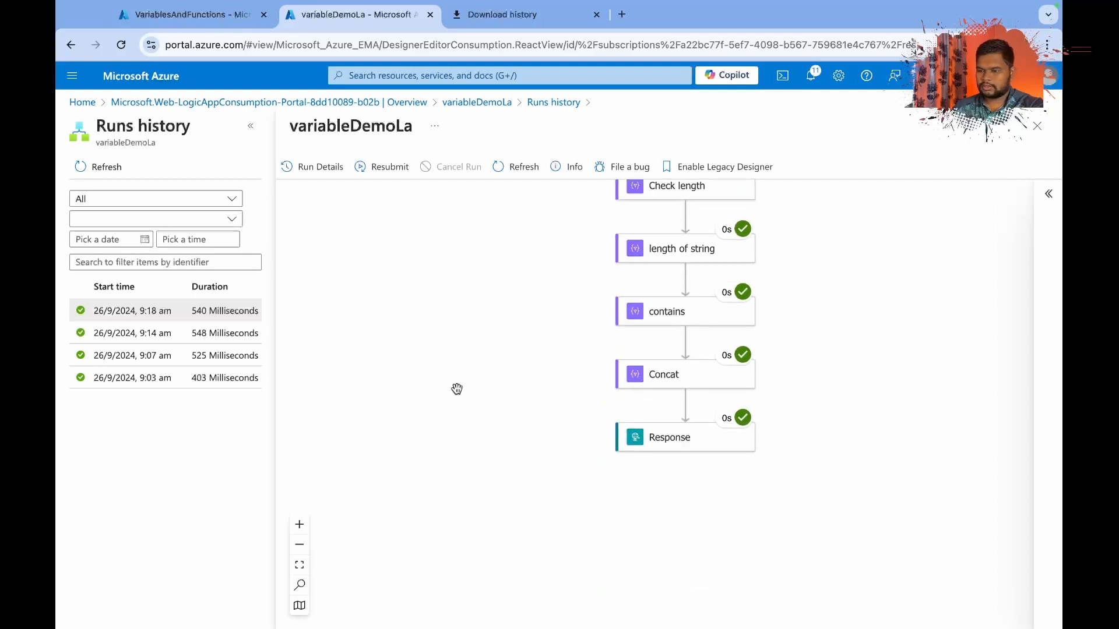
left_click(696, 300)
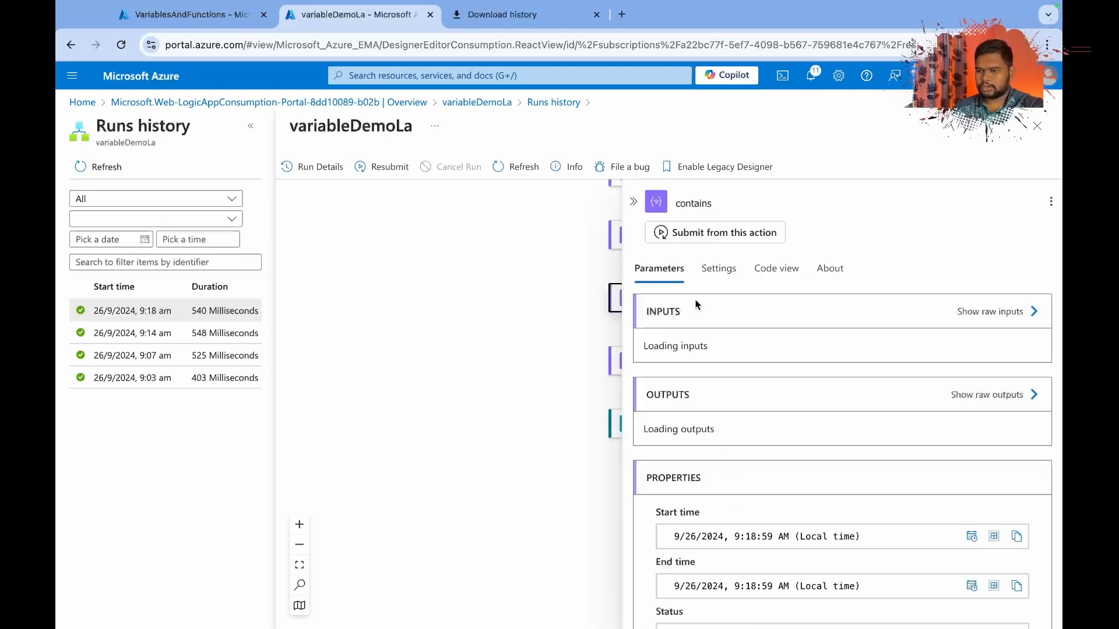
left_click(781, 268)
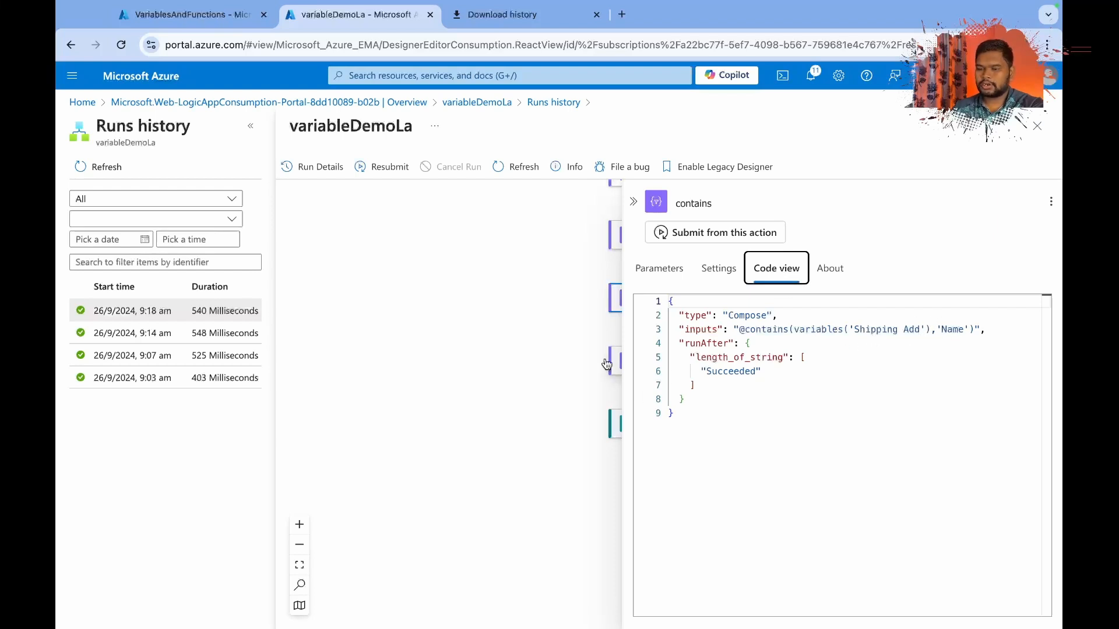
Inspect the Concat action's inputs and outputs in the run, checking each joined part of the string.
scroll(477, 352, "right", 4)
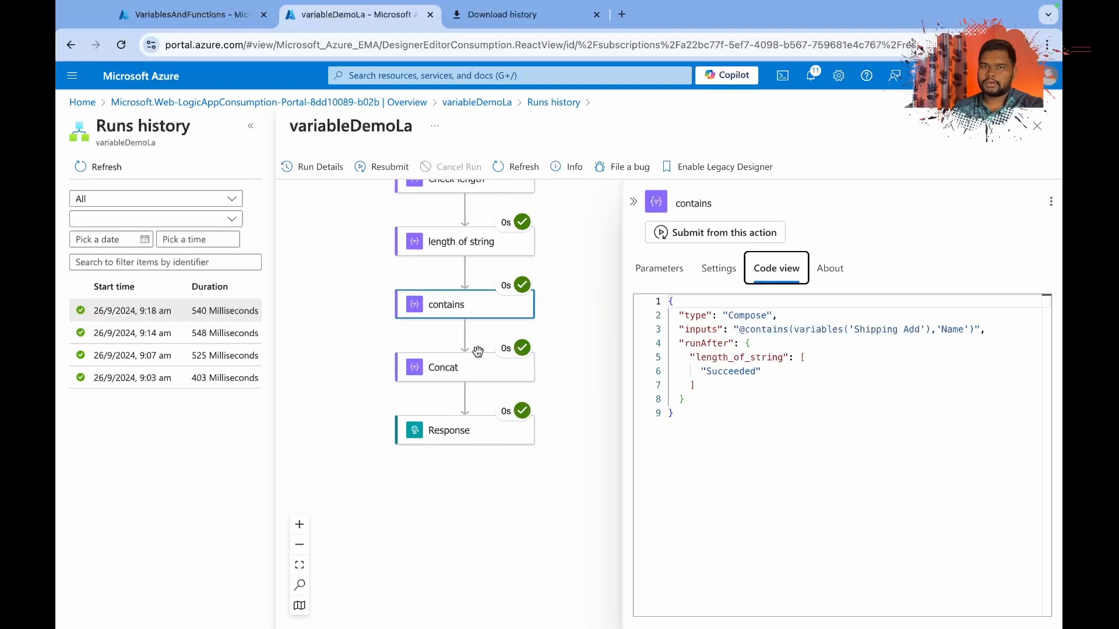
left_click(476, 368)
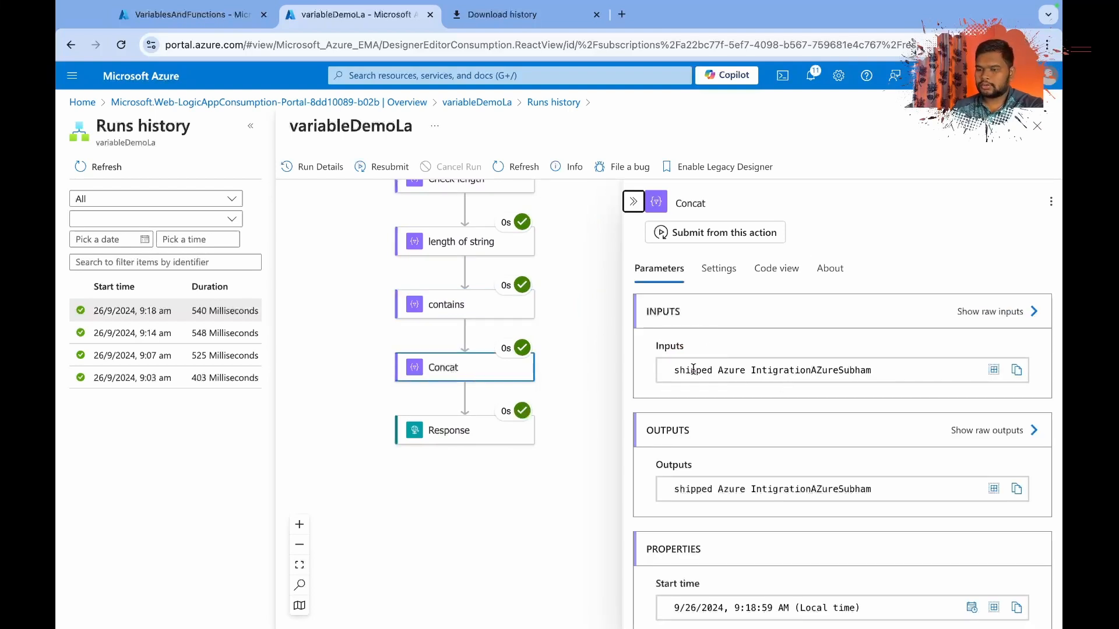
left_click_drag(690, 372, 676, 373)
left_click(676, 373)
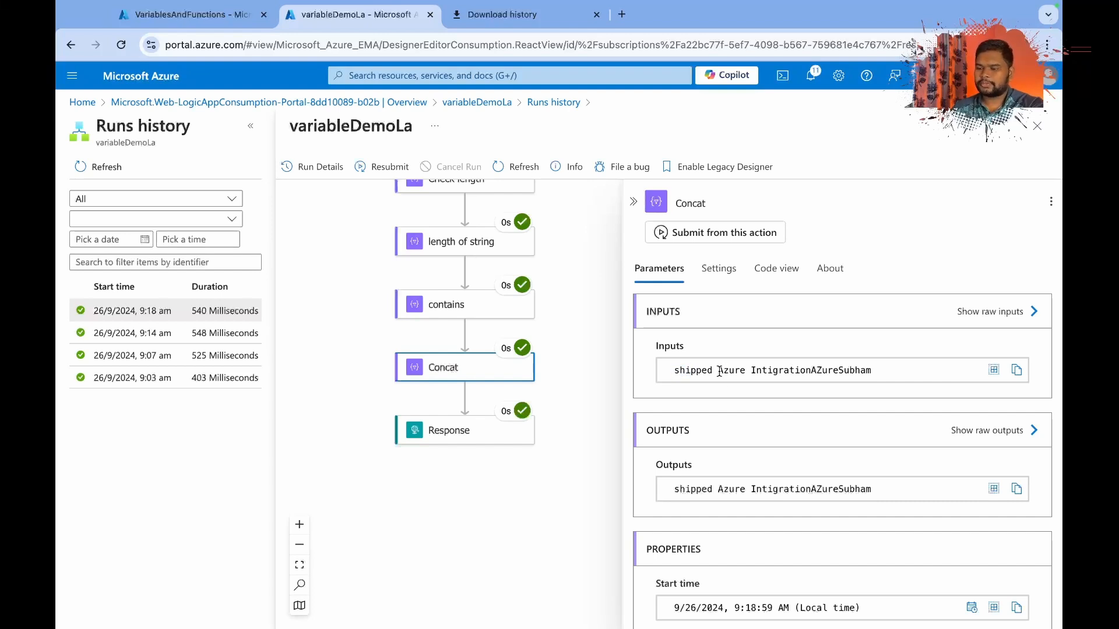
left_click_drag(812, 371, 840, 372)
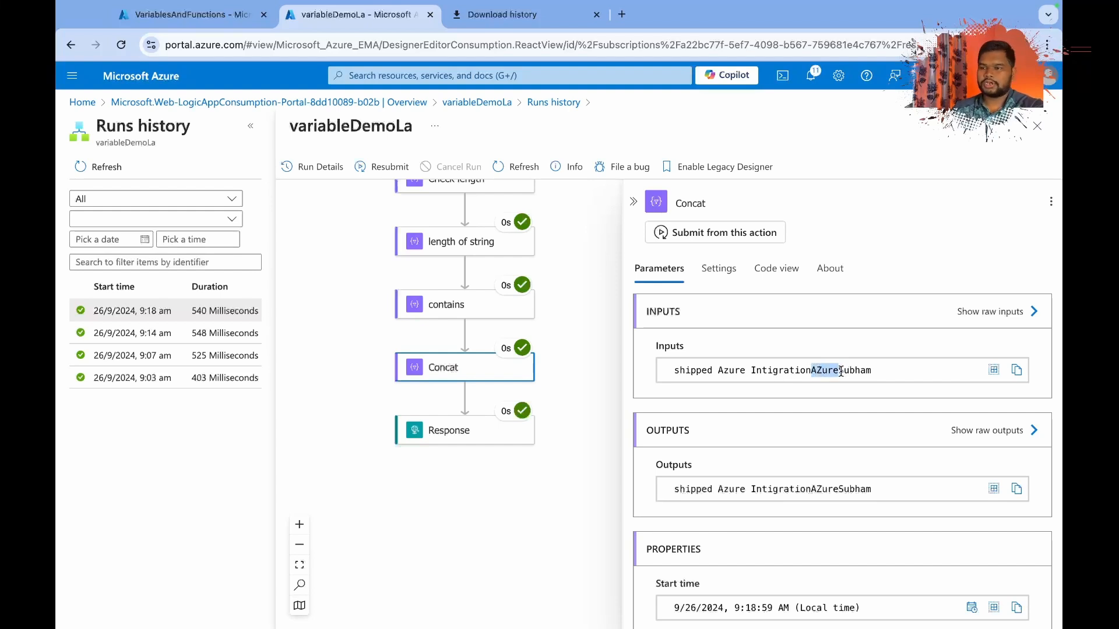
left_click(867, 382)
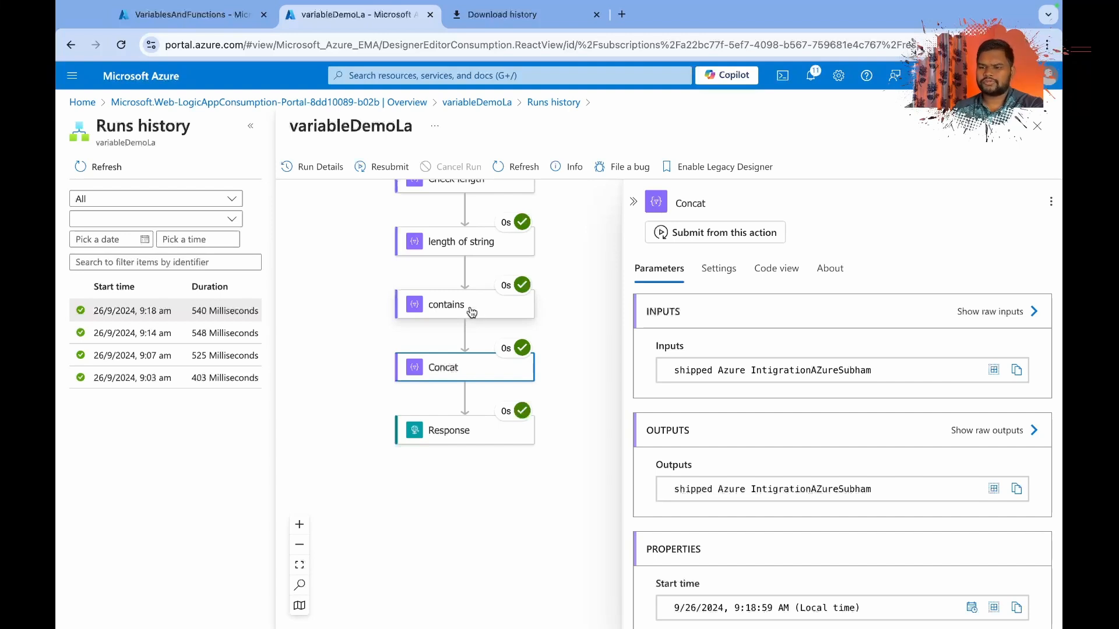
Leave the run history and reopen variableDemoLa in the Logic app designer.
left_click(504, 104)
left_click(683, 134)
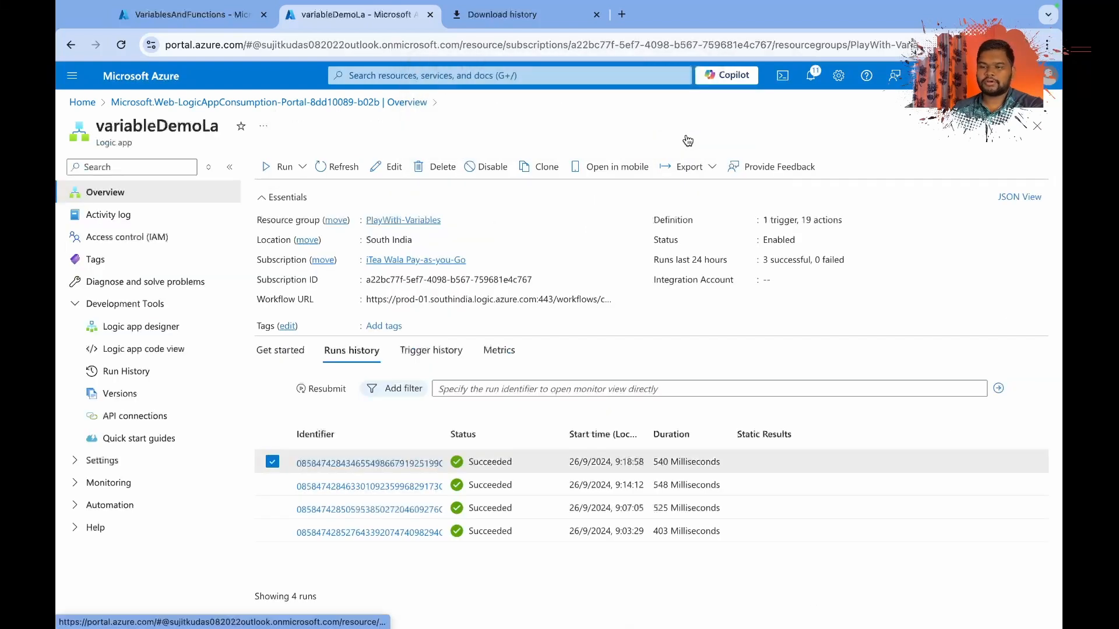
left_click(149, 327)
Insert a Compose action between the Concat and Response actions.
scroll(556, 384, "down", 15)
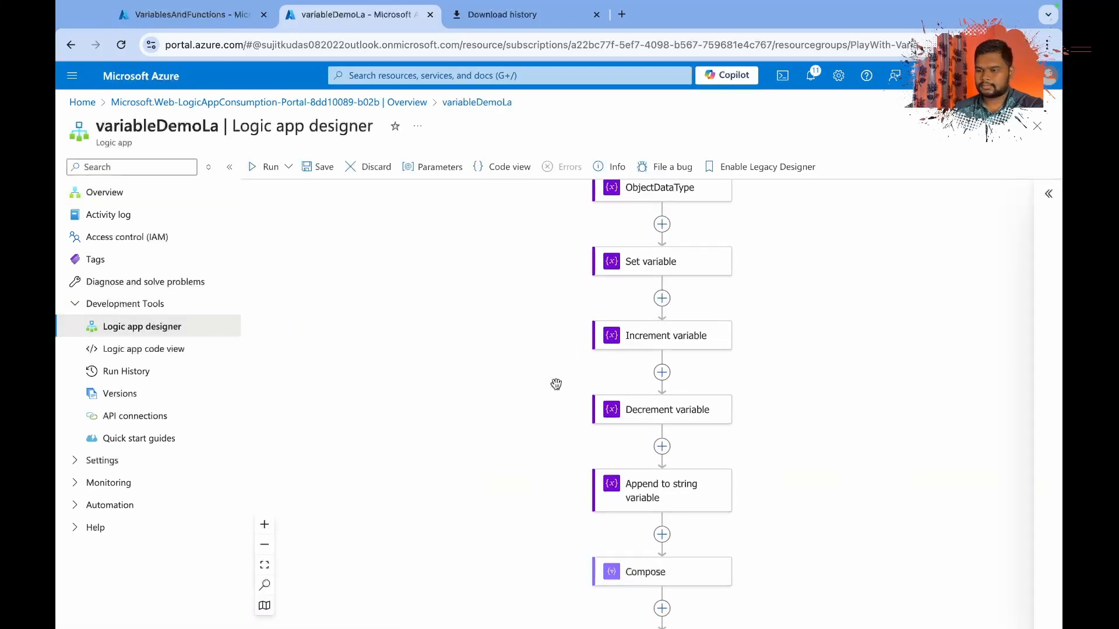
scroll(556, 384, "down", 1)
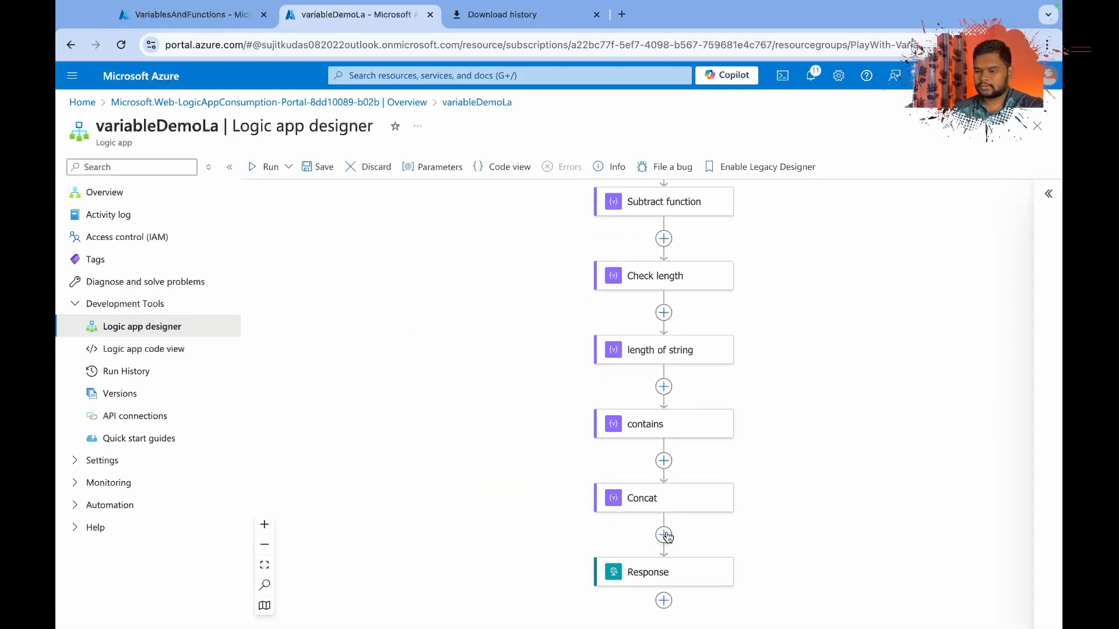
left_click(664, 534)
left_click(722, 528)
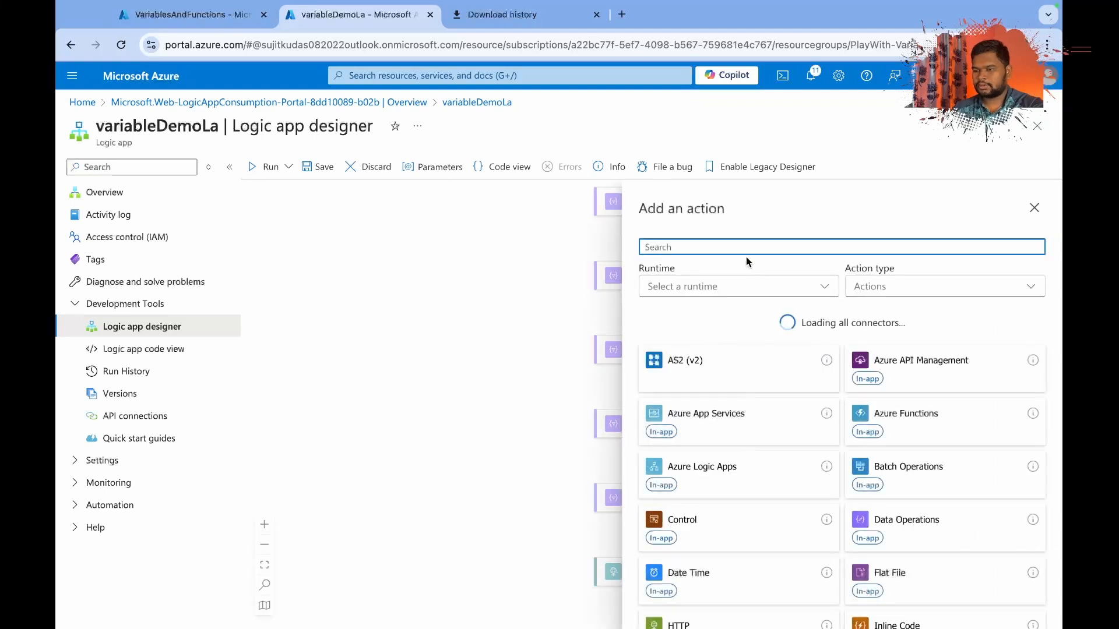
type("co")
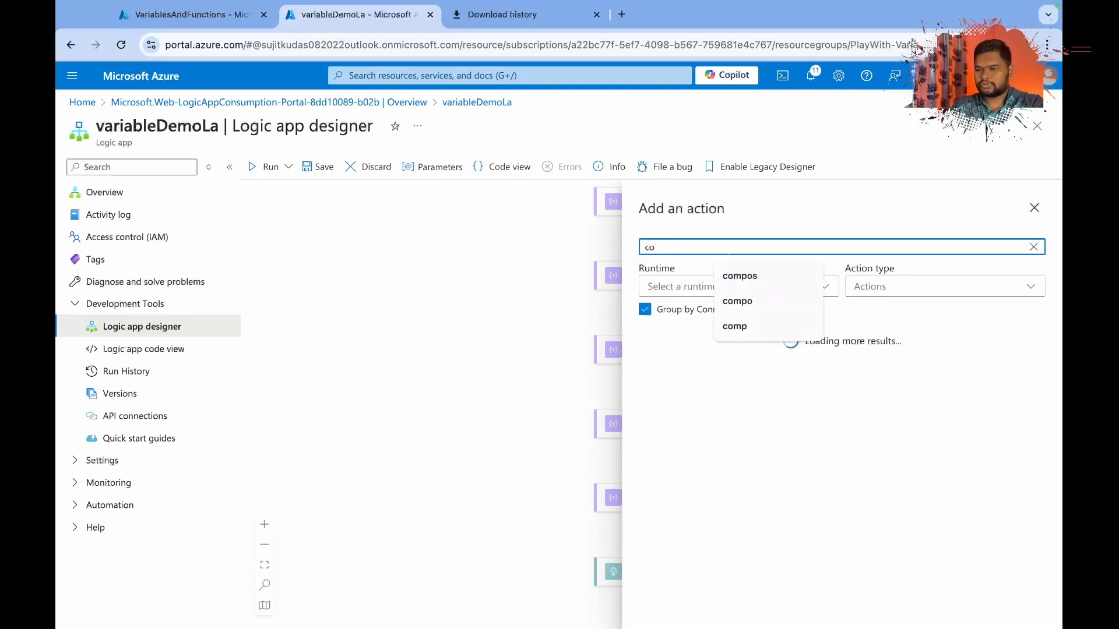
type("mpo")
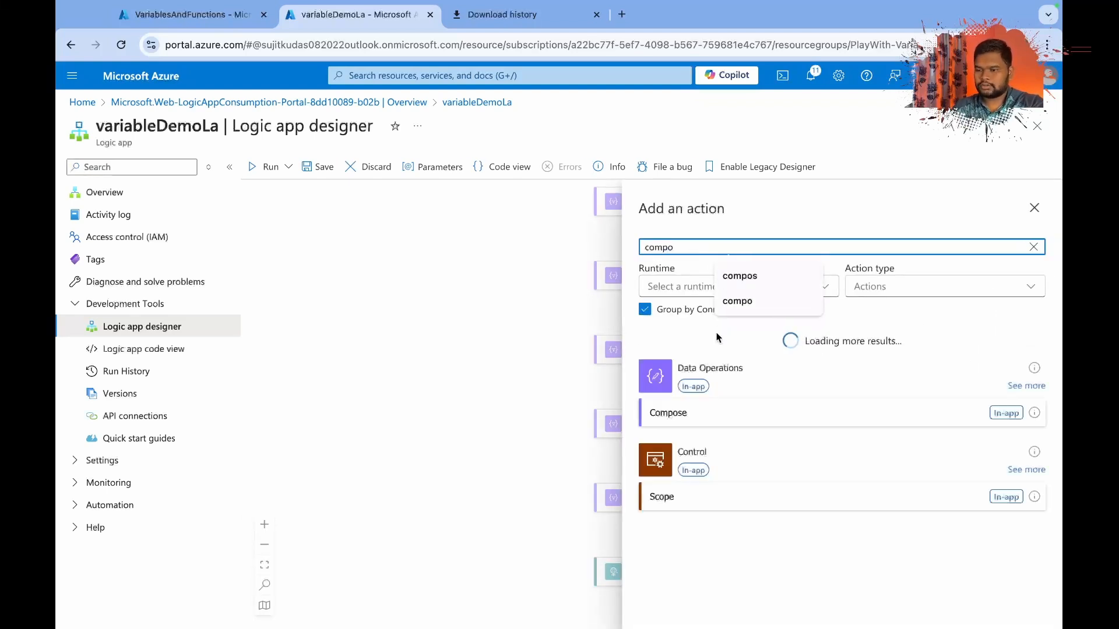
left_click(698, 419)
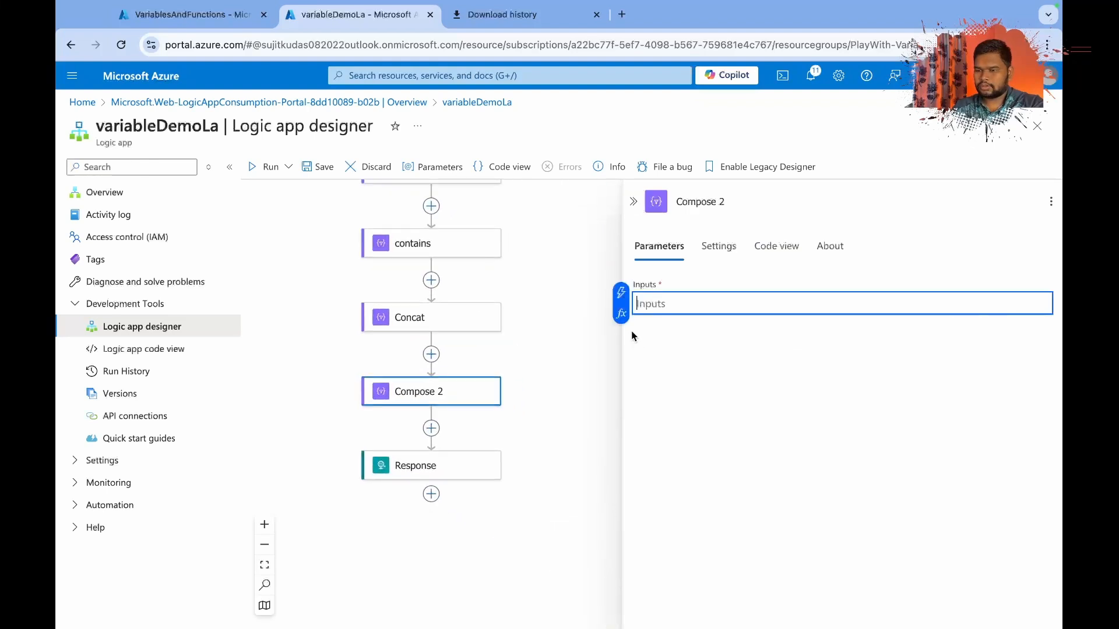
Write the expression contains(variables('Shipping Add'),'SubName') for the new Compose action's inputs.
left_click(620, 315)
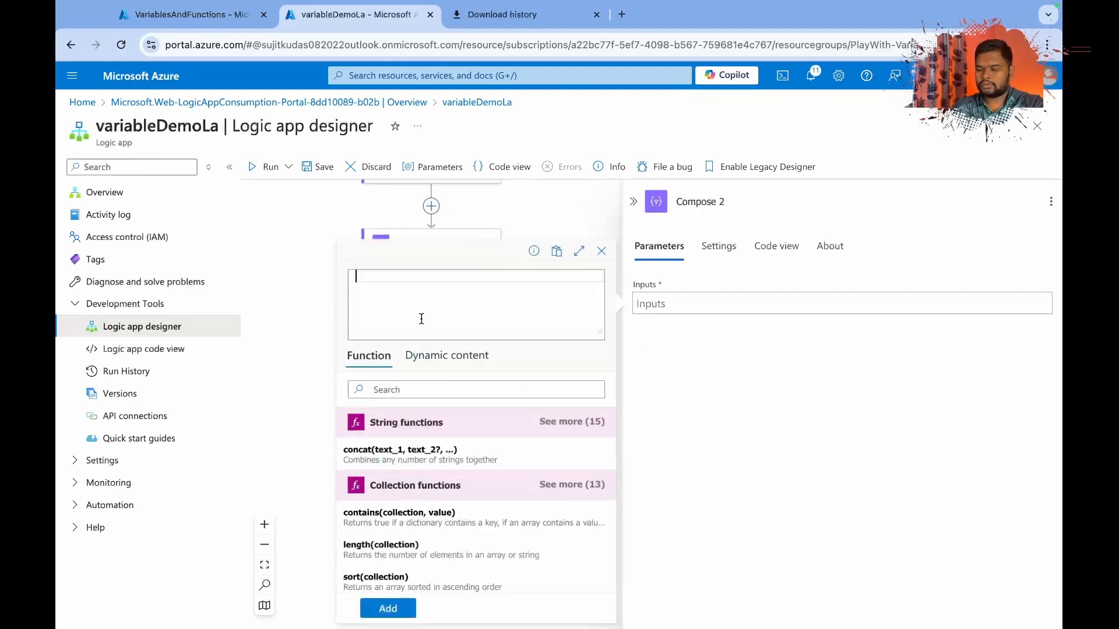
type("contains(")
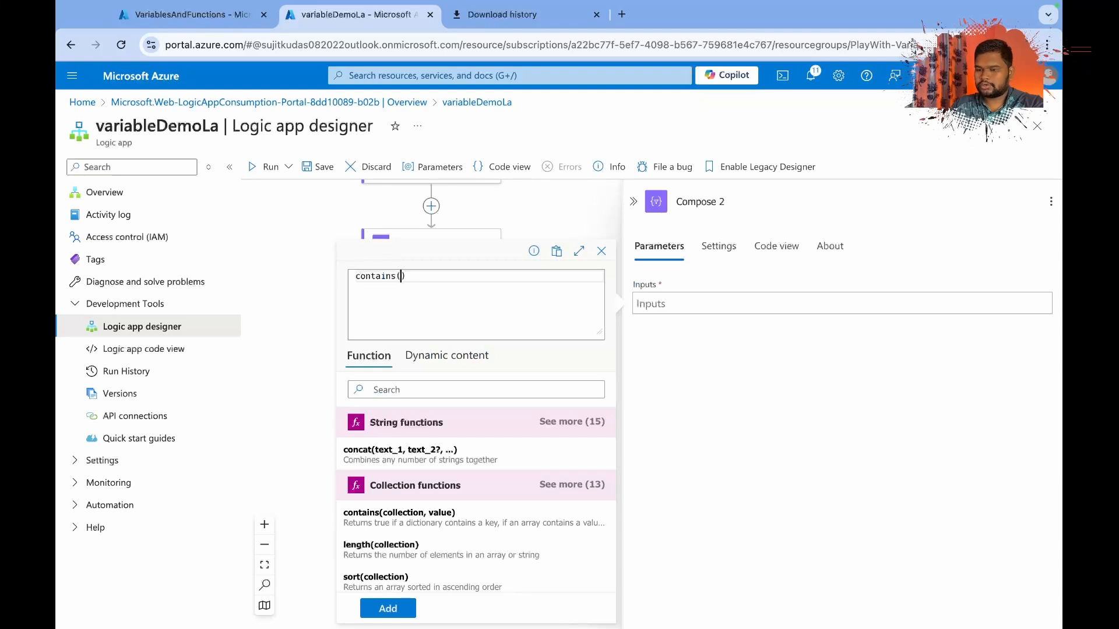
left_click(431, 359)
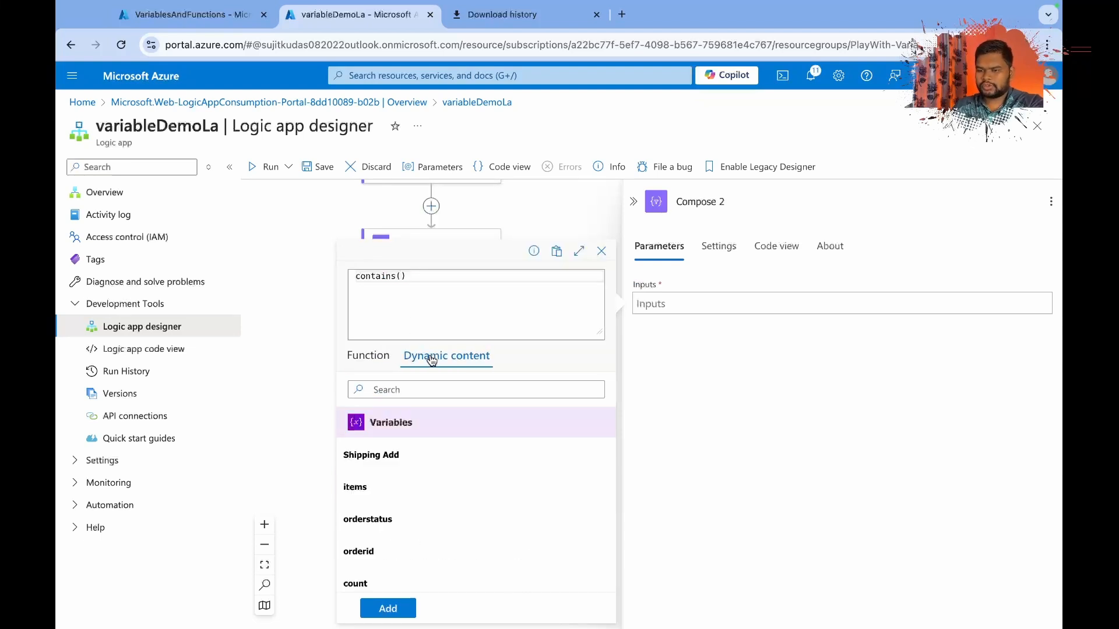
left_click(391, 462)
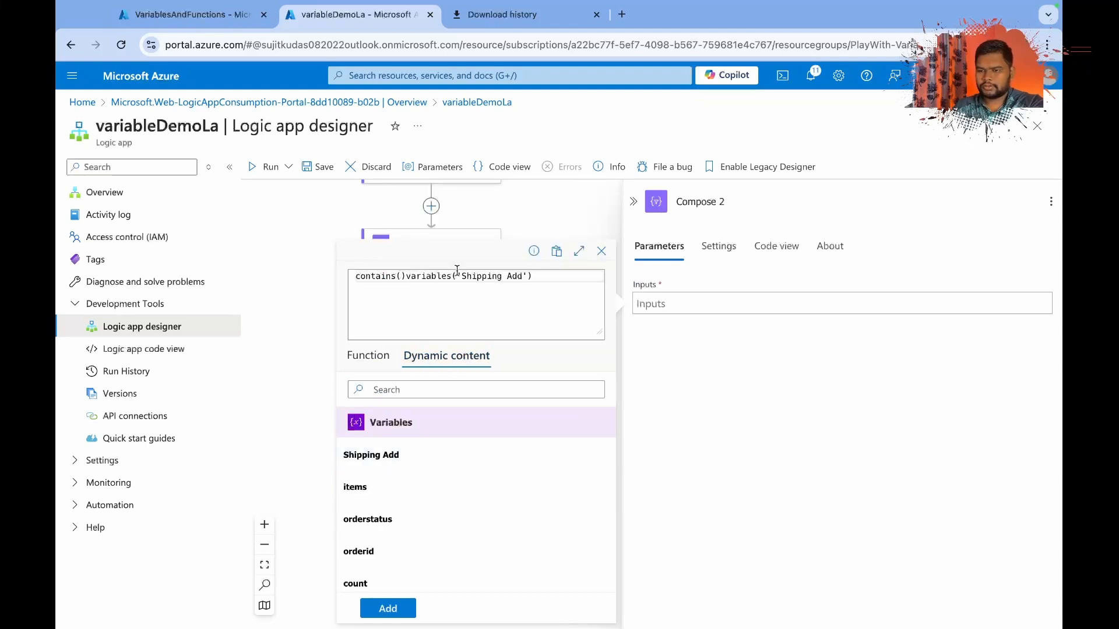
left_click(405, 276)
key("BackSpace")
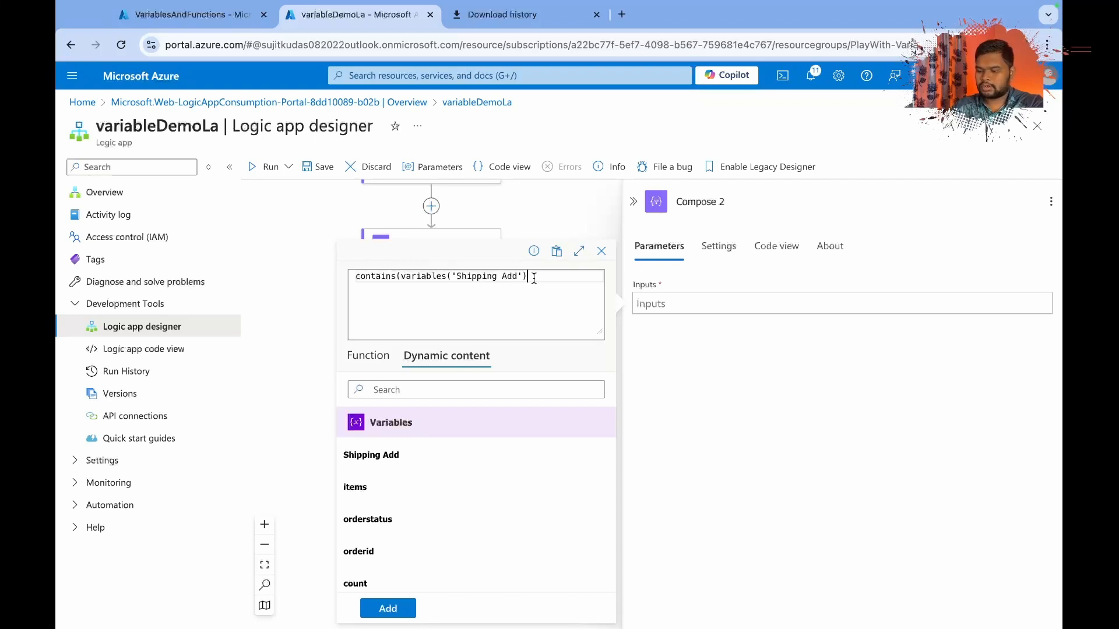
type(",")
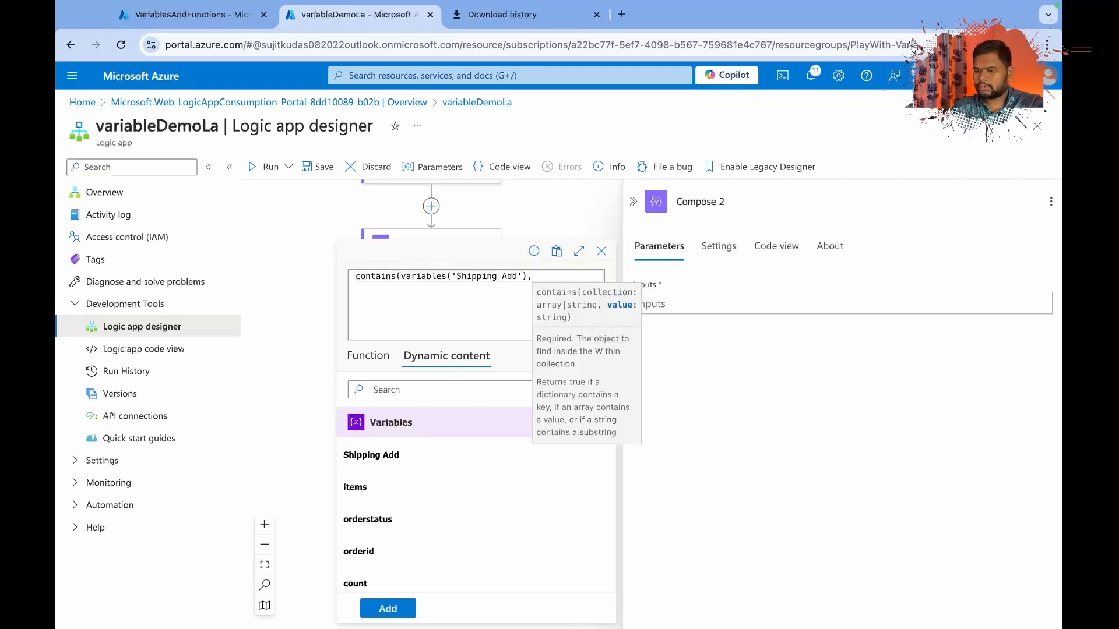
type("''")
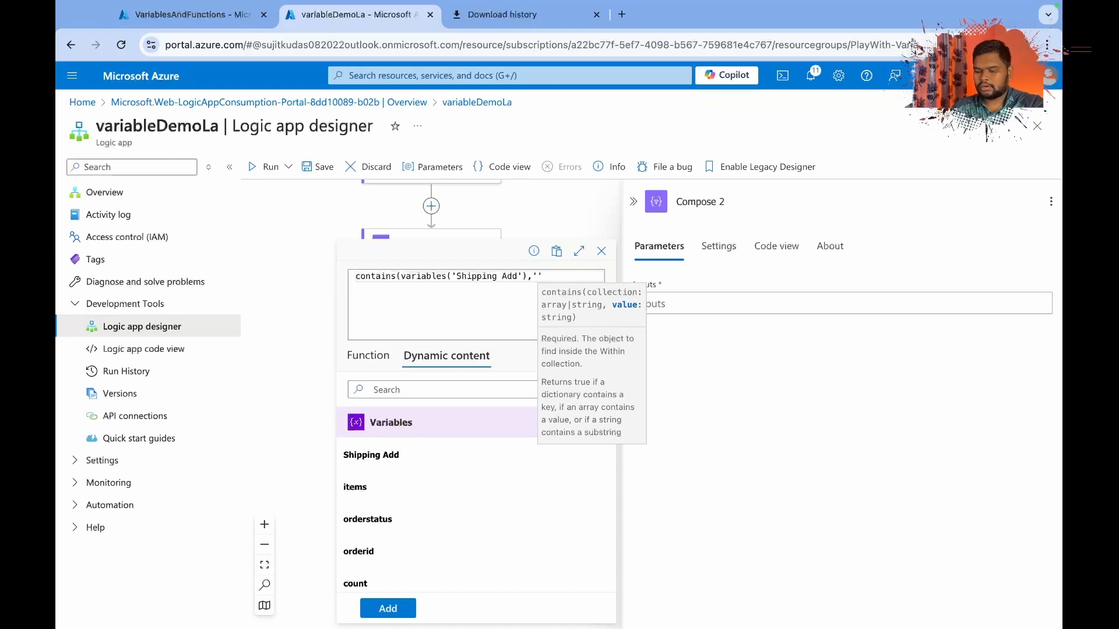
type("Sub")
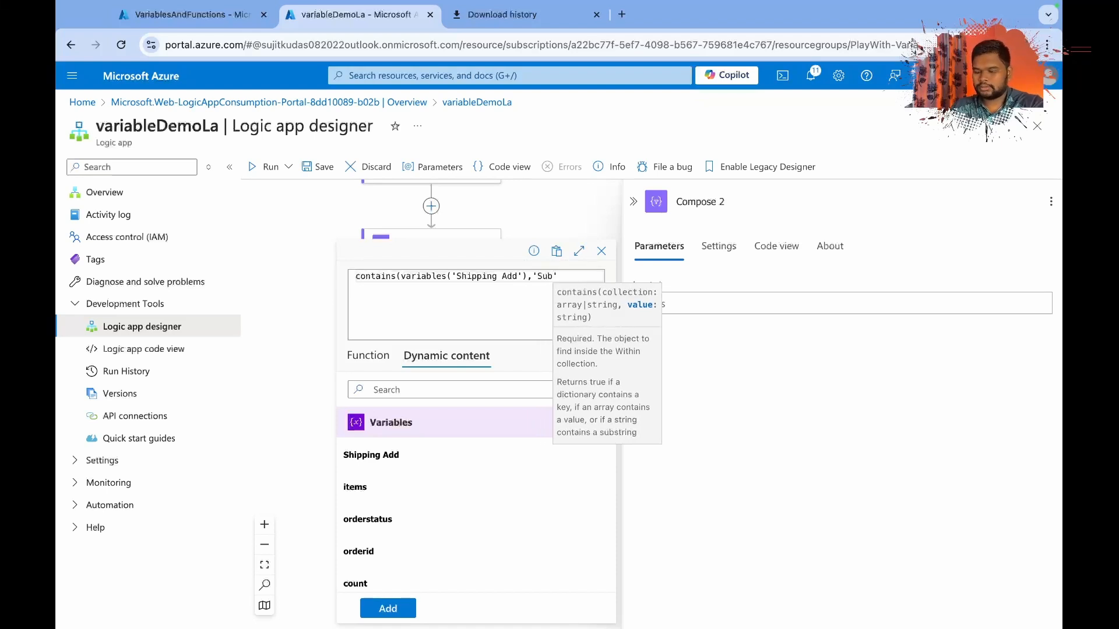
type("Name'")
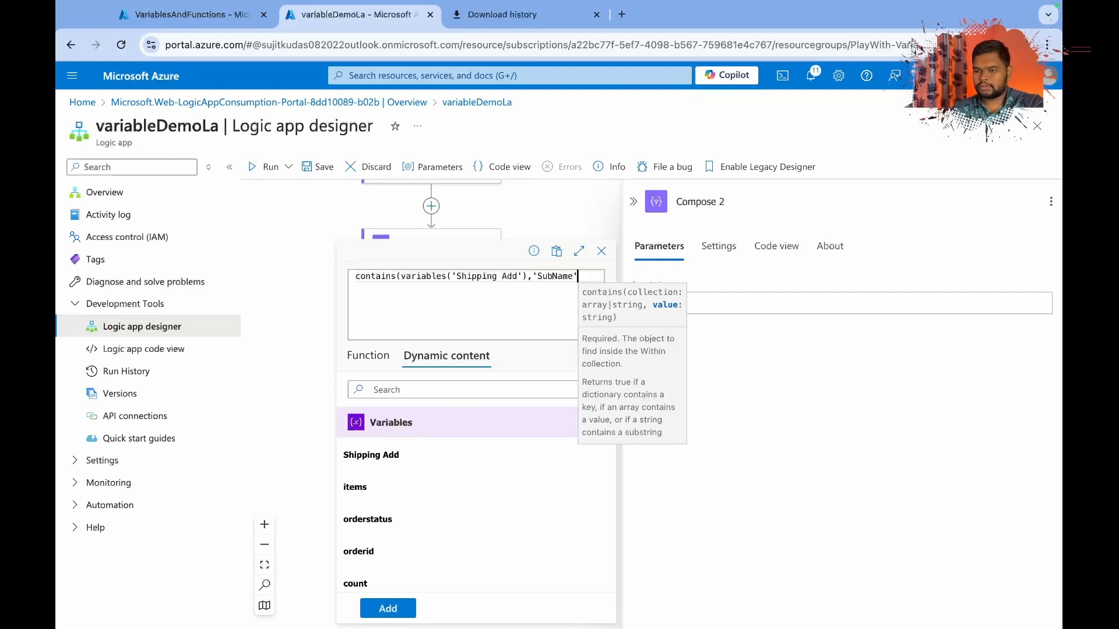
type(")")
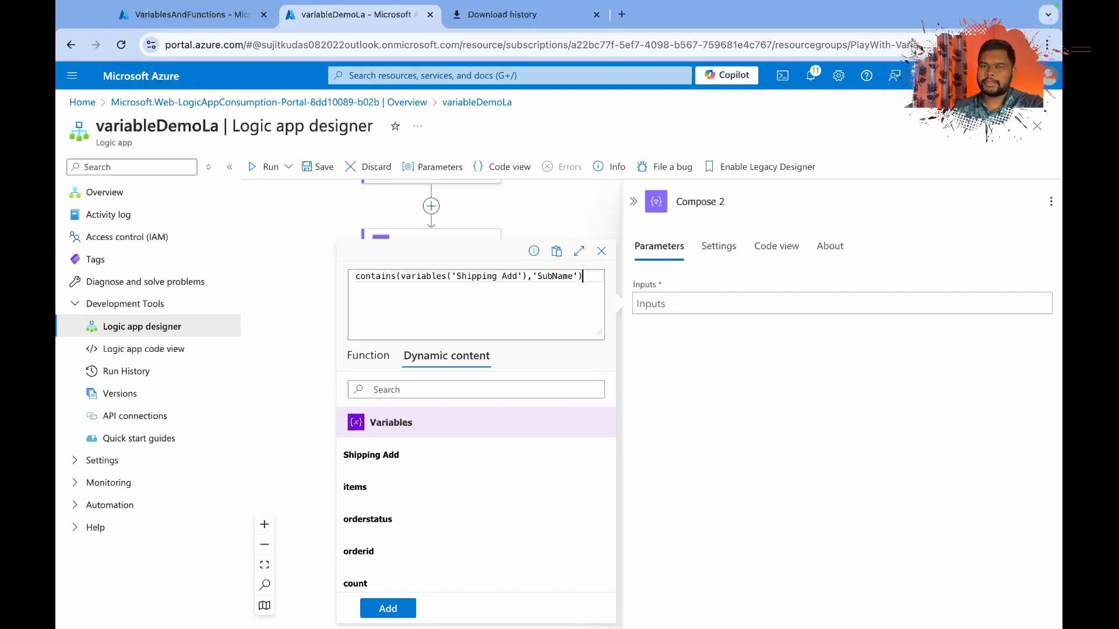
Add the expression to the new Compose action's inputs, check its code, and save the workflow.
left_click(388, 608)
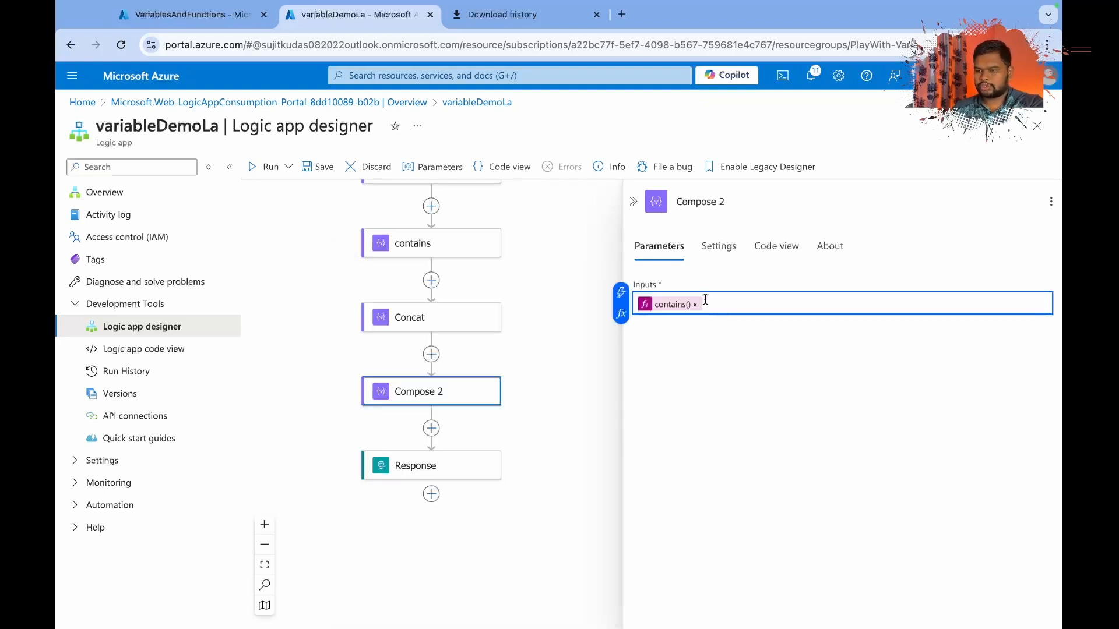
left_click(776, 245)
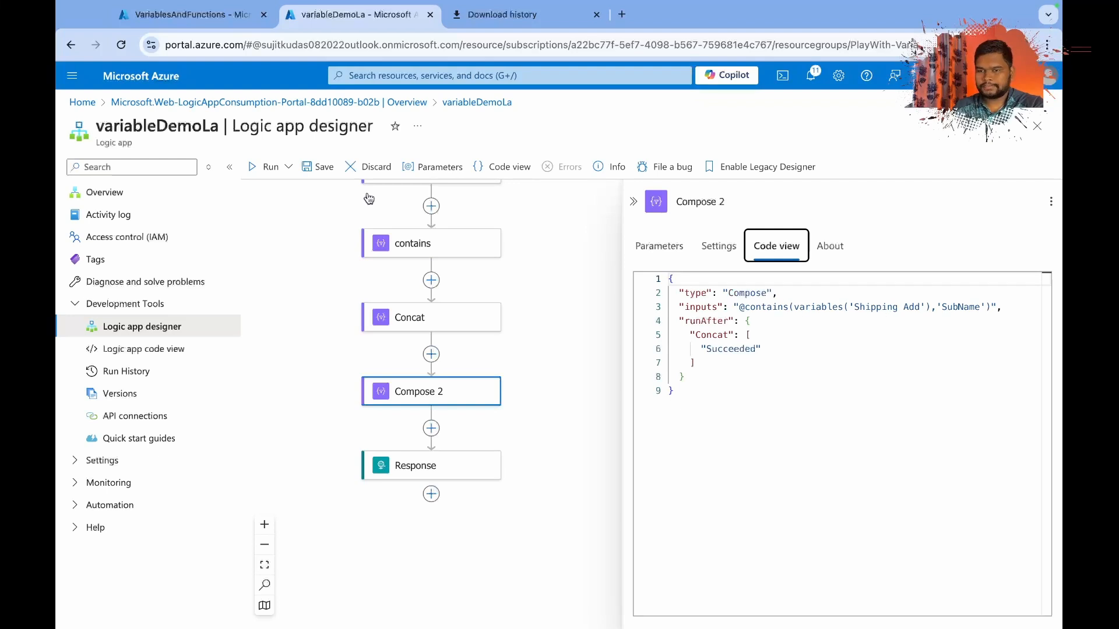
left_click(319, 168)
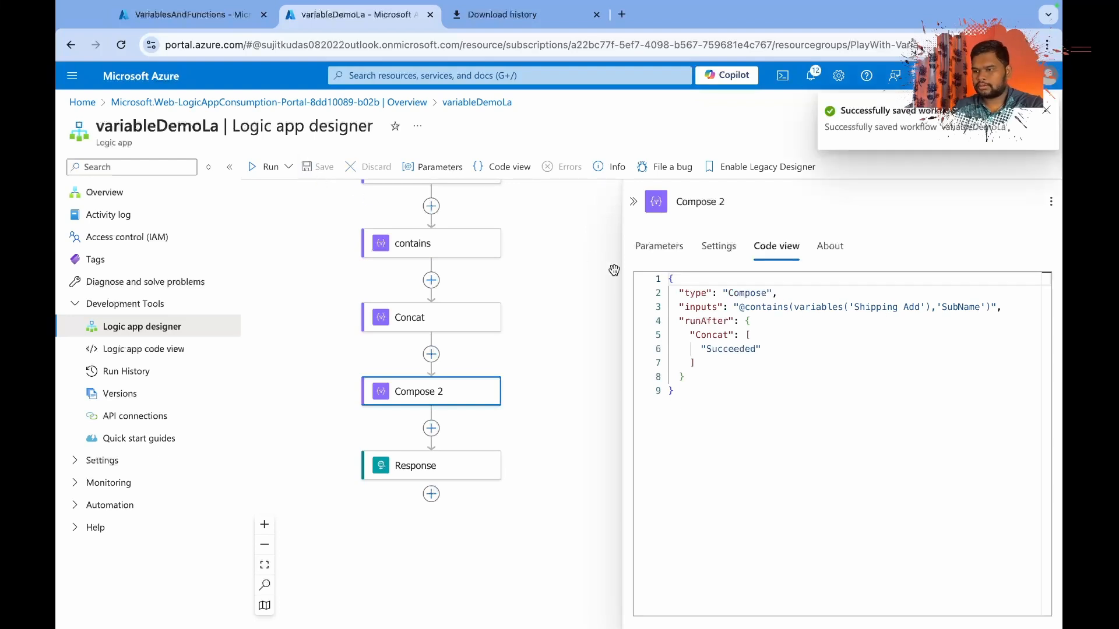
Switch to Postman and send the POST request to the logic app's HTTP trigger again.
key("ctrl+Right")
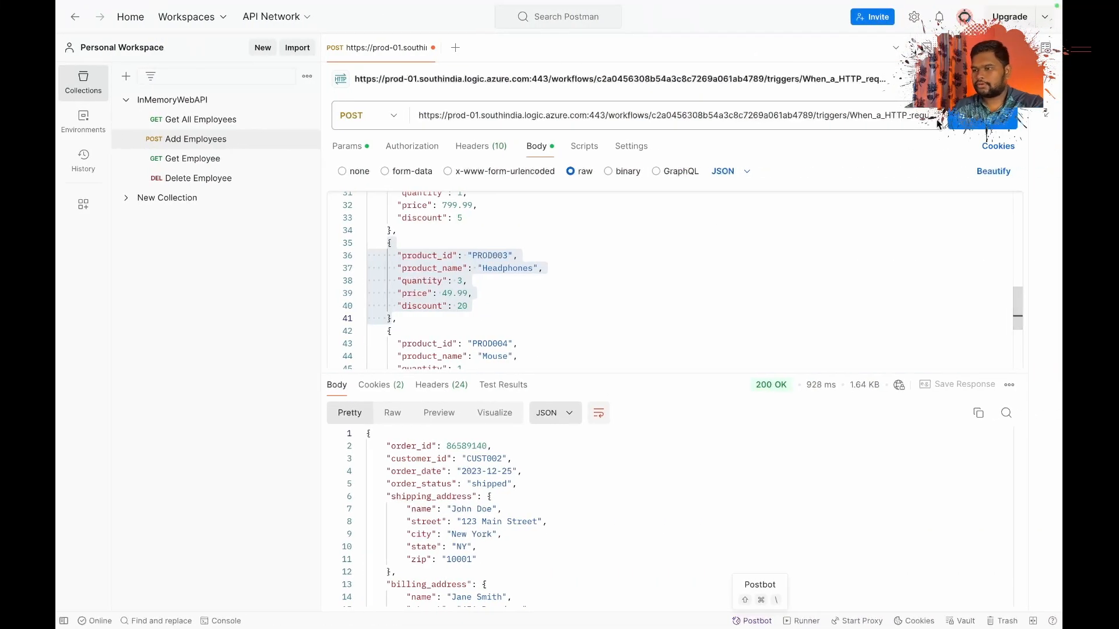
key("super+Return")
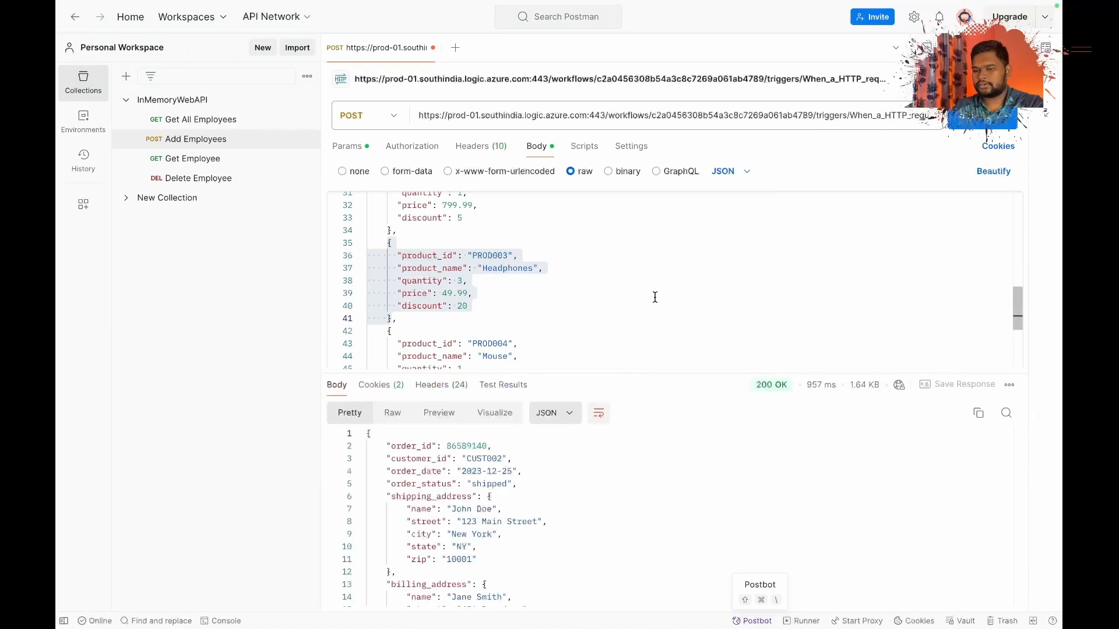
Switch back to the Azure portal and inspect the Compose 2 action's result in variableDemoLa's most recent run.
key("ctrl+Left")
left_click(126, 200)
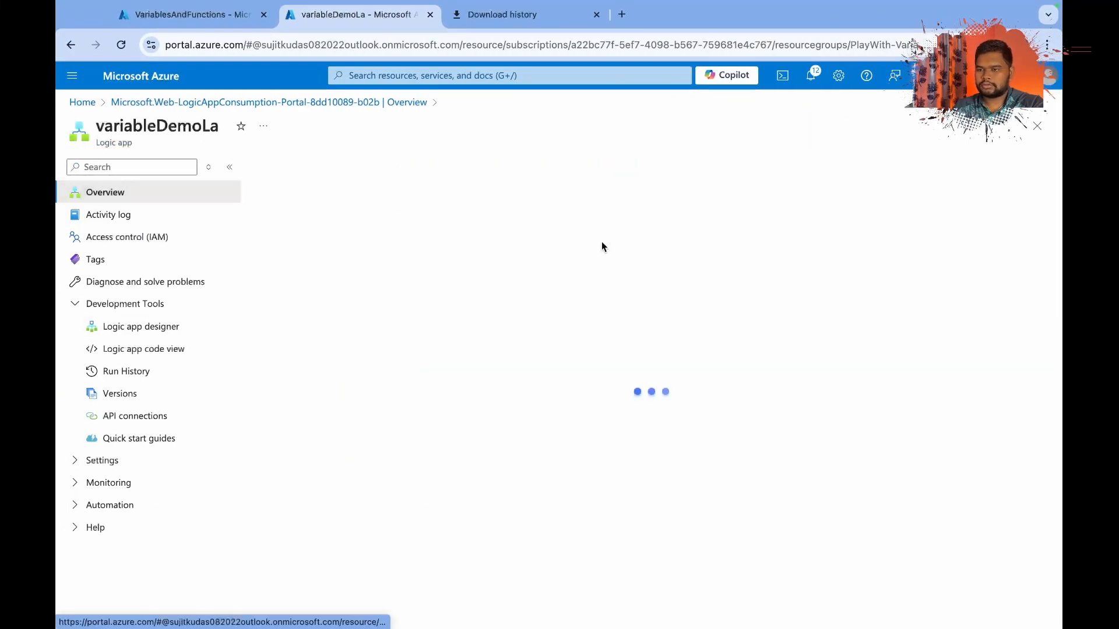
left_click(438, 463)
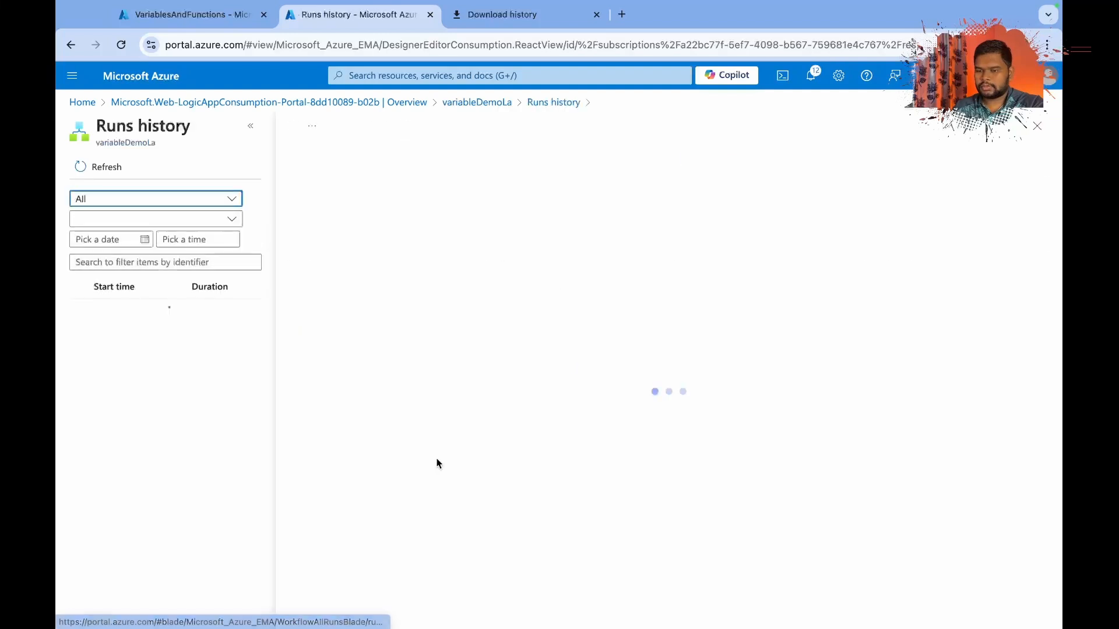
scroll(390, 481, "down", 10)
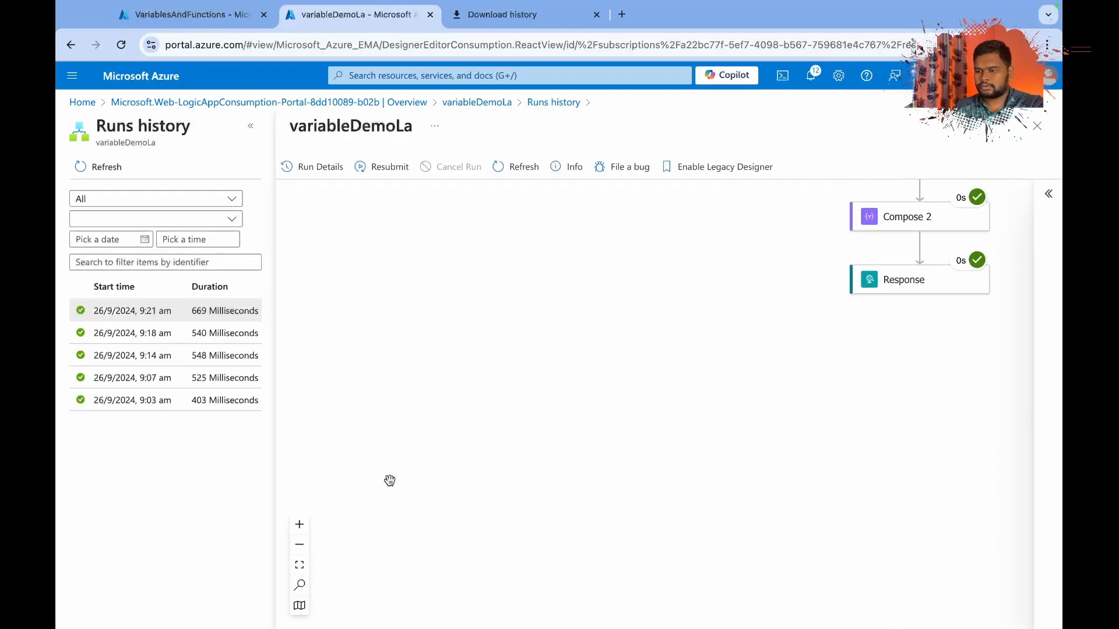
scroll(390, 481, "right", 3)
scroll(390, 481, "up", 1)
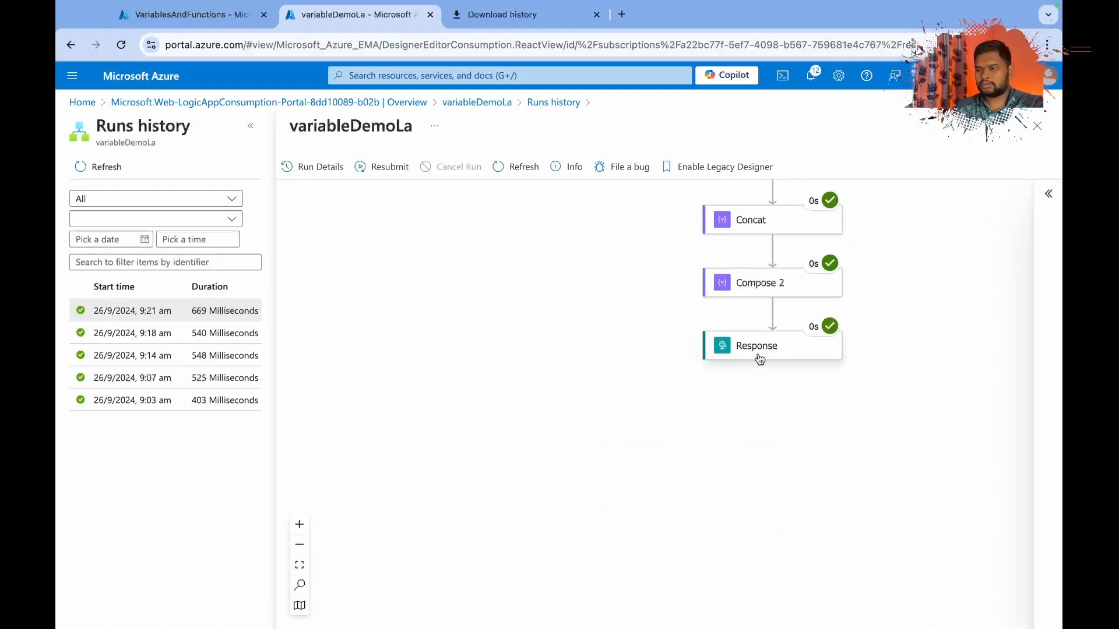
left_click(781, 288)
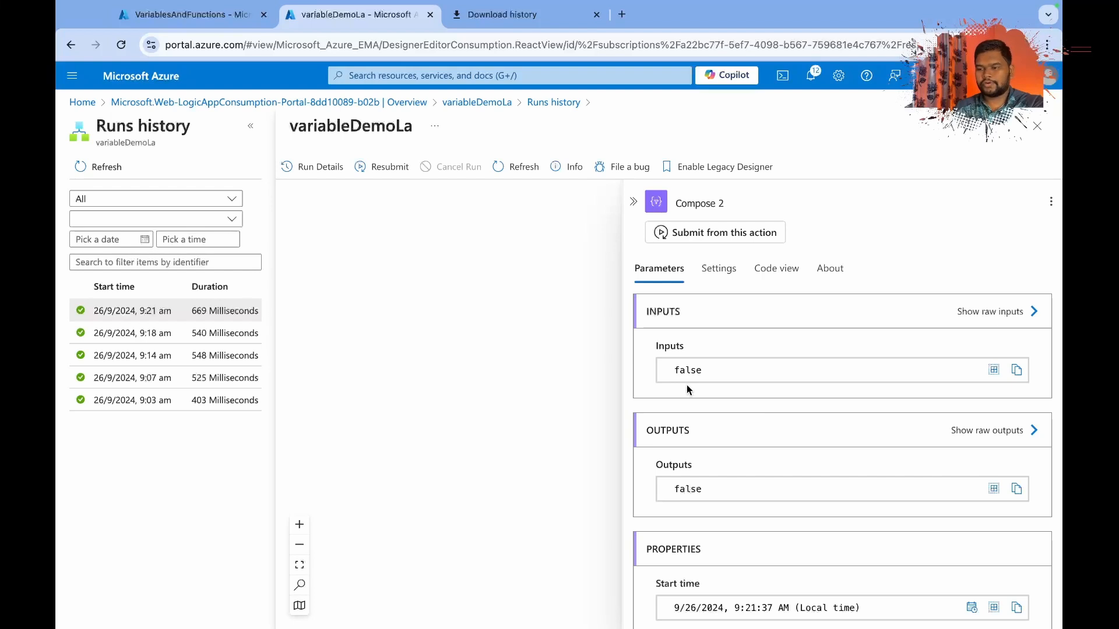
Compare the Compose 2 action's contains expression in its code with the run's inputs and outputs, and return to the run's workflow diagram.
left_click(770, 273)
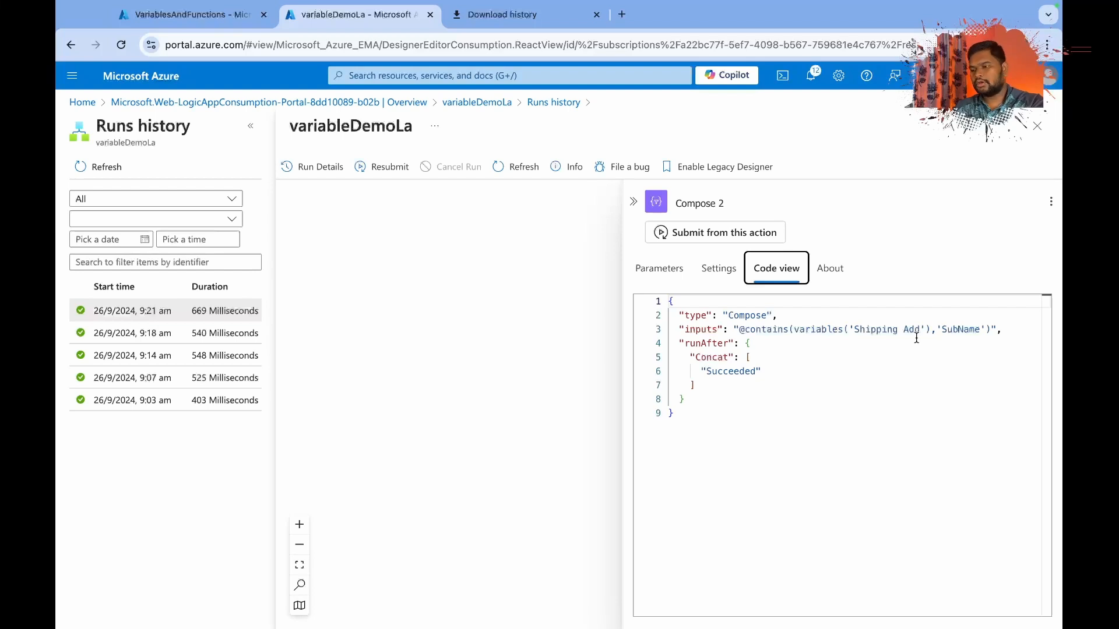
double_click(949, 330)
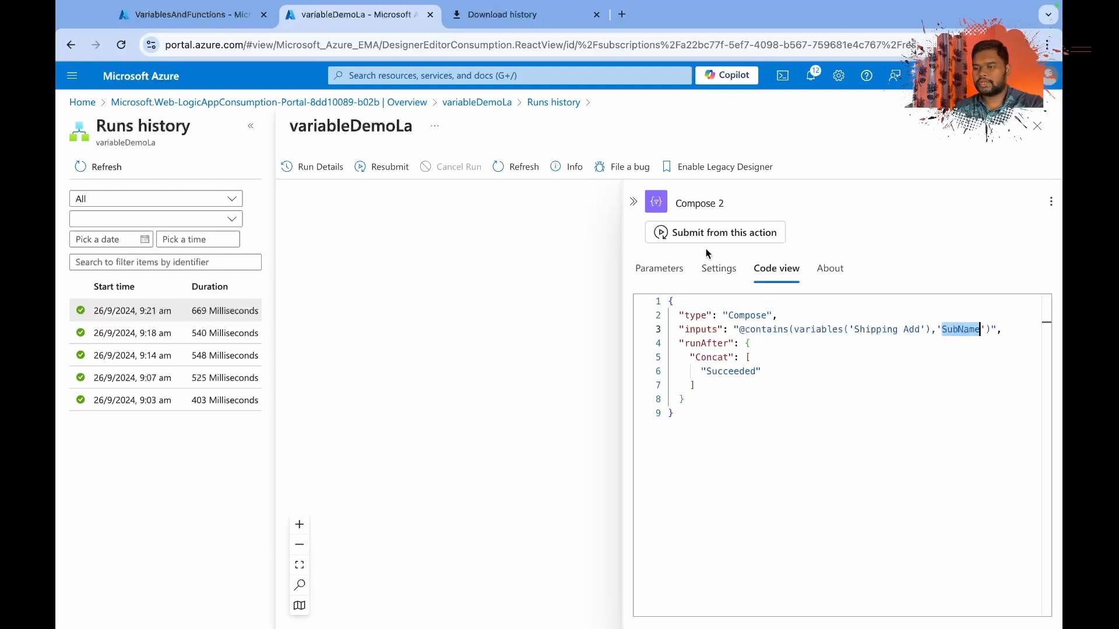
left_click(661, 274)
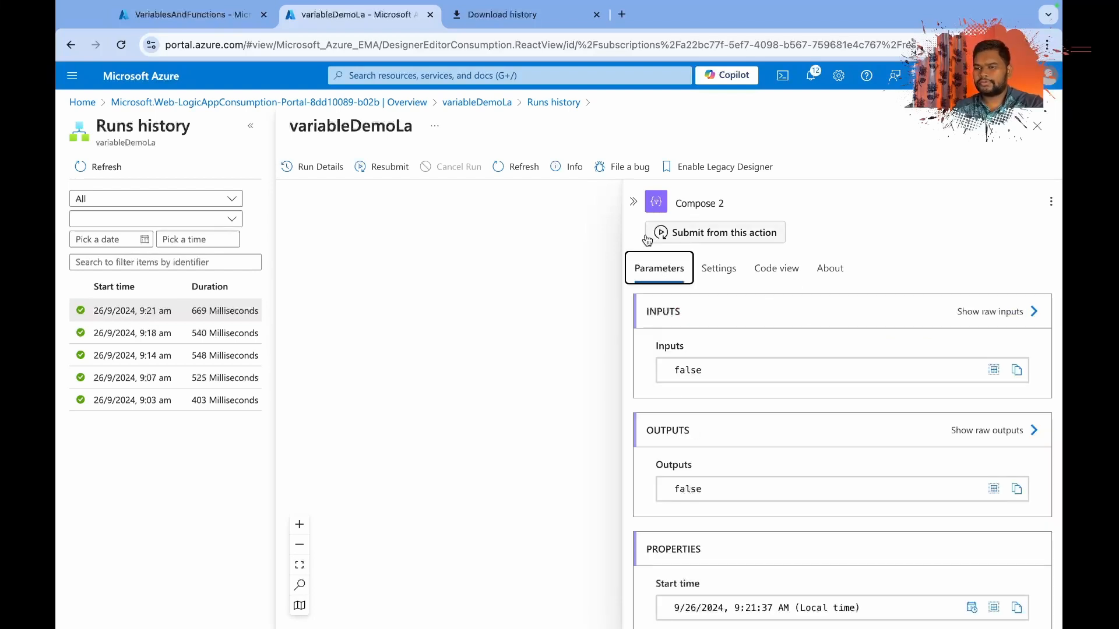
left_click(632, 202)
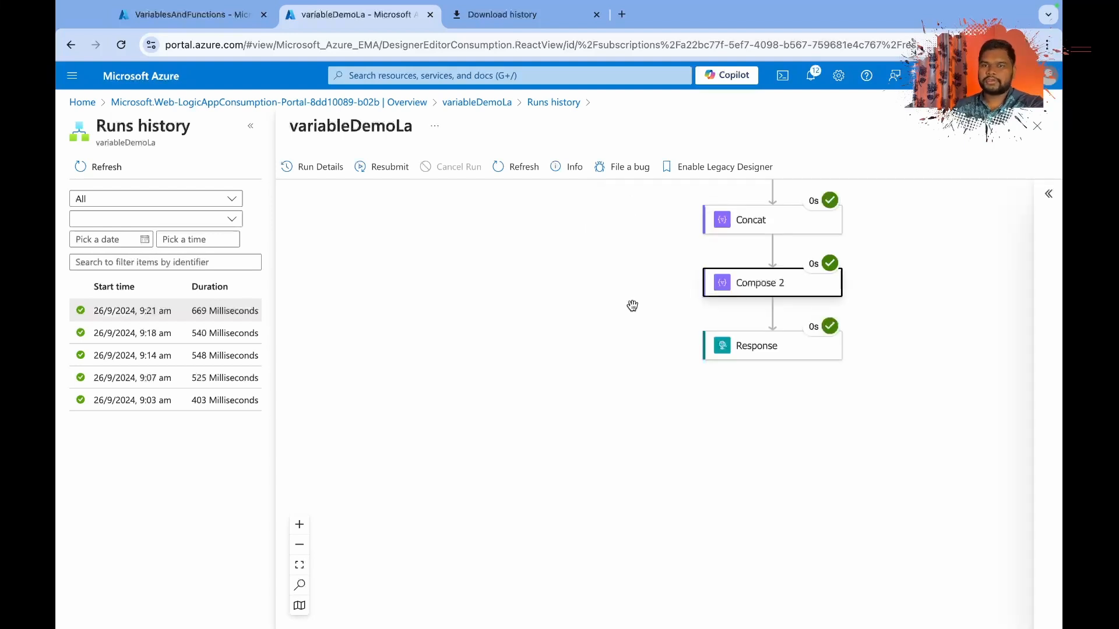
scroll(632, 306, "up", 10)
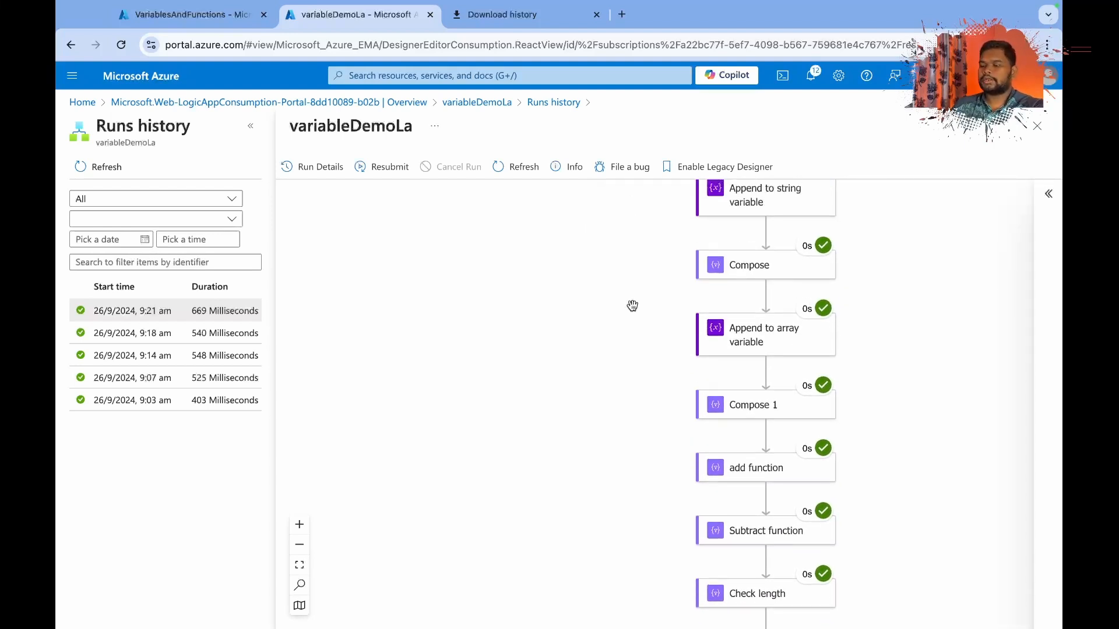
scroll(632, 306, "up", 1)
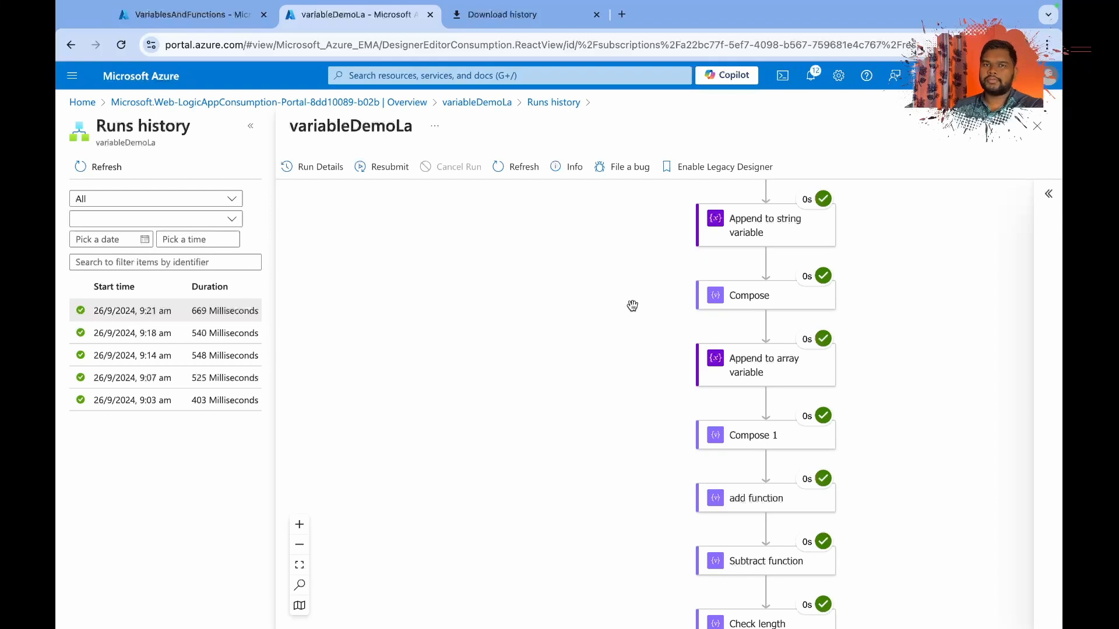